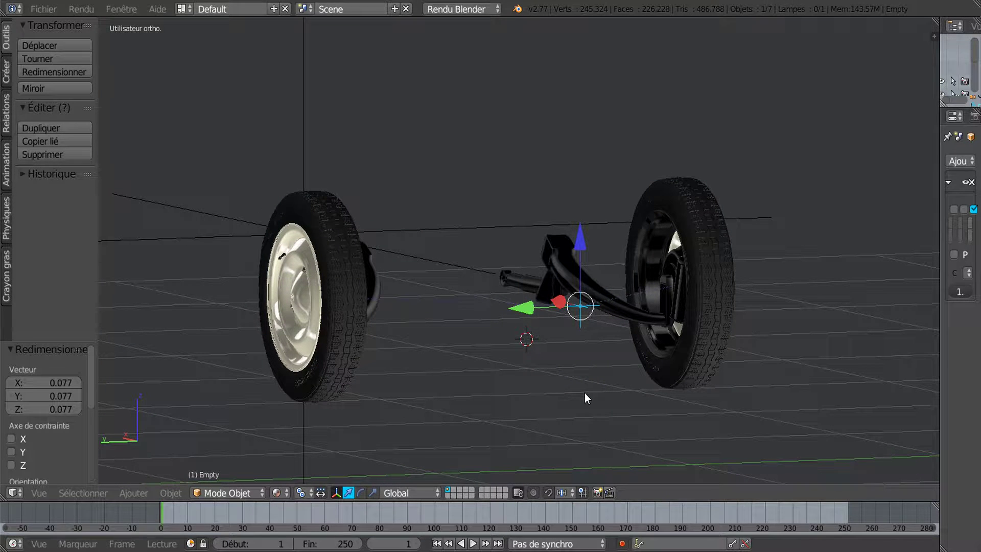
Rotate the Empty about -3 degrees around the global Z axis to steer the two wheels
key("r")
key("z")
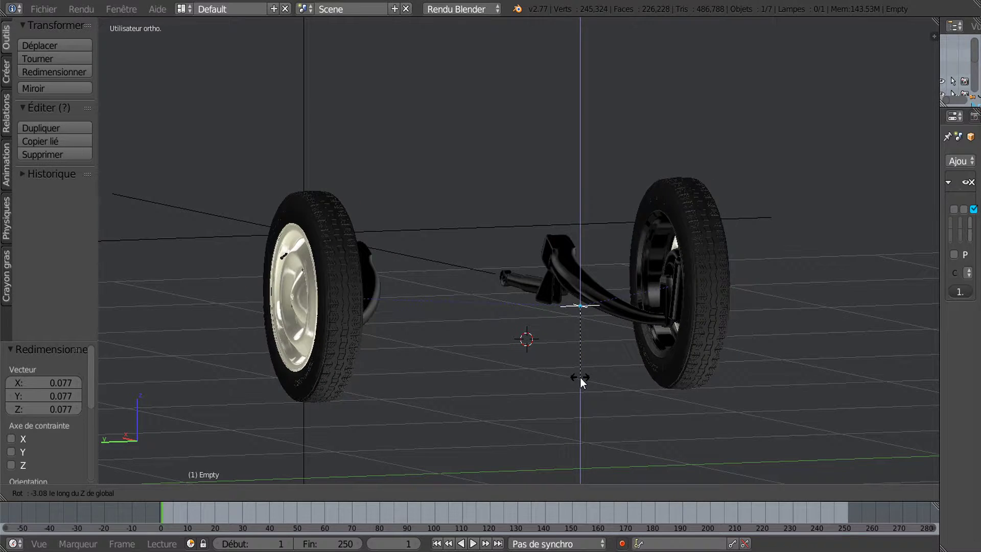
left_click(581, 378)
Rotate the Empty a few degrees in the positive direction around the global Z axis, observing the far wheel's pivot on its arm
middle_click_drag(622, 379, 650, 386)
scroll(595, 388, "up", 2)
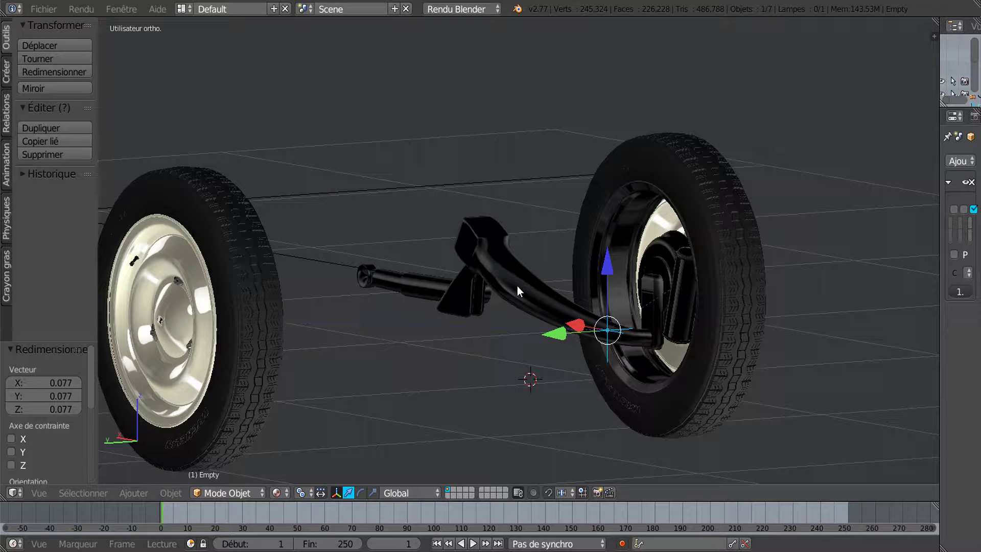
scroll(517, 287, "down", 1)
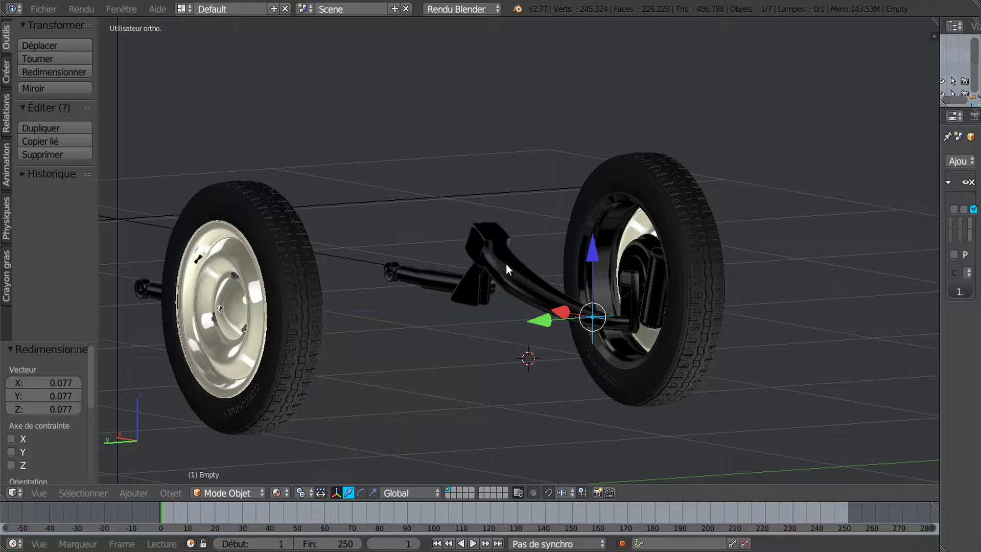
scroll(553, 309, "up", 2)
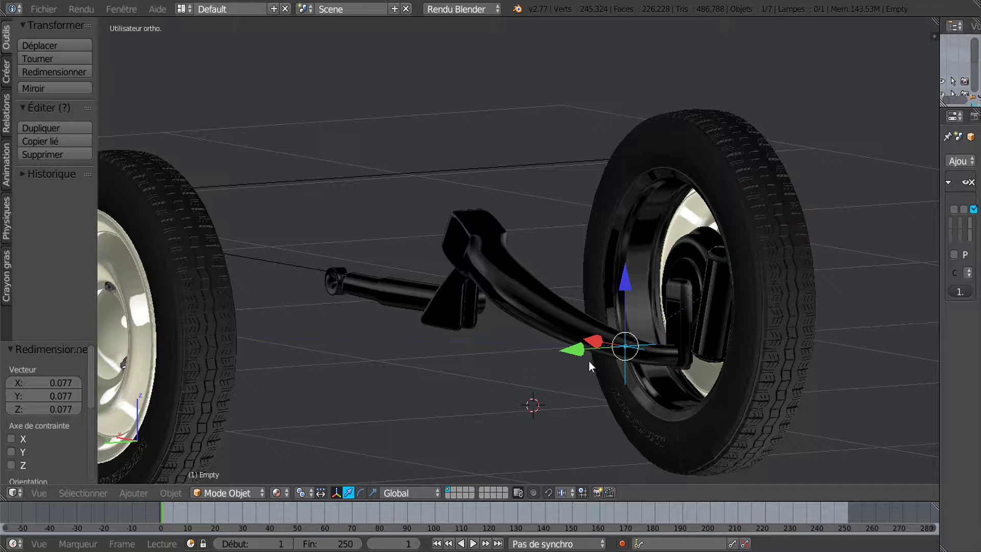
middle_click_drag(558, 354, 431, 342, "shift")
scroll(432, 342, "up", 3)
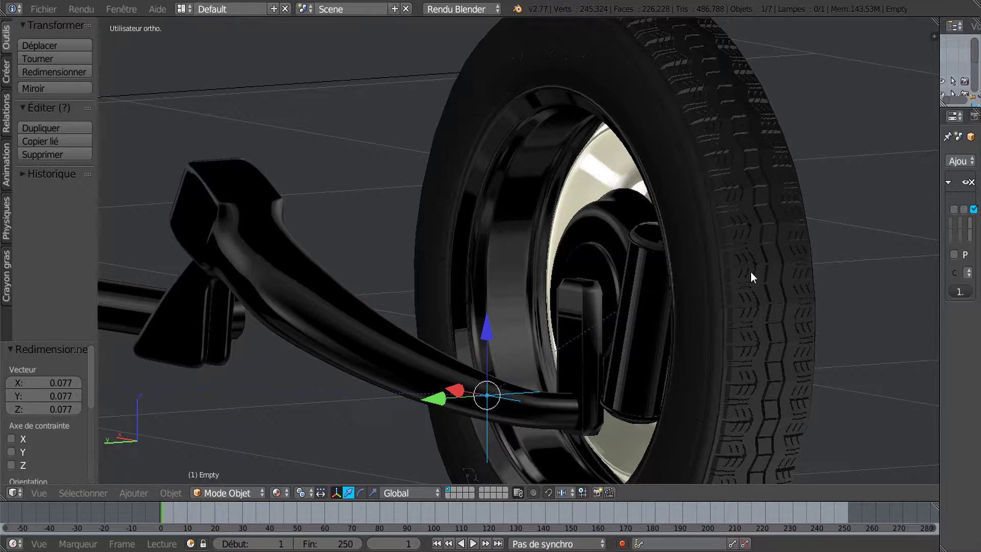
scroll(747, 281, "down", 2)
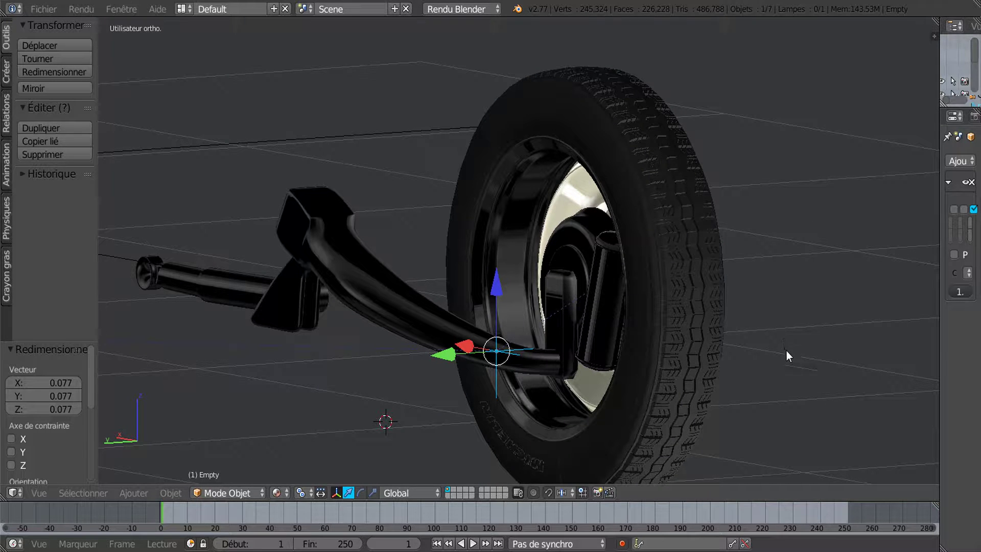
key("r")
key("z")
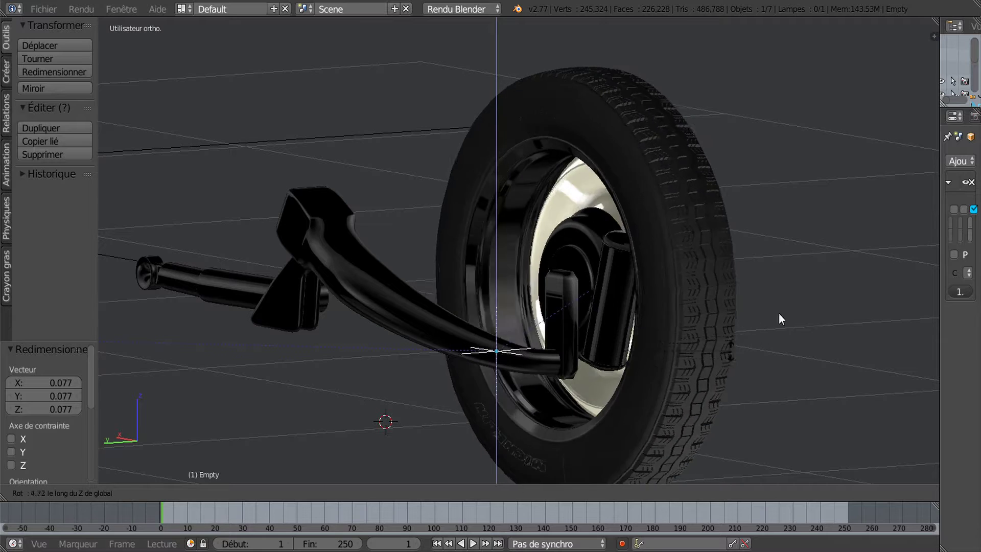
left_click(782, 330)
Examine how the suspension arm, hub and vertical cylinder fit inside the far wheel
middle_click_drag(760, 256, 784, 271)
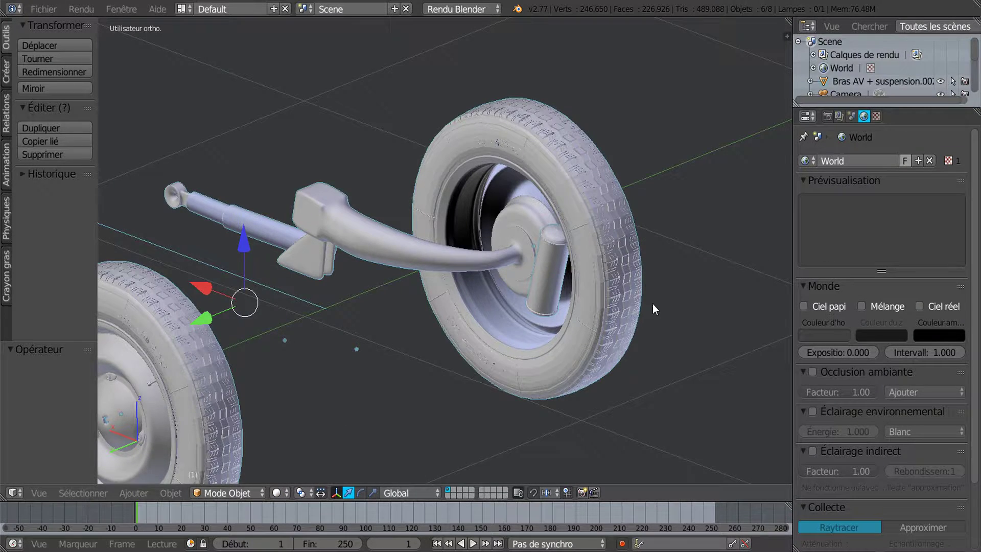
scroll(651, 321, "up", 2)
scroll(652, 321, "down", 2)
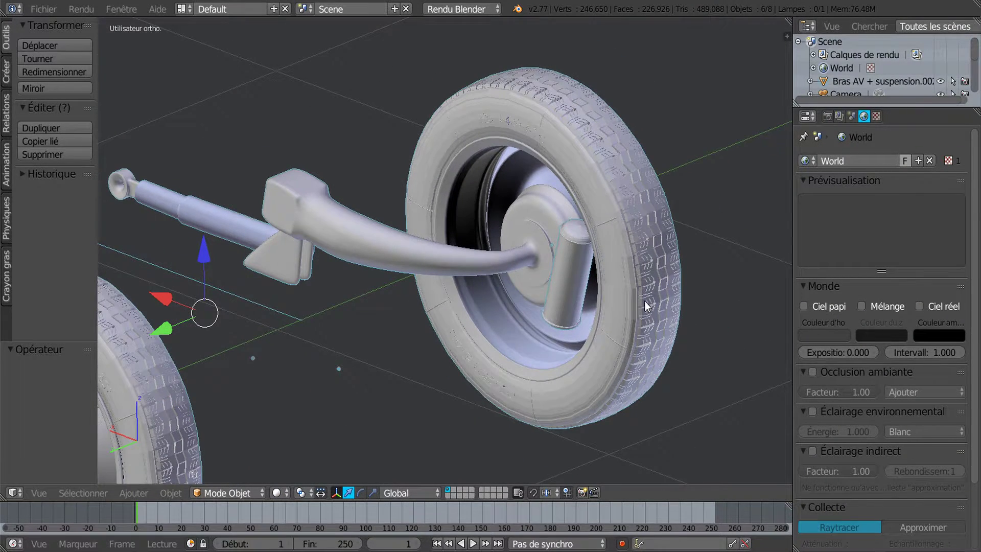
scroll(572, 281, "up", 3)
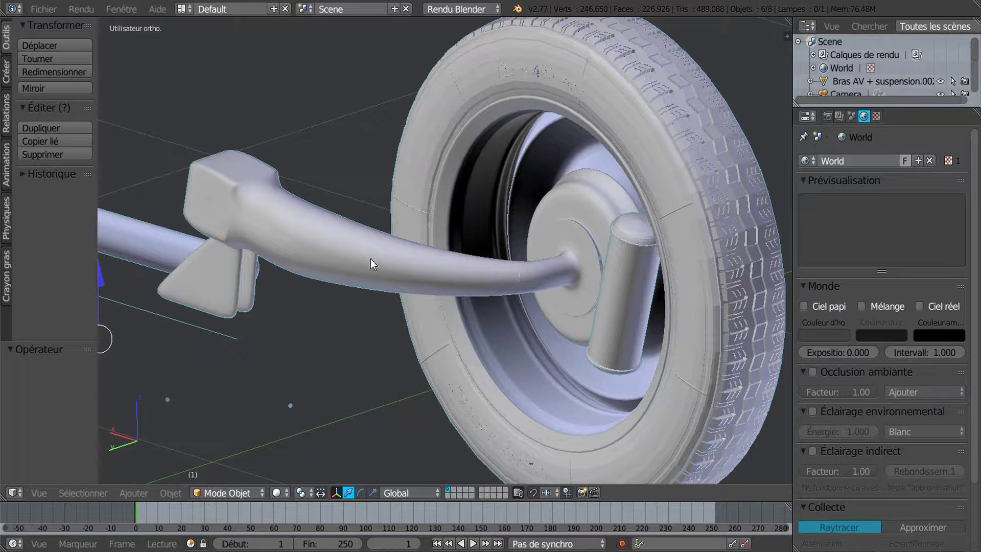
scroll(540, 262, "down", 2)
scroll(523, 256, "down", 1)
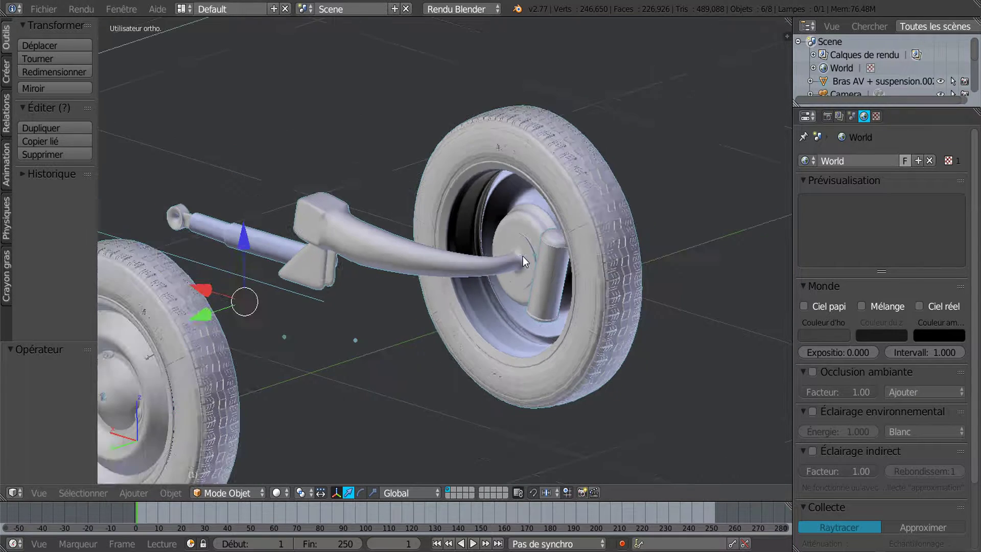
middle_click_drag(513, 262, 584, 236)
scroll(592, 237, "up", 2)
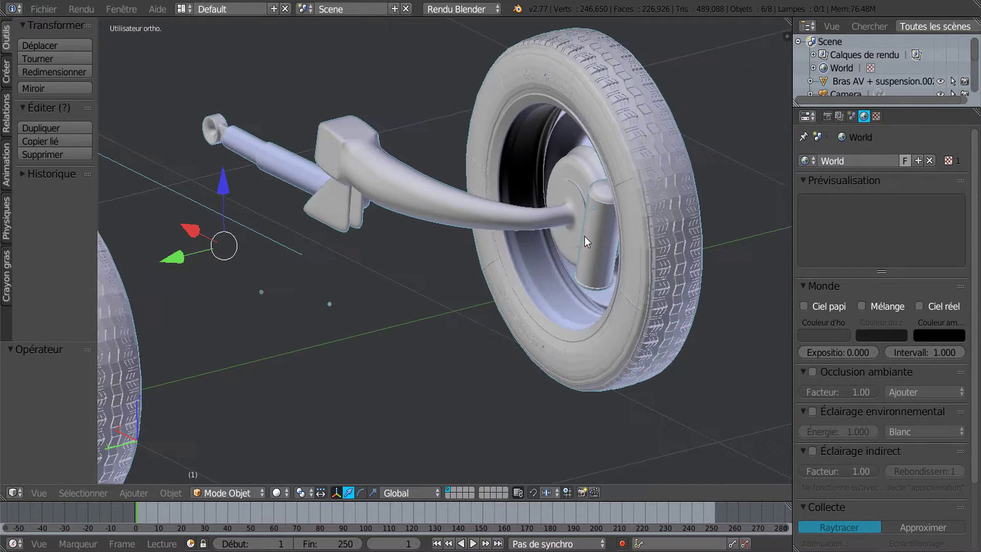
Select suspension AV D and suspension AV G in turn, and inspect how the cylinder sits inside the far wheel
right_click(525, 264)
scroll(525, 265, "down", 1)
middle_click_drag(509, 268, 548, 320)
scroll(390, 245, "up", 4)
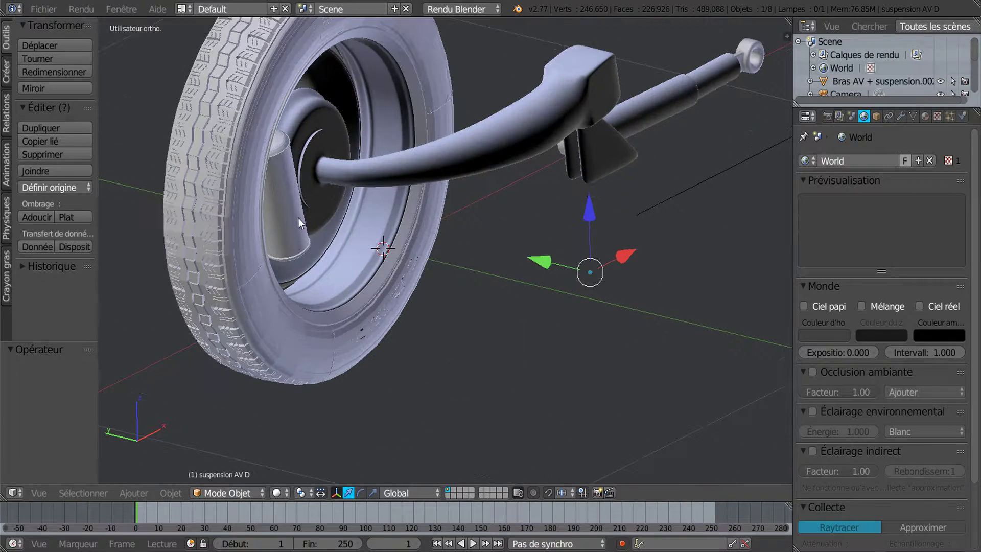
right_click(298, 218)
scroll(298, 217, "down", 2)
middle_click_drag(297, 218, 454, 267)
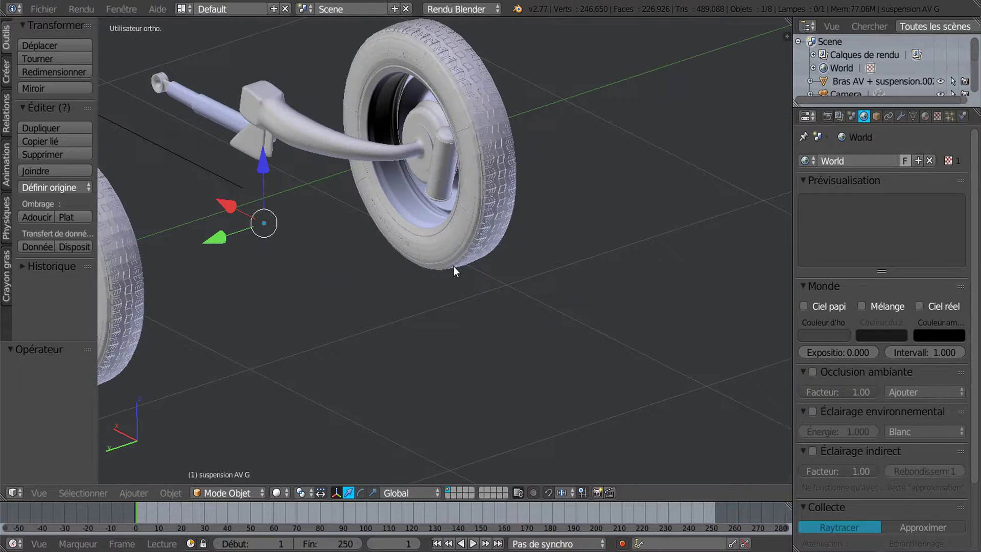
scroll(452, 266, "up", 2)
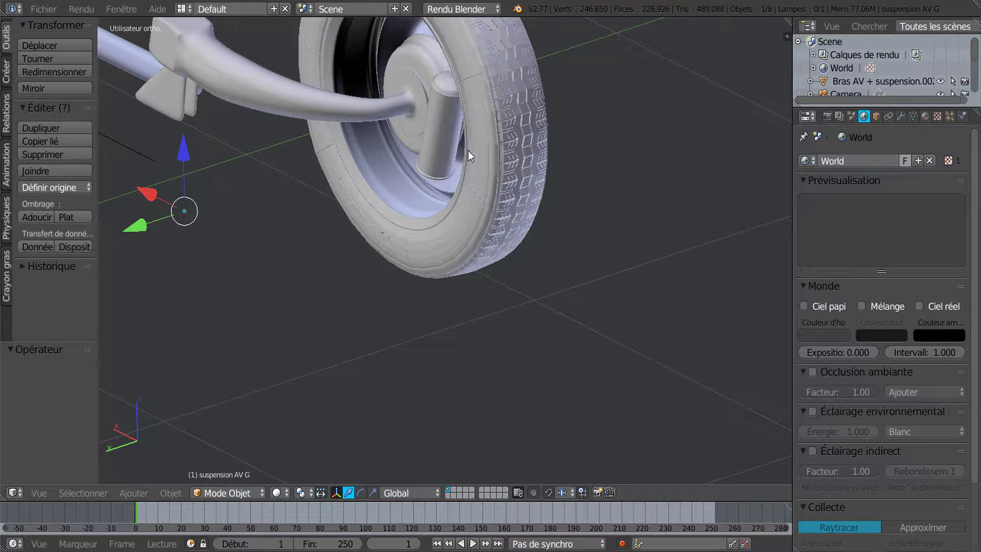
scroll(485, 169, "down", 1)
middle_click_drag(488, 167, 588, 258, "shift")
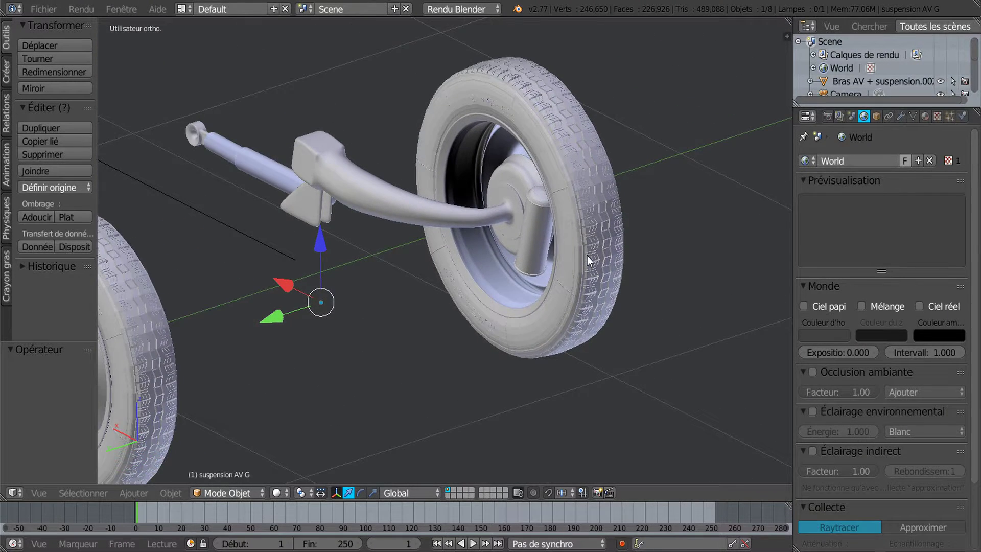
scroll(591, 245, "up", 2)
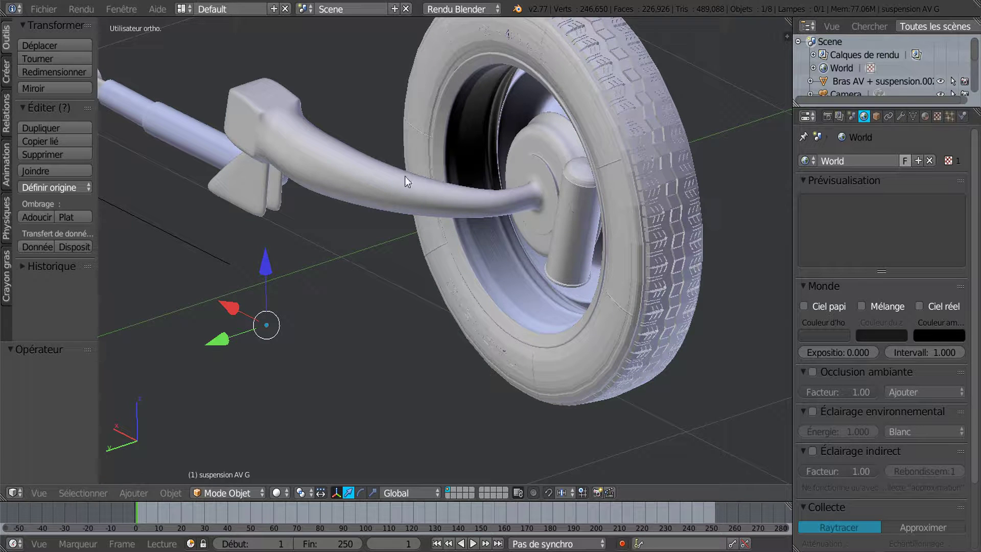
Hide both wheels, roue1 and roue2, together with suspension AV D and suspension AV G
right_click(624, 119)
scroll(426, 235, "down", 4)
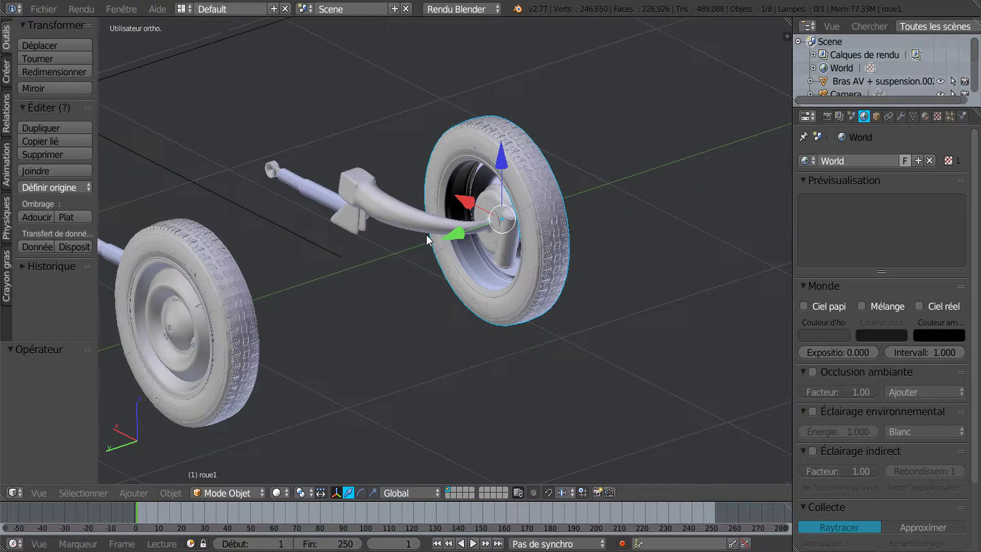
right_click(265, 301, "shift")
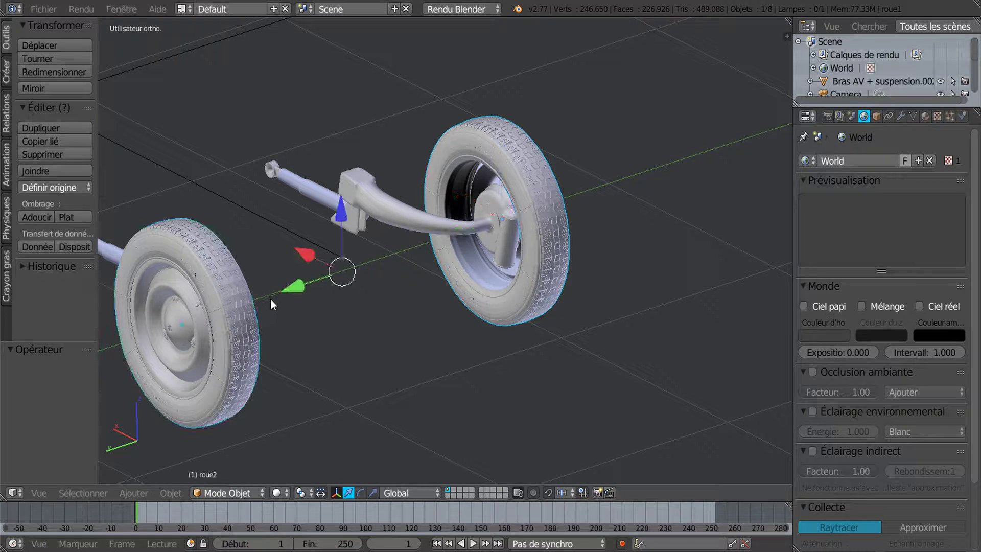
right_click(497, 253, "shift")
middle_click_drag(409, 311, 215, 247)
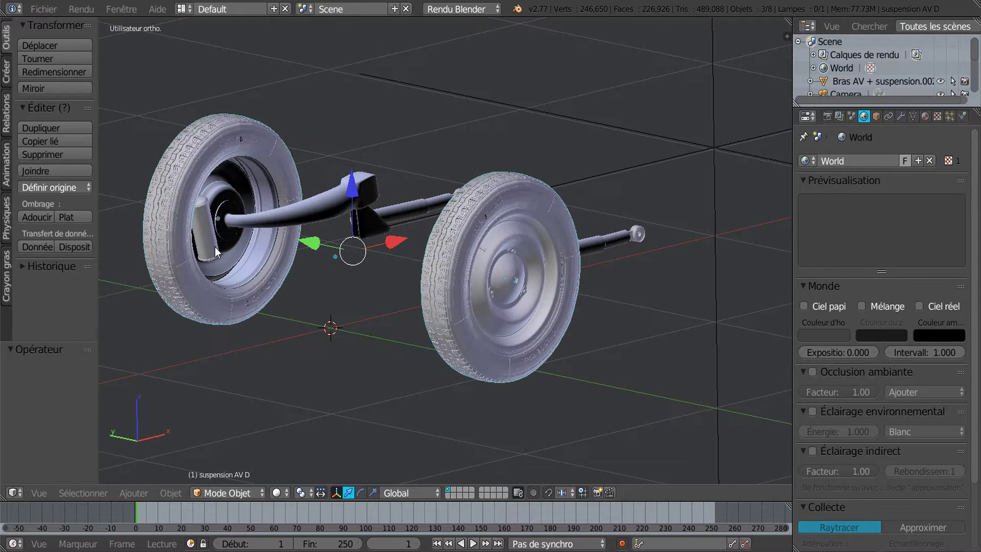
right_click(234, 263, "shift")
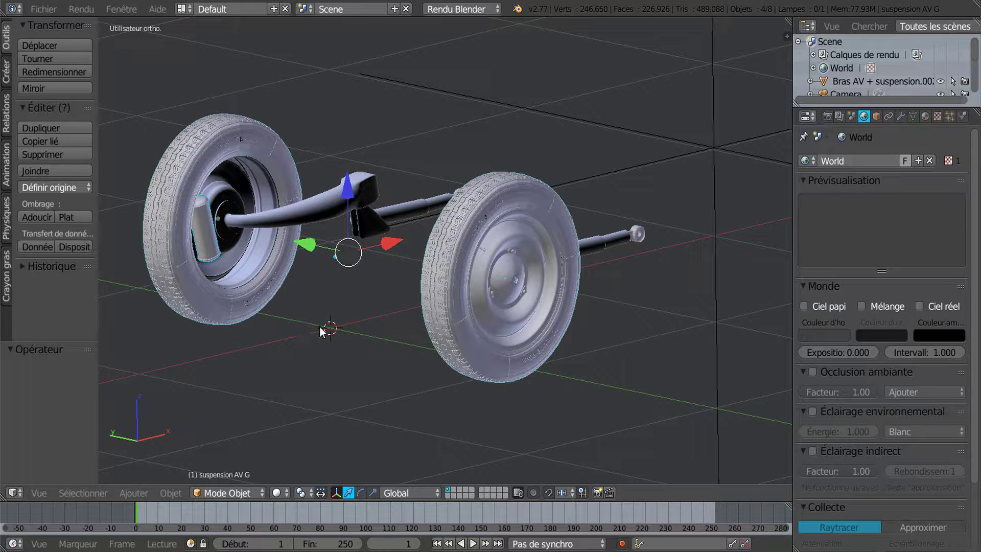
key("h")
Examine the two exposed suspension arms and the way each one joins its hub disc
middle_click_drag(323, 331, 556, 312)
scroll(554, 307, "up", 5)
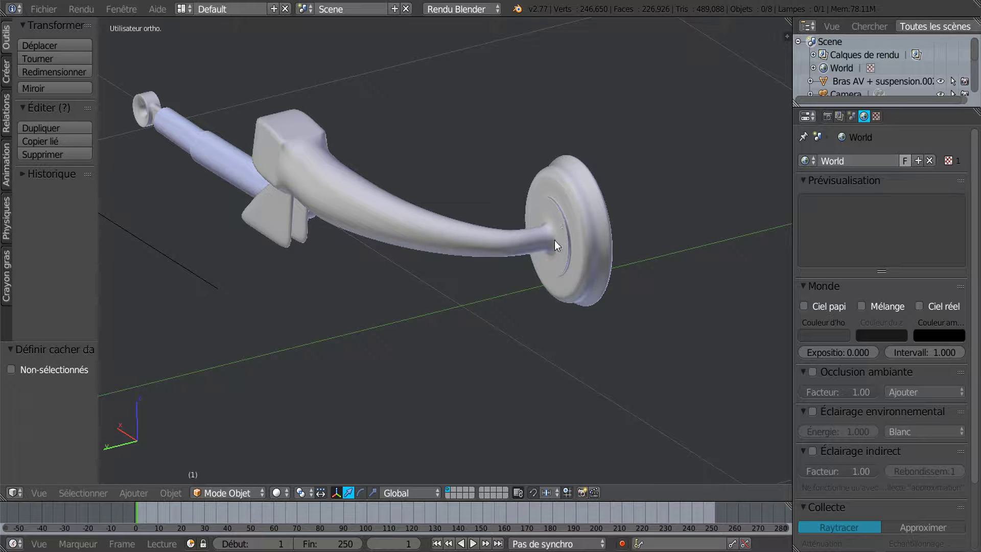
scroll(559, 234, "down", 1)
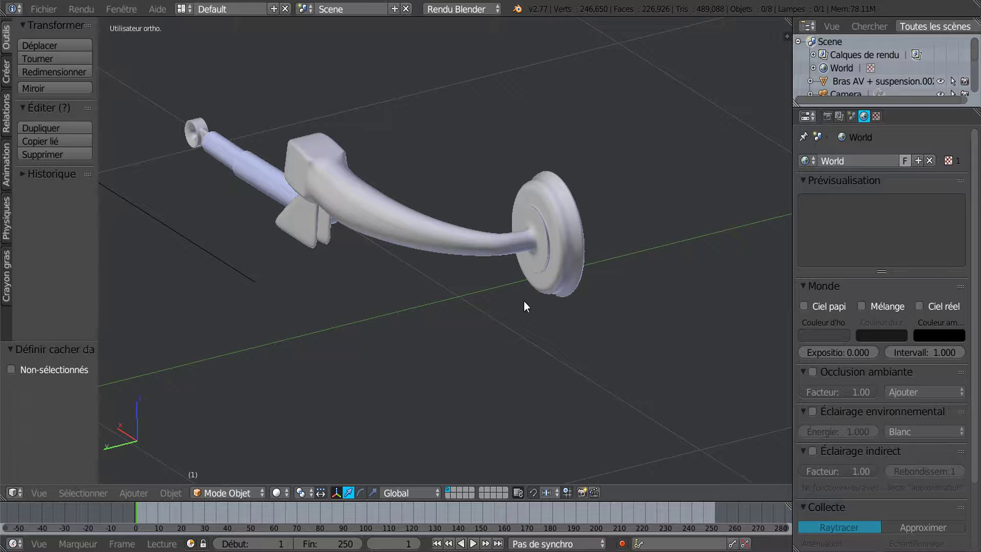
scroll(459, 323, "down", 1)
scroll(463, 320, "up", 2)
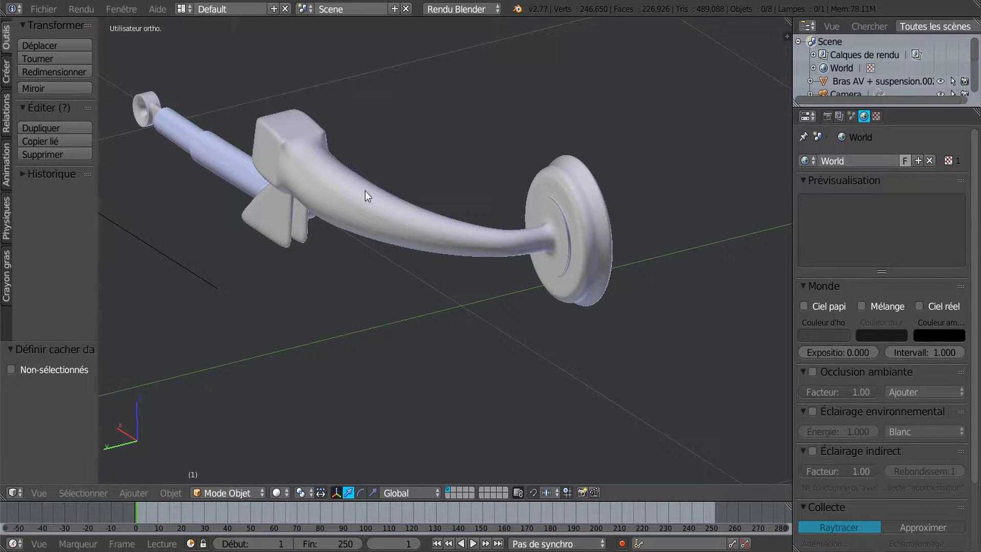
scroll(426, 243, "down", 2)
middle_click_drag(425, 273, 535, 267, "shift")
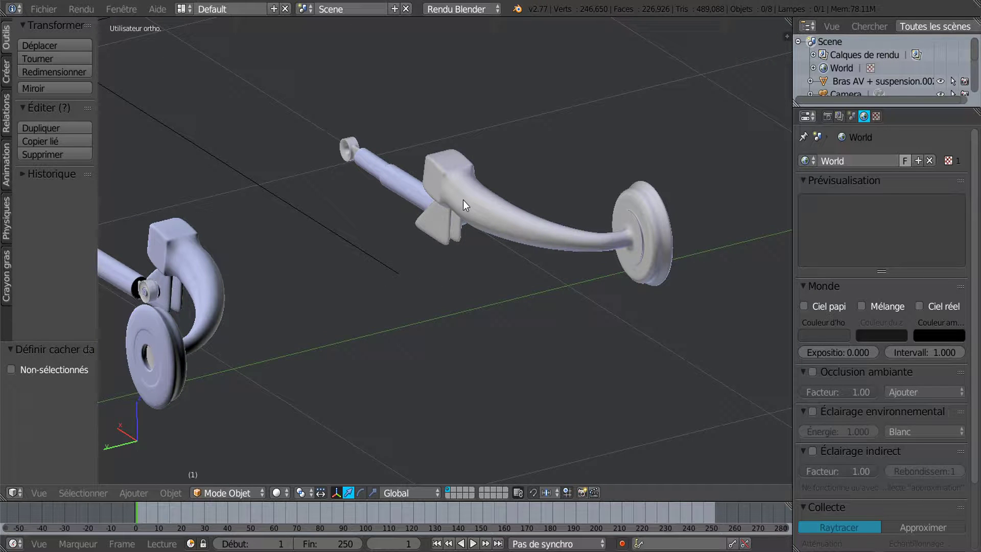
scroll(307, 266, "down", 1)
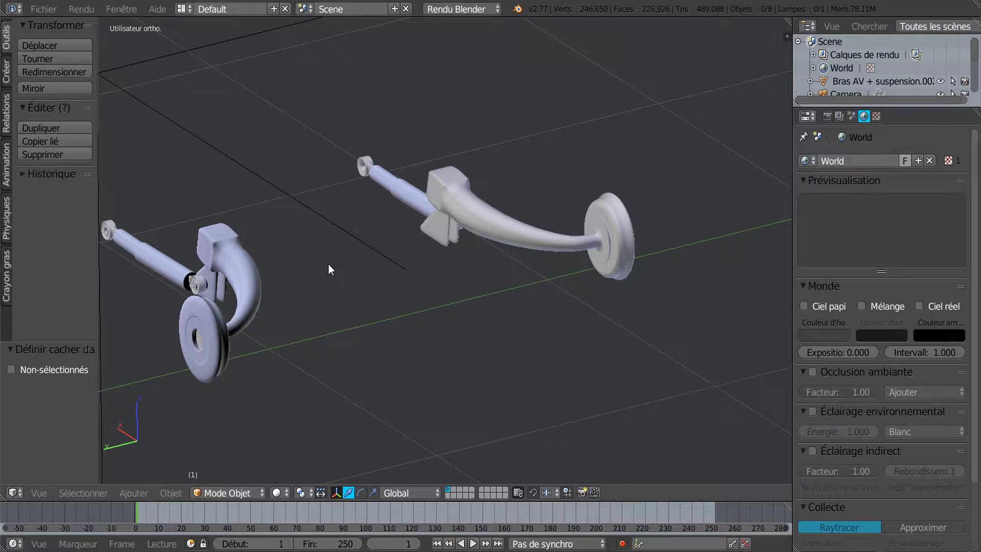
Delete all linked vertices of the near arm, hub and shock absorber from the Bras AV + suspension.002 mesh, keeping the far arm
right_click(431, 223)
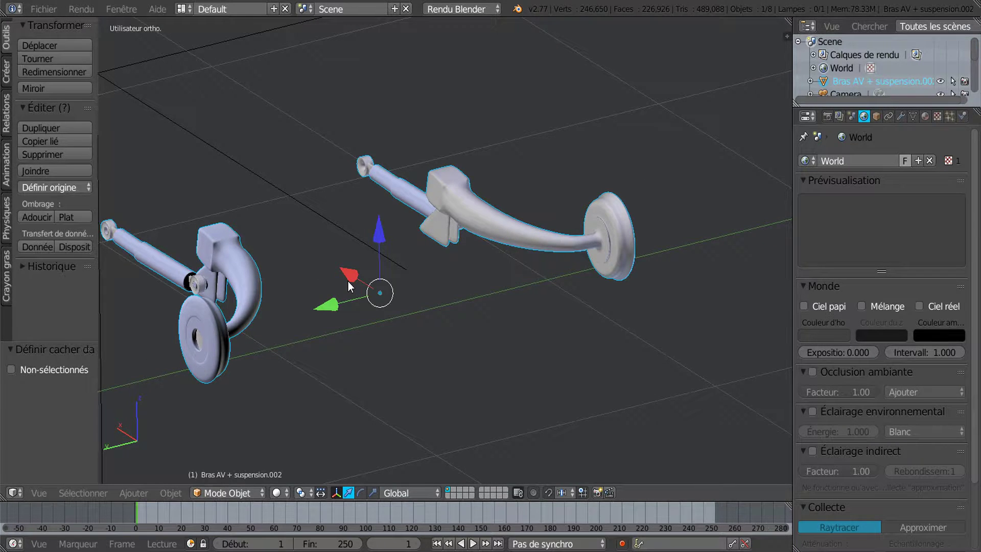
key("Tab")
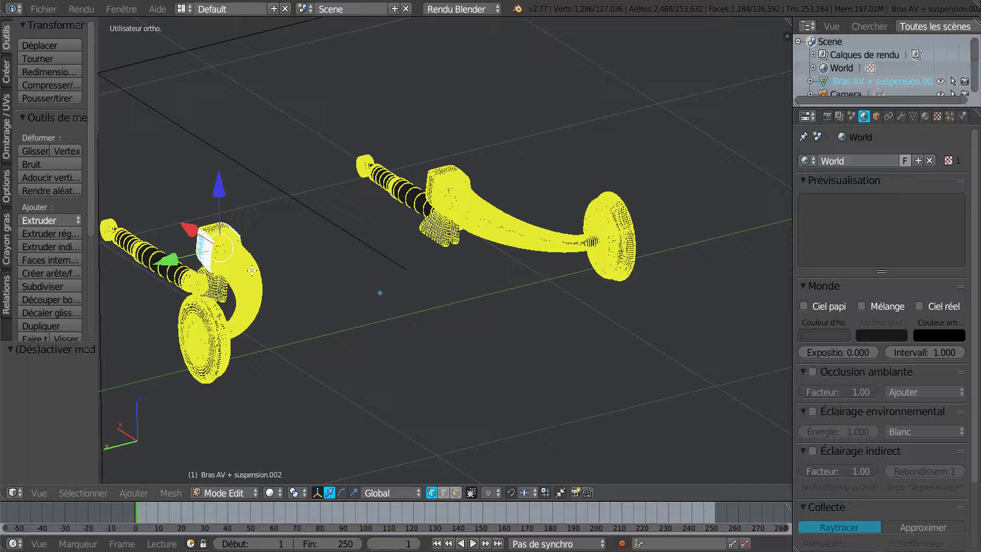
key("c")
key("Escape")
mouse_move(338, 289)
middle_mouse_down()
mouse_move(369, 331)
mouse_move(472, 334)
middle_mouse_up()
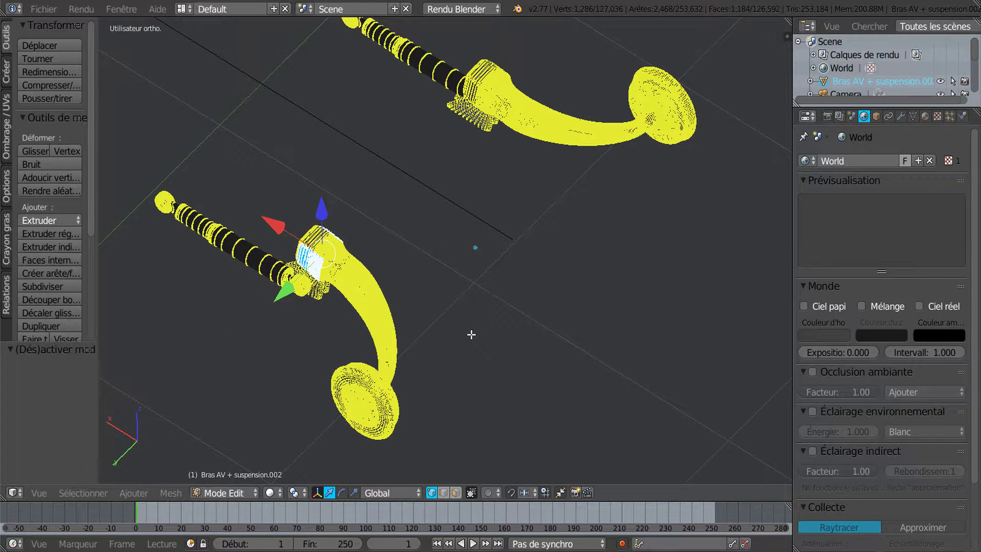
key("z")
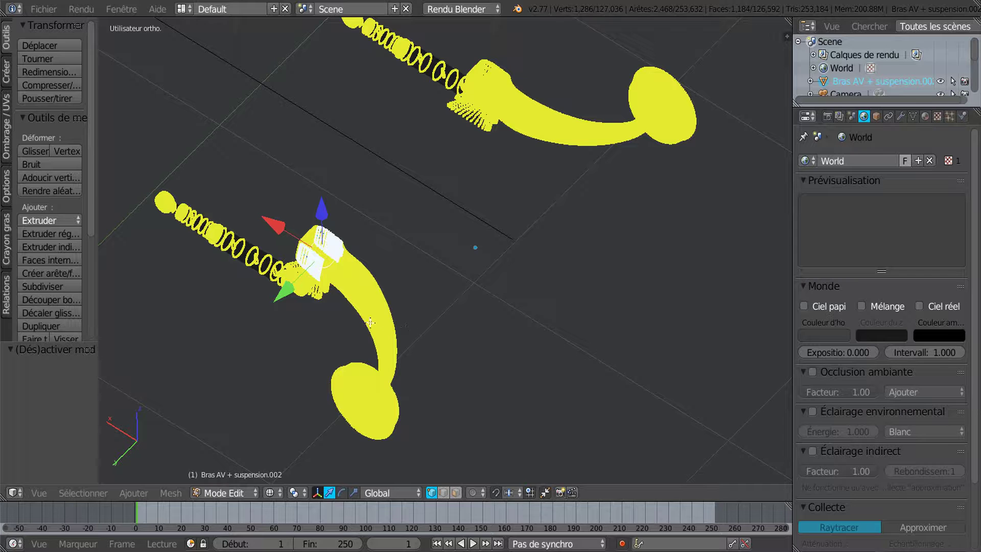
key("c")
mouse_move(203, 233)
left_mouse_down()
mouse_move(286, 271)
mouse_move(354, 285)
mouse_move(246, 248)
mouse_move(214, 225)
mouse_move(368, 312)
mouse_move(364, 404)
mouse_move(513, 330)
mouse_move(189, 224)
mouse_move(207, 235)
mouse_move(541, 208)
left_mouse_up()
right_click(541, 208)
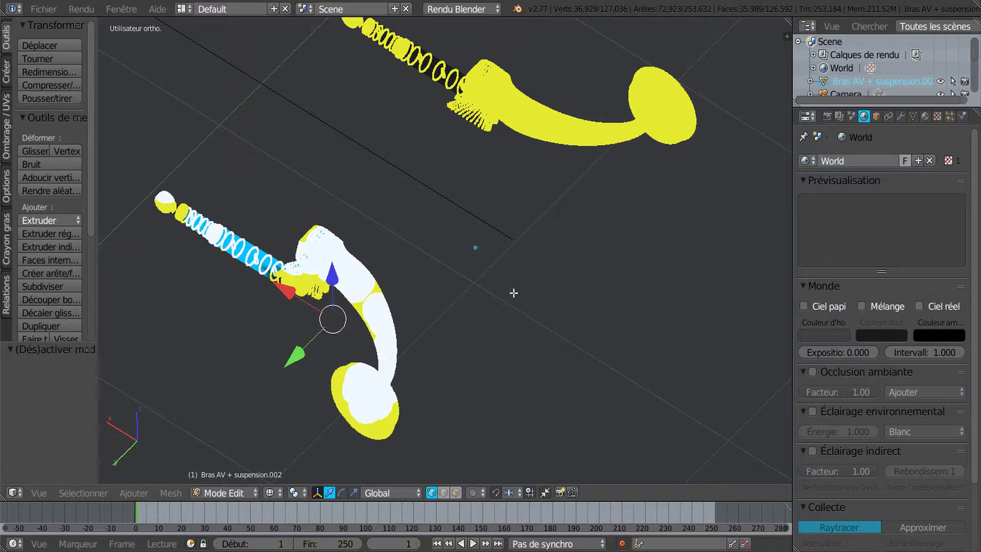
key("ctrl+l")
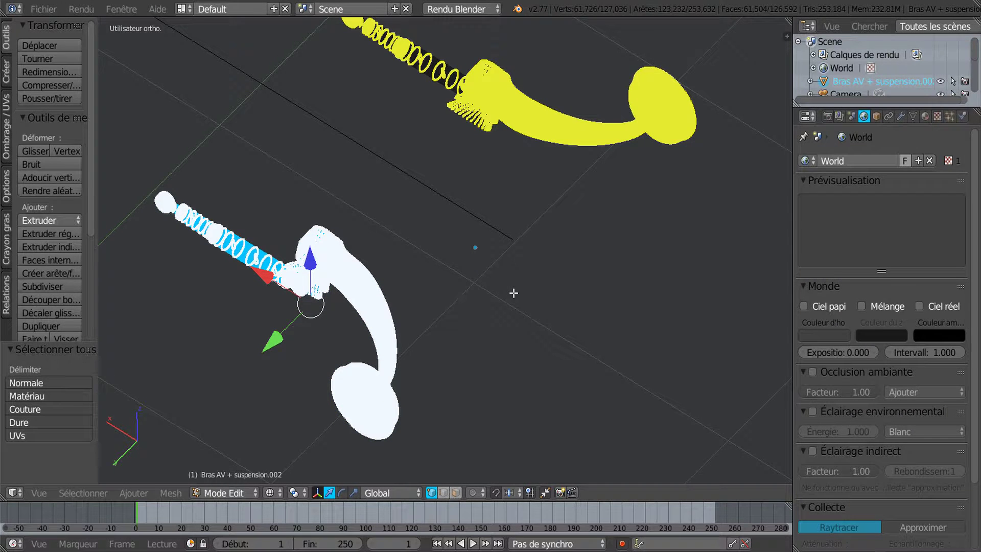
key("x")
left_click(513, 293)
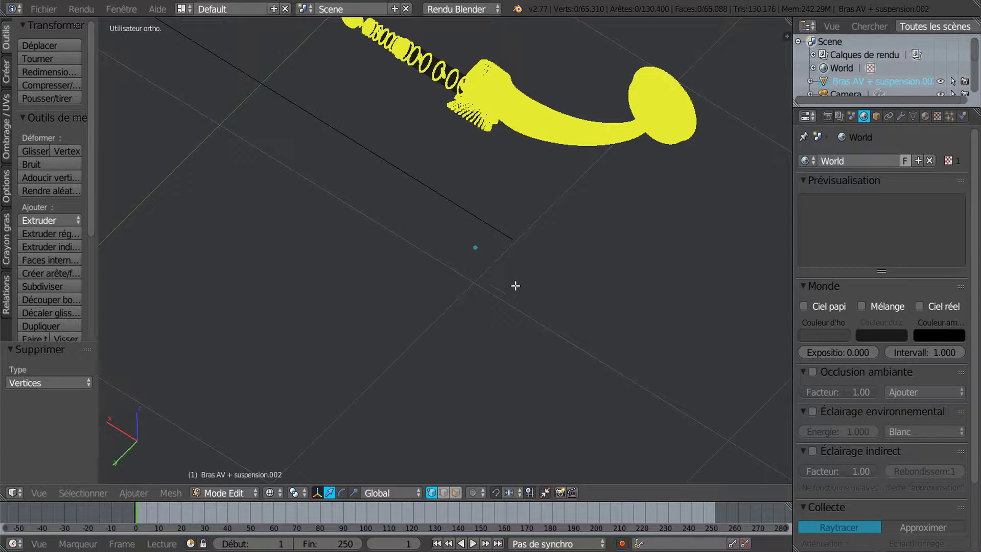
Return to Object mode and restore solid shading on the remaining suspension arm
key("Home")
key("Tab")
scroll(542, 225, "up", 2)
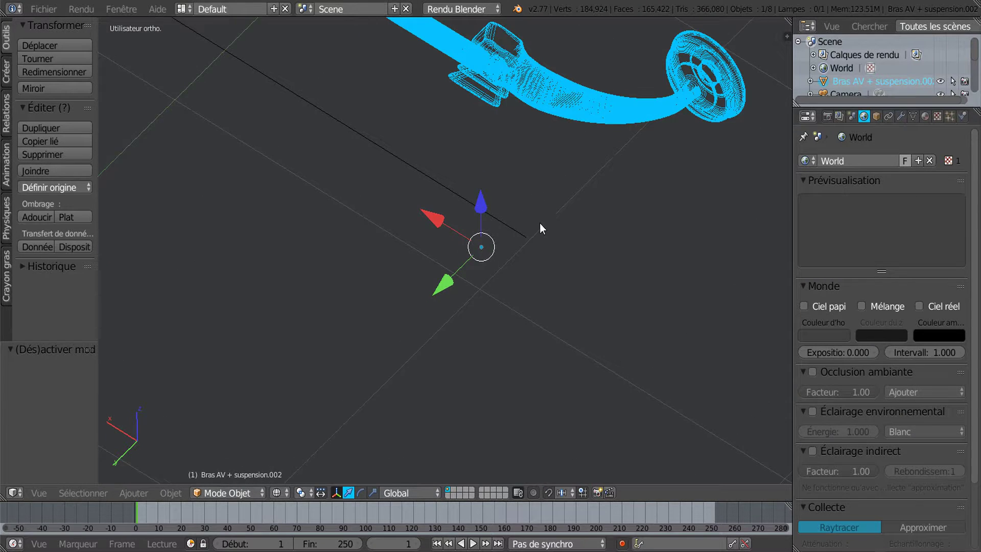
key("z")
middle_click_drag(545, 206, 476, 350, "shift")
scroll(518, 273, "up", 2)
middle_click_drag(533, 287, 487, 283, "shift")
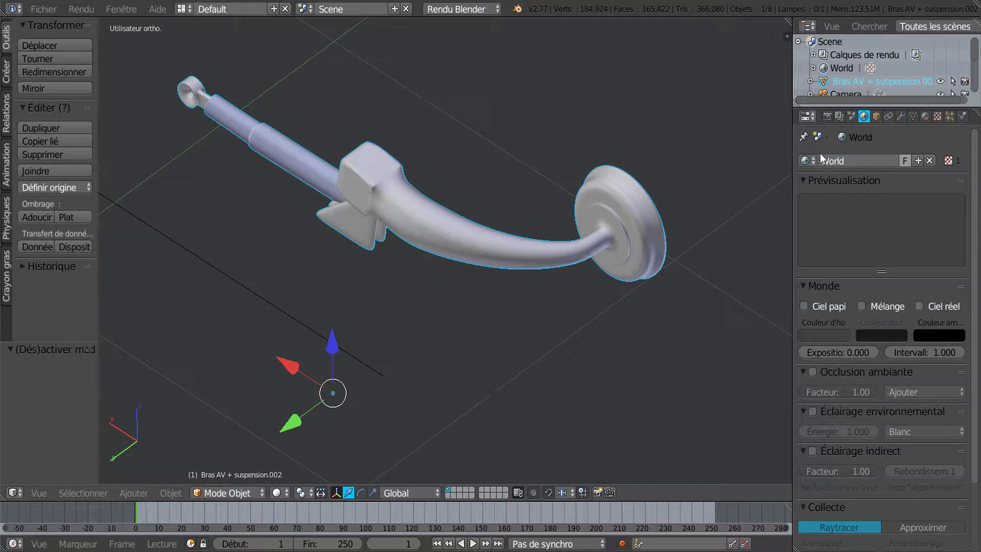
Add a Mirror modifier on the X axis to the remaining suspension arm, using Empty.010 as the mirror object
left_click(900, 116)
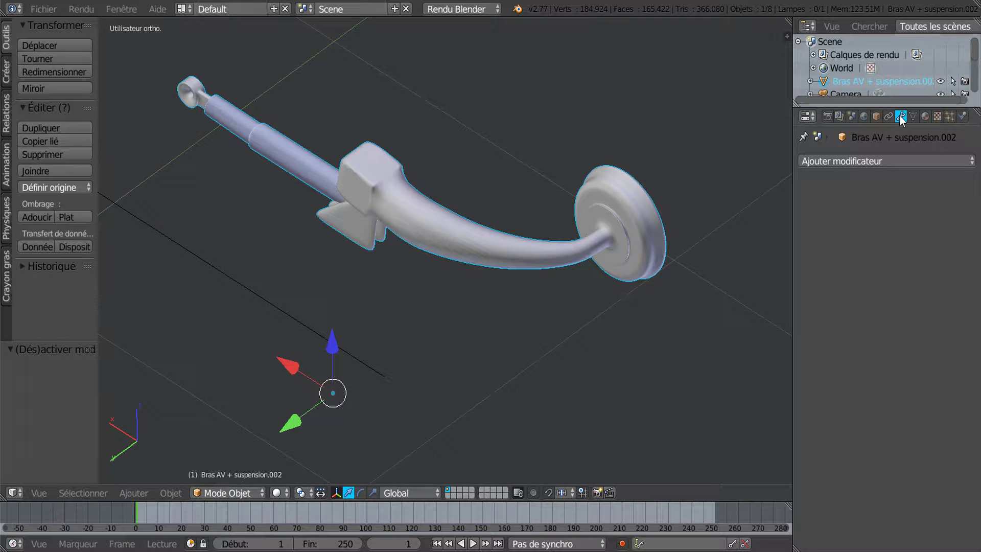
left_click(900, 164)
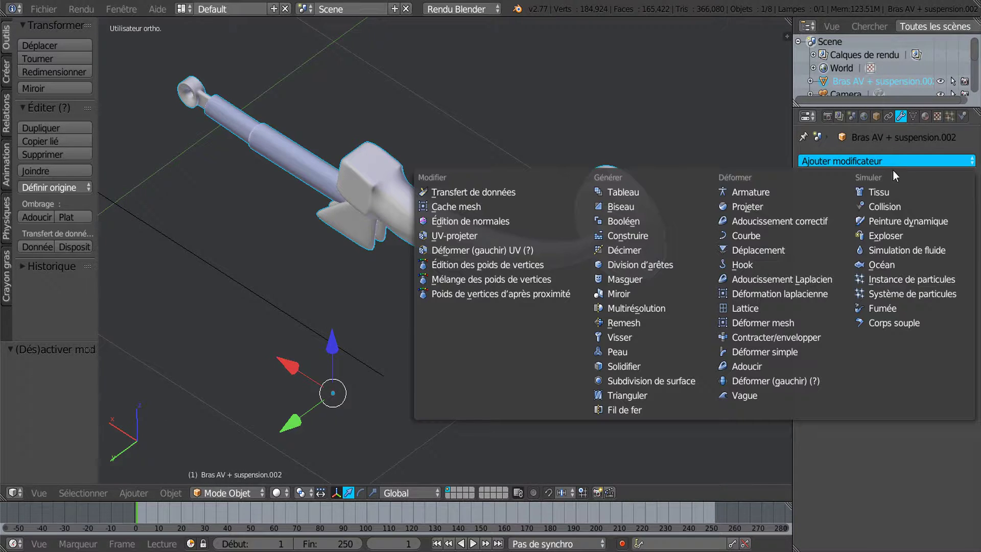
left_click(642, 295)
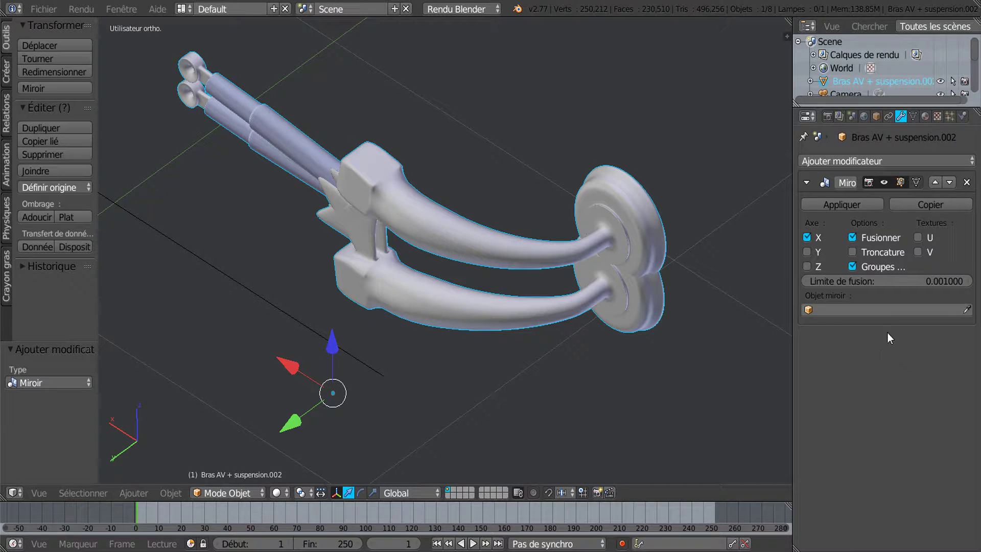
left_click(891, 310)
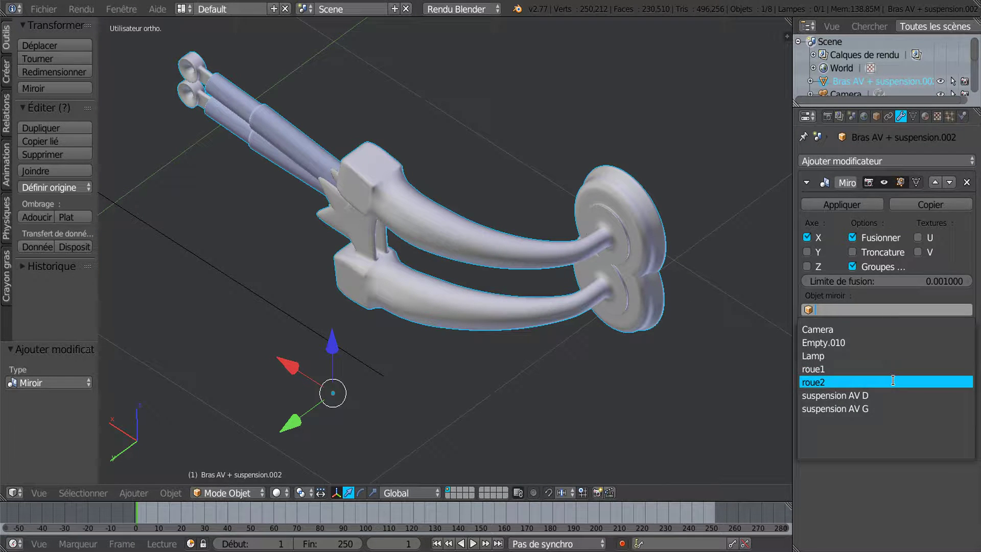
left_click(895, 343)
scroll(729, 357, "down", 5)
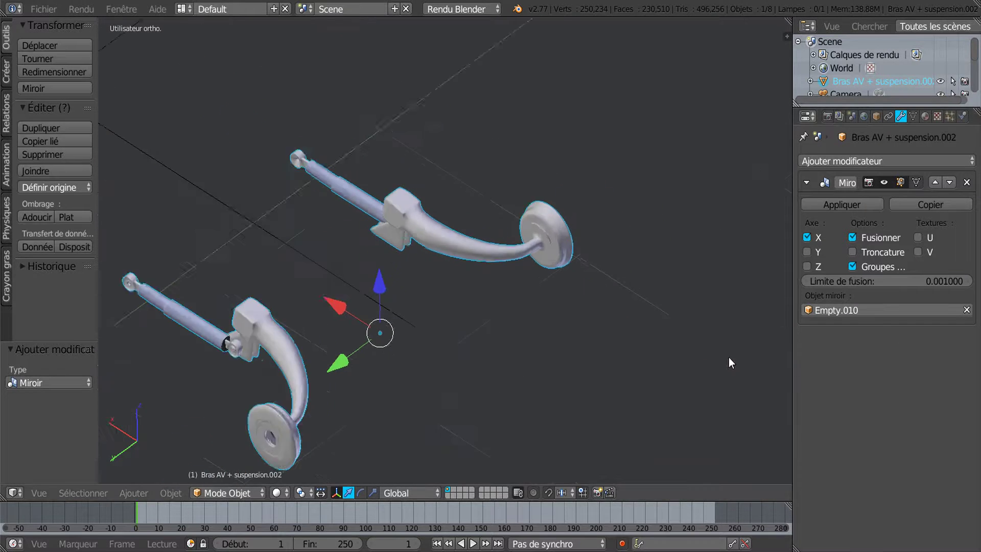
scroll(554, 337, "up", 4)
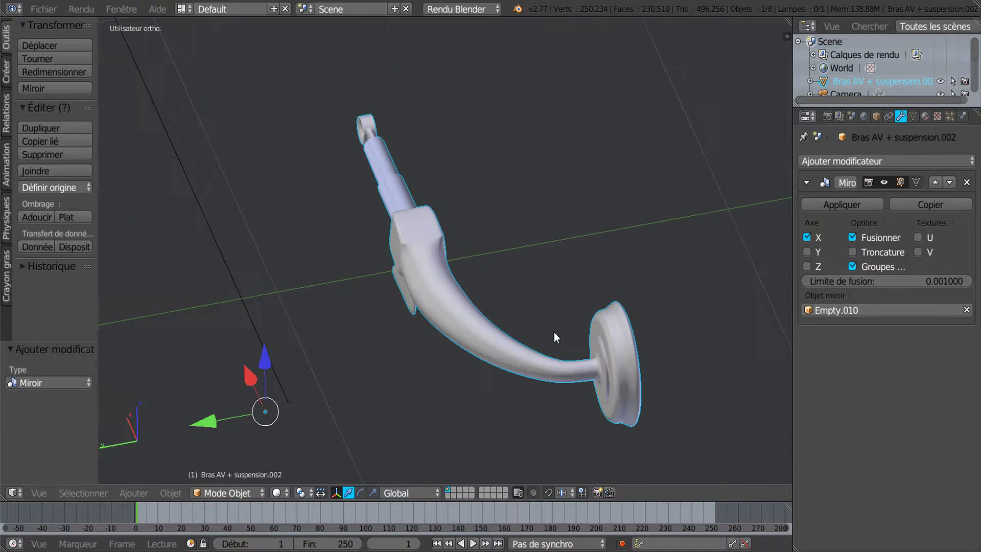
left_click_drag(793, 348, 844, 344)
middle_click_drag(574, 370, 461, 361)
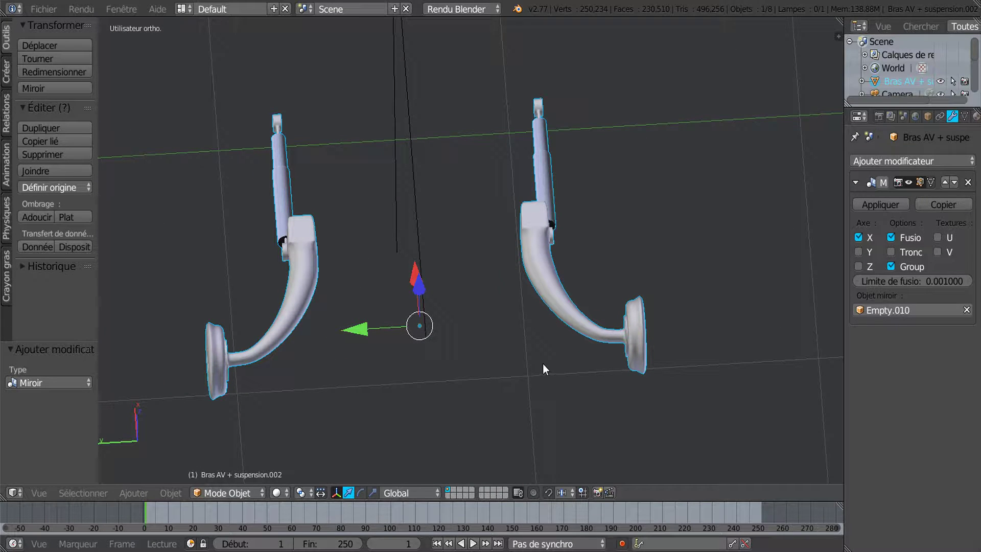
Undo the Mirror modifier and the deletion of the first arm
key("ctrl+z")
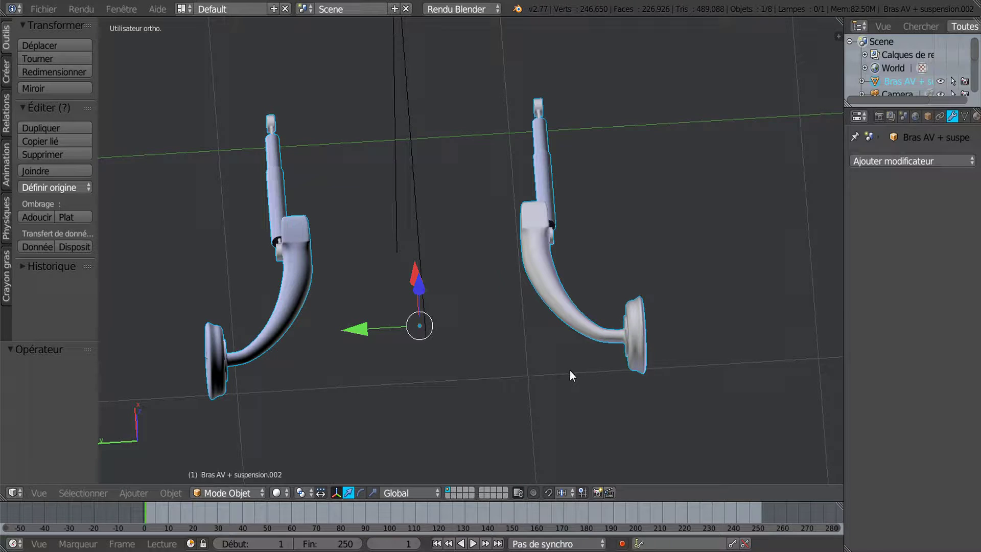
middle_click_drag(500, 369, 501, 323)
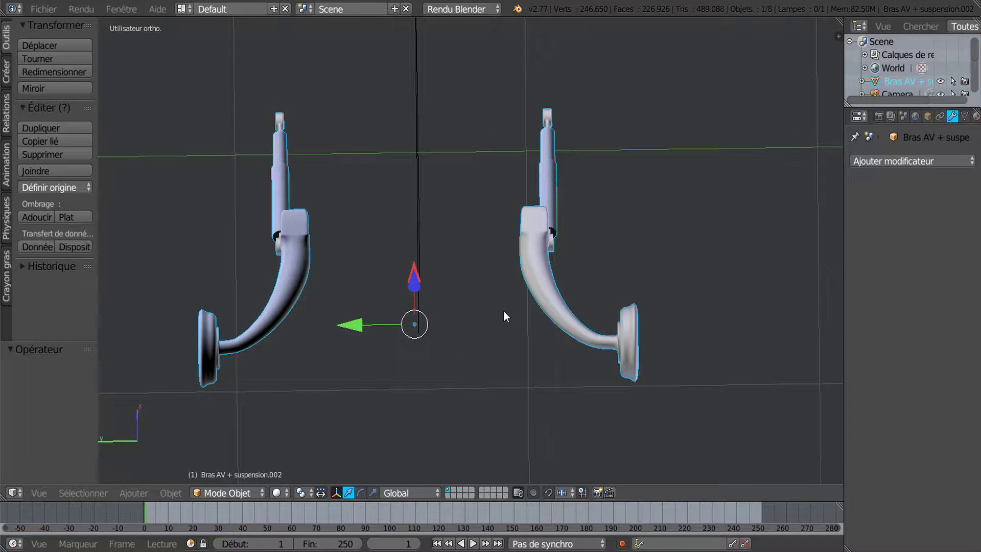
middle_click_drag(414, 348, 415, 316)
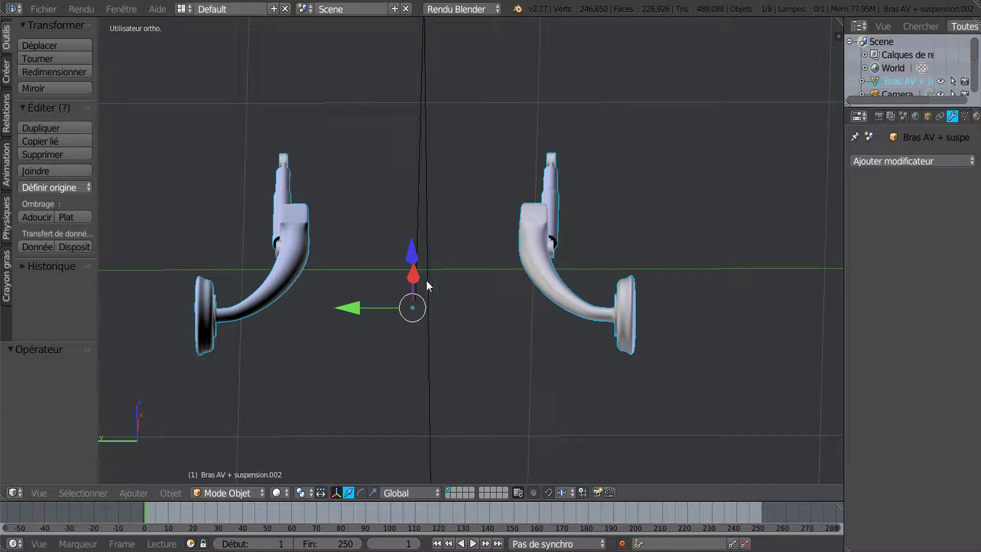
Snap the 3D cursor to the selected Bras AV + suspension.002 object, midway between the two arms
scroll(418, 338, "down", 3)
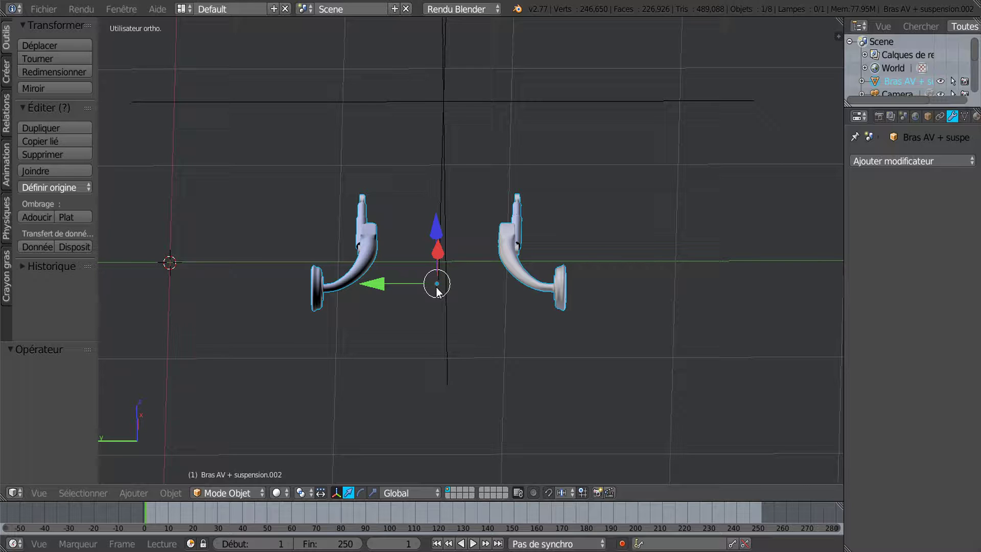
key("shift+s")
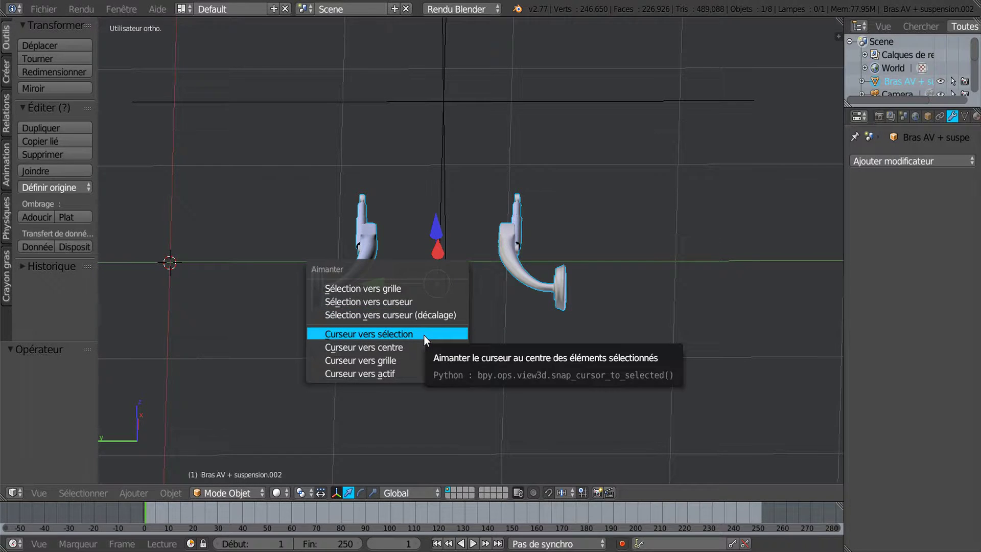
left_click(381, 333)
scroll(420, 340, "up", 3)
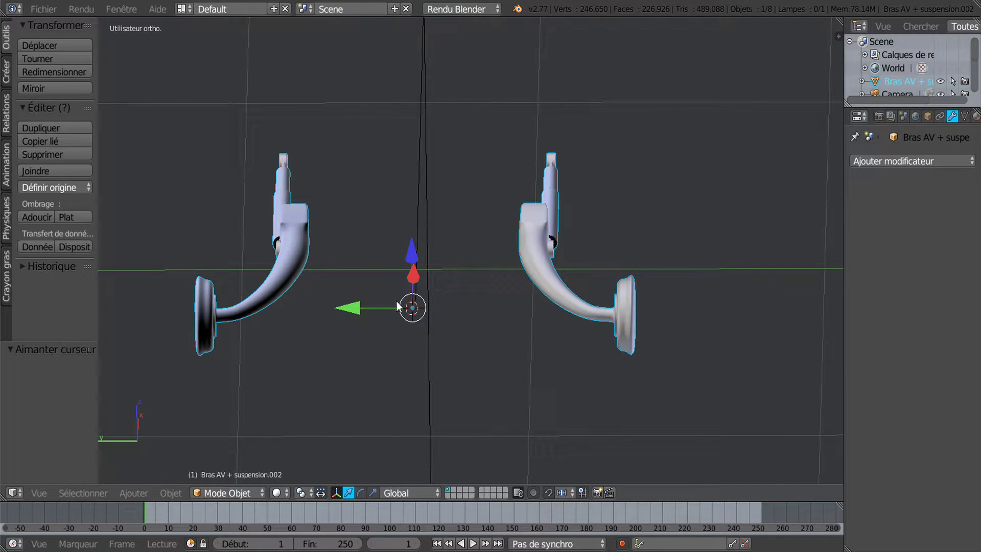
scroll(409, 310, "down", 1)
middle_click_drag(482, 353, 332, 418)
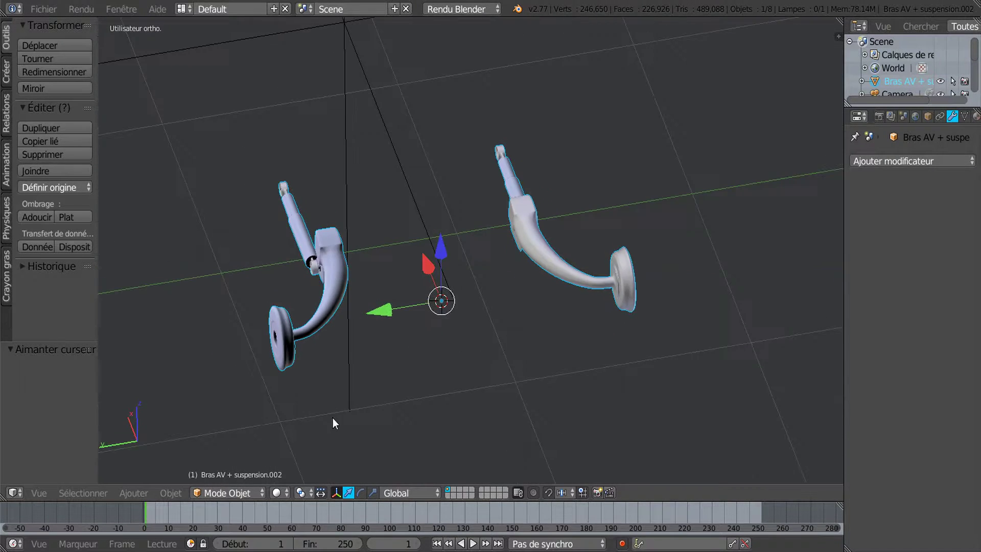
Add a plain axes empty at the 3D cursor, midway between the suspension arms, and delete it again
left_click(170, 493)
mouse_move(139, 494)
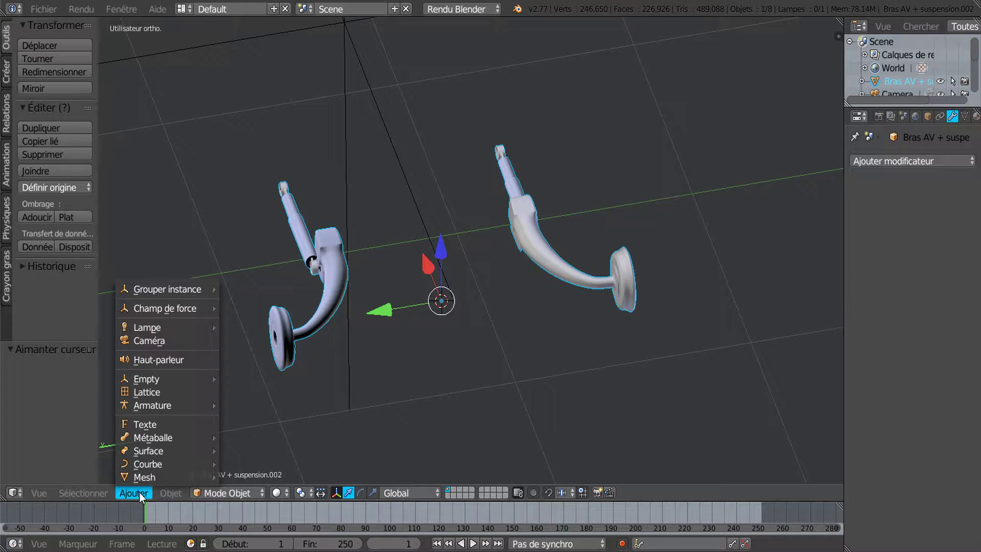
mouse_move(146, 383)
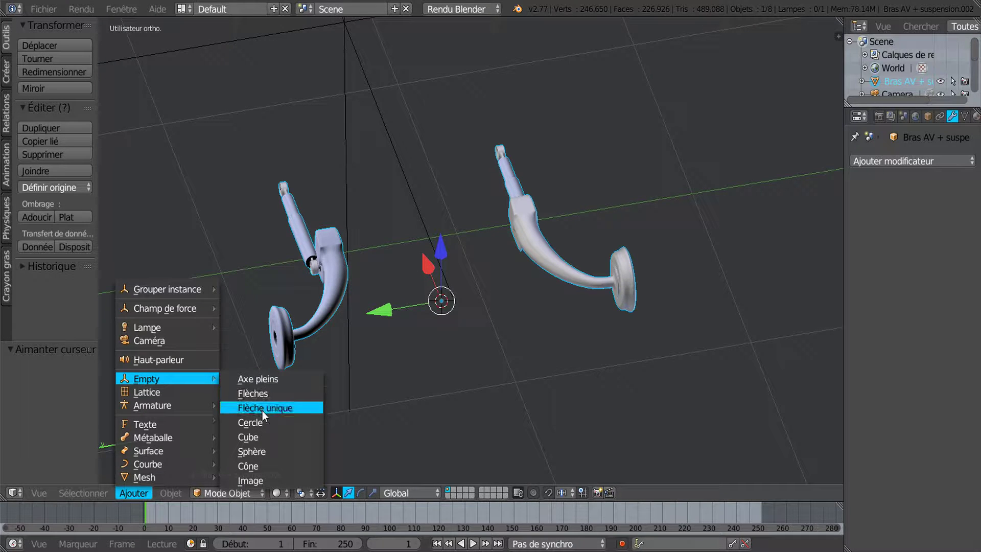
left_click(266, 379)
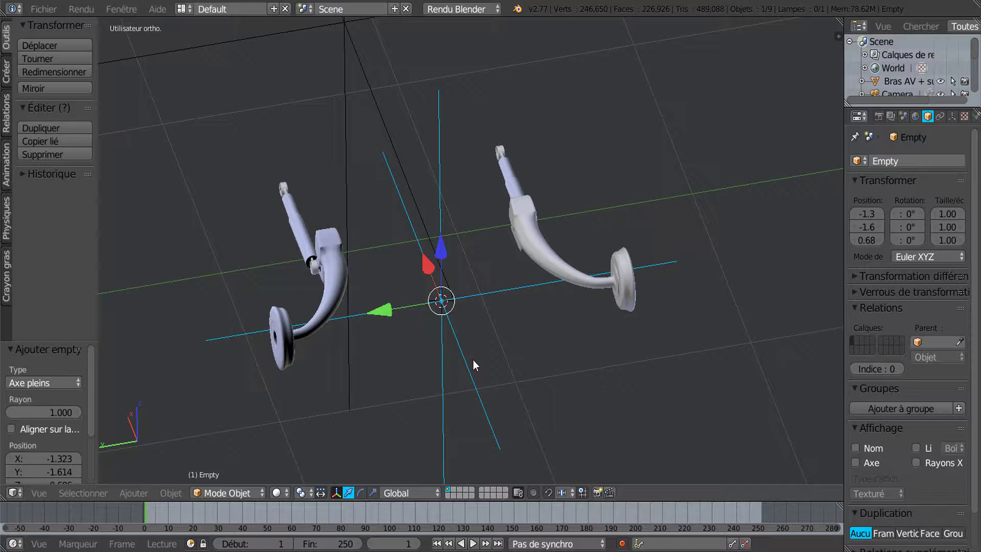
key("x")
left_click(497, 358)
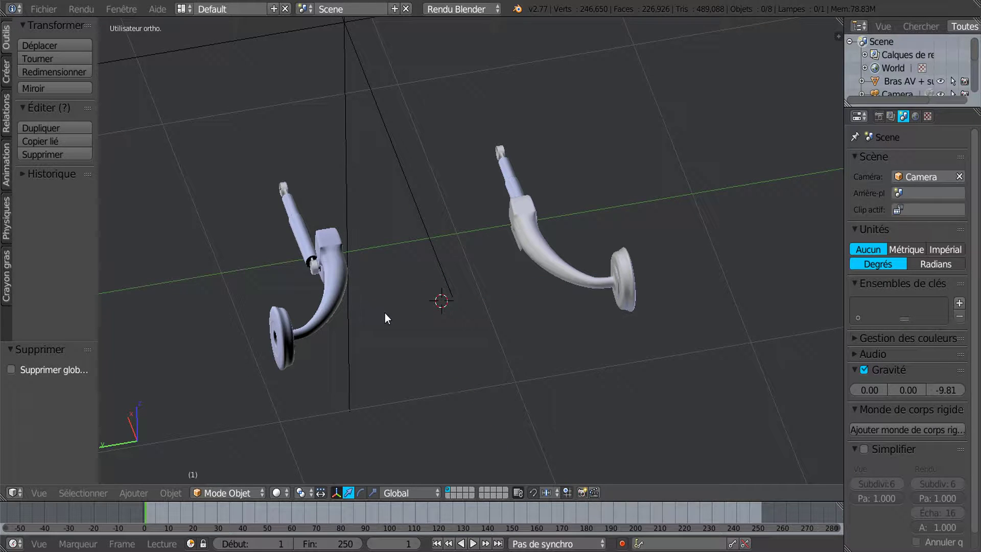
Delete all linked vertices of the dark-shaded arm, hub and shock absorber on the +Y side of Bras AV + suspension.002
right_click(493, 249)
key("Tab")
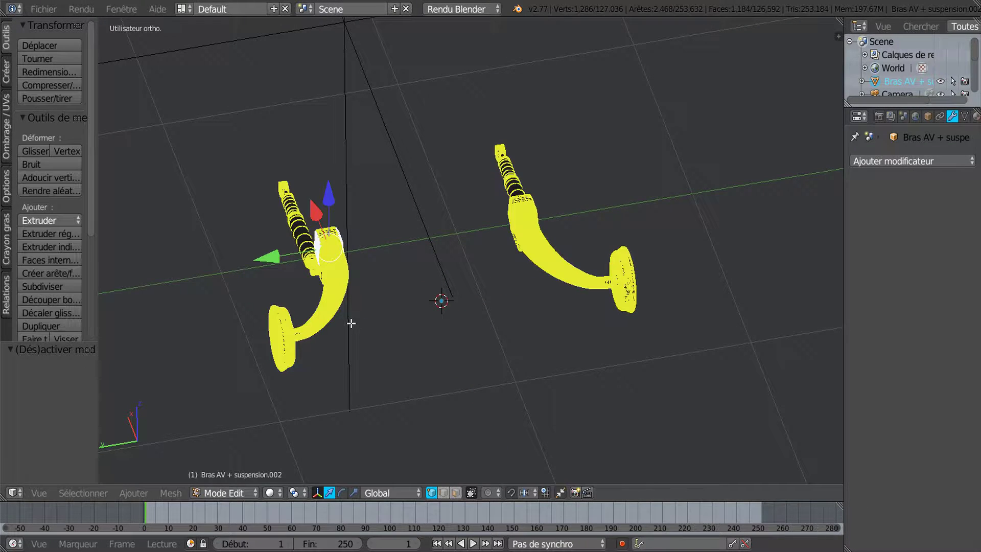
middle_click_drag(391, 383, 394, 390)
key("z")
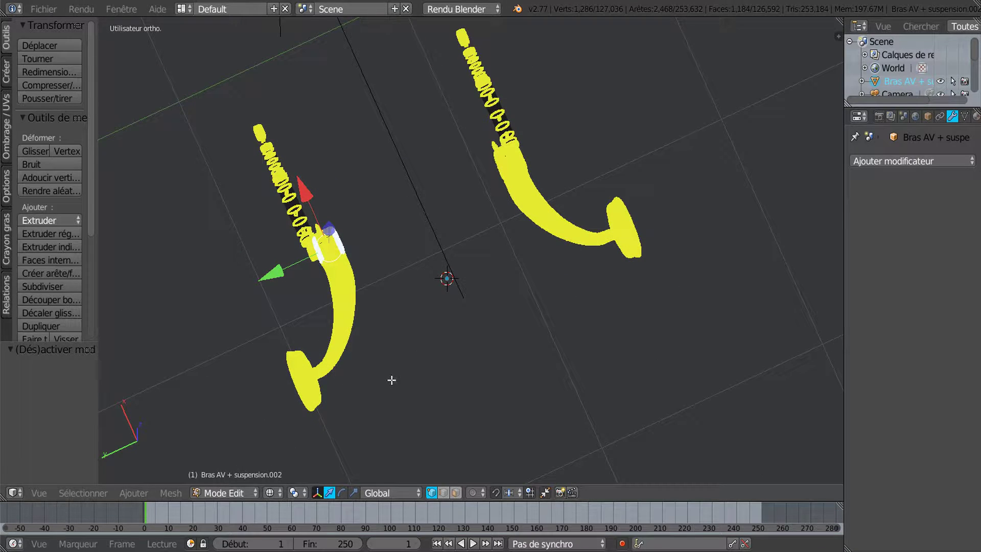
key("c")
middle_click_drag(284, 183, 313, 246)
mouse_move(271, 164)
left_mouse_down()
mouse_move(337, 286)
mouse_move(296, 406)
mouse_move(306, 414)
left_mouse_up()
right_click(464, 372)
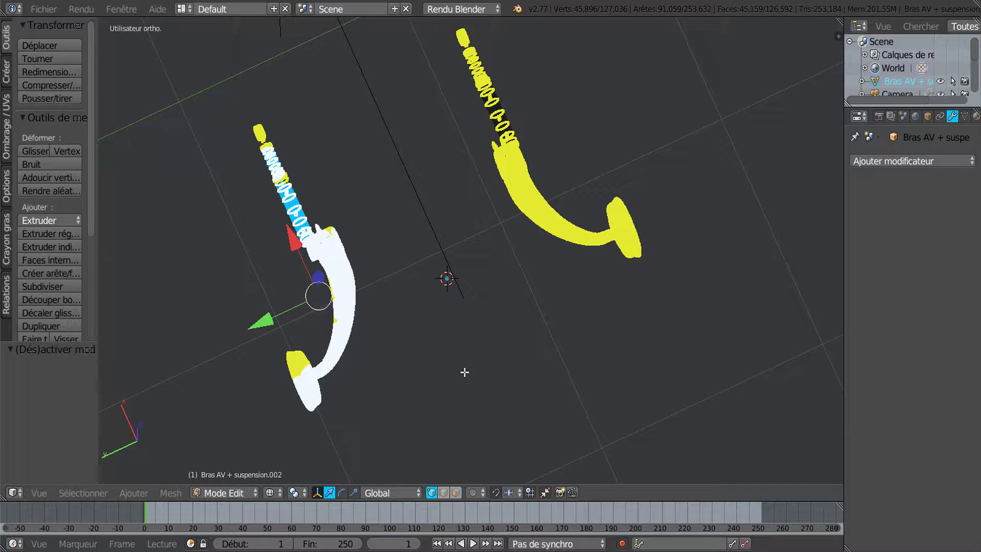
key("ctrl+l")
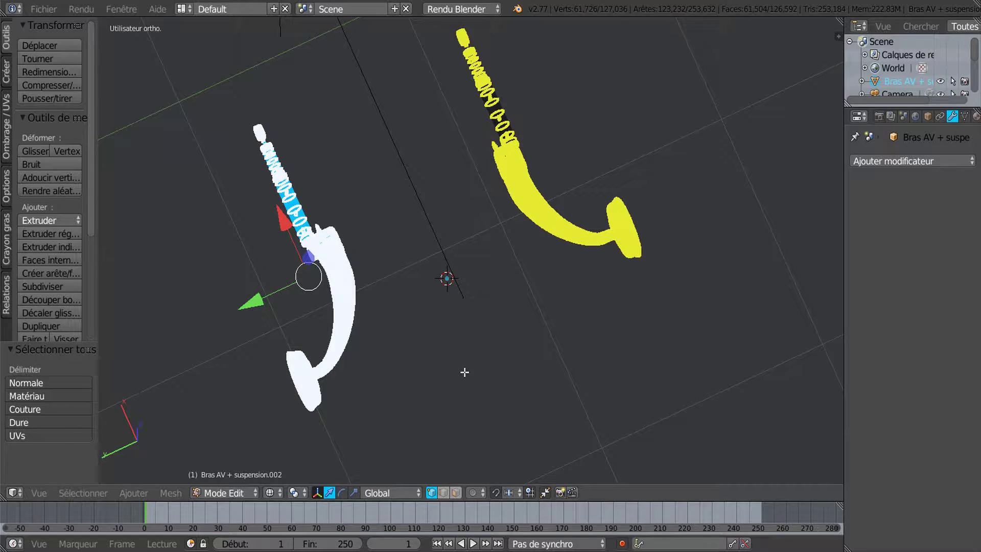
key("x")
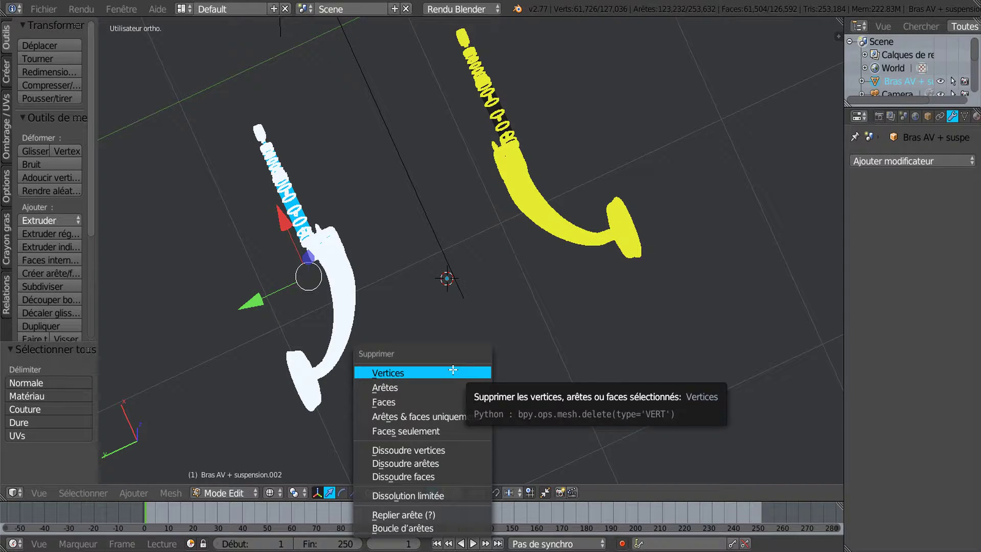
left_click(454, 371)
middle_click_drag(453, 369, 463, 354)
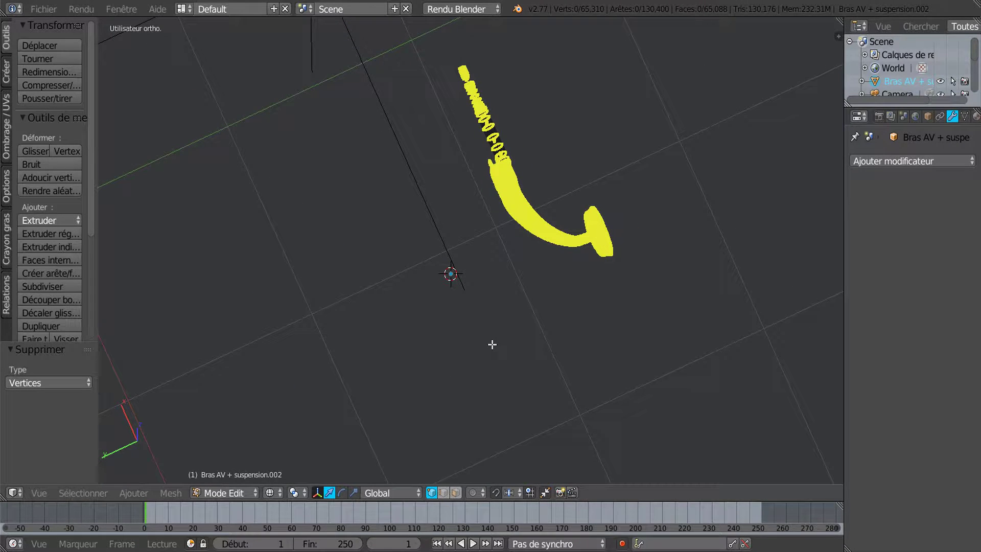
scroll(543, 286, "up", 2)
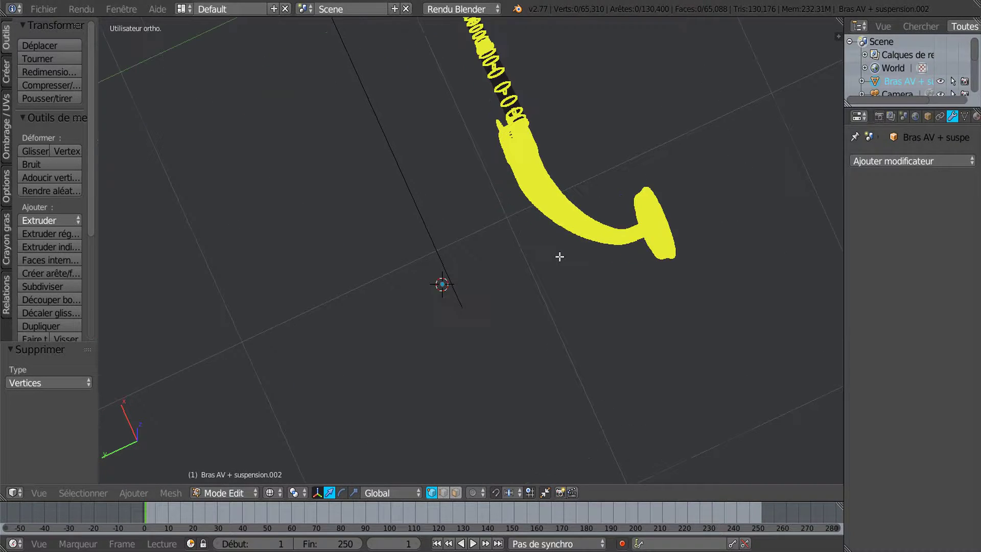
Examine the vertex density of the remaining arm, its mounting block and hub in wireframe
key("Tab")
middle_click_drag(593, 242, 524, 269)
key("Tab")
scroll(541, 266, "up", 5)
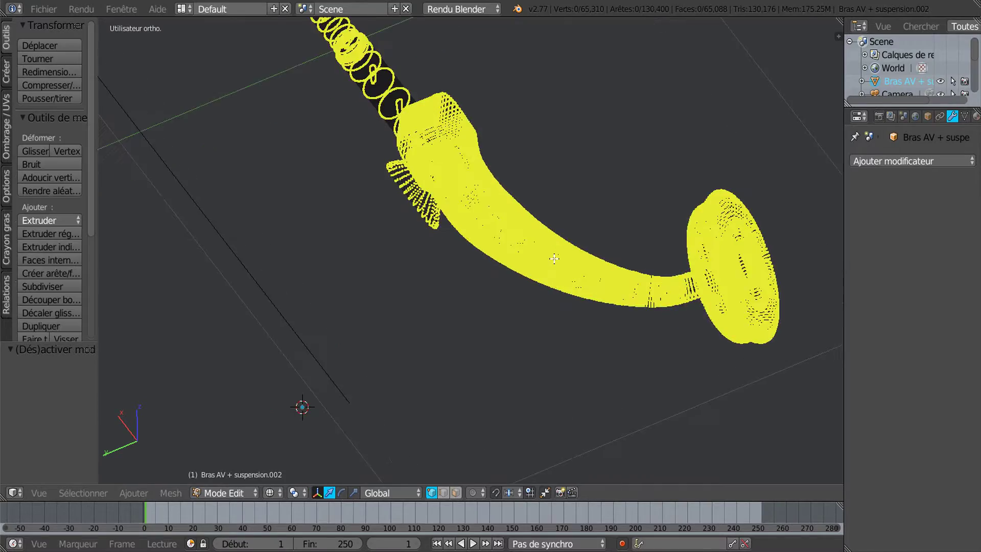
scroll(554, 258, "up", 4)
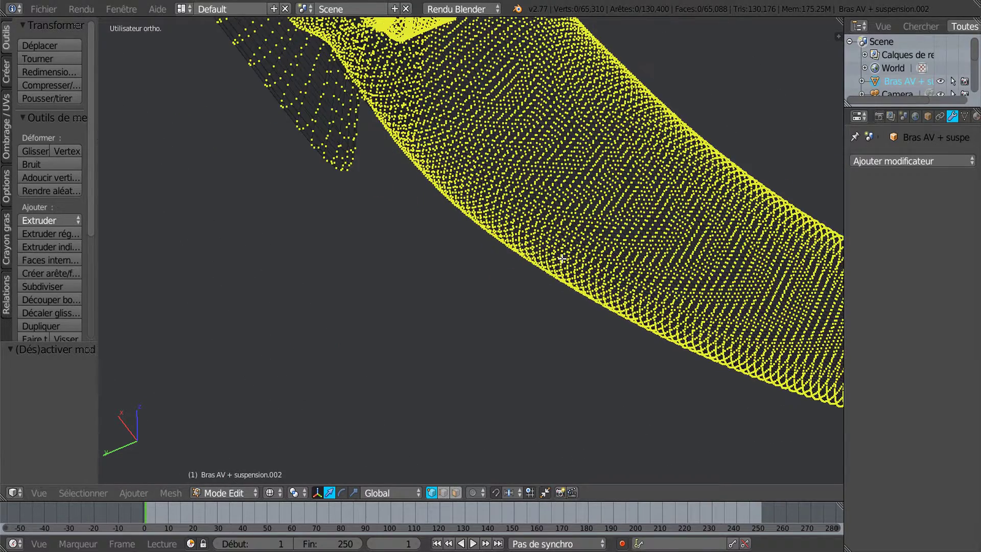
scroll(481, 342, "up", 1)
scroll(481, 343, "down", 4)
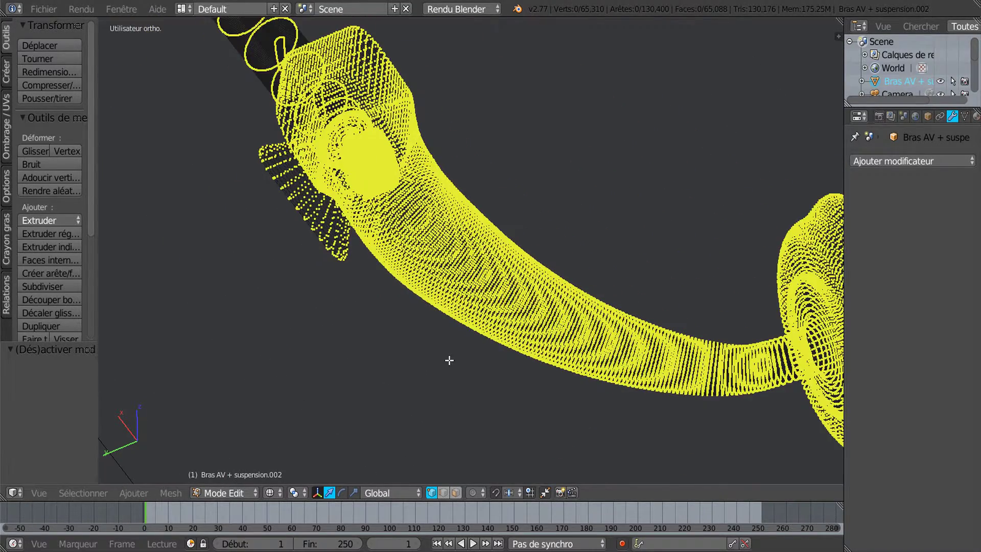
scroll(486, 342, "up", 2)
middle_click_drag(483, 367, 510, 340)
Remove the duplicate vertices from the entire remaining arm mesh with a merge distance of 0.0001
key("a")
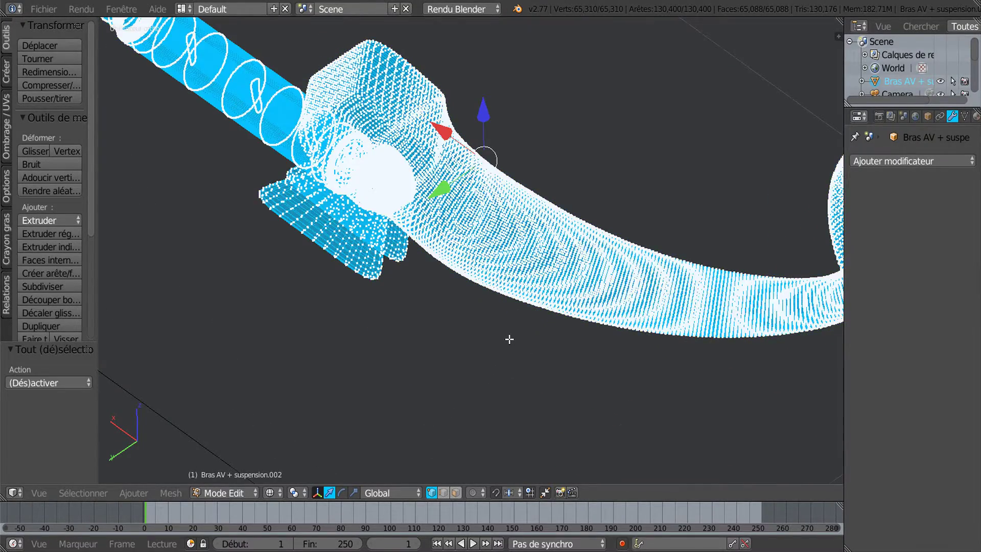
scroll(509, 339, "down", 4)
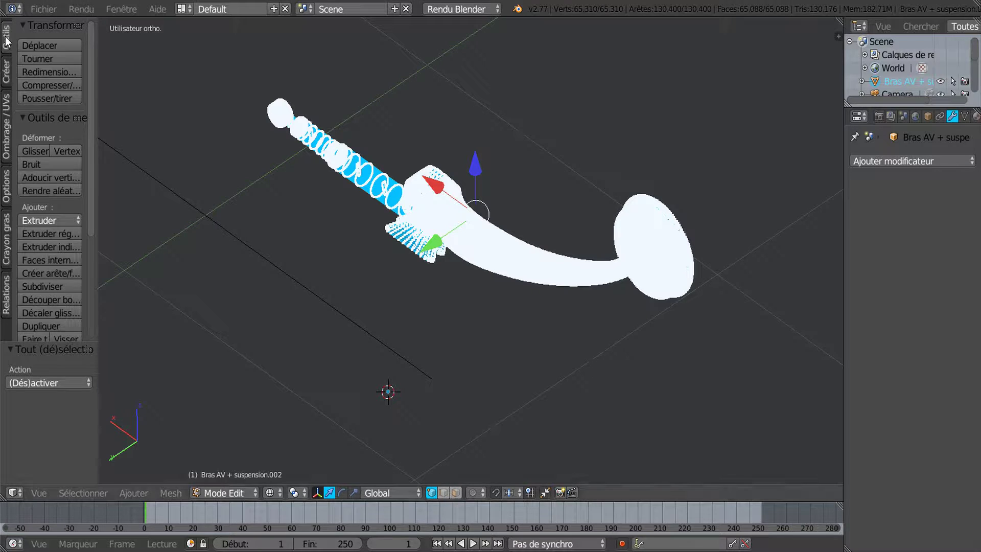
left_click_drag(91, 90, 88, 228)
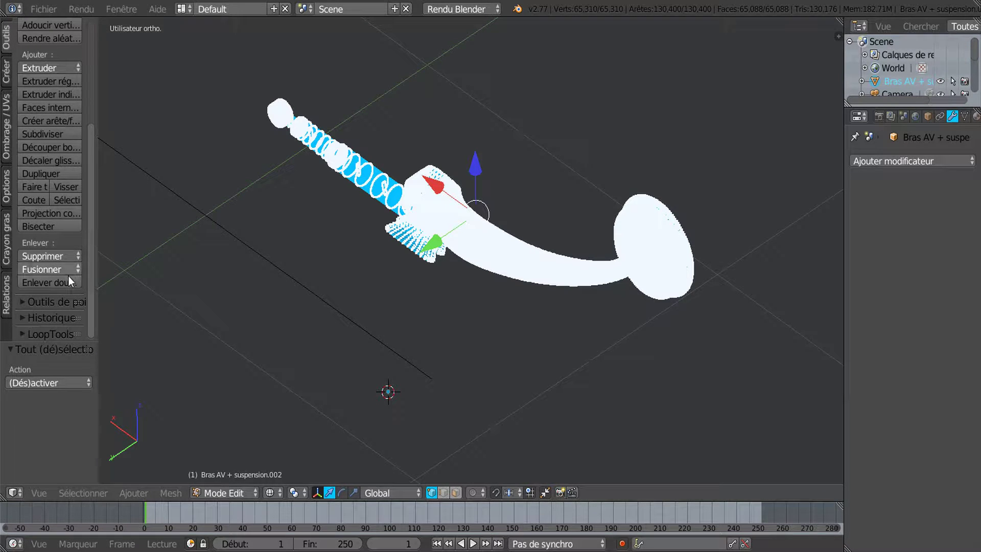
left_click(42, 283)
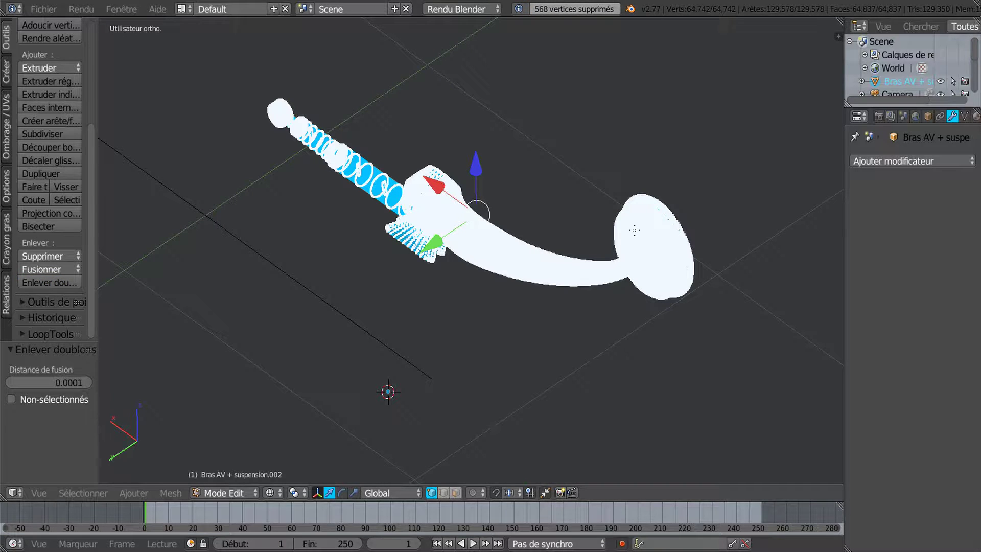
scroll(633, 269, "up", 1)
scroll(633, 270, "up", 1)
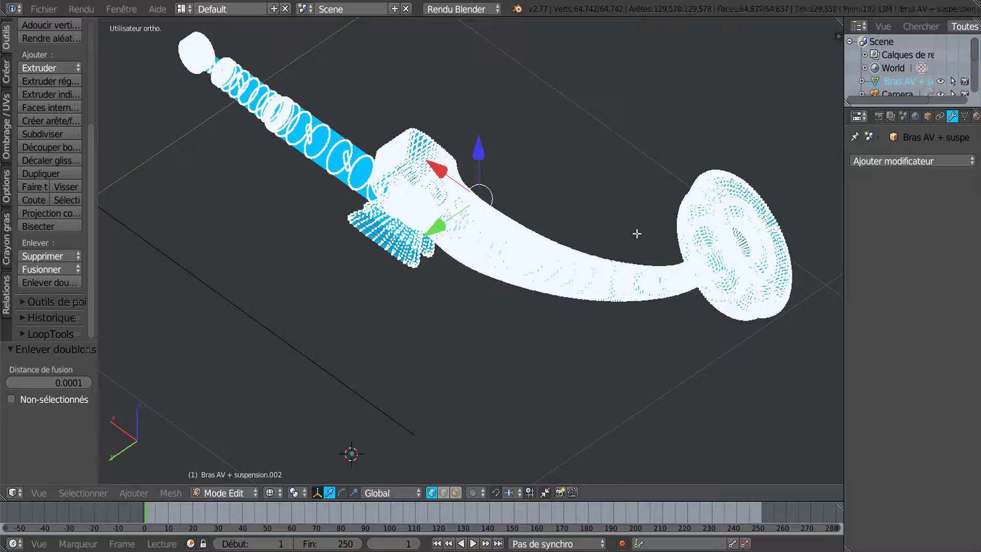
middle_click_drag(636, 229, 627, 221)
key("Tab")
scroll(627, 222, "up", 4)
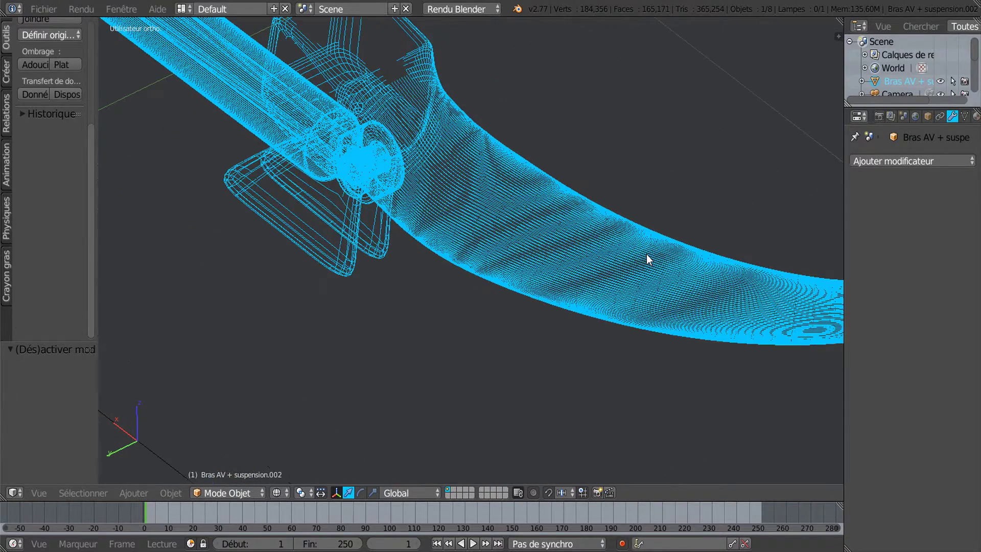
key("Tab")
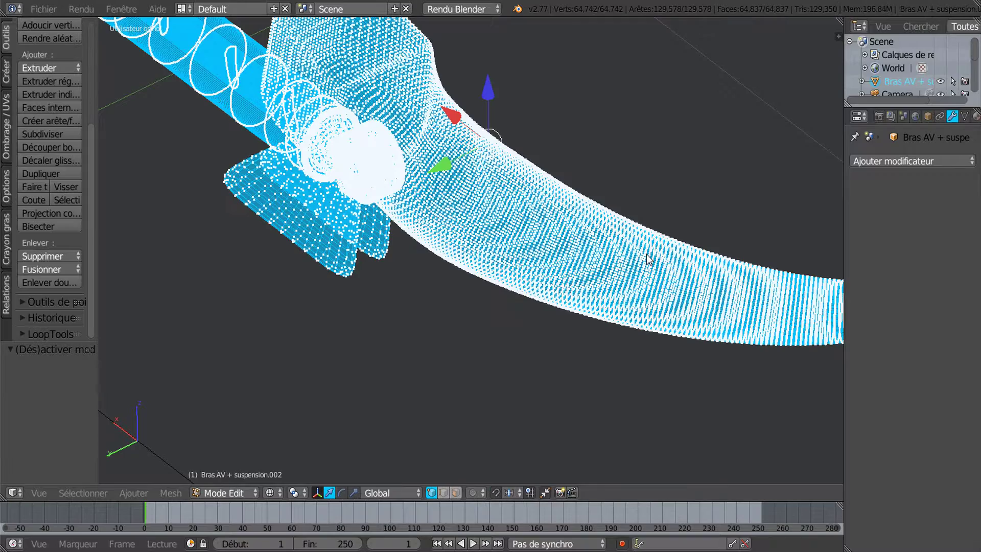
Display the arm in solid shading and examine the edge loops on its narrow section beside the hub
key("z")
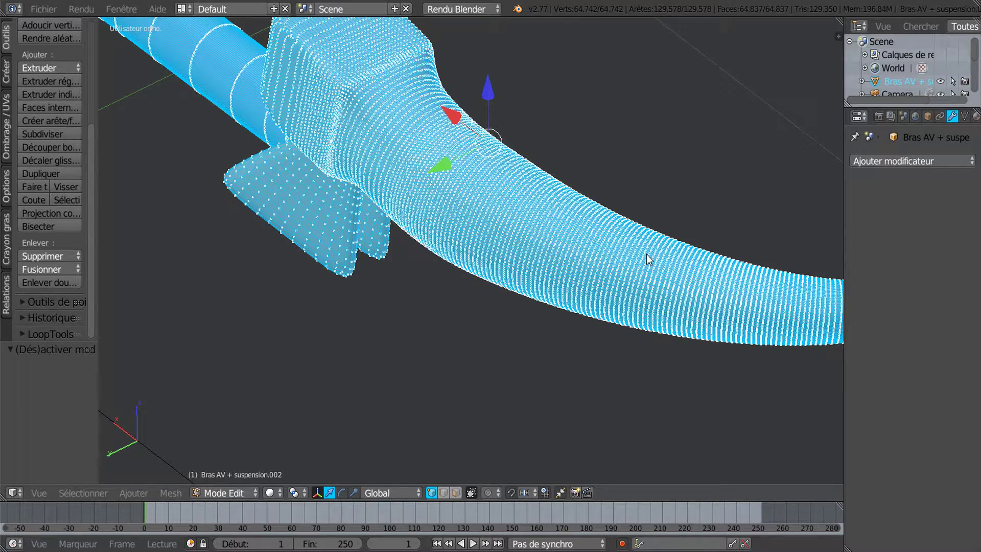
middle_click_drag(675, 290, 451, 280, "shift")
scroll(591, 293, "up", 1)
scroll(603, 293, "down", 1)
middle_click_drag(628, 303, 478, 283, "shift")
scroll(532, 317, "up", 4)
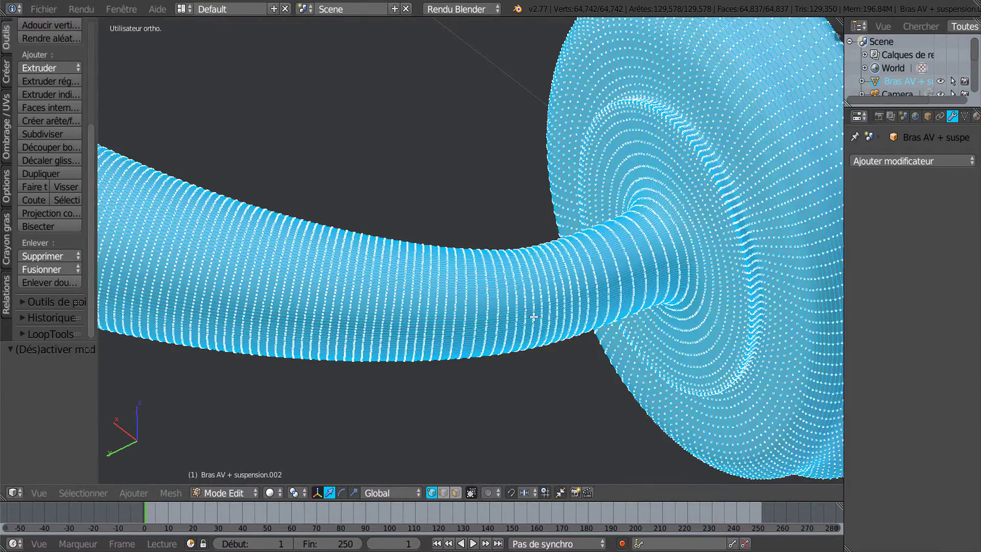
scroll(588, 326, "up", 1)
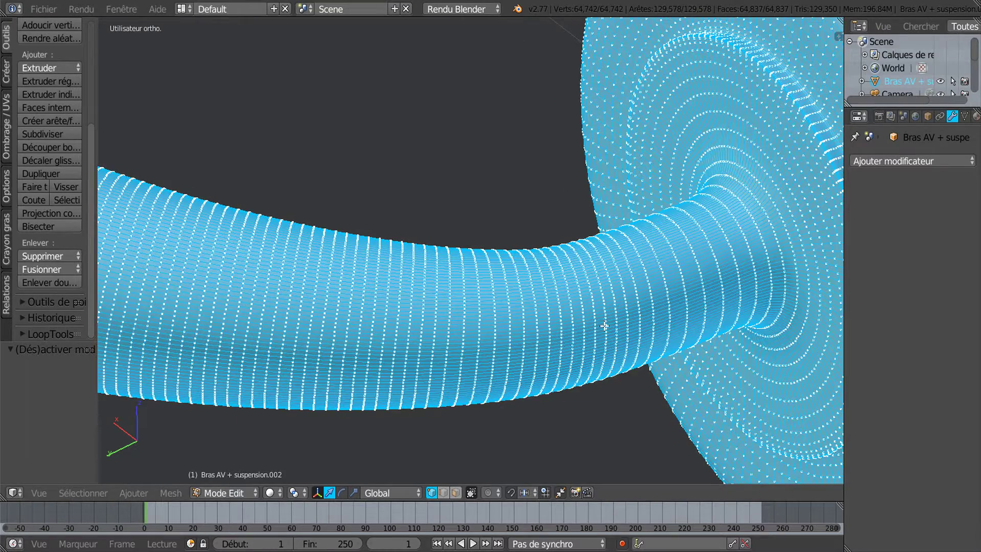
scroll(641, 323, "up", 1)
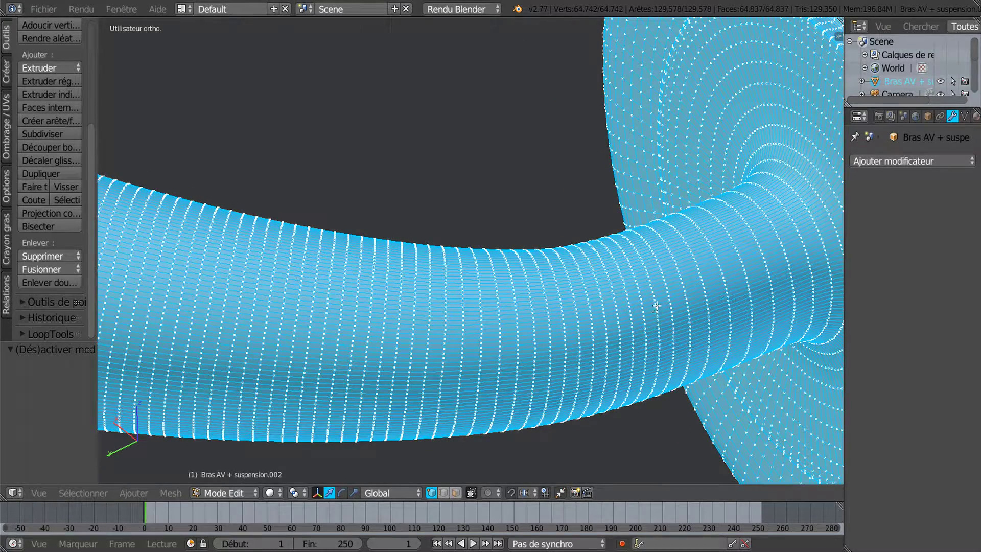
Dissolve the edges of five alternate edge loops on the arm's narrow section near the hub
right_click(657, 306, "alt")
scroll(645, 328, "up", 2)
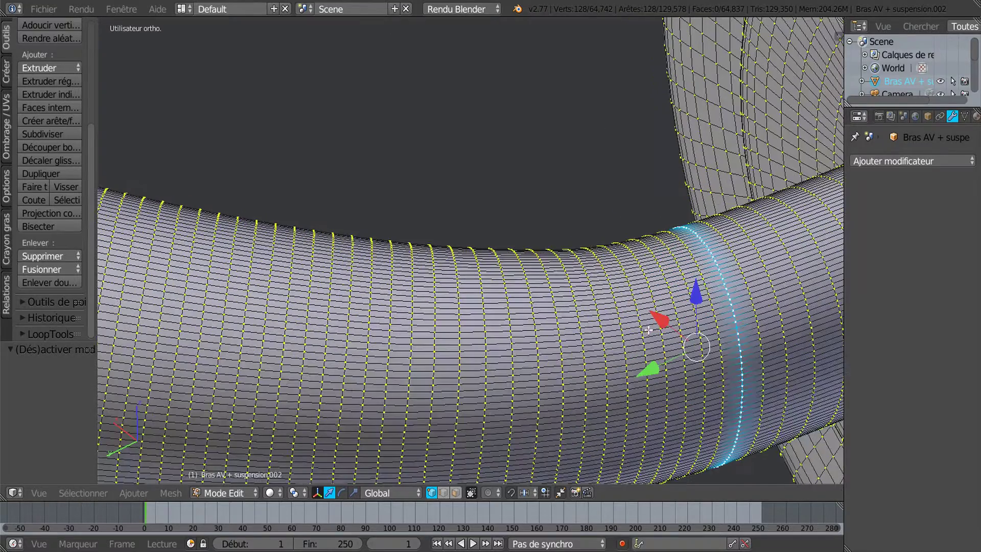
right_click(695, 322, "alt+shift")
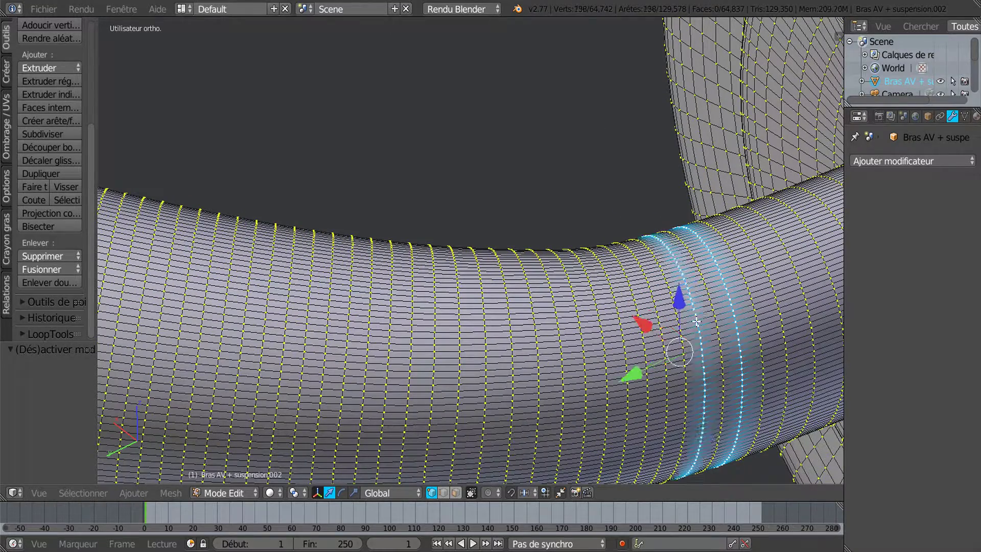
right_click(662, 326, "alt+shift")
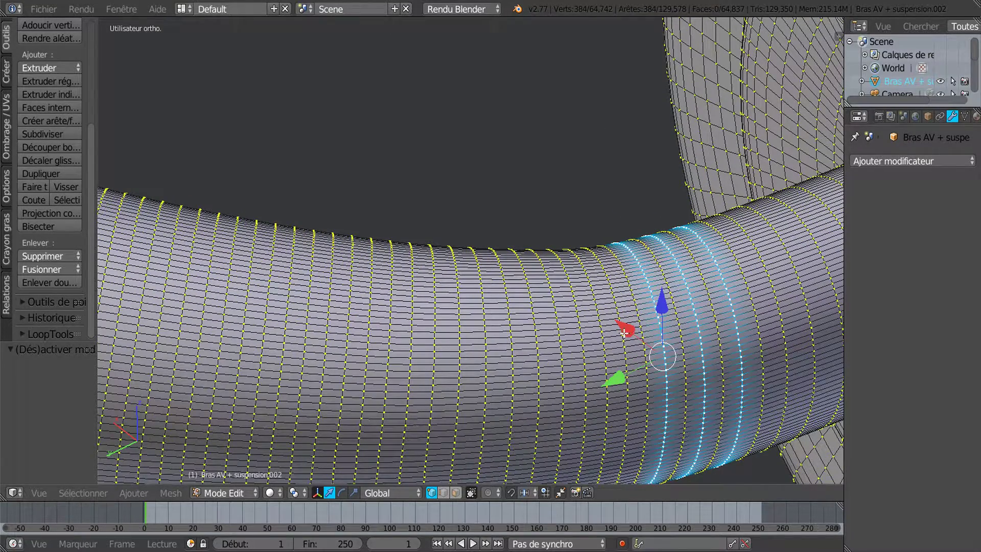
right_click(624, 332, "alt+shift")
right_click(582, 337, "alt+shift")
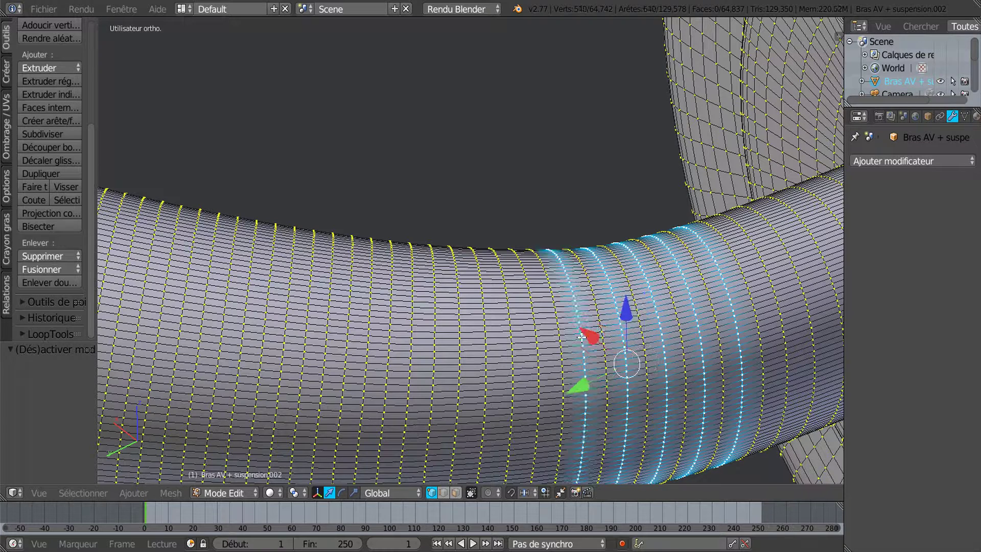
right_click(540, 345, "alt+shift")
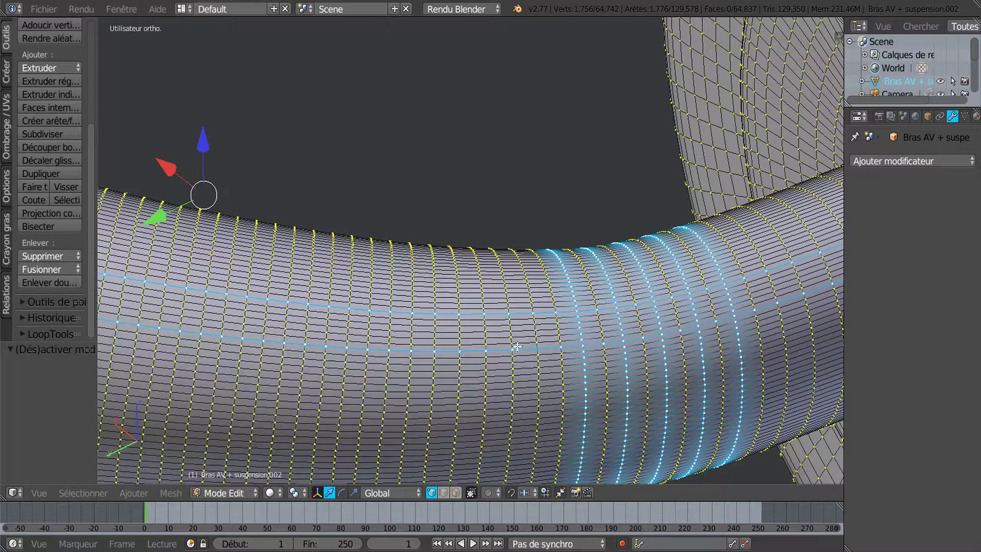
key("ctrl+z")
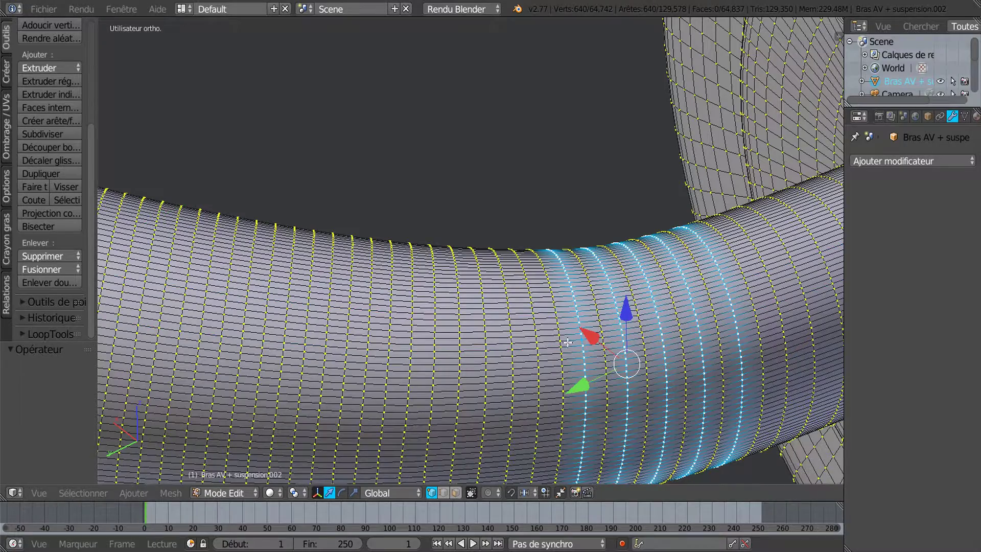
scroll(634, 342, "down", 1)
scroll(635, 341, "down", 1)
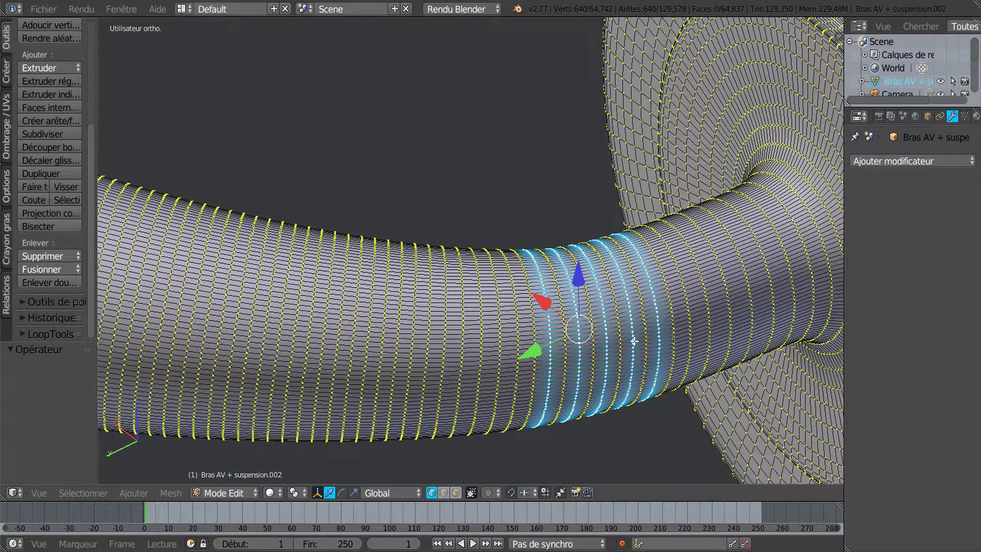
key("x")
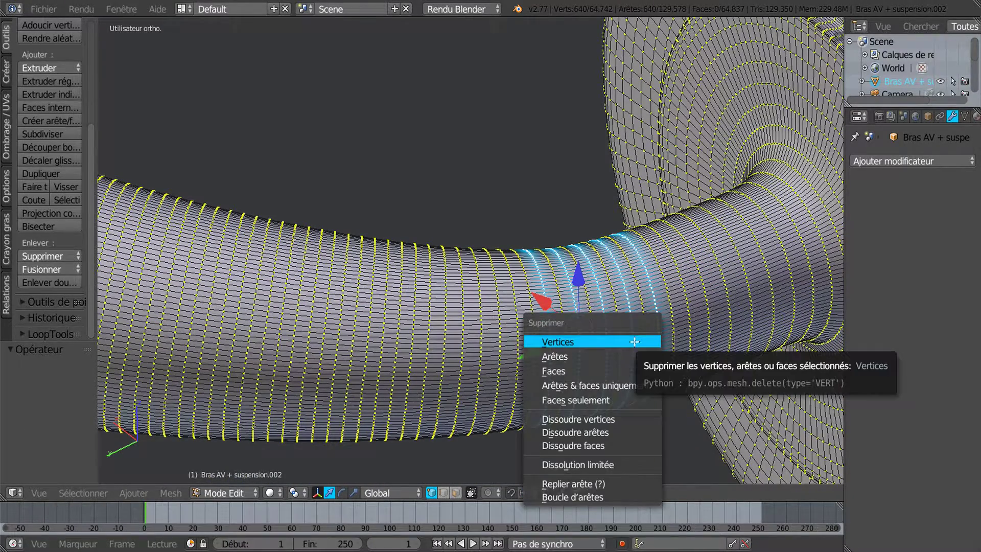
left_click(613, 432)
Compare the loop density of the thinned section with the rest of the arm, mounting block and hub
middle_click_drag(507, 357, 373, 339)
scroll(373, 339, "down", 1)
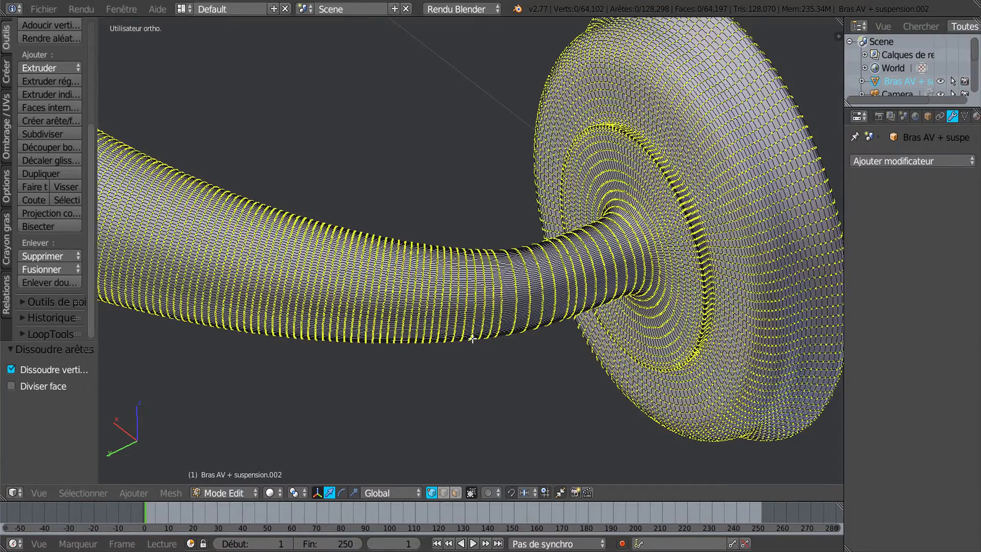
middle_click_drag(472, 338, 620, 353, "shift")
scroll(620, 354, "down", 3)
middle_click_drag(530, 337, 651, 367, "shift")
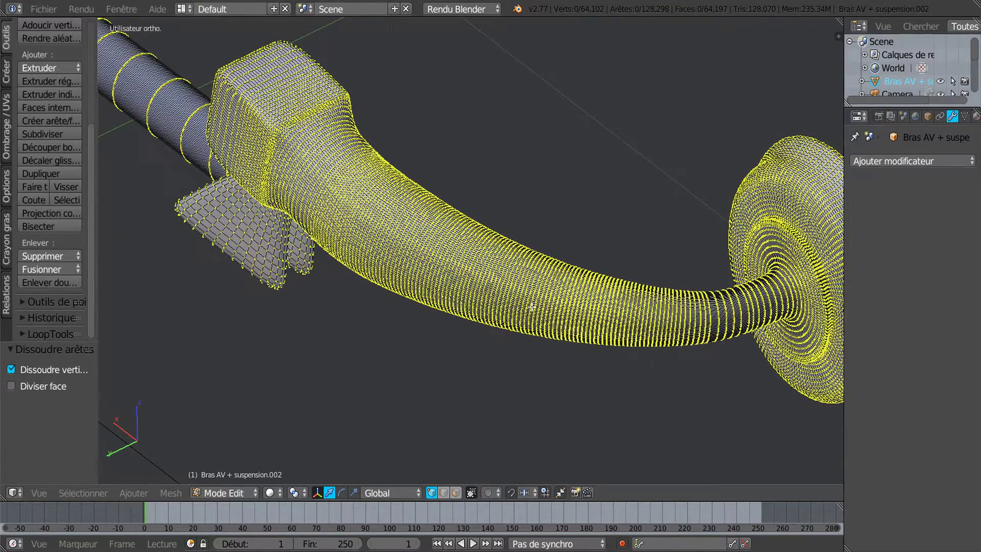
middle_click_drag(531, 332, 471, 326)
scroll(526, 322, "down", 2)
scroll(498, 335, "up", 4)
scroll(501, 335, "down", 2)
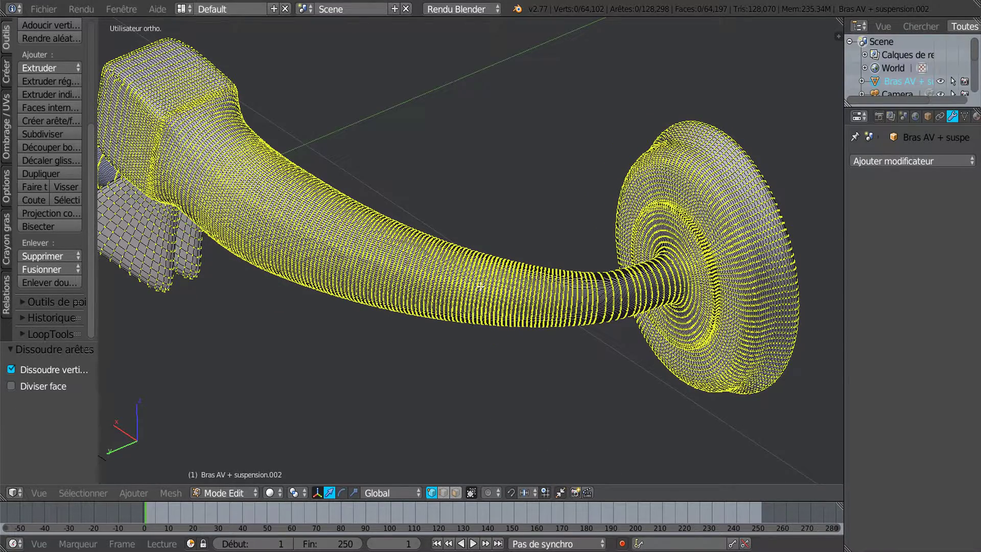
Apply Checker Deselect to the entire mesh, widen the tool settings area and switch to face selection
key("a")
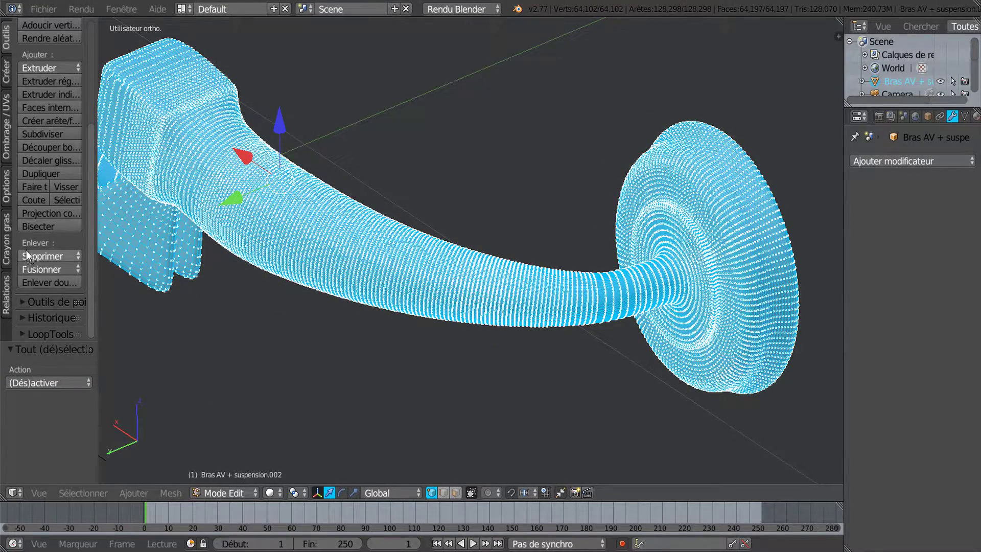
left_click(36, 491)
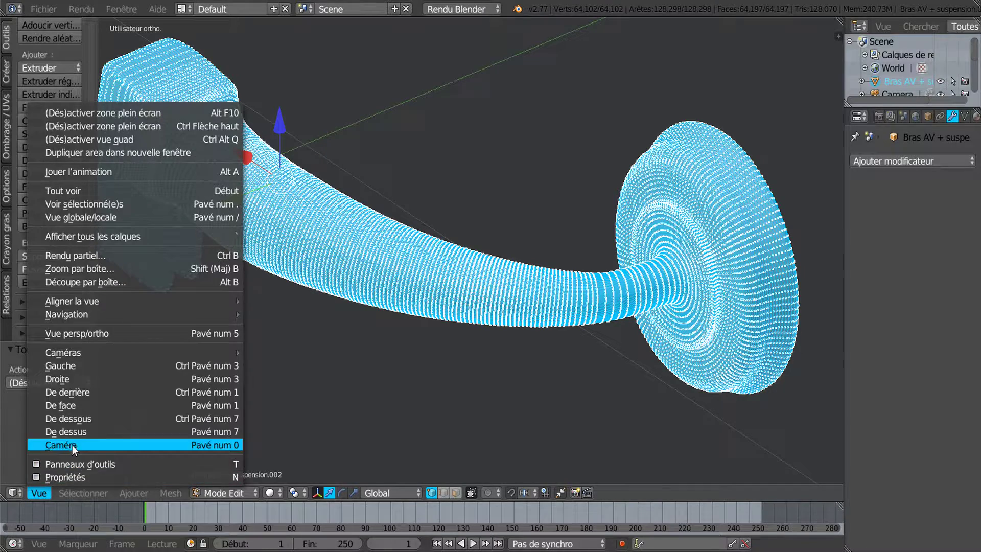
mouse_move(83, 493)
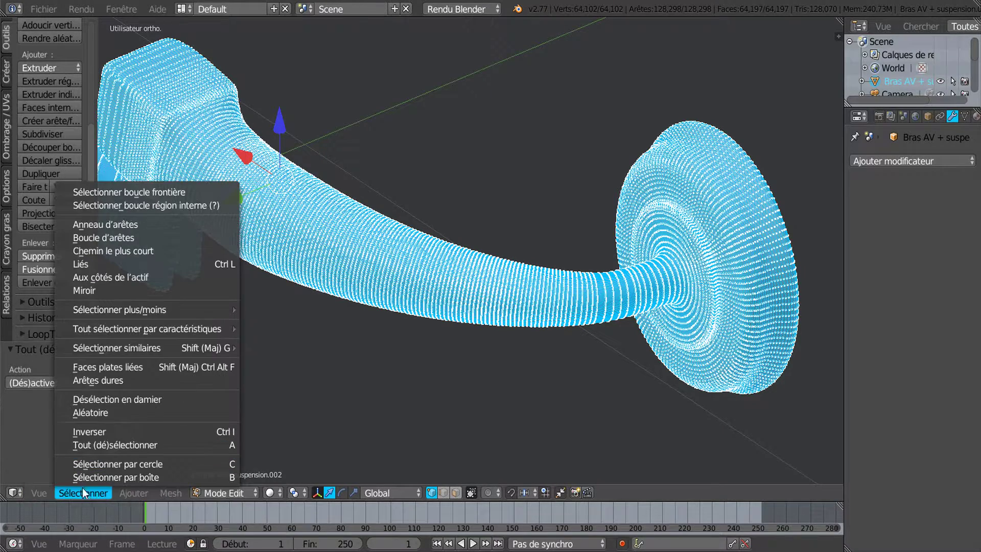
left_click(102, 399)
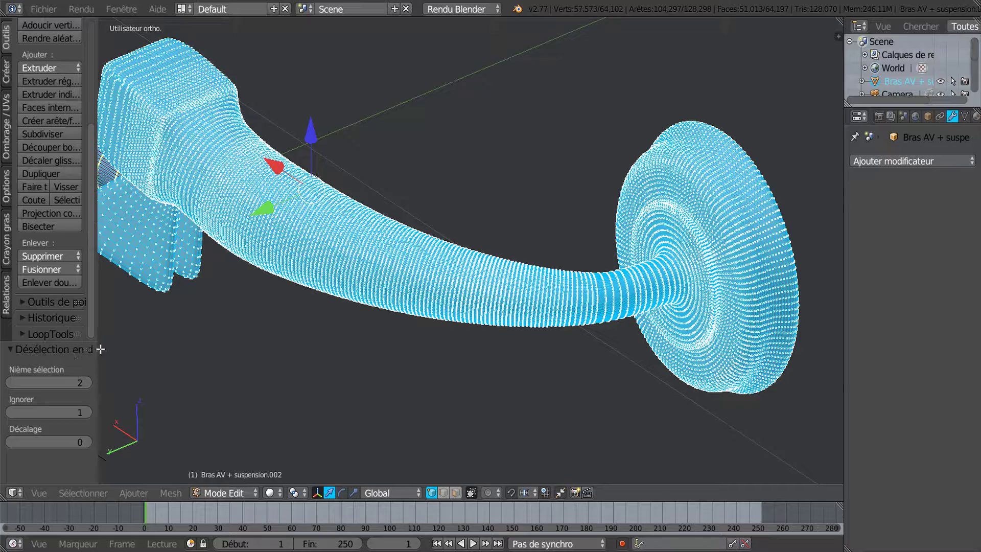
left_click_drag(114, 348, 139, 160)
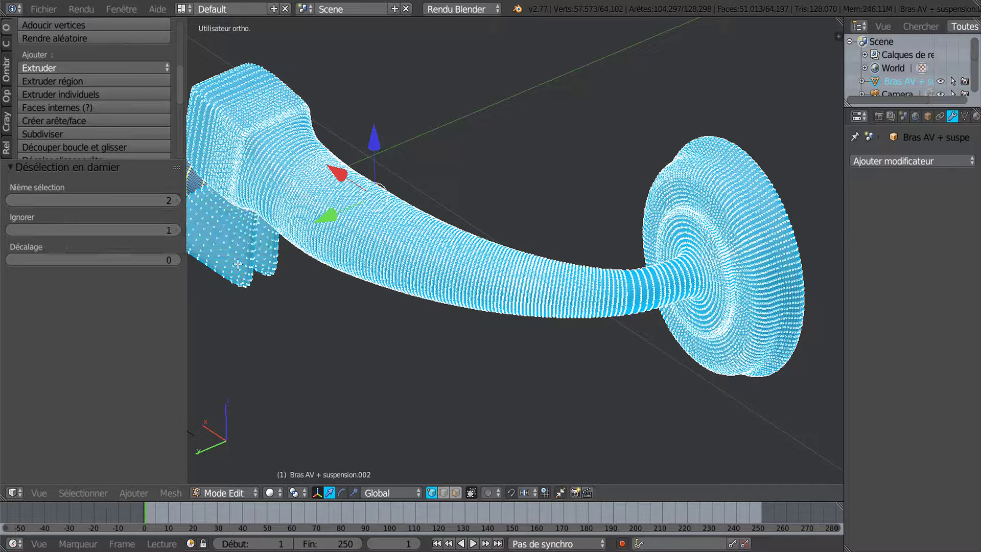
left_click(456, 493)
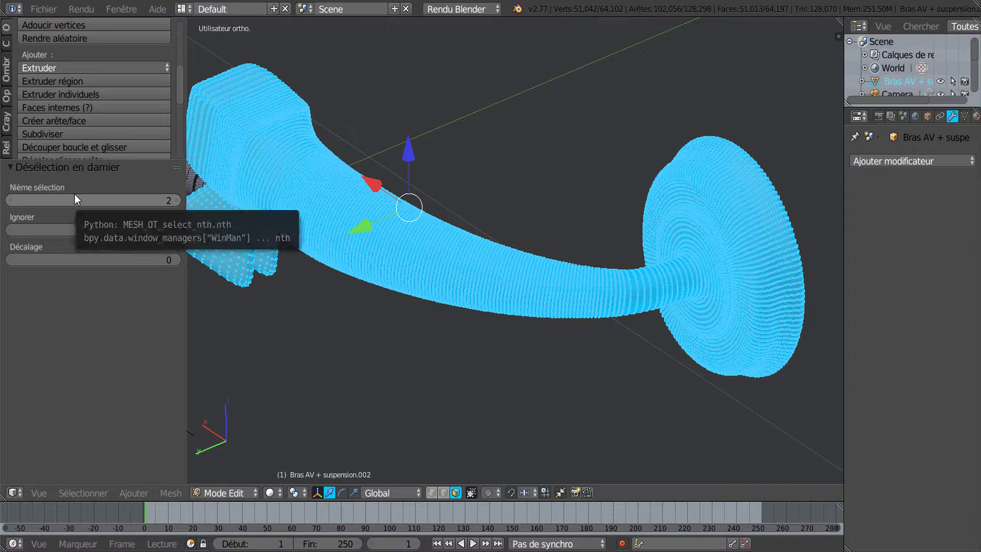
Try an Nth selection of 4 and higher for the Checker Deselect, then return it to 2
scroll(194, 247, "down", 2)
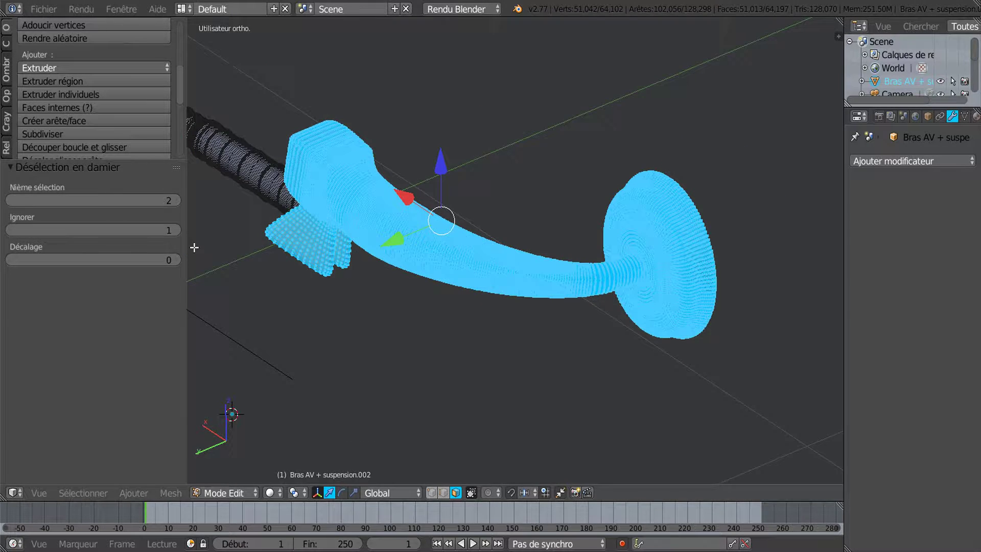
scroll(194, 248, "up", 1)
left_click(174, 199)
type("4")
key("Return")
left_click(174, 199)
left_click(175, 199)
left_click(175, 199)
left_click(8, 201)
left_click(8, 201)
left_click(8, 200)
left_click(8, 201)
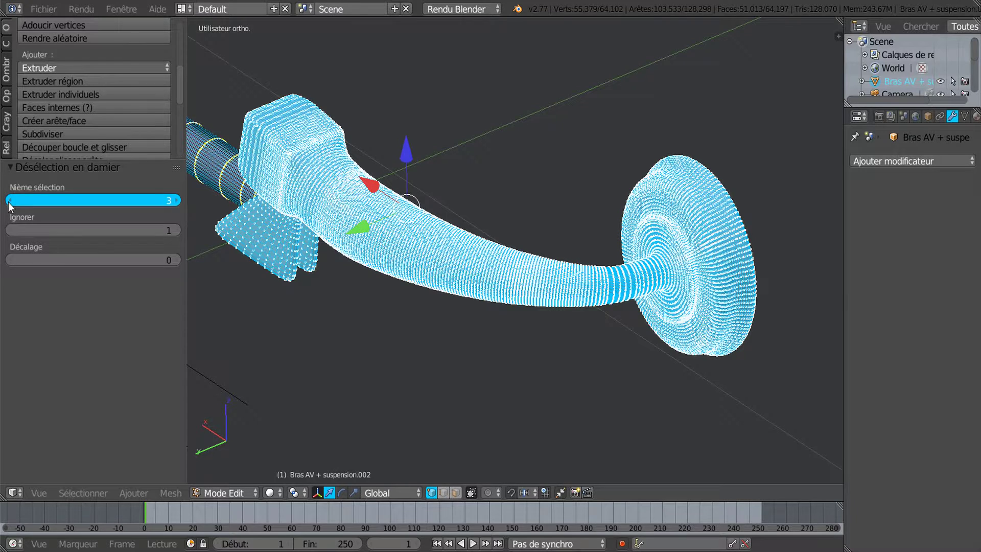
left_click(8, 201)
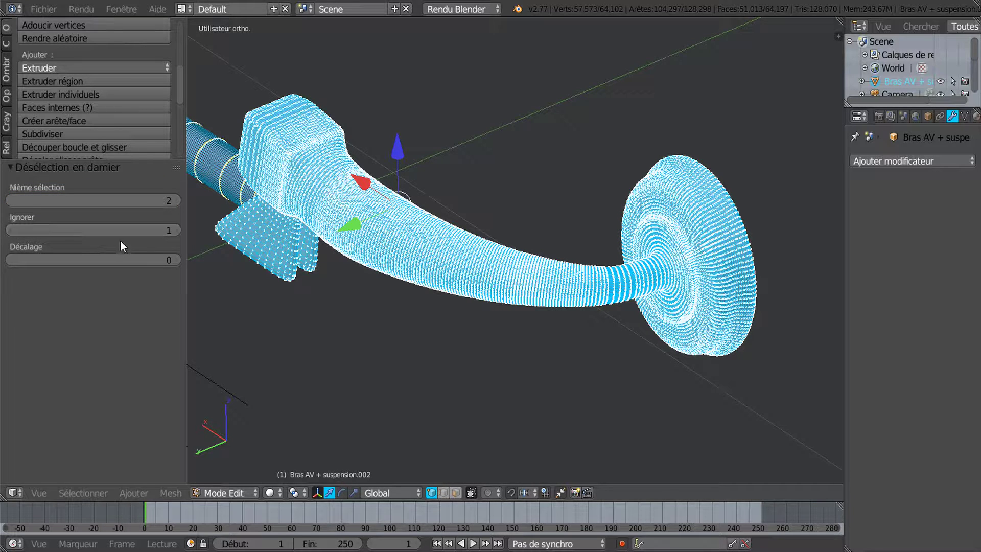
Set the Checker Deselect's skip to 2, try an Nth selection of 3, return it to 2 and increase the offset
left_click(177, 230)
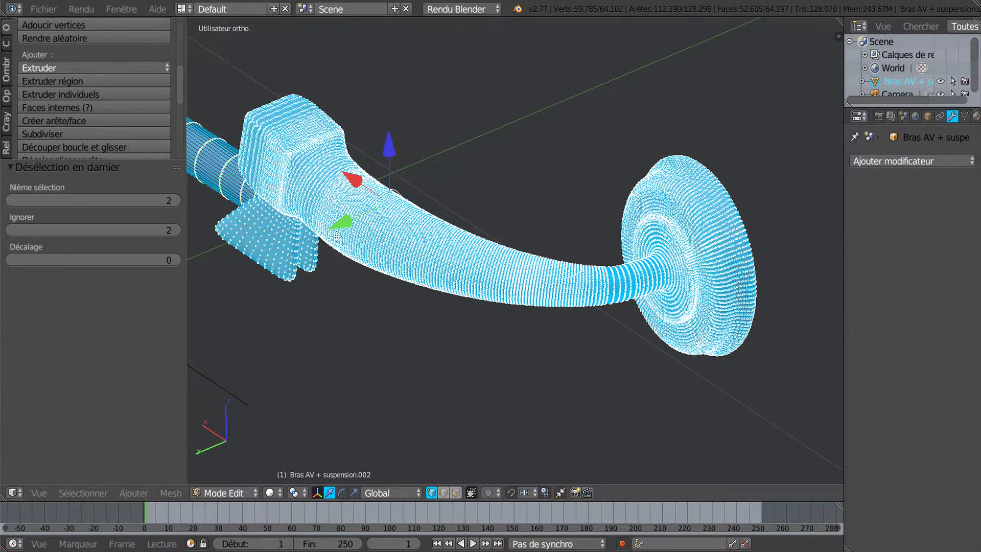
scroll(327, 230, "up", 6)
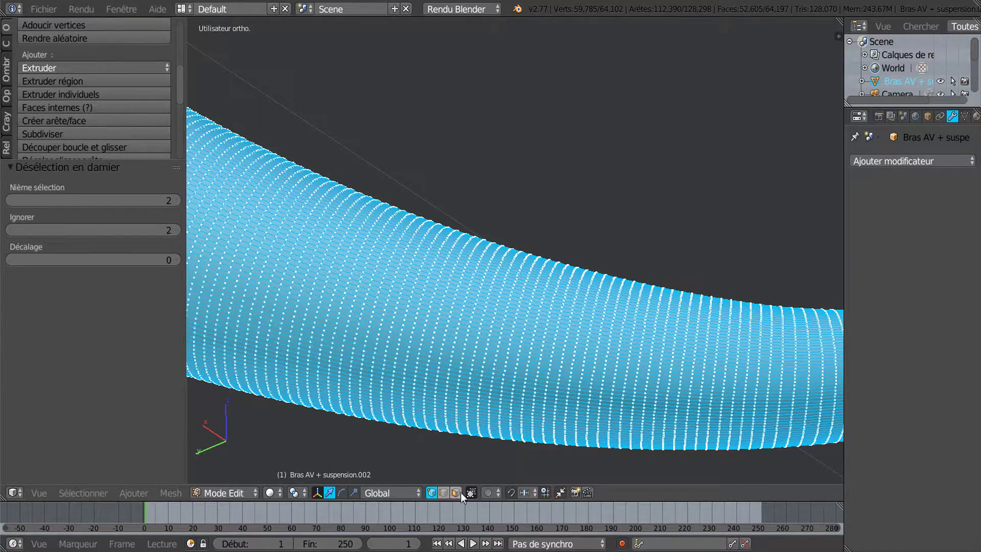
left_click(455, 492)
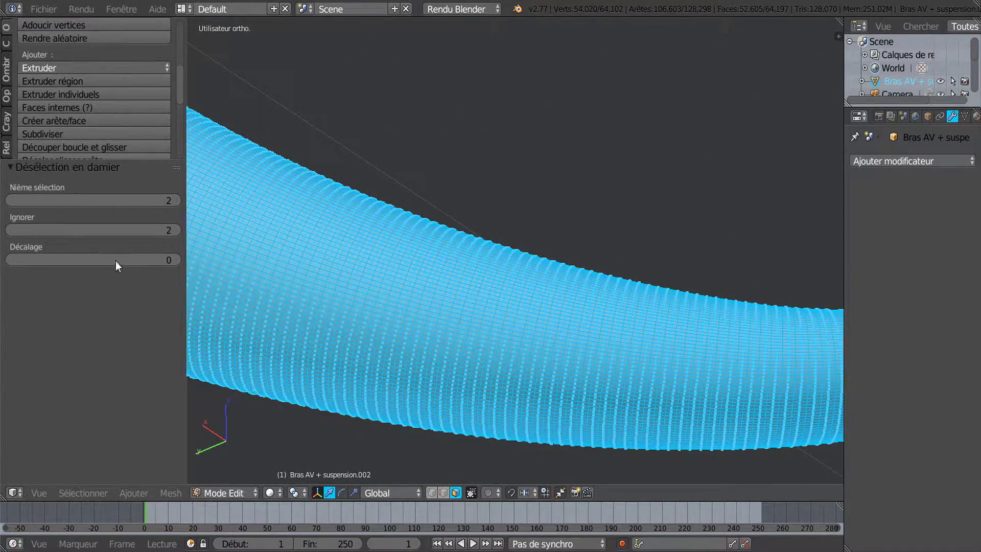
left_click(174, 201)
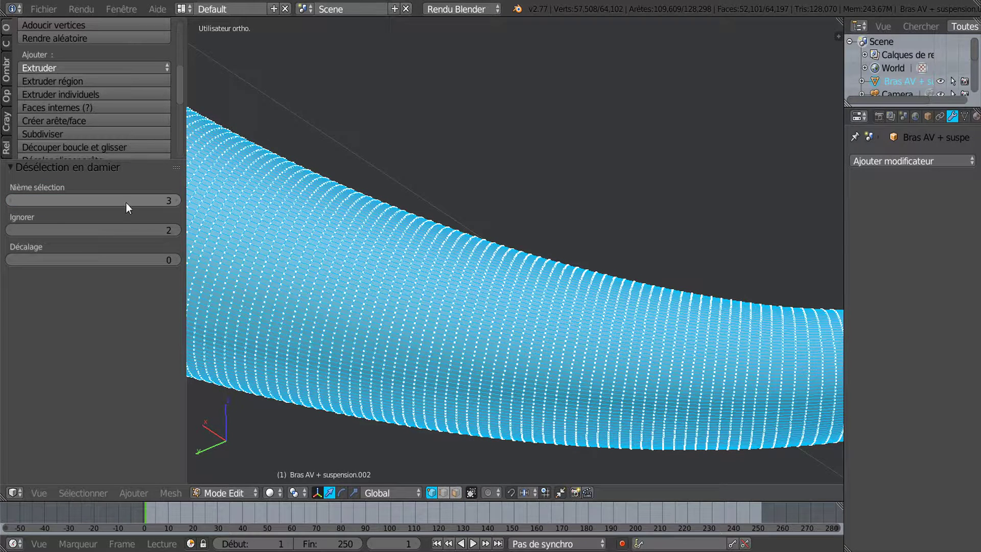
left_click(9, 201)
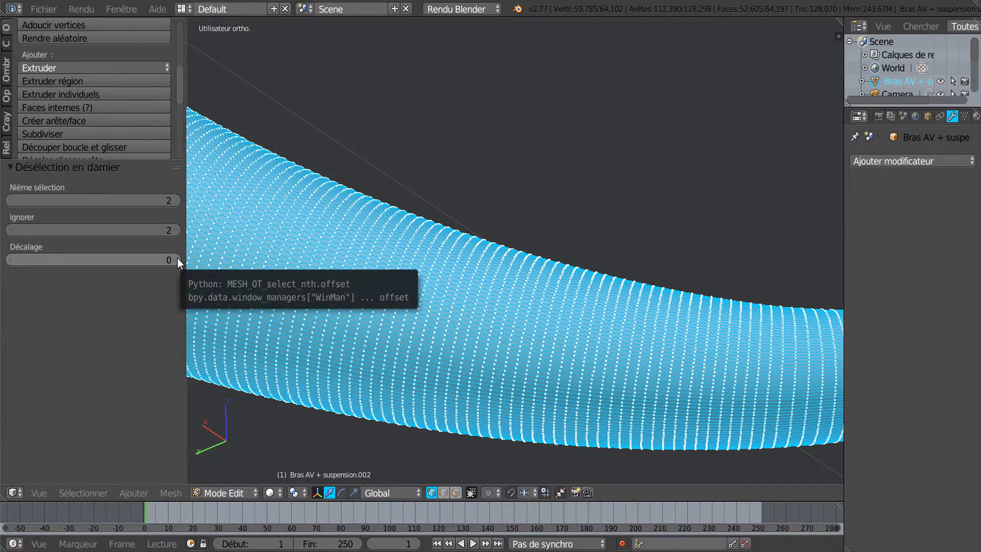
scroll(202, 307, "down", 5)
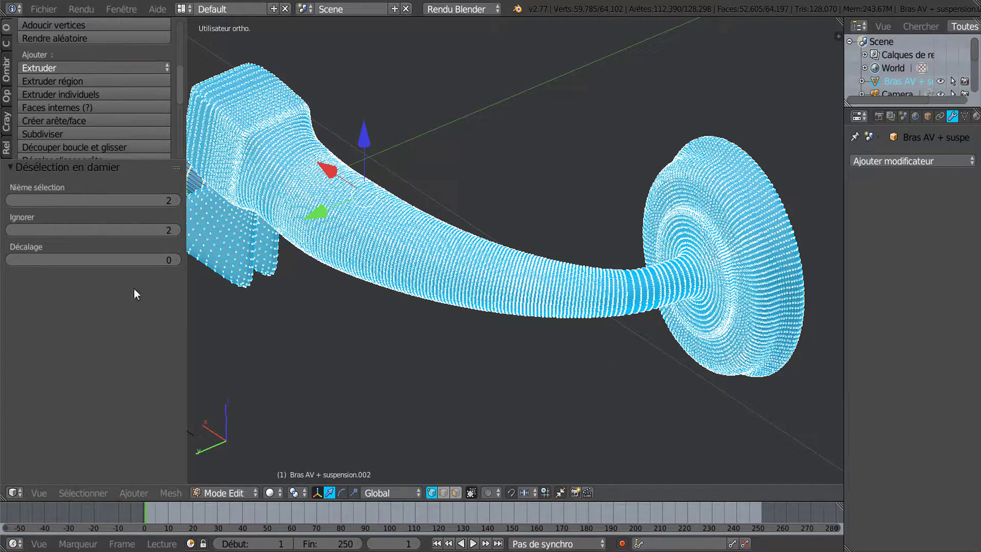
left_click(174, 259)
View the smooth-shaded arm and hub in Object Mode, then return to Edit Mode
key("Tab")
scroll(481, 345, "up", 4)
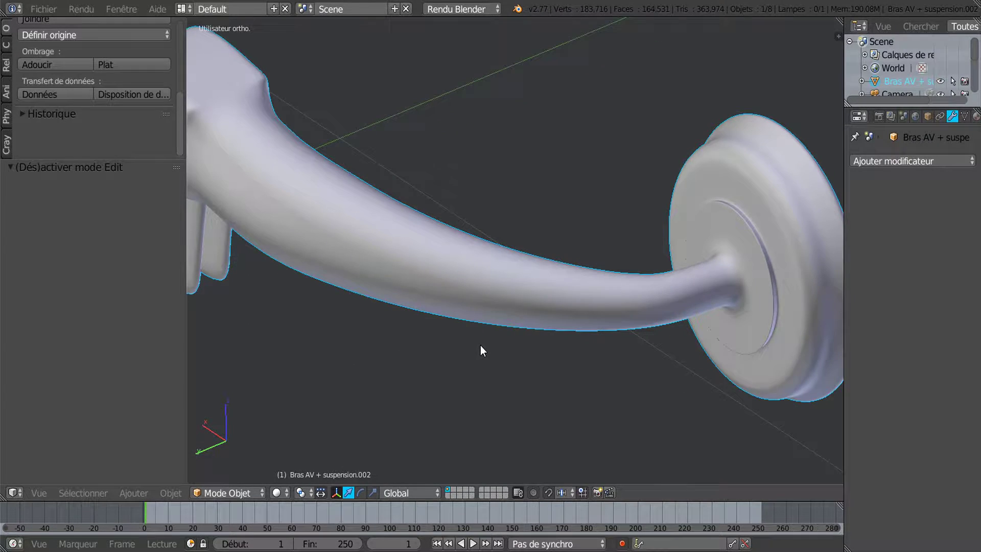
key("Tab")
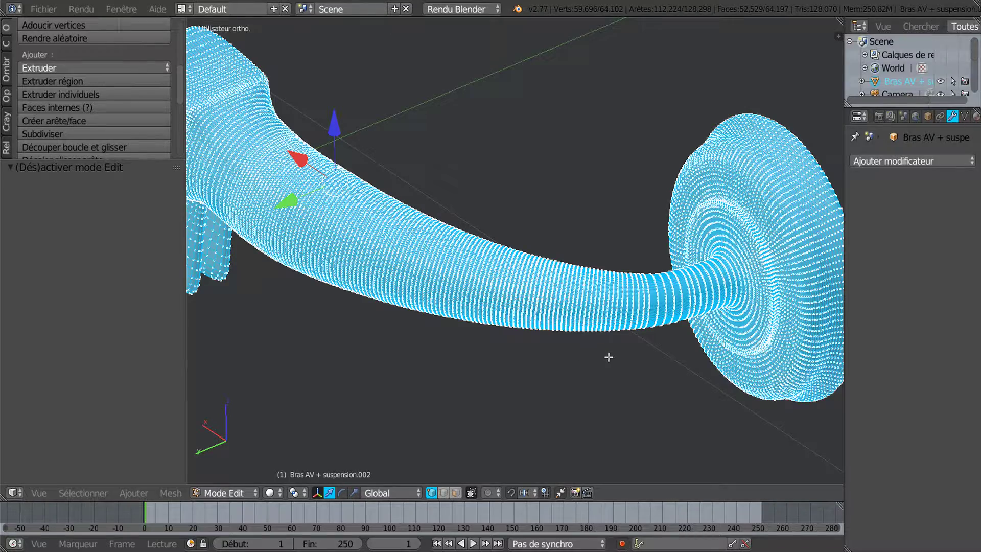
Dissolve the edges of two alternate loops around the arm's narrow section near the hub
scroll(488, 378, "up", 5)
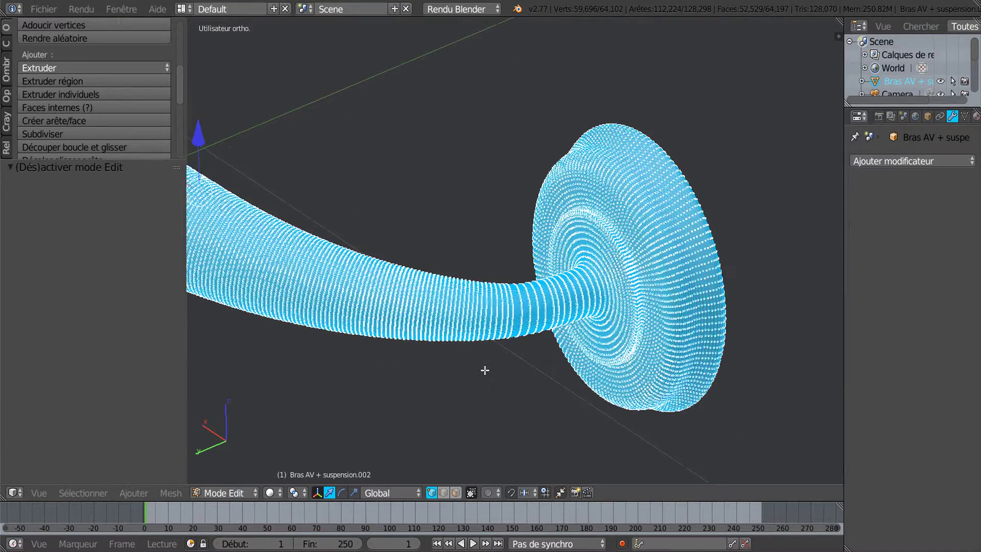
scroll(491, 371, "up", 4)
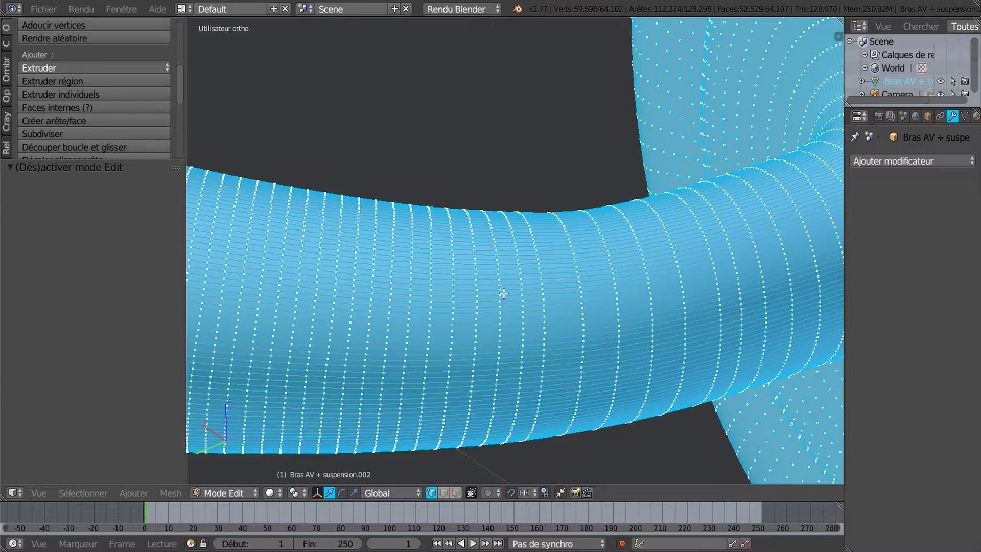
scroll(503, 293, "up", 2)
right_click(486, 305)
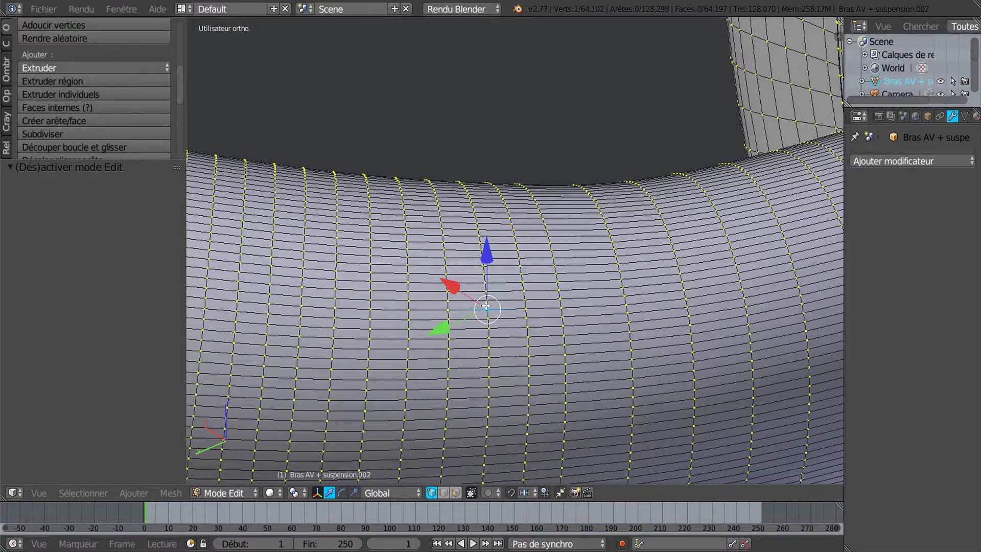
right_click(486, 305, "alt")
right_click(411, 307, "alt+shift")
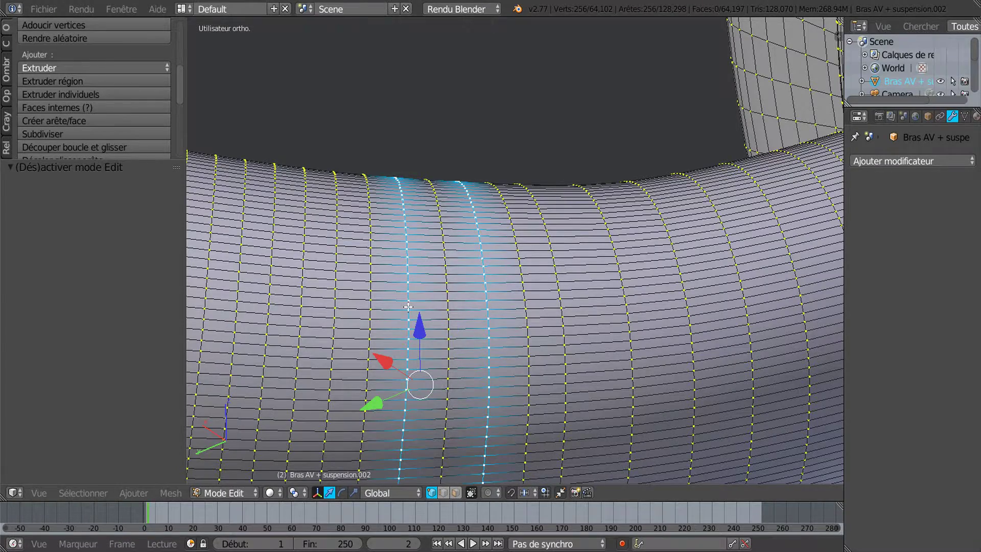
scroll(408, 307, "down", 4)
middle_click_drag(510, 321, 500, 320)
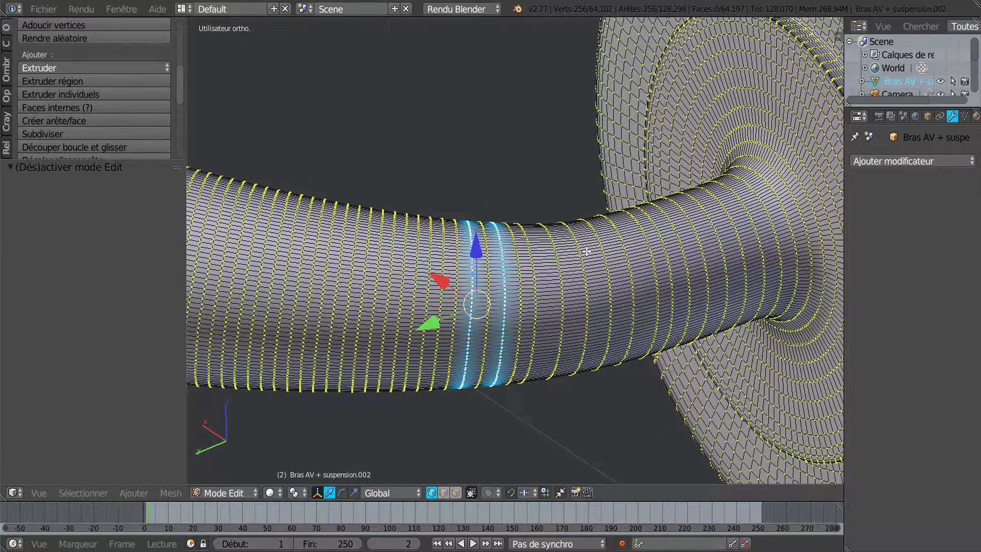
key("x")
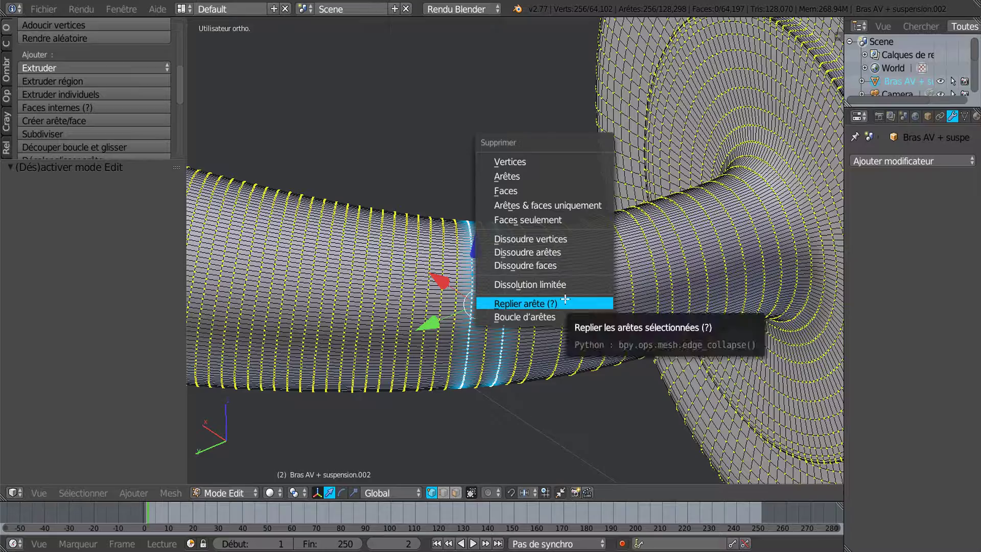
left_click(563, 253)
Dissolve the edges of three alternate circular loops on the hub's inner disc, between the arm's base and the groove
mouse_move(564, 253)
middle_mouse_down()
mouse_move(552, 267)
mouse_move(574, 280)
mouse_move(487, 302)
mouse_move(542, 276)
mouse_move(540, 291)
mouse_move(526, 291)
mouse_move(568, 250)
middle_mouse_up()
scroll(568, 250, "up", 3)
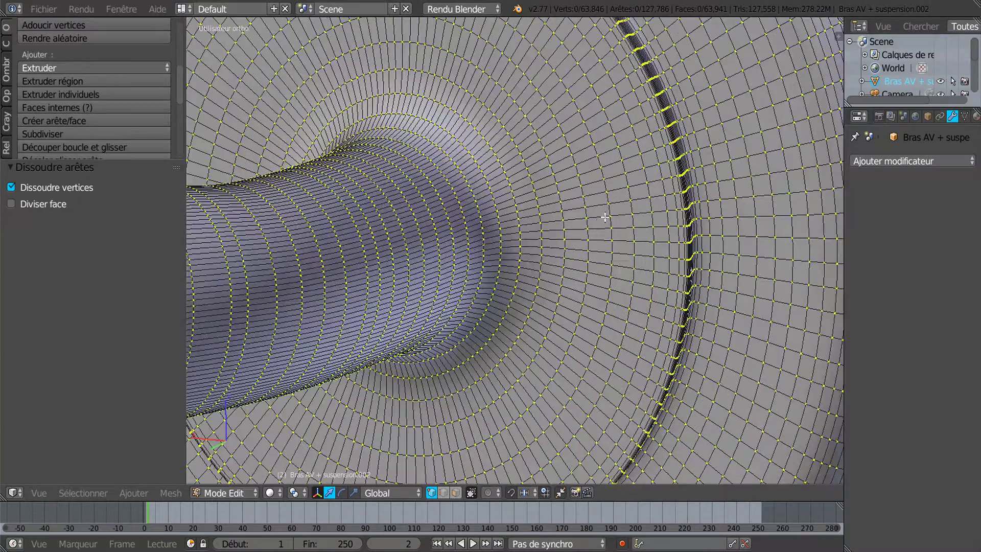
right_click(644, 192, "alt")
right_click(606, 198, "alt+shift")
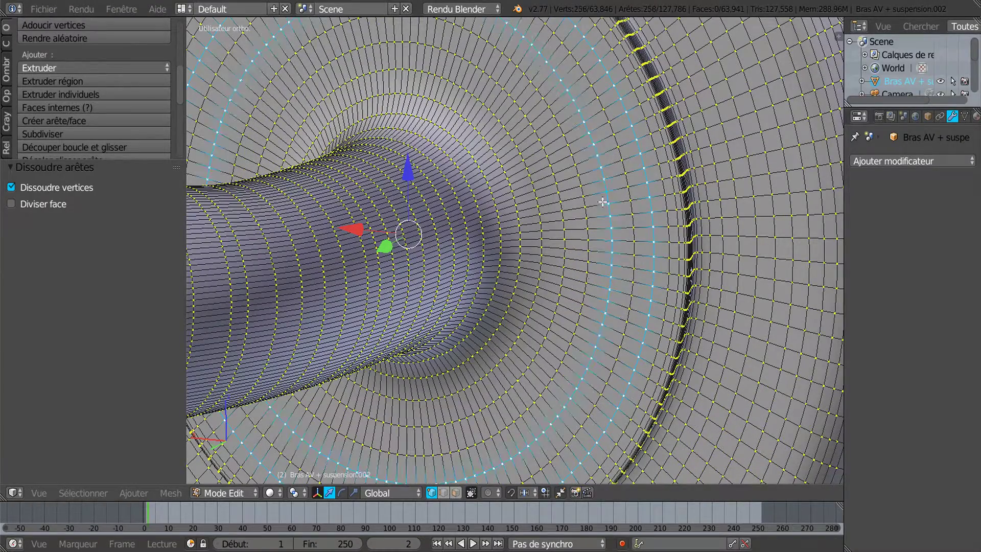
right_click(562, 209, "alt+shift")
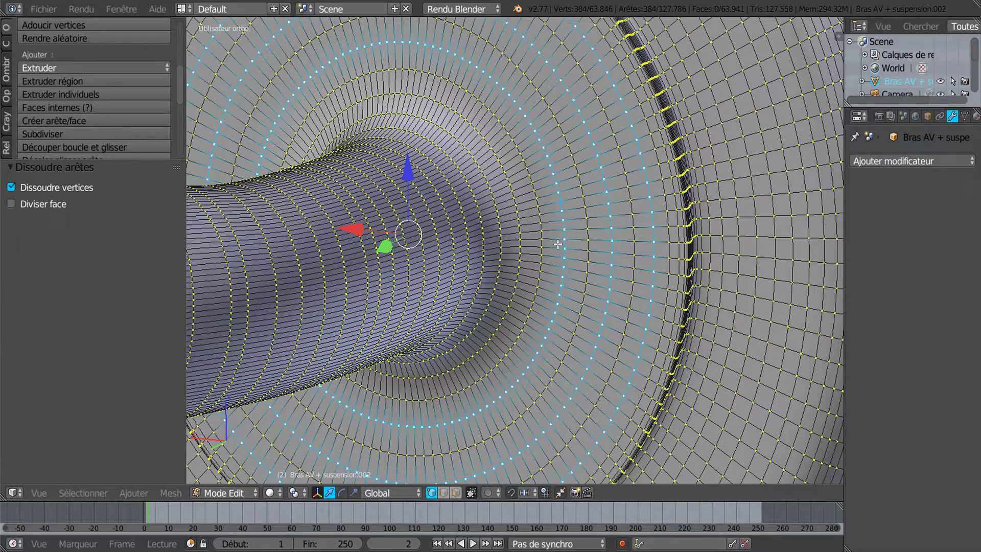
scroll(562, 262, "down", 3)
key("x")
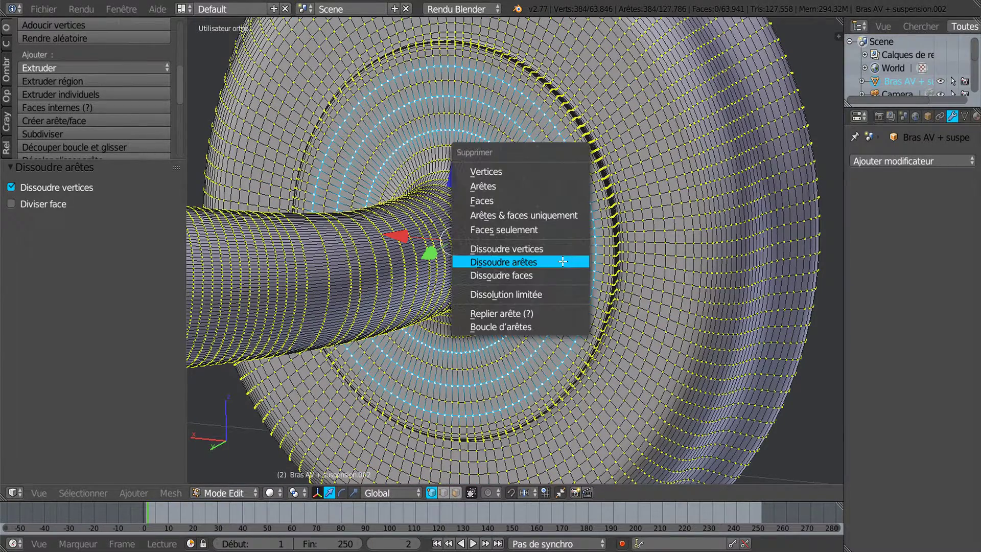
left_click(549, 264)
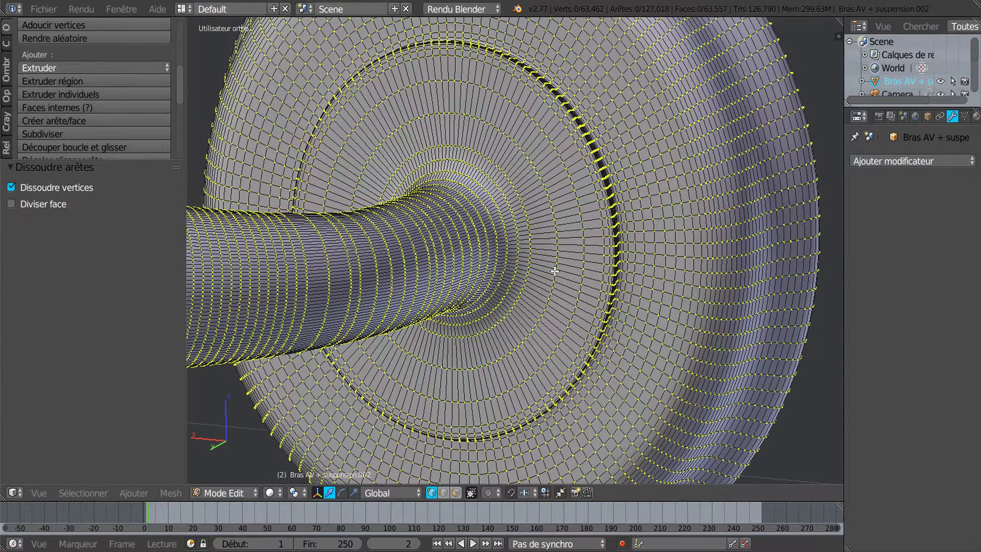
Dissolve the edges of four alternate circular loops on the flat hub face outside the groove
scroll(560, 271, "down", 1)
scroll(582, 267, "up", 2)
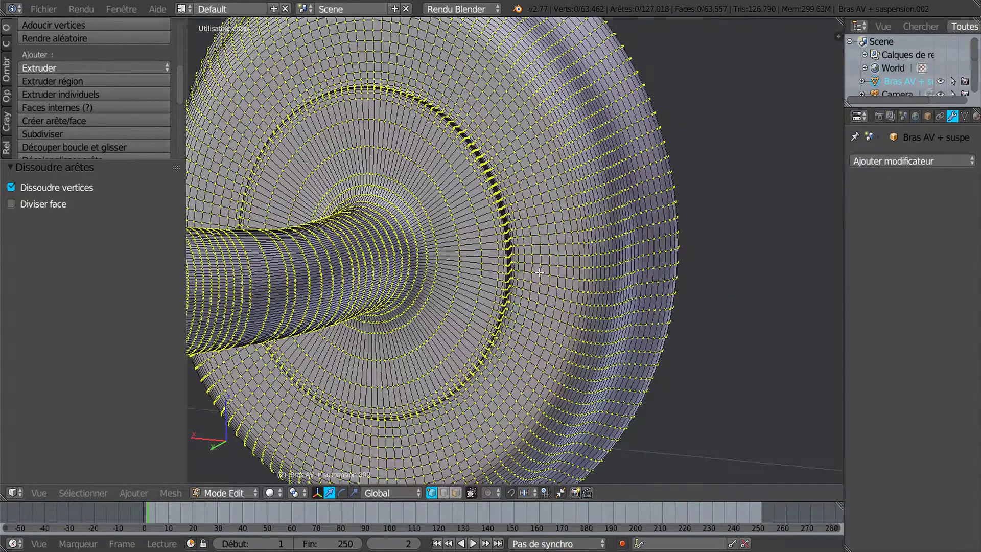
scroll(542, 272, "up", 4)
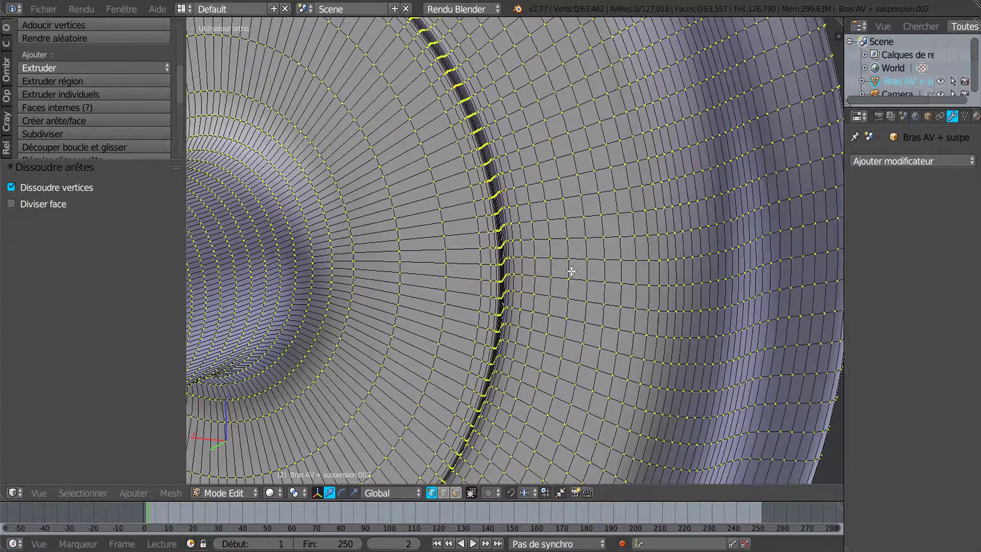
right_click(621, 249, "alt")
right_click(588, 250, "alt+shift")
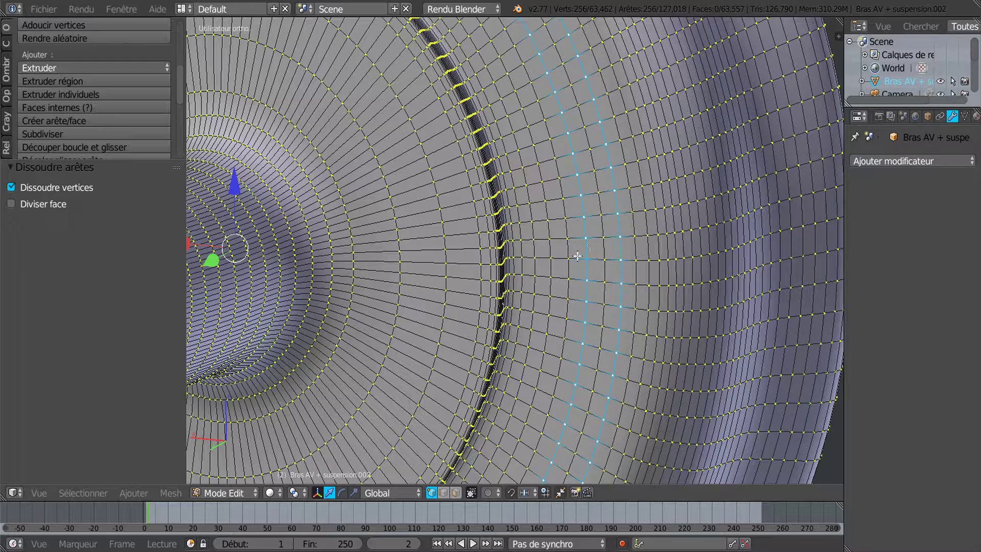
right_click(552, 250, "alt+shift")
scroll(547, 255, "down", 2)
middle_click_drag(546, 255, 504, 297)
scroll(505, 297, "up", 5)
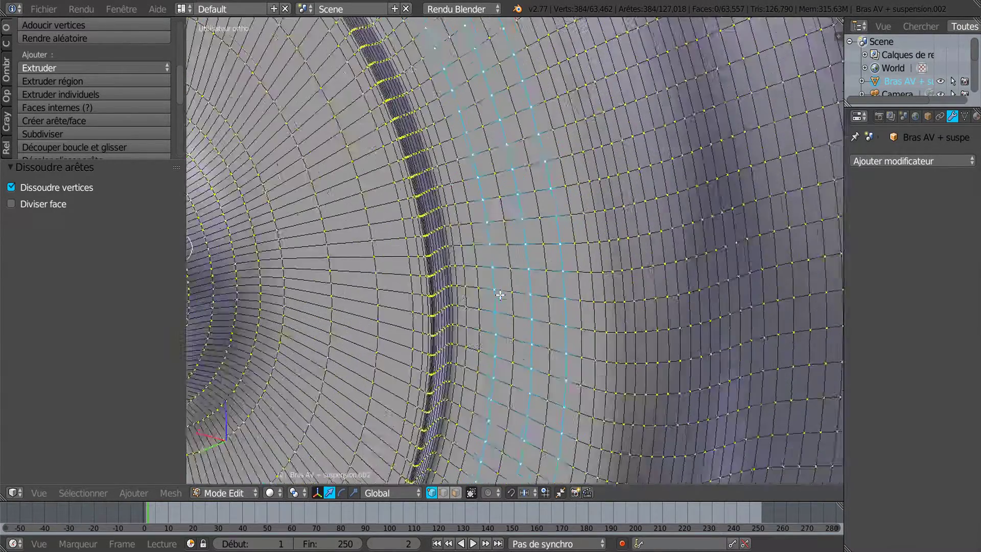
right_click(452, 279, "alt+shift")
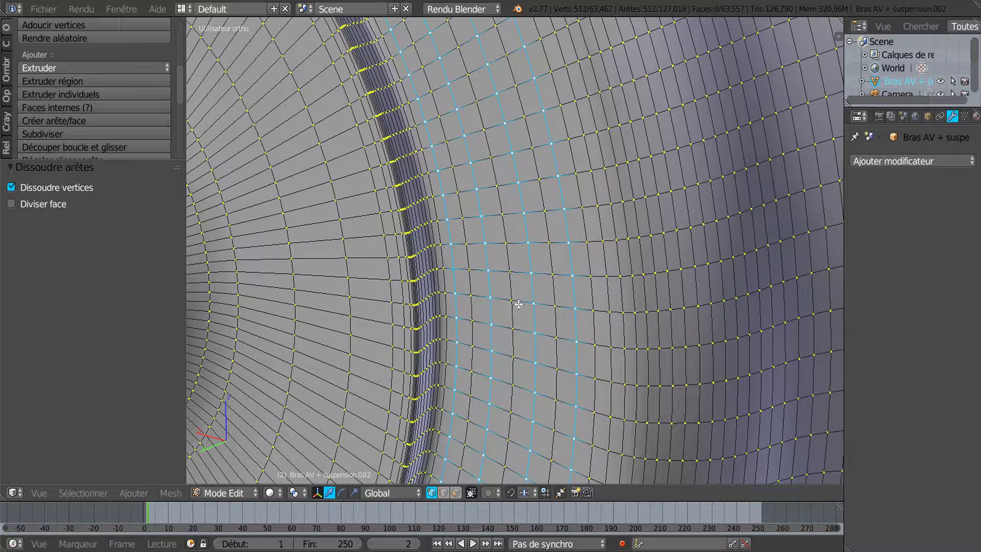
key("x")
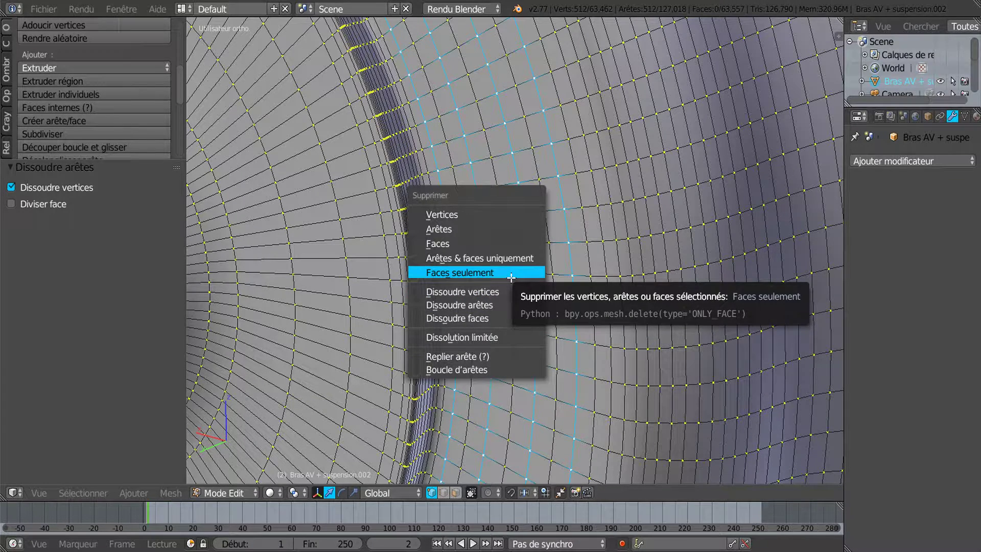
left_click(510, 305)
Thin the flat band outside the hub's groove further by dissolving the edges of two more alternate loops
scroll(516, 301, "down", 5)
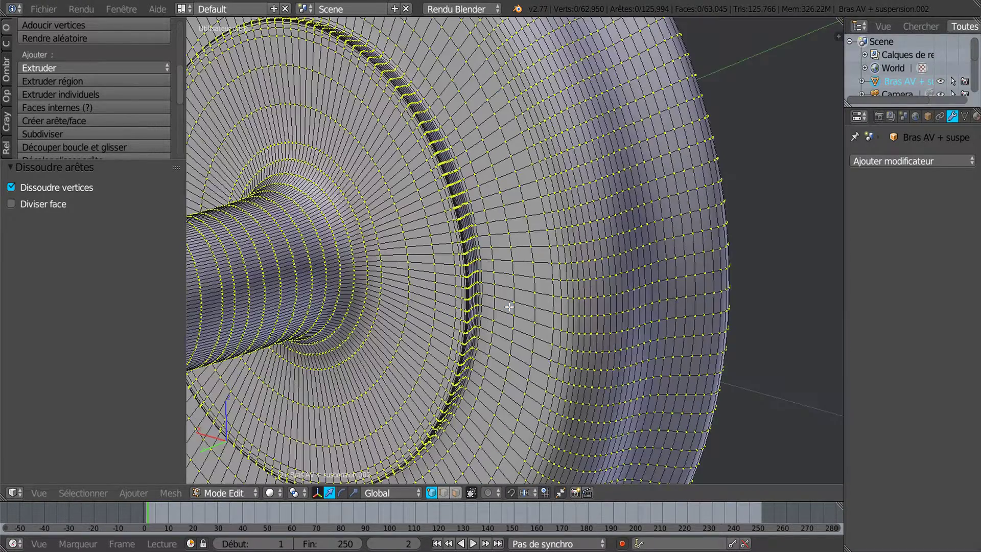
scroll(521, 298, "up", 3)
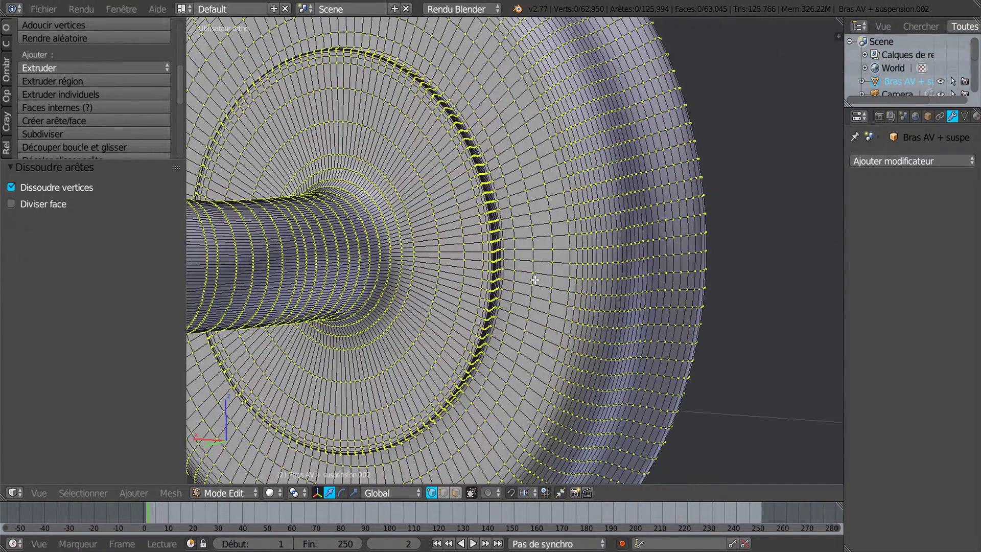
scroll(543, 279, "up", 1)
right_click(543, 261, "alt")
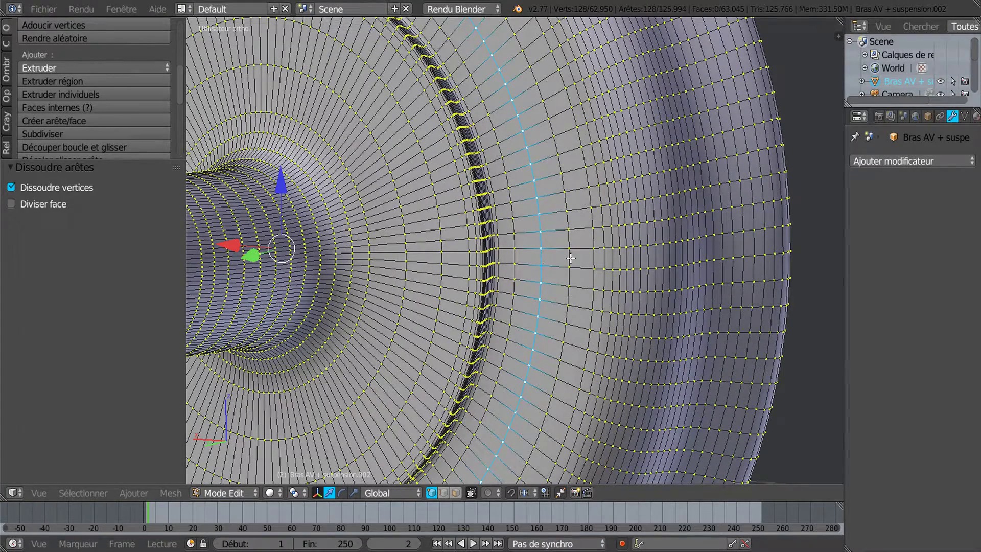
right_click(570, 257, "alt+shift")
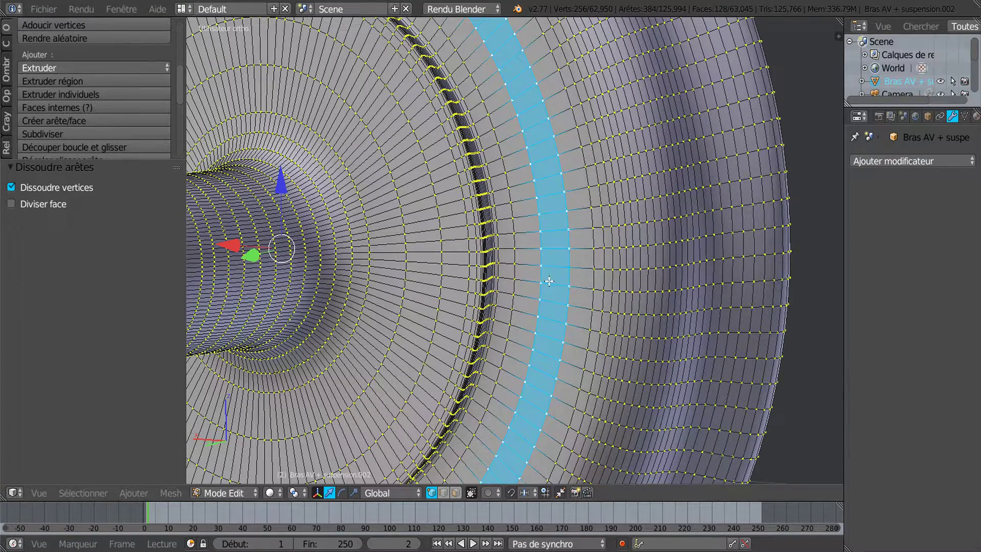
right_click(566, 264, "alt")
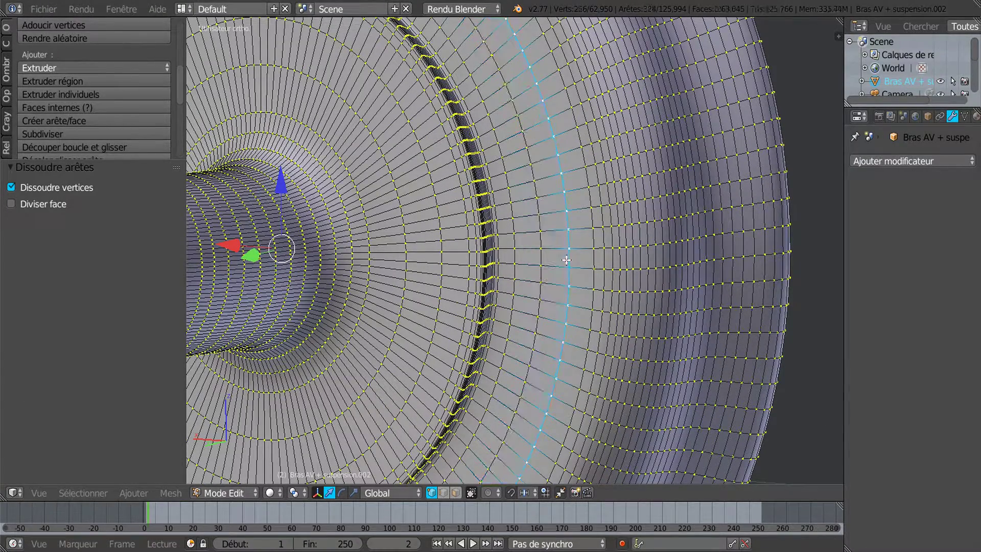
right_click(521, 259, "alt+shift")
right_click(521, 259, "alt+shift")
right_click(517, 254, "alt+shift")
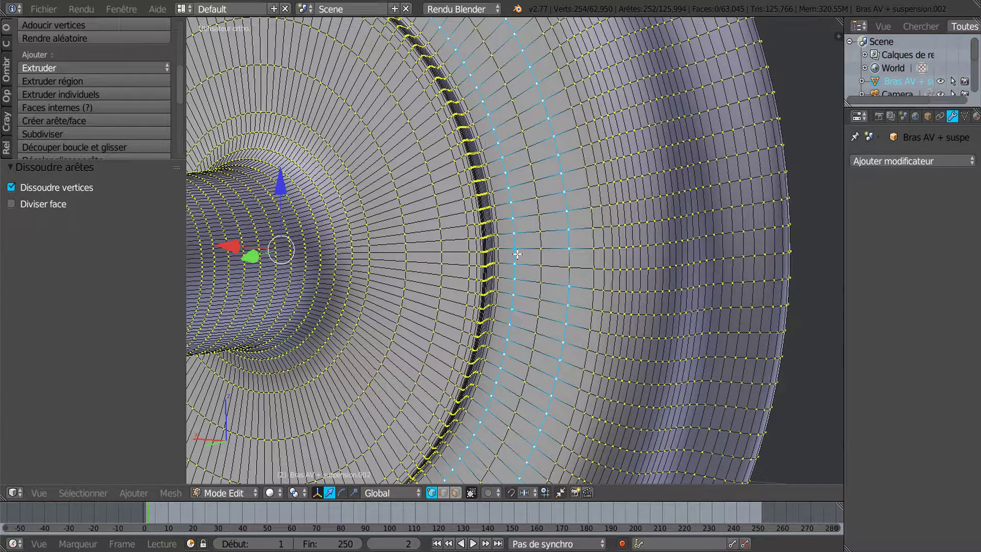
right_click(571, 262, "shift")
key("x")
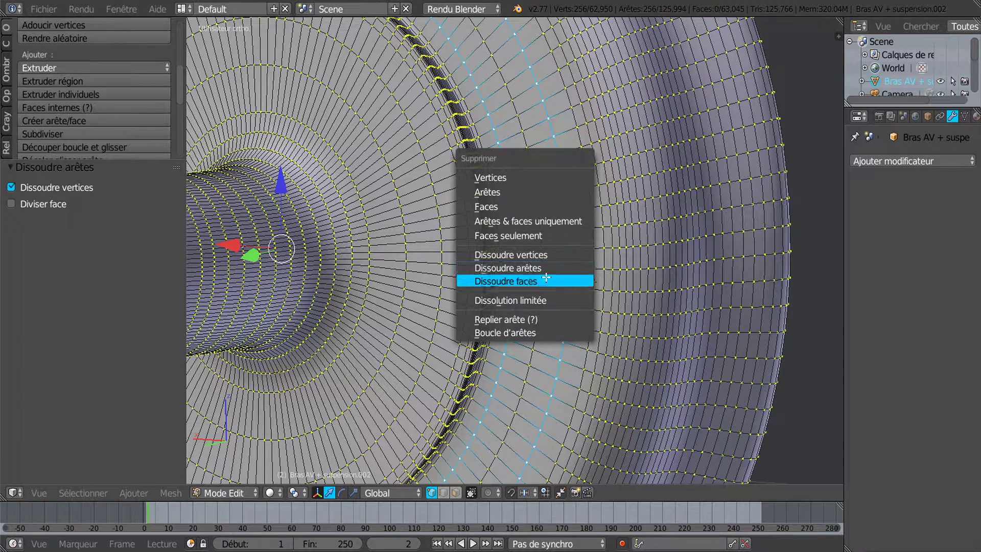
left_click(548, 270)
Dissolve the edges of the single loop left in the middle of the flat band outside the groove
scroll(548, 270, "down", 2)
scroll(548, 270, "down", 2)
middle_click_drag(543, 281, 526, 296)
scroll(525, 281, "up", 3)
right_click(510, 213, "alt")
key("x")
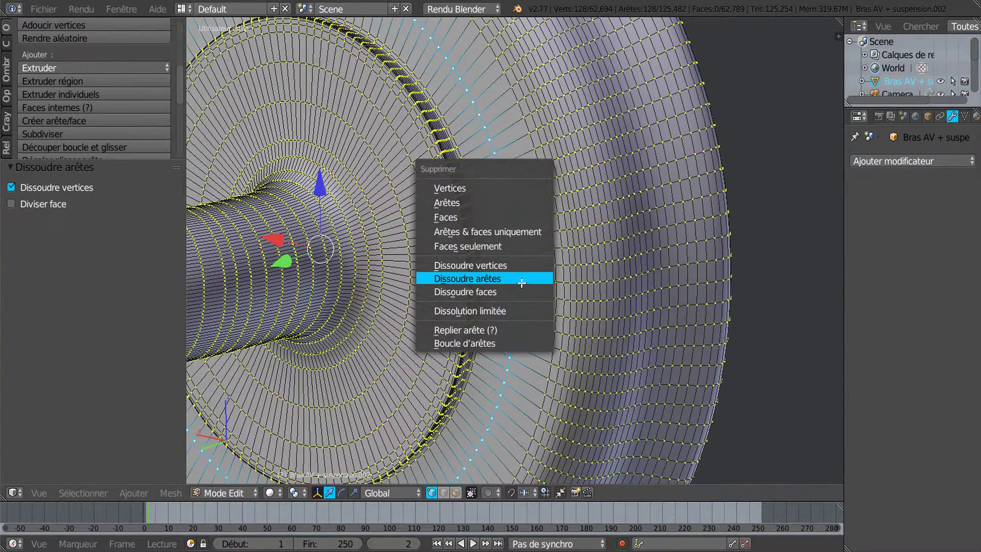
left_click(522, 281)
Dissolve the edges of one more loop on the arm's narrow section, beside the loops already thinned
scroll(524, 280, "down", 3)
middle_click_drag(524, 287, 526, 313)
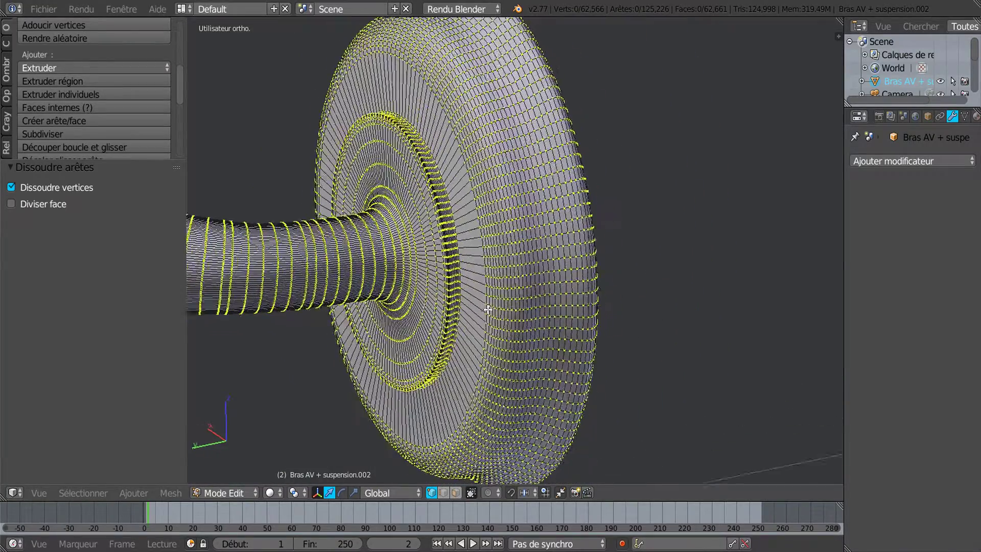
scroll(488, 309, "down", 2)
scroll(482, 318, "up", 4)
scroll(511, 299, "up", 2)
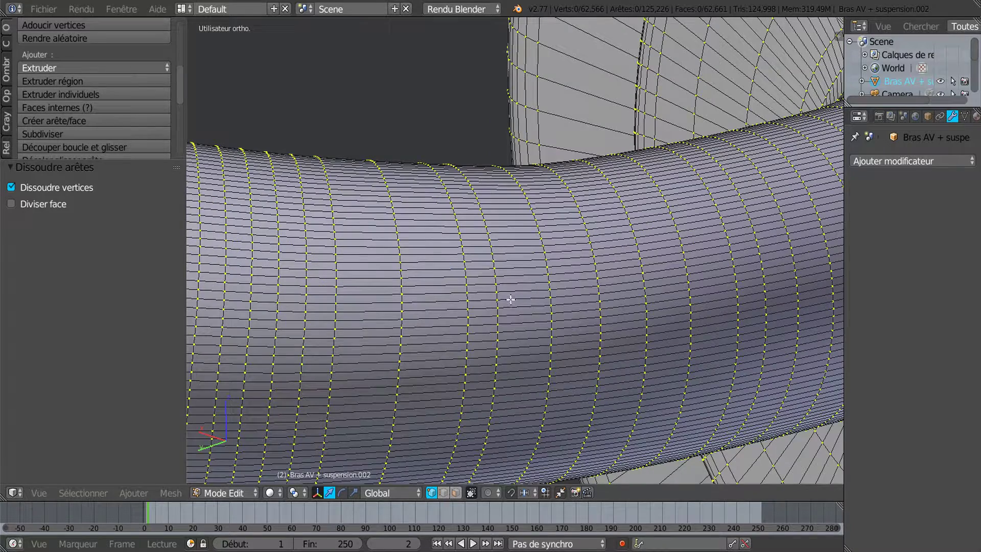
right_click(496, 288, "alt")
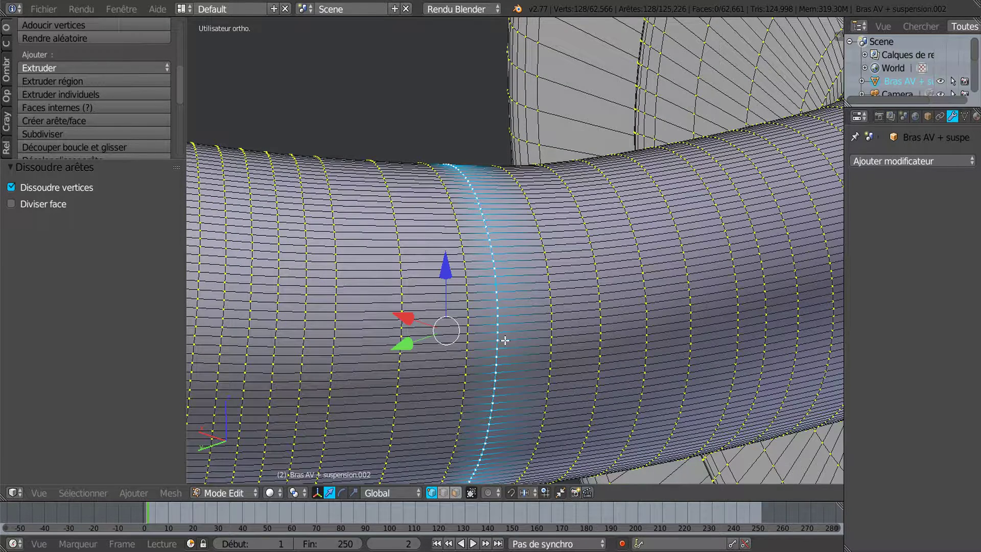
key("x")
left_click(506, 401)
Examine the remaining edge loops along the arm's narrow section, at its junction with the hub and across the hub face
middle_click_drag(506, 340, 548, 323)
scroll(592, 318, "down", 3)
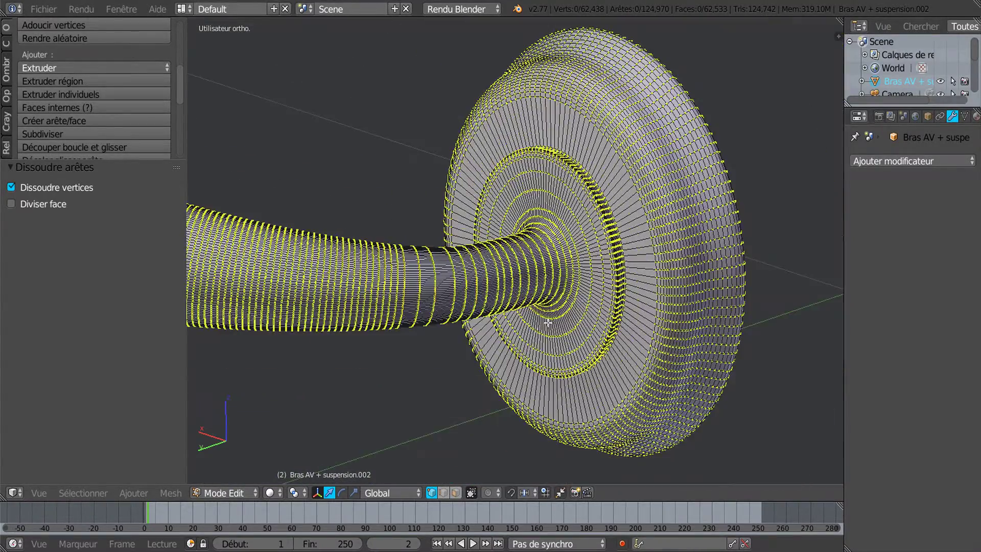
scroll(577, 327, "up", 5)
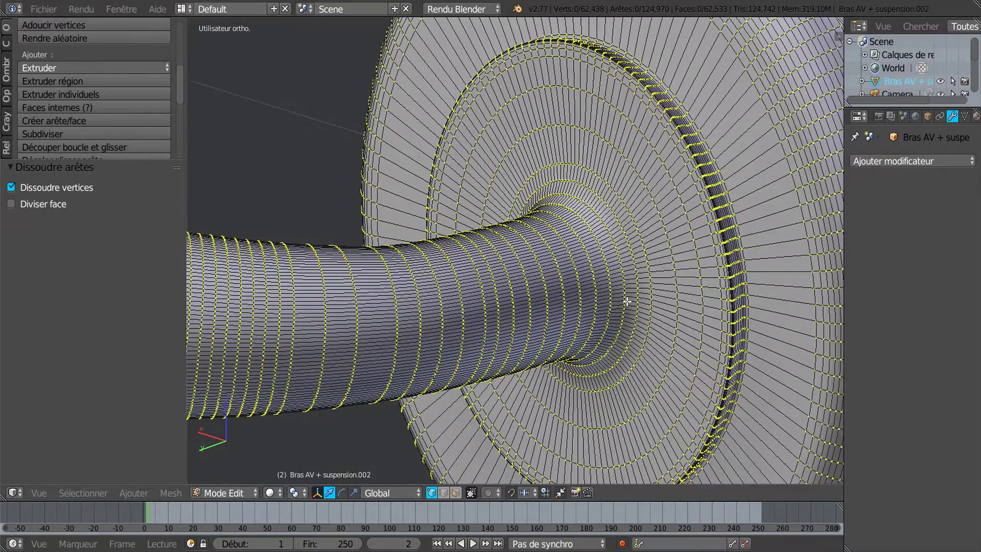
scroll(555, 321, "up", 3)
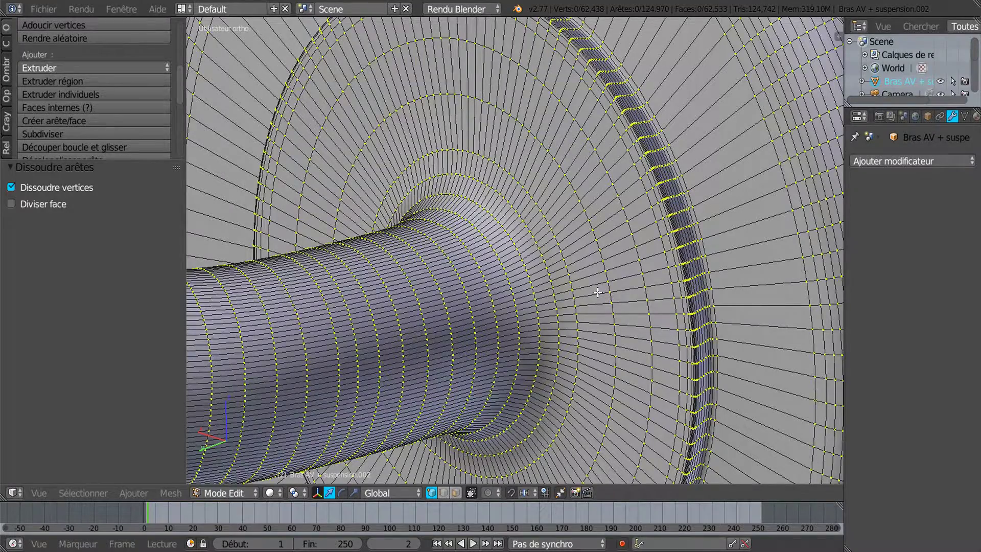
scroll(597, 292, "down", 2)
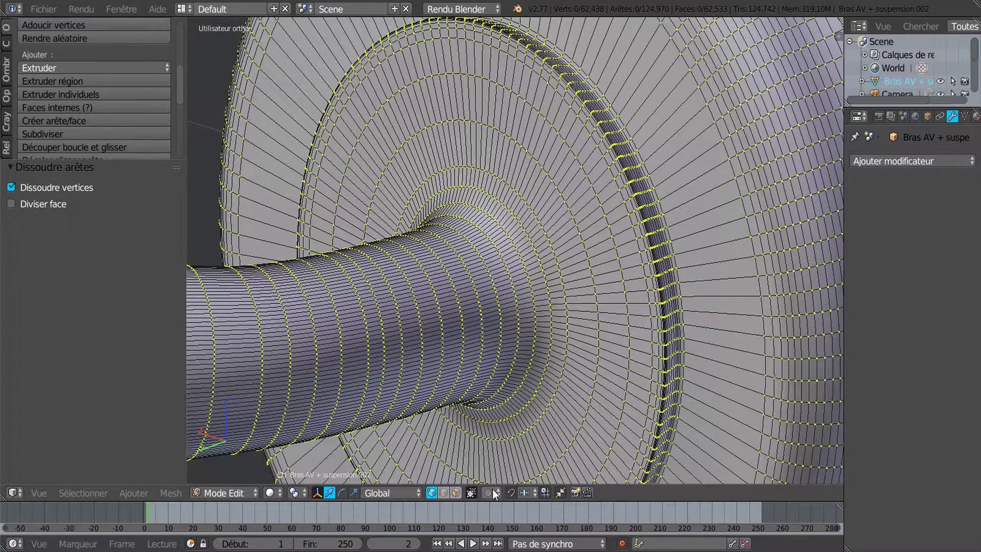
scroll(547, 397, "down", 3)
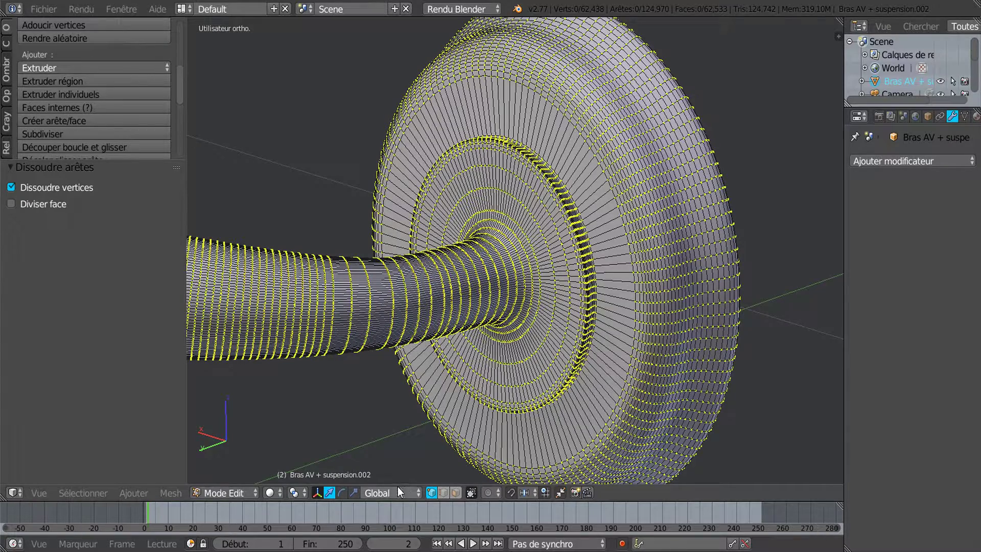
Switch to face selection and display the arm-to-hub junction with Material shading
left_click(456, 492)
scroll(527, 409, "up", 5)
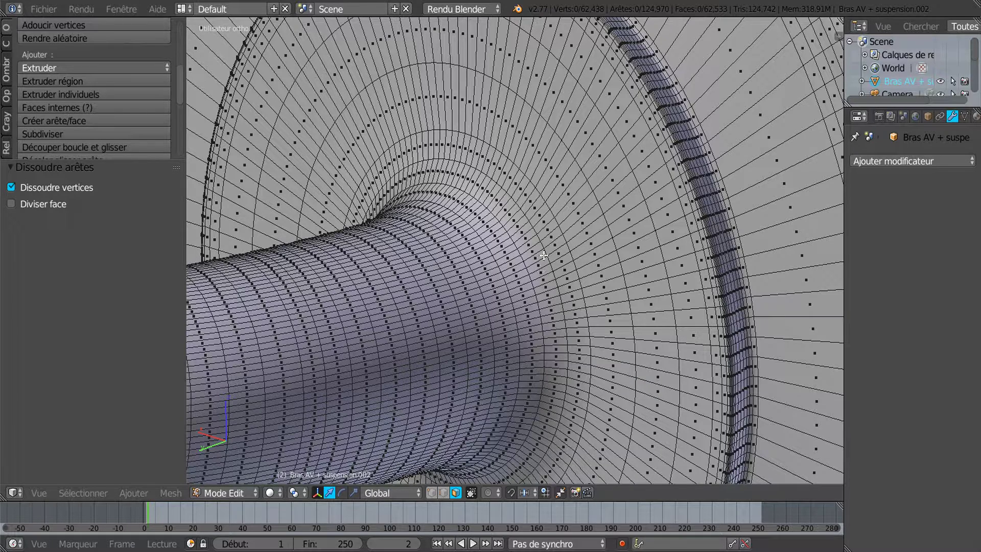
left_click(270, 493)
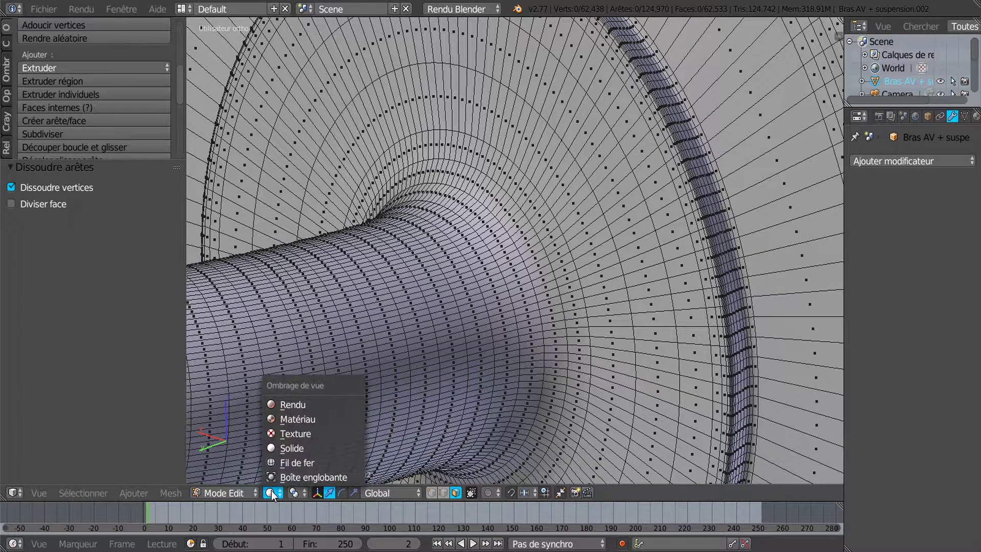
left_click(286, 418)
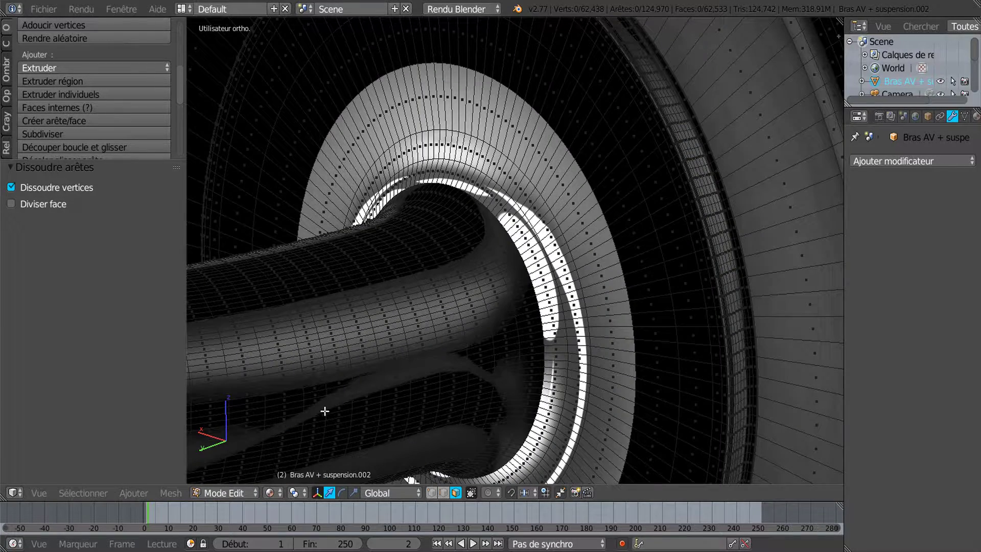
Delete the faces of the six consecutive loops that blend the arm into the hub, restoring Solid shading while selecting them
right_click(597, 232, "alt")
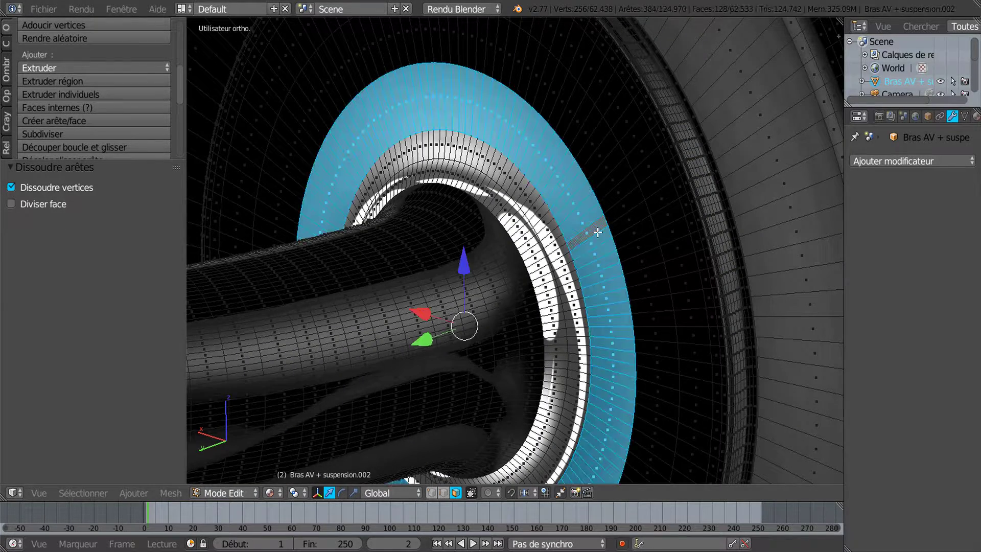
right_click(563, 247, "alt+shift")
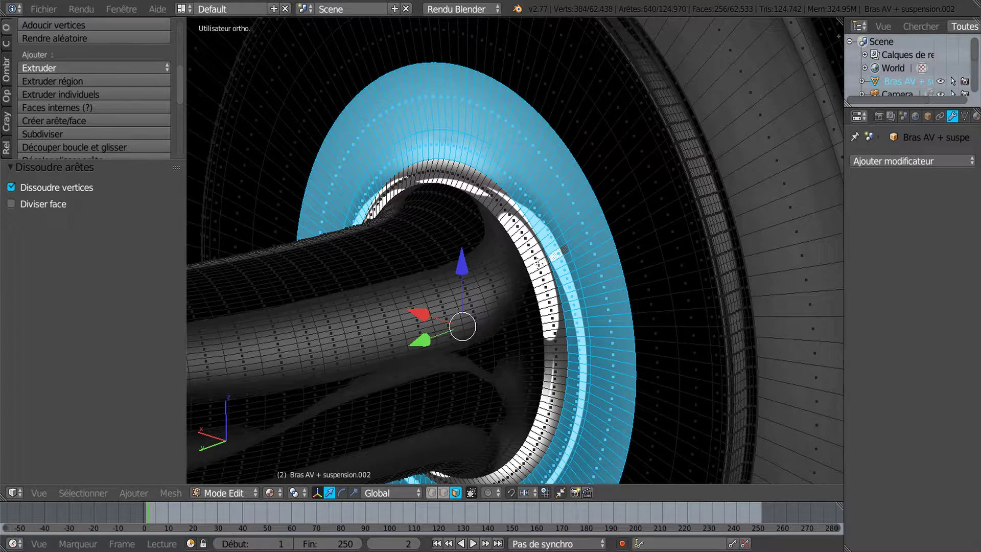
right_click(542, 260, "alt+shift")
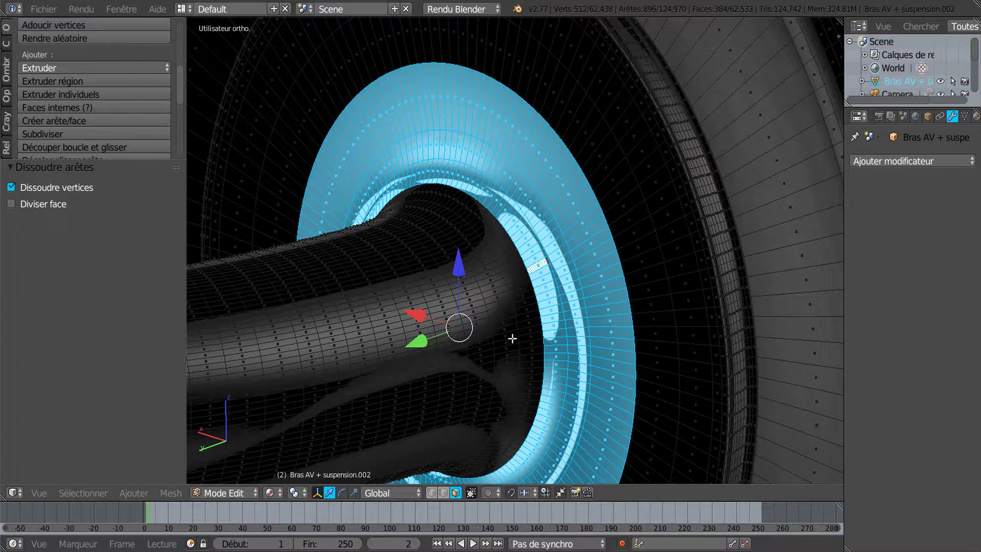
scroll(512, 337, "up", 2)
left_click(266, 495)
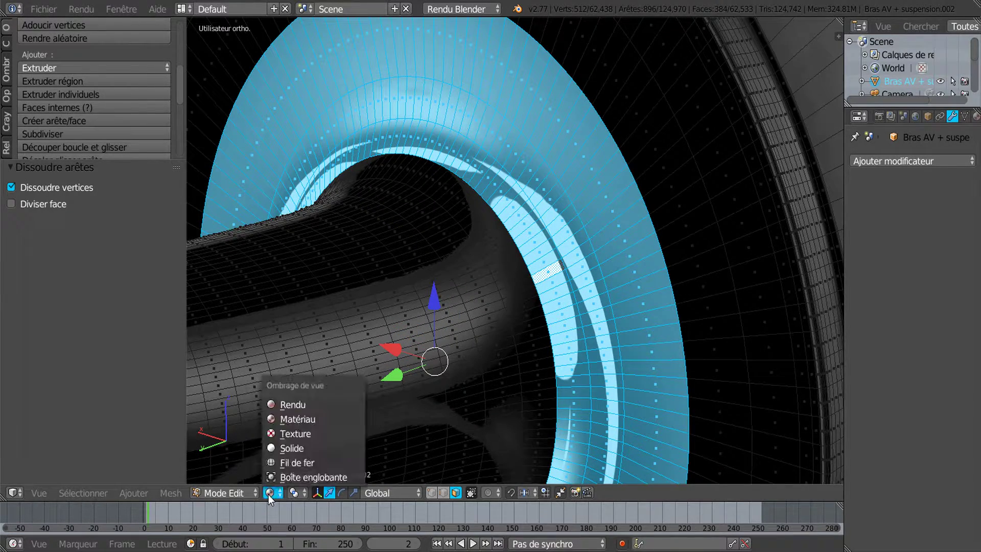
left_click(285, 450)
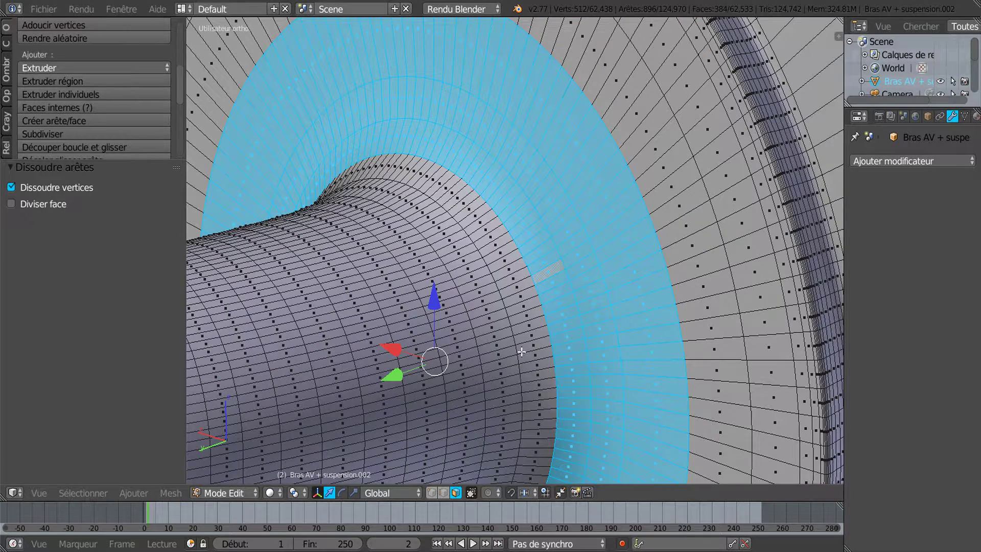
right_click(529, 305, "alt+shift")
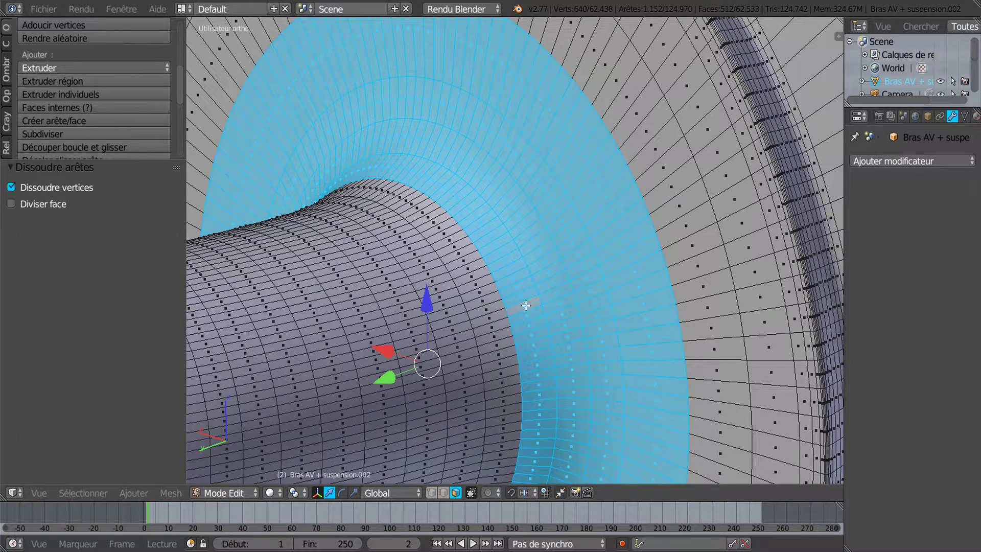
right_click(499, 310, "alt+shift")
right_click(462, 322, "alt+shift")
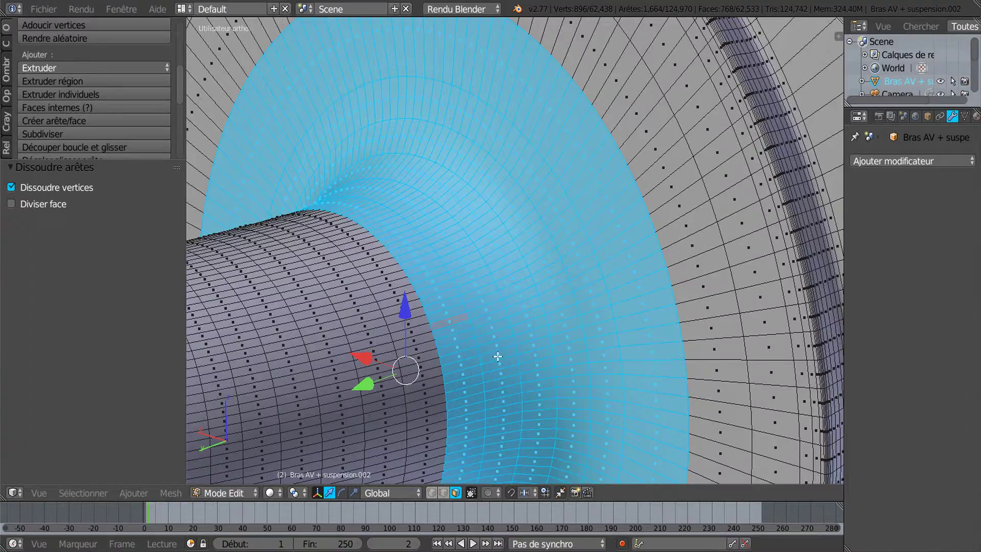
scroll(497, 357, "down", 4)
middle_click_drag(503, 379, 527, 396)
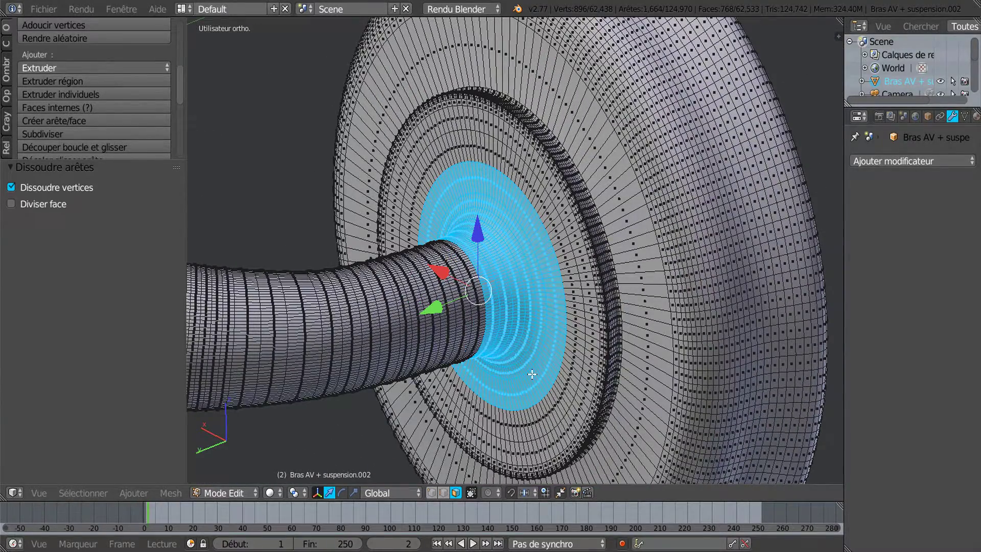
key("x")
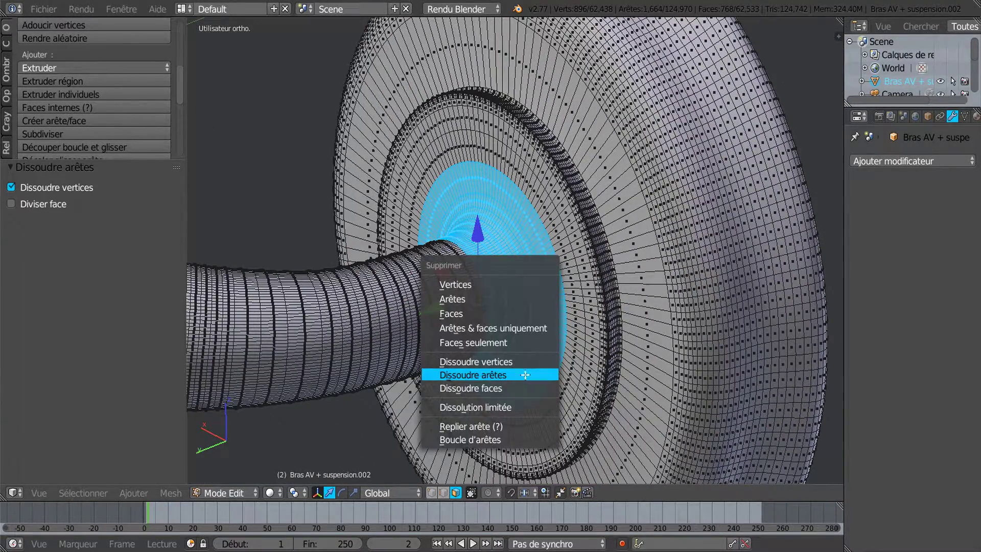
left_click(502, 314)
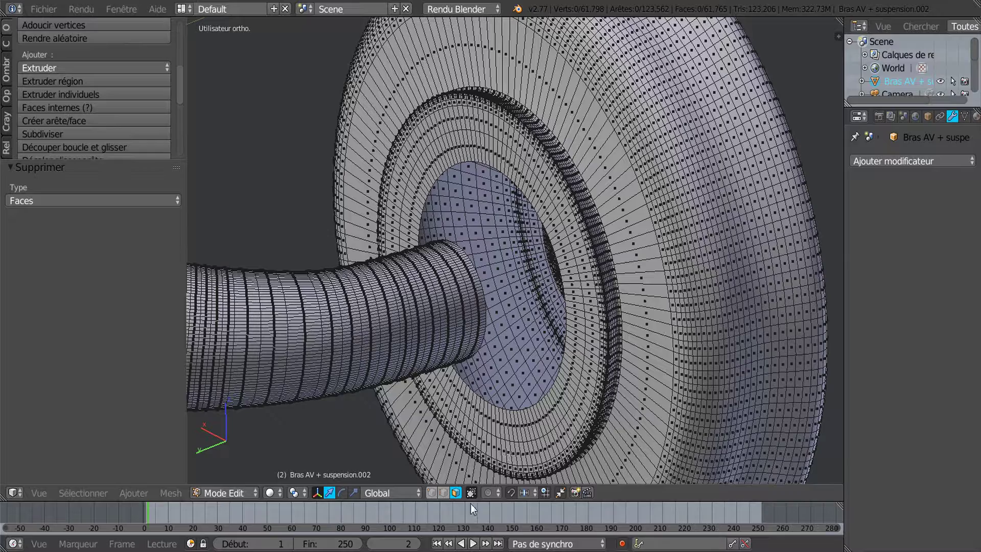
Close the round hole in the hub face by extruding its border edge loop and scaling it to 0
left_click(444, 492)
scroll(543, 406, "up", 2)
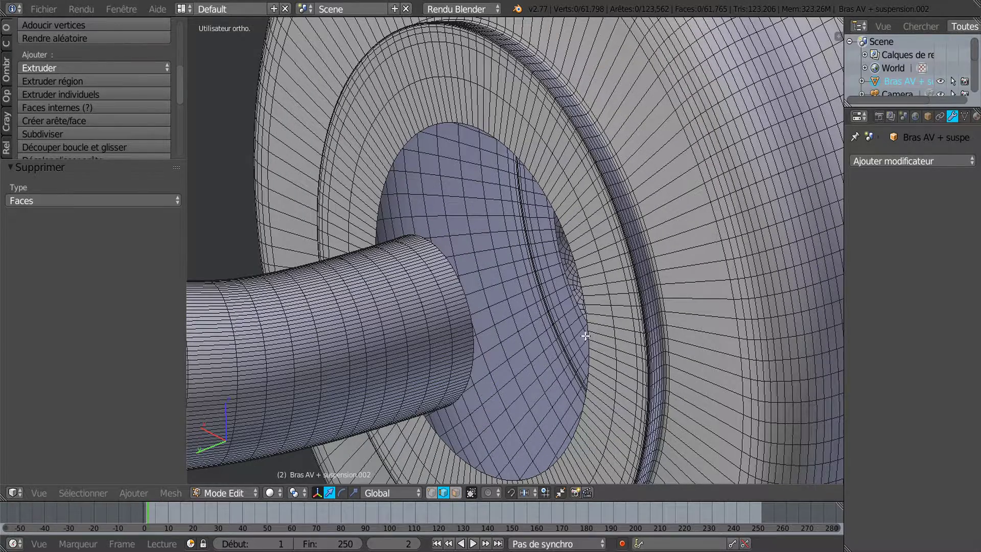
right_click(587, 308, "alt")
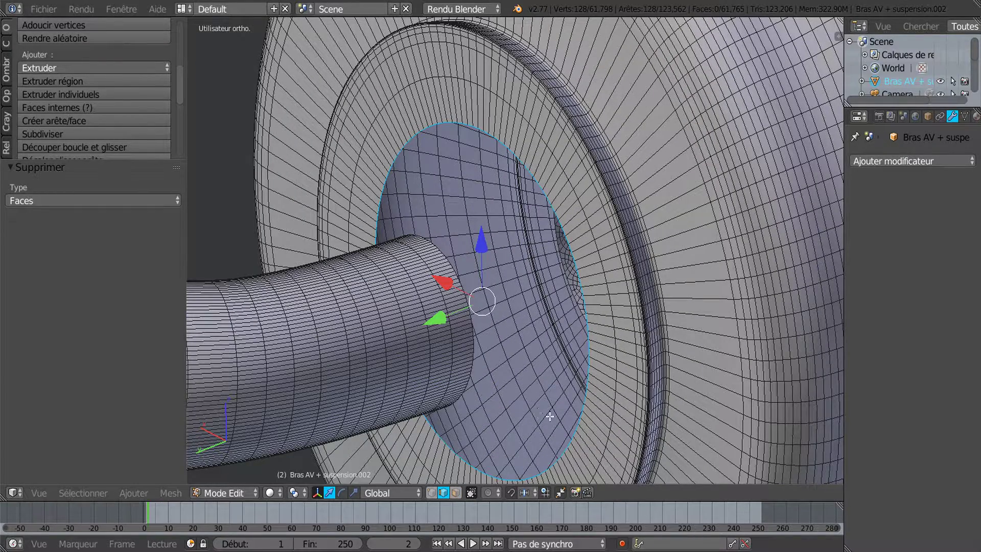
left_click(294, 492)
left_click(305, 435)
key("s")
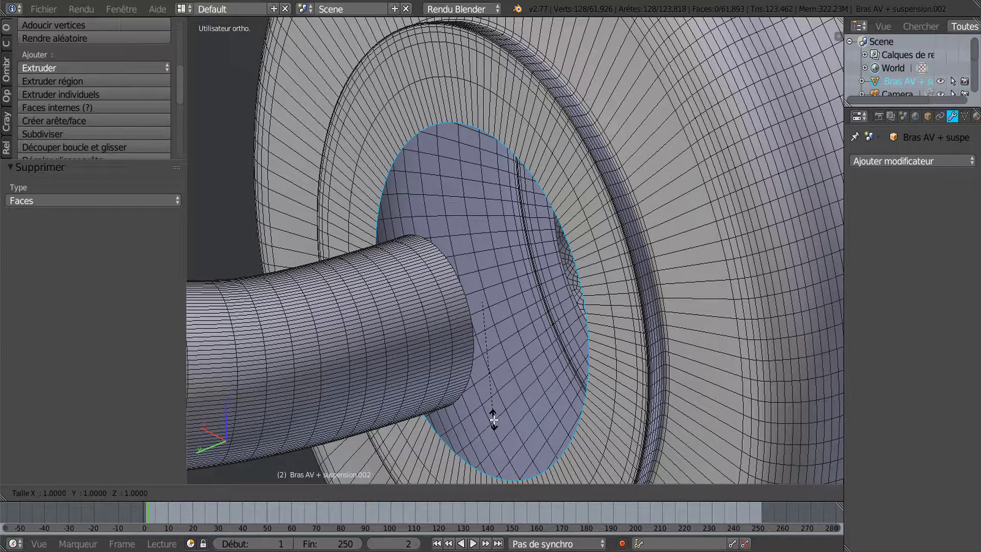
key("0")
key("Return")
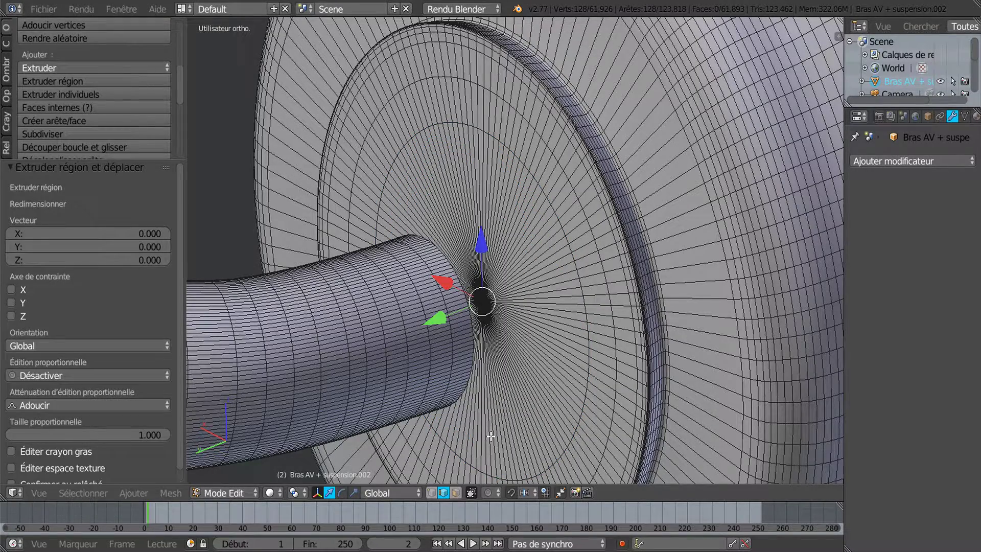
Cap the arm's open end by extruding its border edge loop and scaling it to 0
scroll(483, 427, "up", 4)
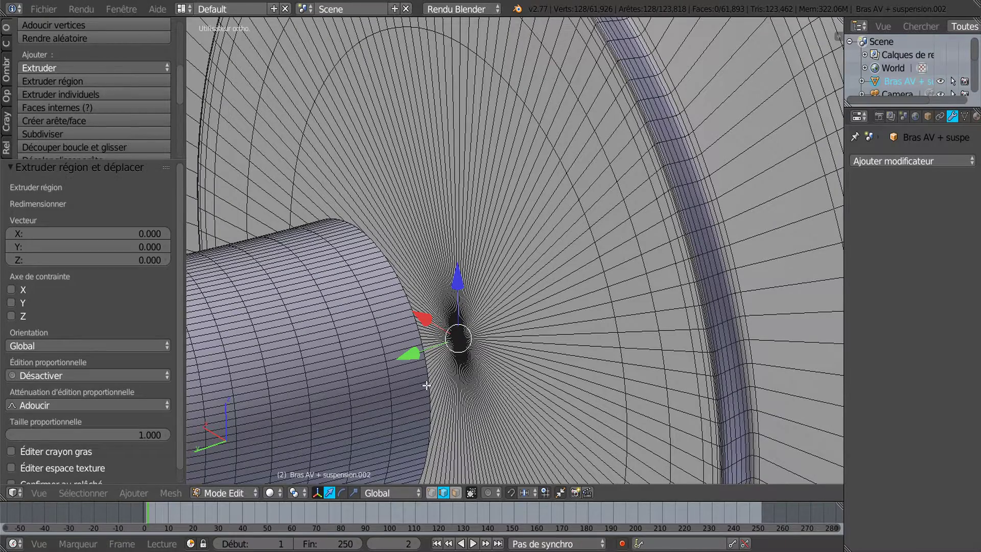
right_click(427, 372, "alt")
scroll(489, 415, "down", 2)
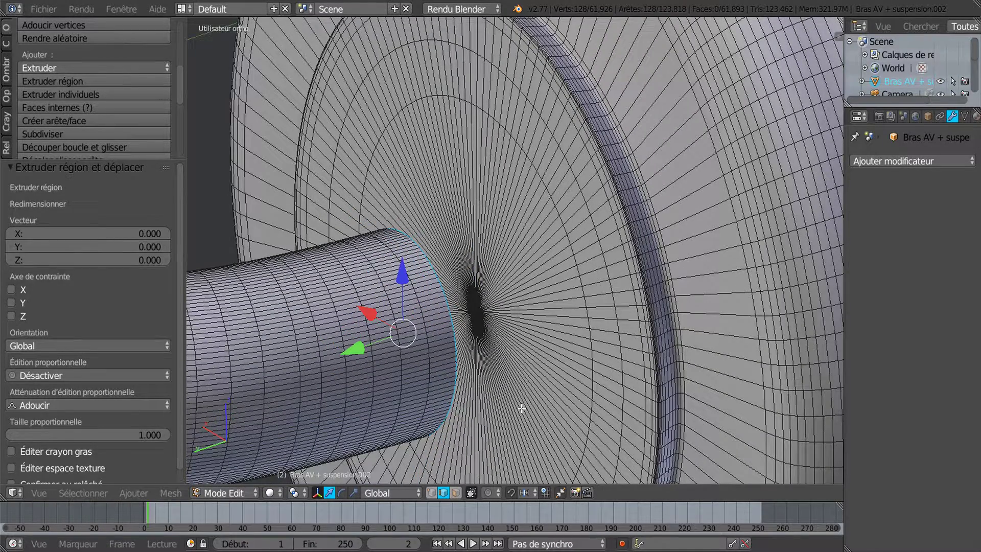
type("s")
type("0")
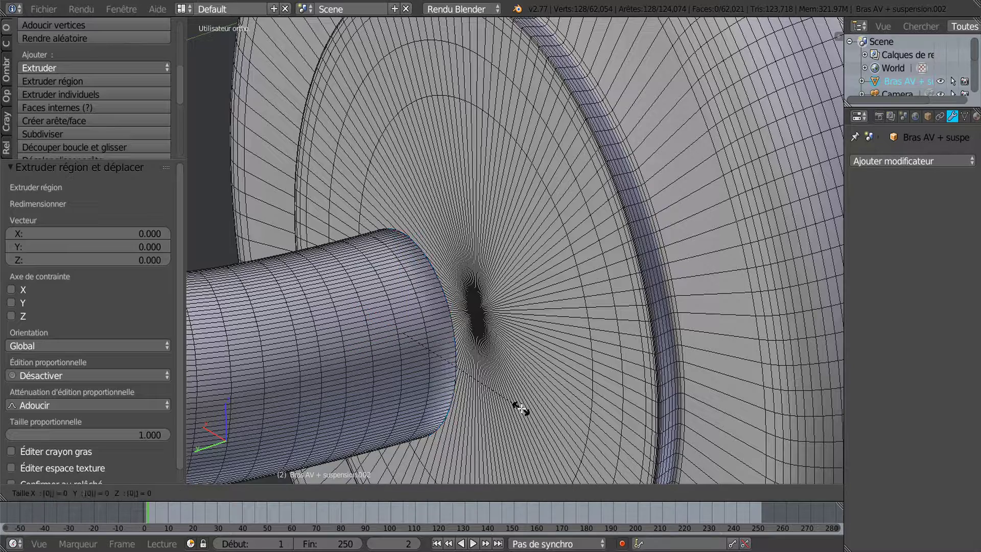
key("Return")
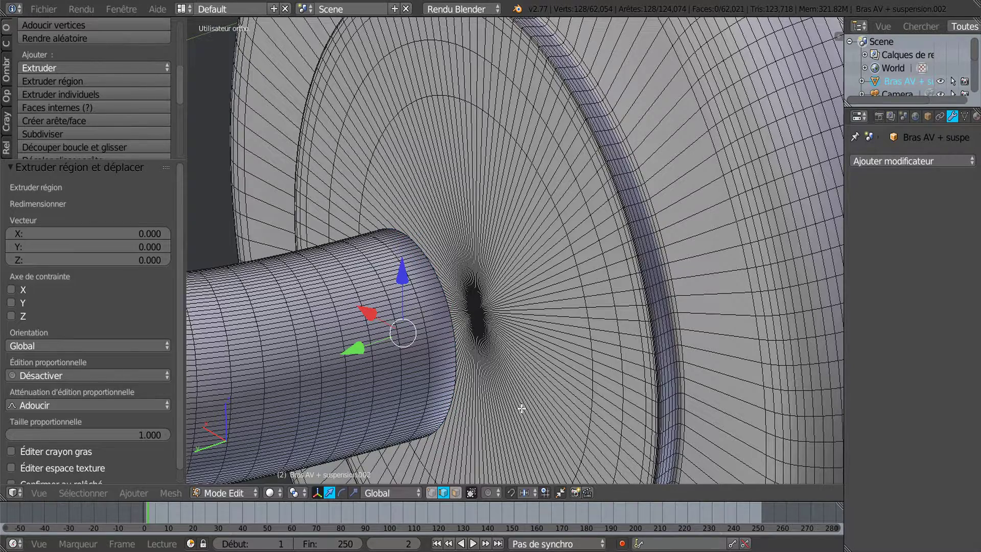
Examine the closed hub face and capped arm end in both Edit and Object modes
scroll(514, 394, "down", 2)
scroll(512, 388, "up", 2)
scroll(512, 388, "down", 1)
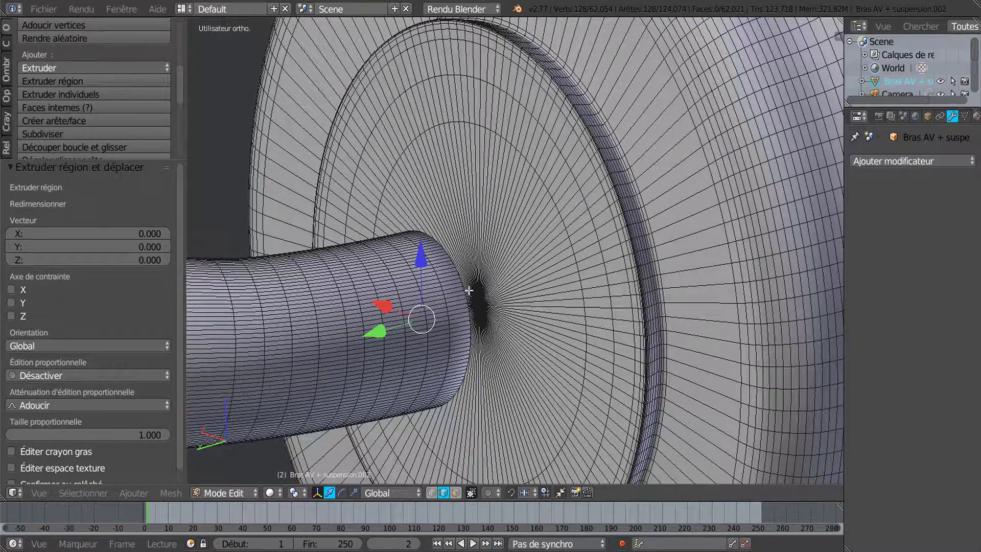
scroll(512, 396, "down", 3)
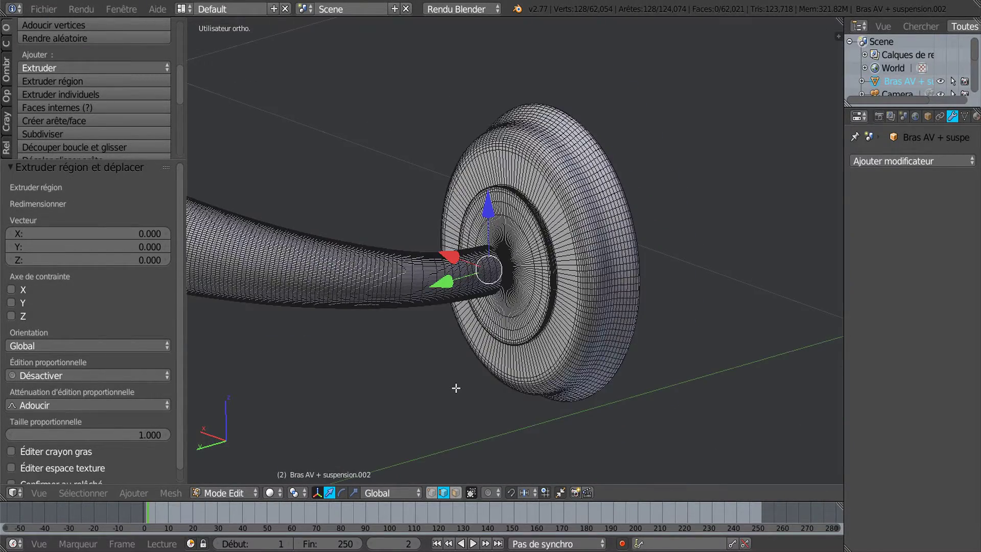
middle_click_drag(456, 390, 449, 389)
key("Tab")
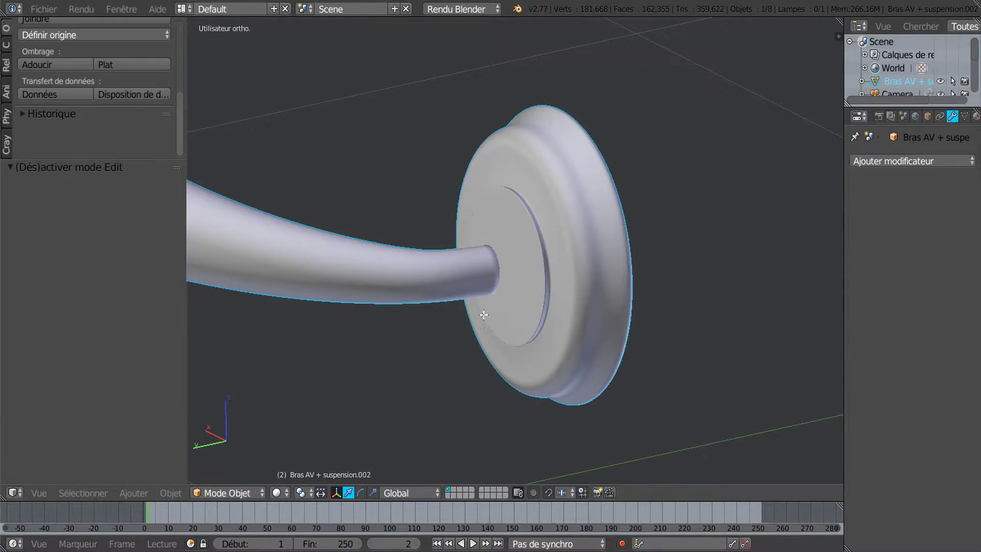
key("Tab")
scroll(483, 315, "up", 4)
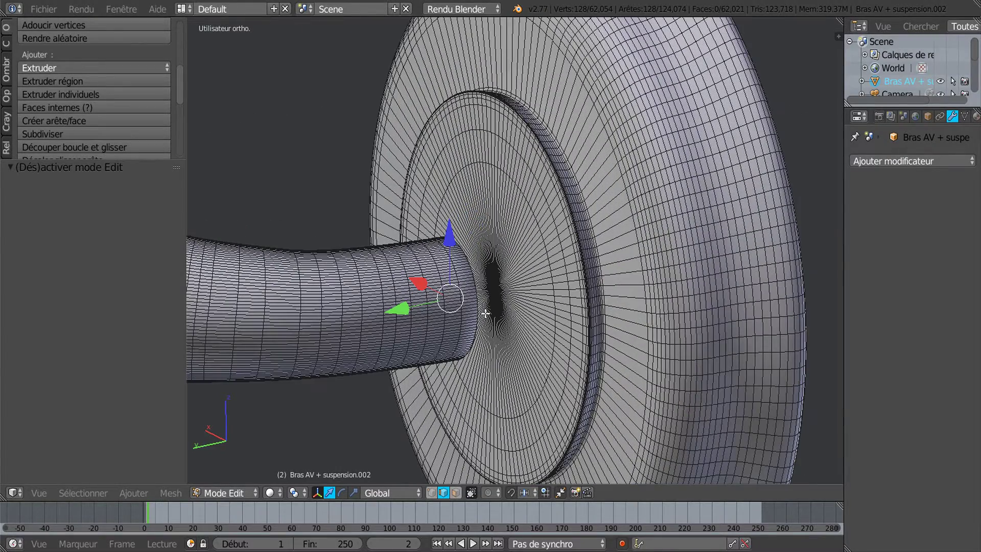
Select the whole arm and hub mesh and remove its duplicate vertices
key("a")
key("a")
scroll(485, 314, "down", 3)
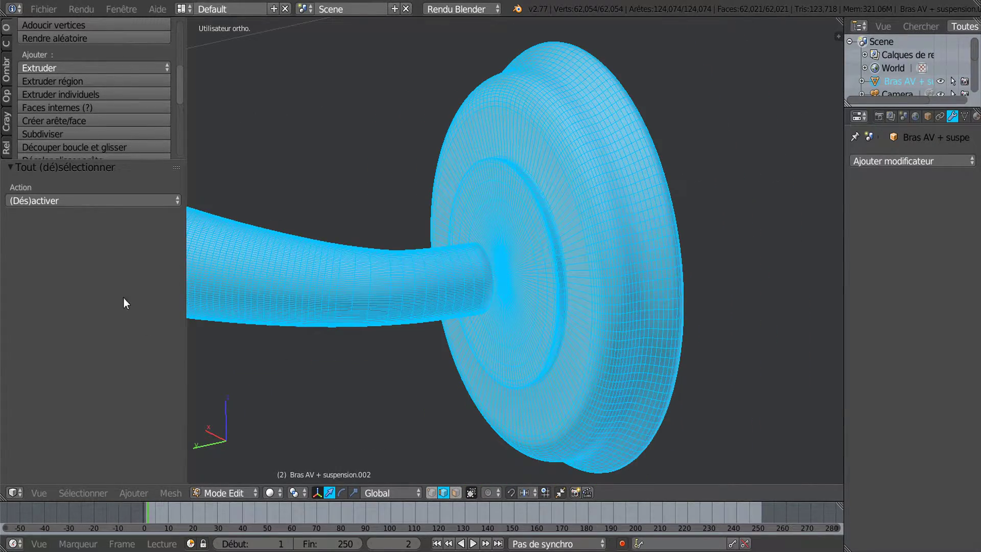
scroll(15, 27, "up", 5)
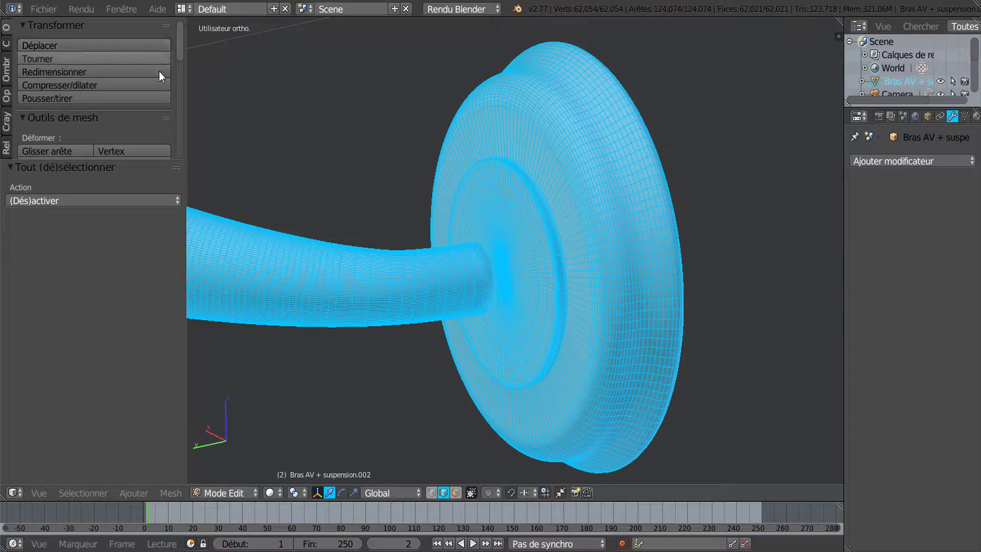
left_click_drag(186, 105, 213, 108)
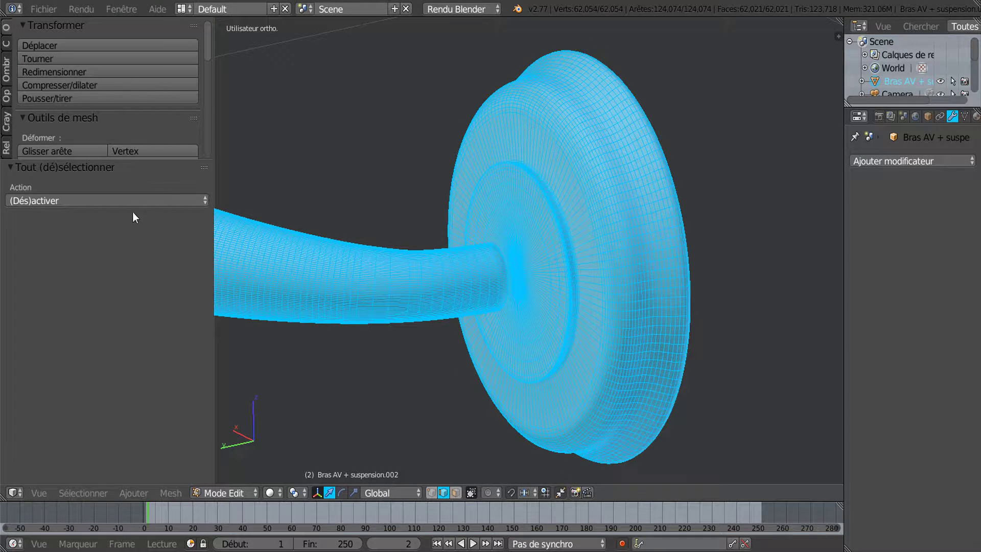
left_click_drag(134, 161, 134, 362)
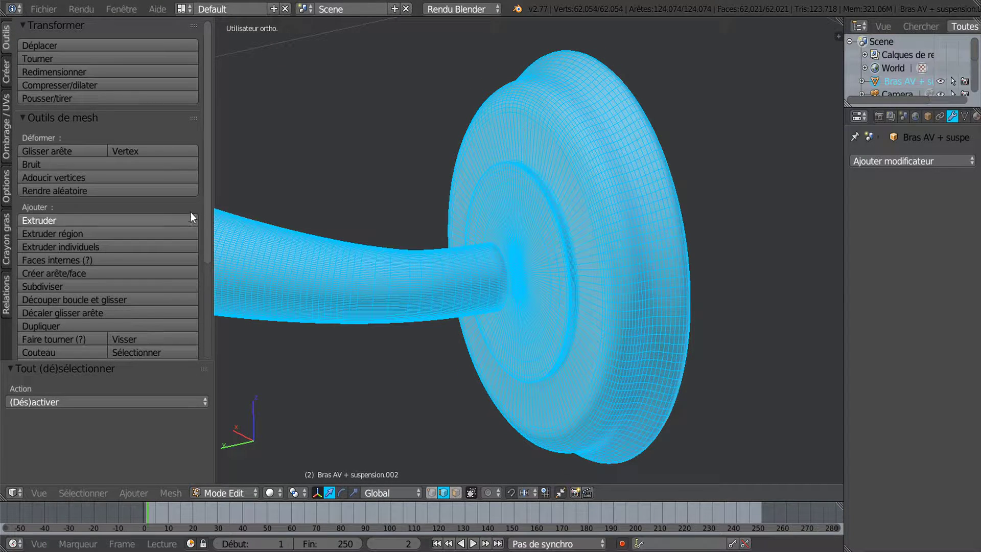
left_click_drag(205, 198, 203, 307)
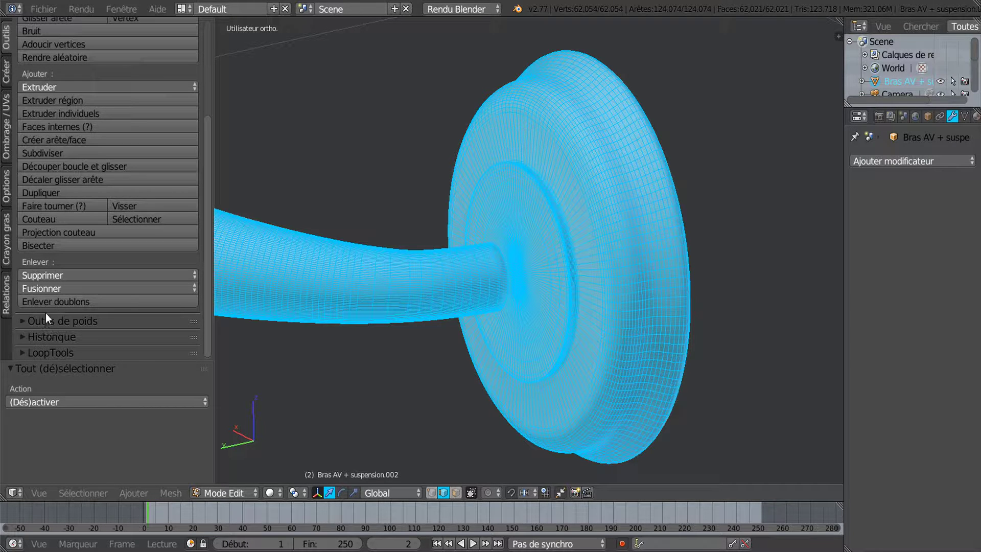
left_click(54, 300)
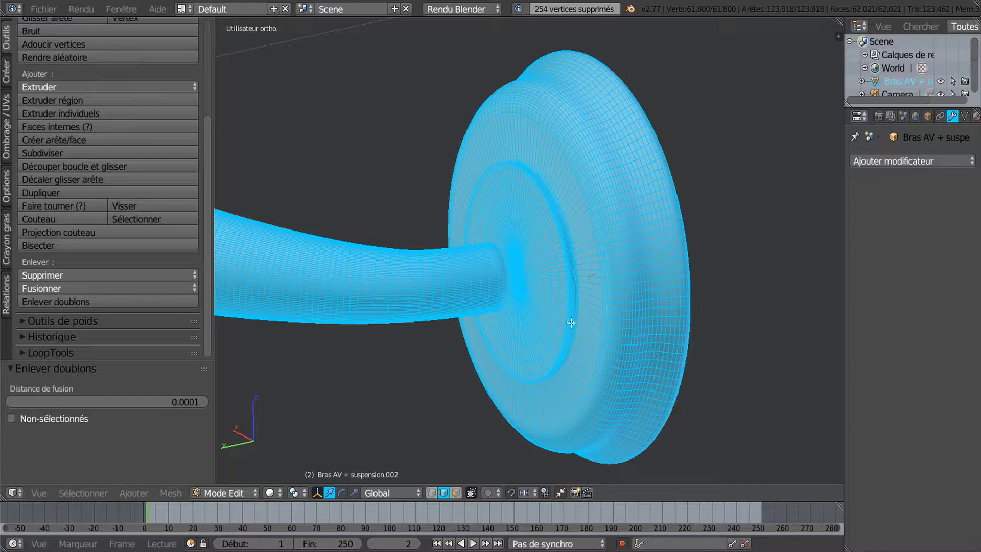
Remove three spaced radial edge loops on the hub's side from the whole-mesh selection
scroll(555, 308, "up", 1)
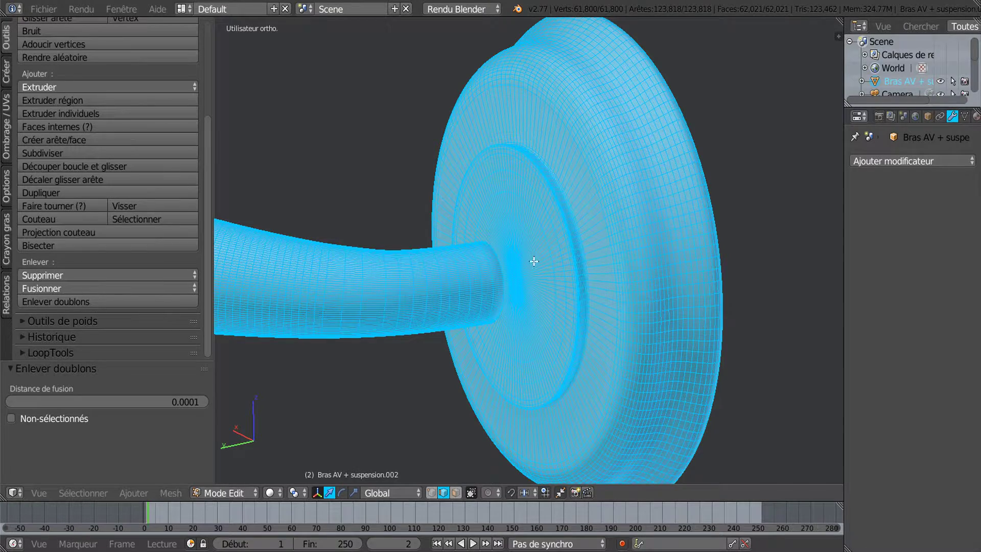
scroll(546, 268, "up", 1)
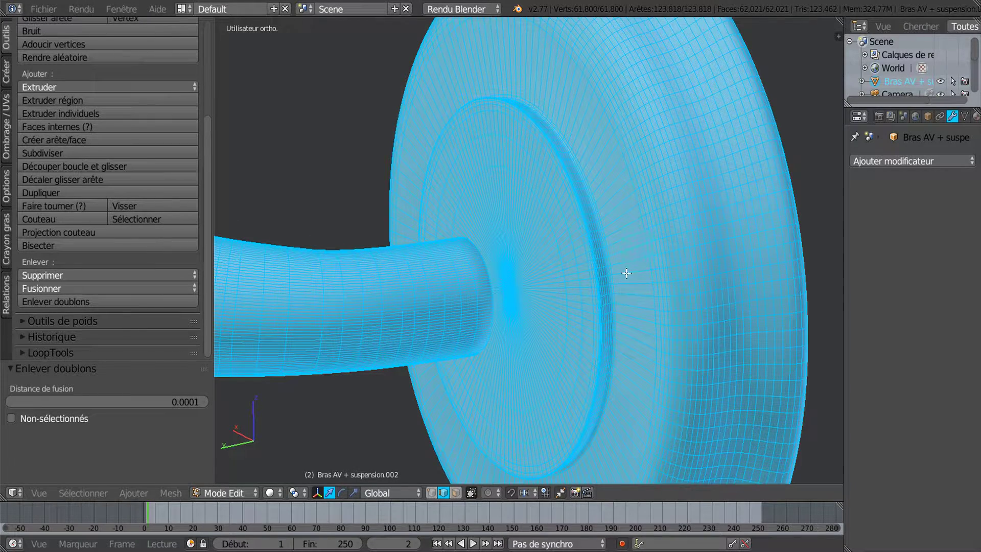
scroll(616, 320, "down", 2)
middle_click_drag(585, 298, 565, 304)
scroll(560, 312, "up", 2)
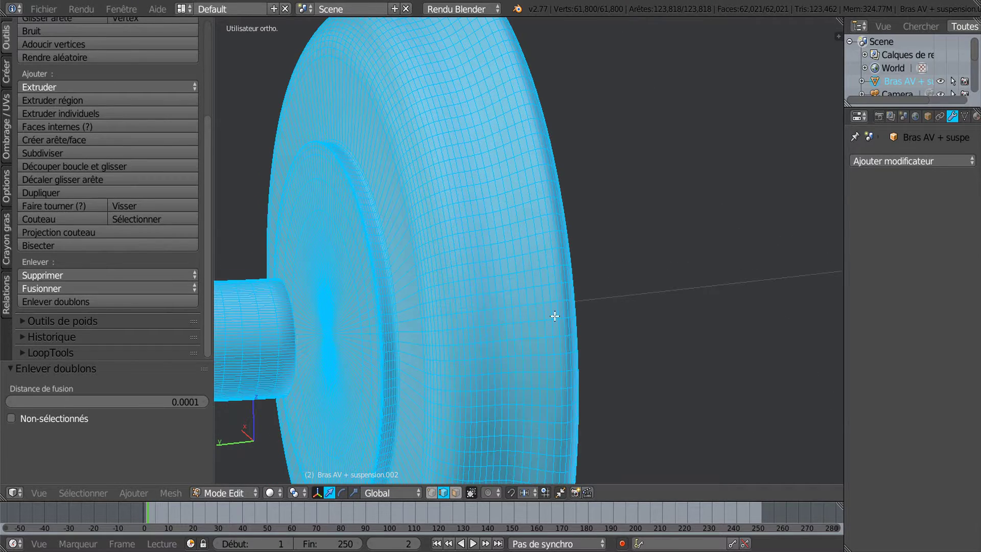
key("Left")
left_click(510, 324, "alt+shift")
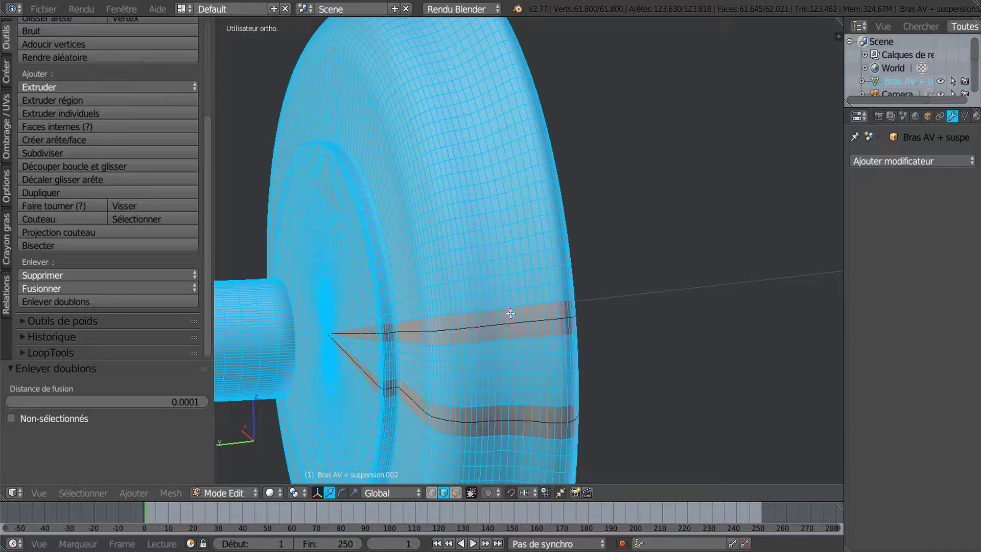
left_click(513, 371, "alt+shift")
middle_click_drag(510, 372, 546, 355)
scroll(594, 346, "up", 1)
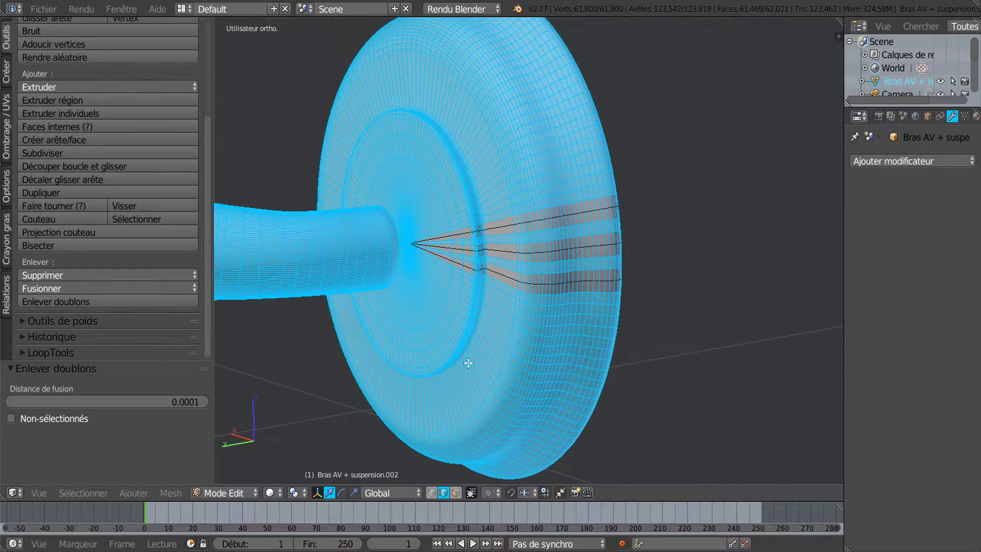
scroll(556, 284, "up", 3)
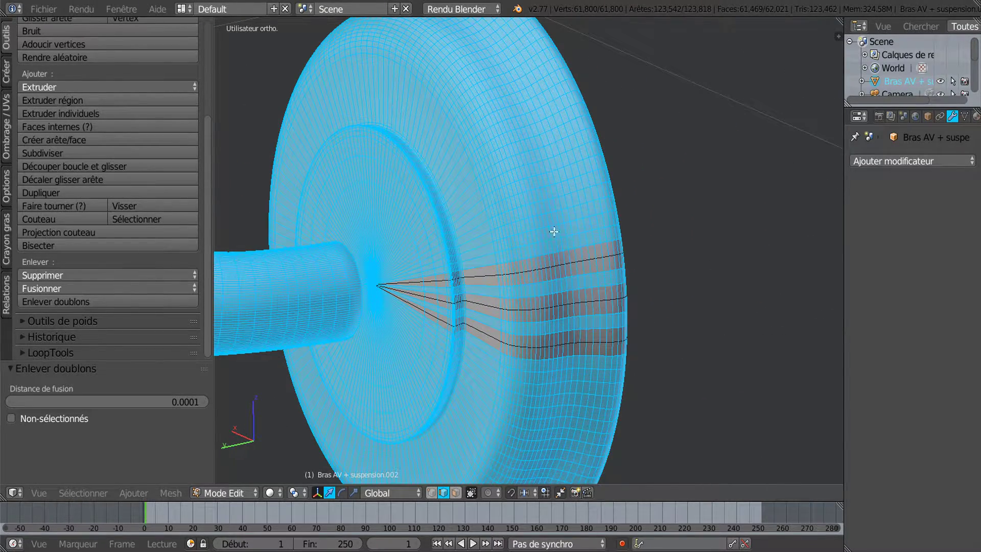
Remove four more radial edge loops, spaced evenly above the first three, from the hub selection
key("ctrl+r")
key("Escape")
right_click(560, 222, "alt+shift")
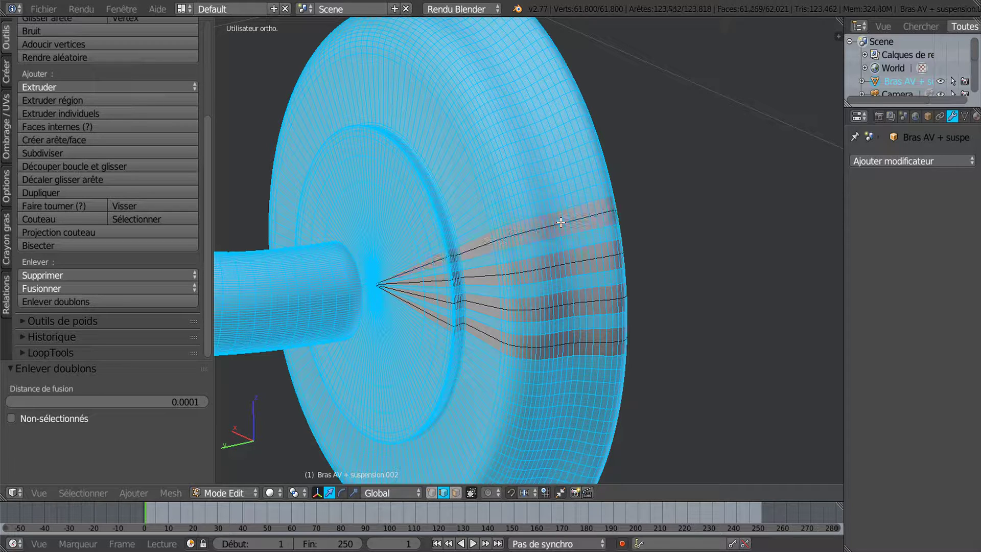
right_click(547, 185, "alt+shift")
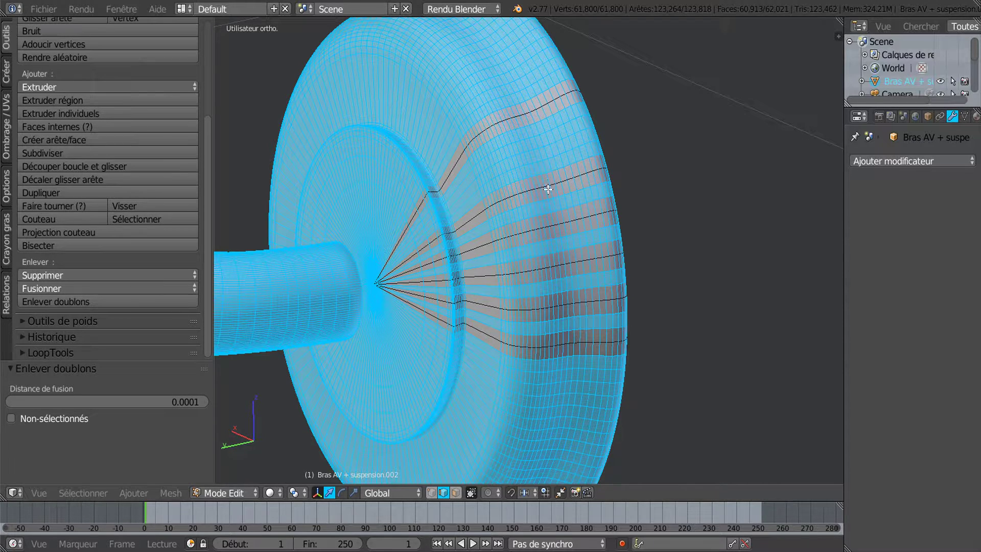
scroll(548, 189, "up", 2)
right_click(535, 106, "alt+shift")
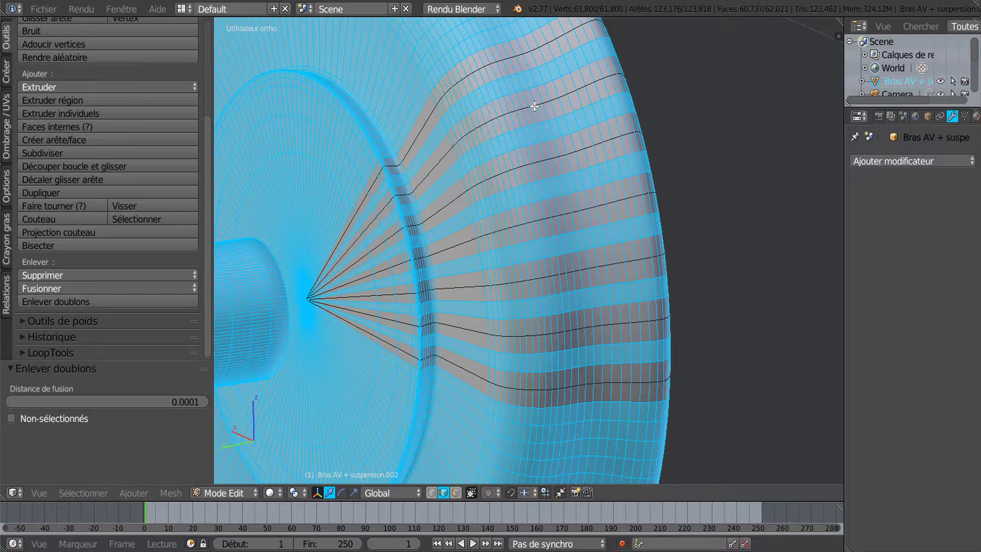
scroll(539, 291, "down", 1)
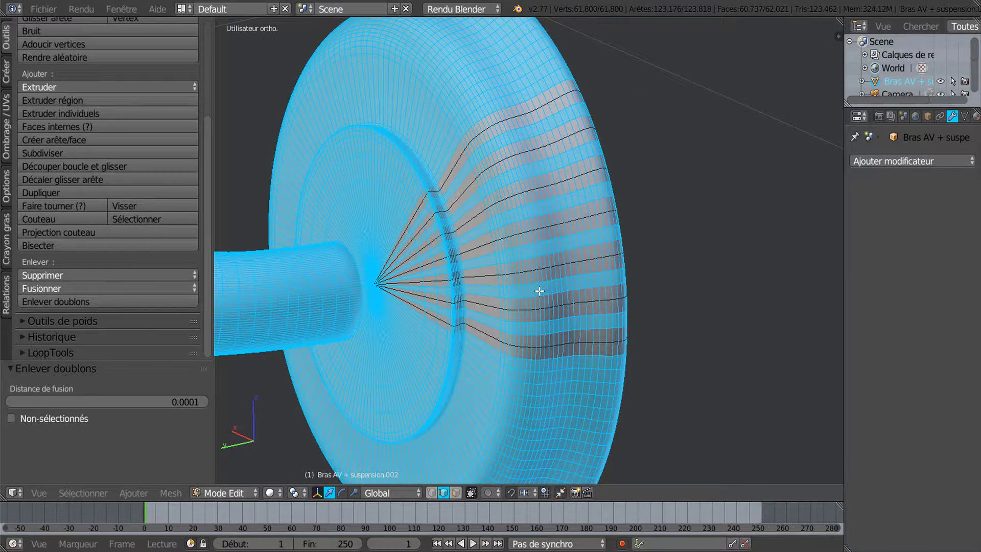
Try to dissolve the edges that are still selected on the arm and hub mesh
key("x")
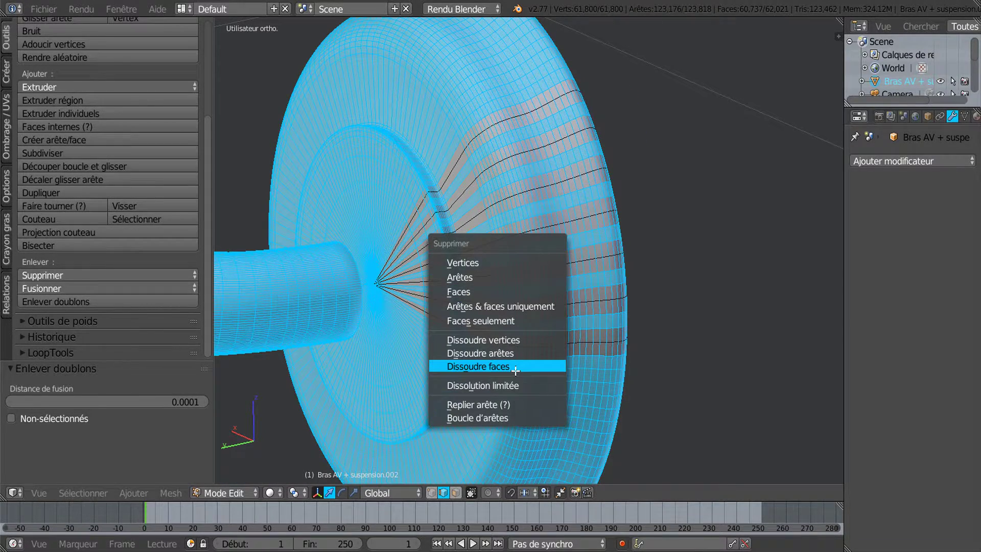
left_click(516, 353)
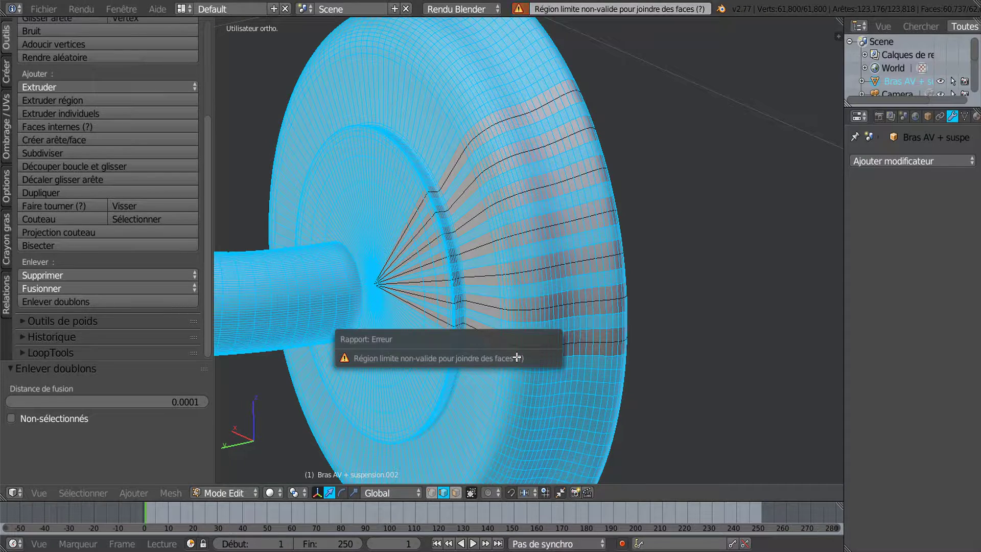
scroll(562, 270, "up", 2)
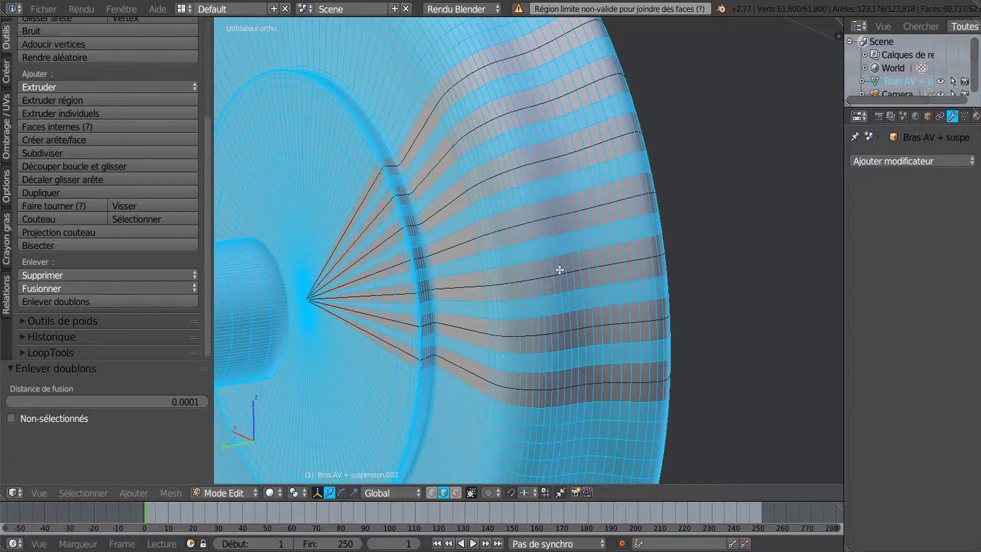
scroll(327, 322, "down", 3)
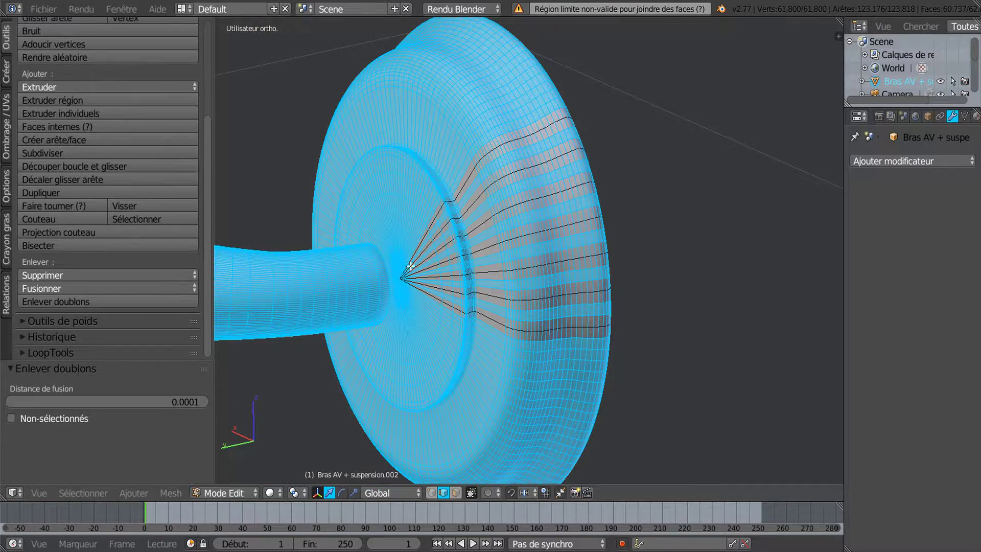
scroll(411, 266, "up", 3)
Check the hub in Object mode, and reselect the entire mesh in Edit mode
key("Tab")
scroll(428, 298, "down", 3)
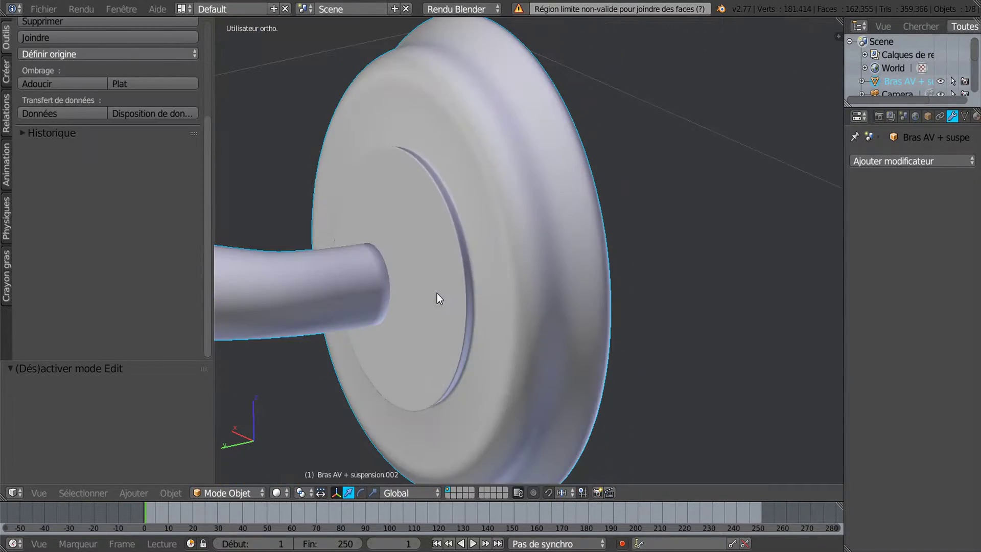
key("Tab")
key("a")
key("a")
key("a")
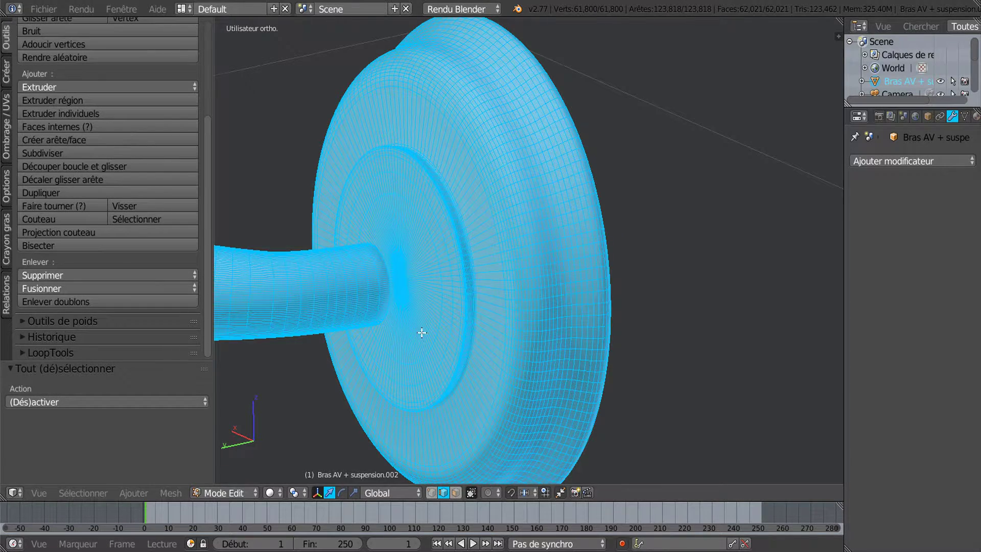
middle_click_drag(424, 334, 418, 336)
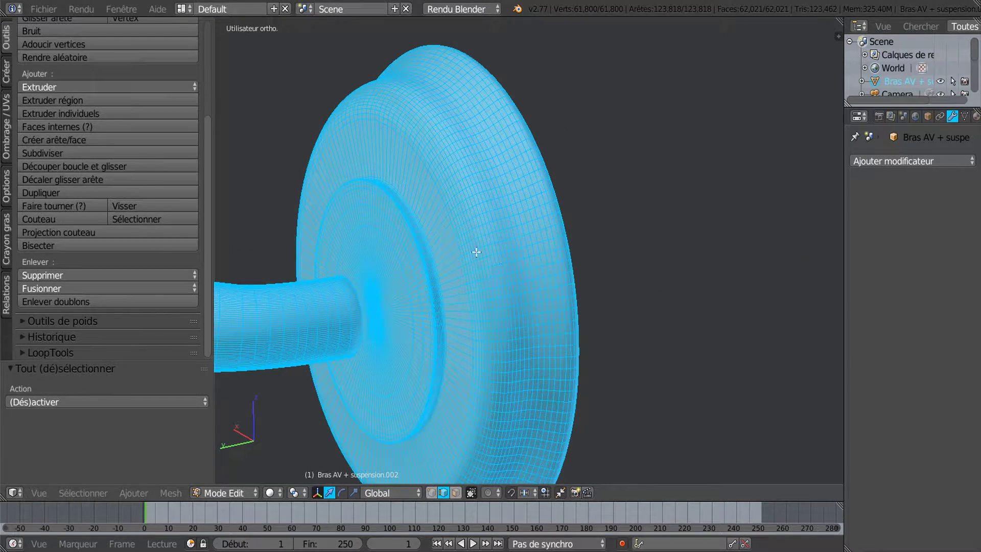
Examine the arm, hub, mounting bracket and shock absorber from several angles in Object mode
scroll(477, 252, "down", 3)
middle_click_drag(478, 252, 481, 416)
scroll(512, 384, "down", 2)
key("Tab")
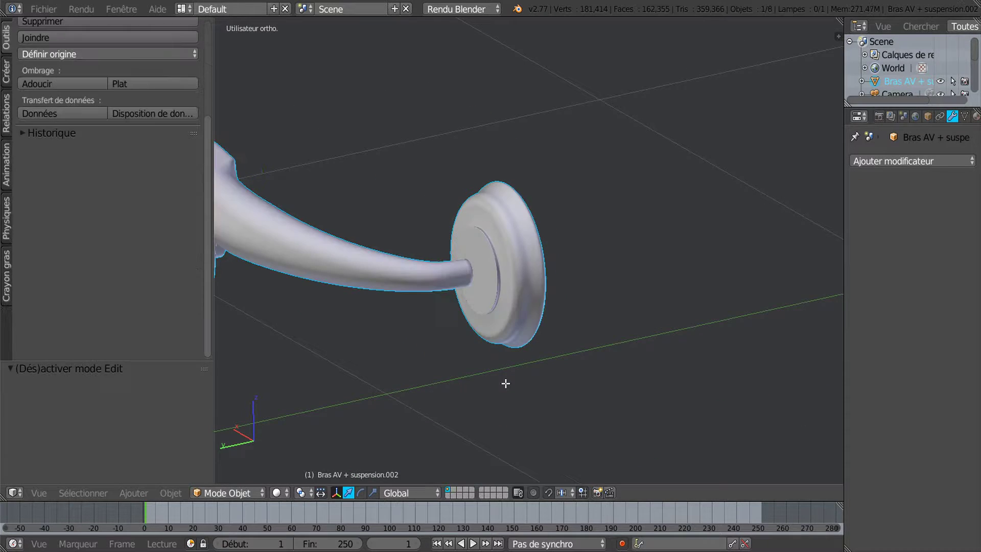
middle_click_drag(513, 381, 673, 358)
scroll(493, 349, "up", 4)
scroll(501, 347, "down", 3)
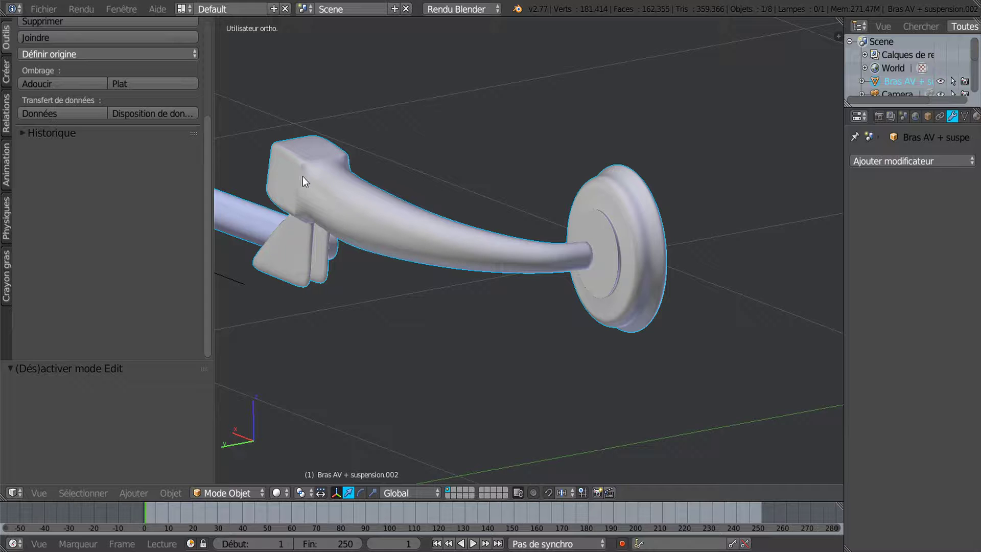
middle_click_drag(558, 280, 581, 188)
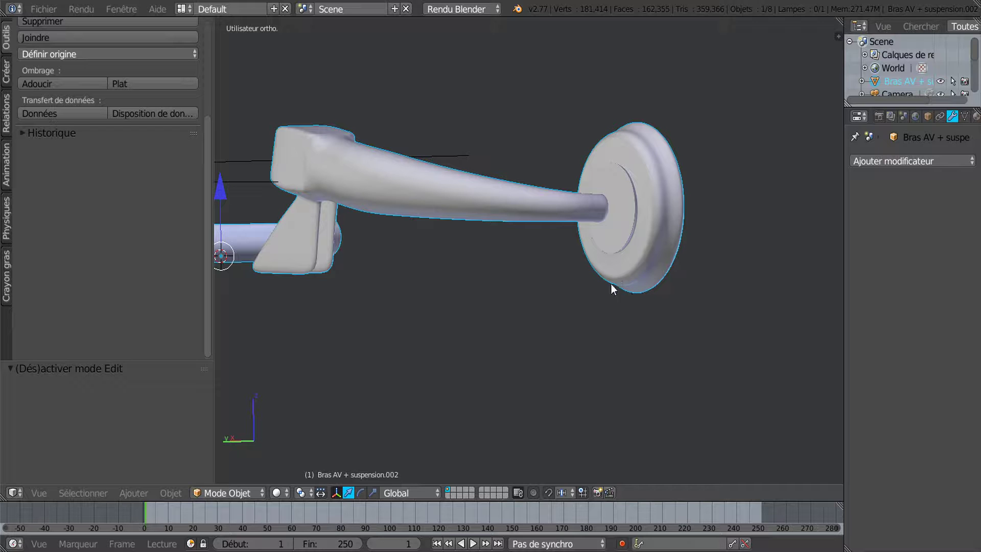
middle_click_drag(615, 312, 502, 305)
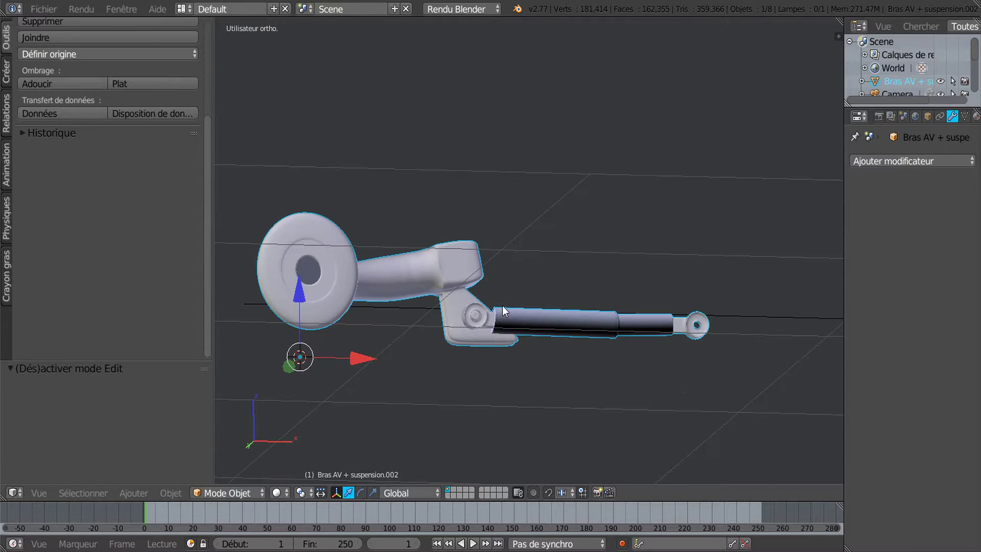
middle_click_drag(469, 364, 595, 285)
scroll(499, 366, "up", 3)
scroll(548, 290, "up", 3)
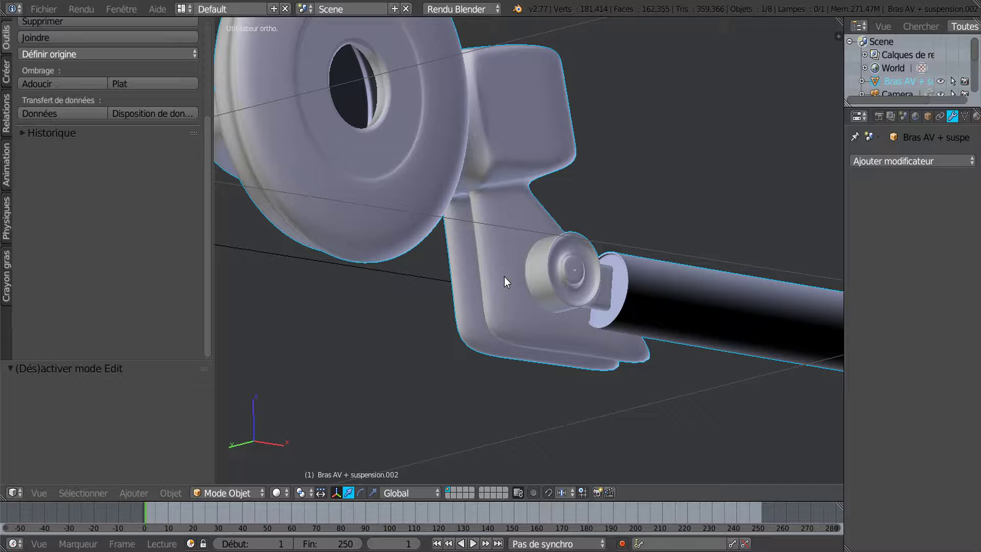
Enter Edit mode and deselect the whole mesh around the shock absorber's mounting bracket
key("Tab")
scroll(482, 274, "up", 3)
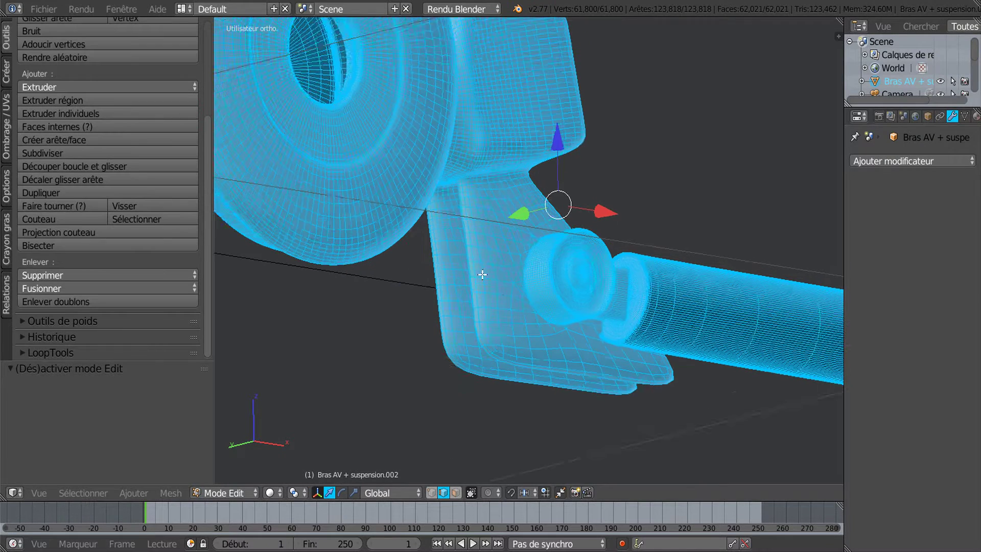
key("a")
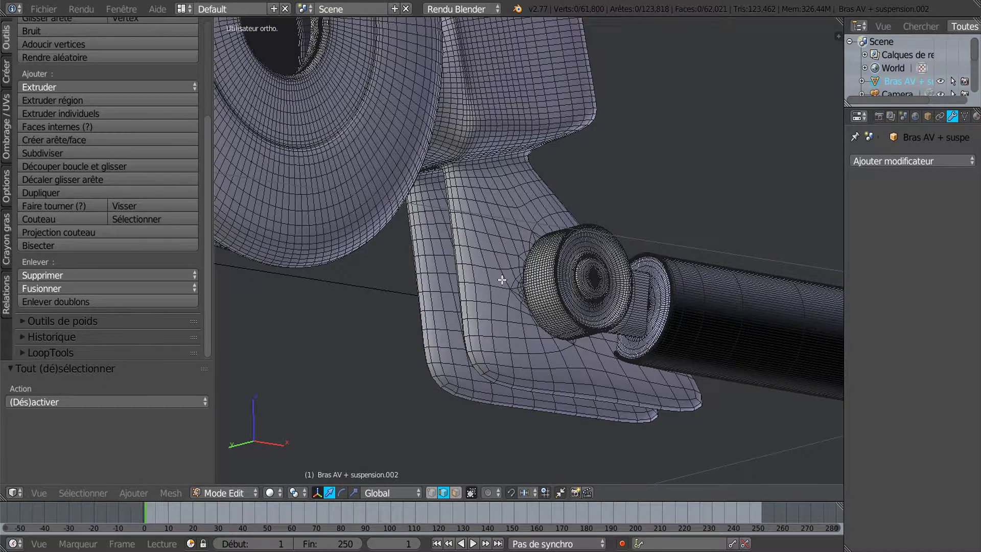
scroll(467, 230, "up", 3)
middle_click_drag(489, 220, 471, 198)
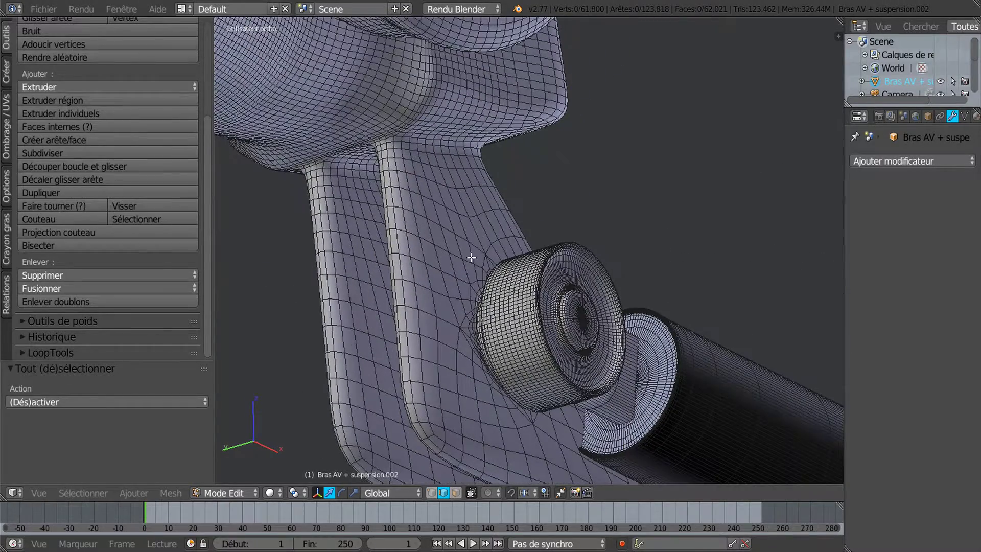
Set the pivot point to the 3D cursor and switch the mesh selection to vertices
left_click(293, 492)
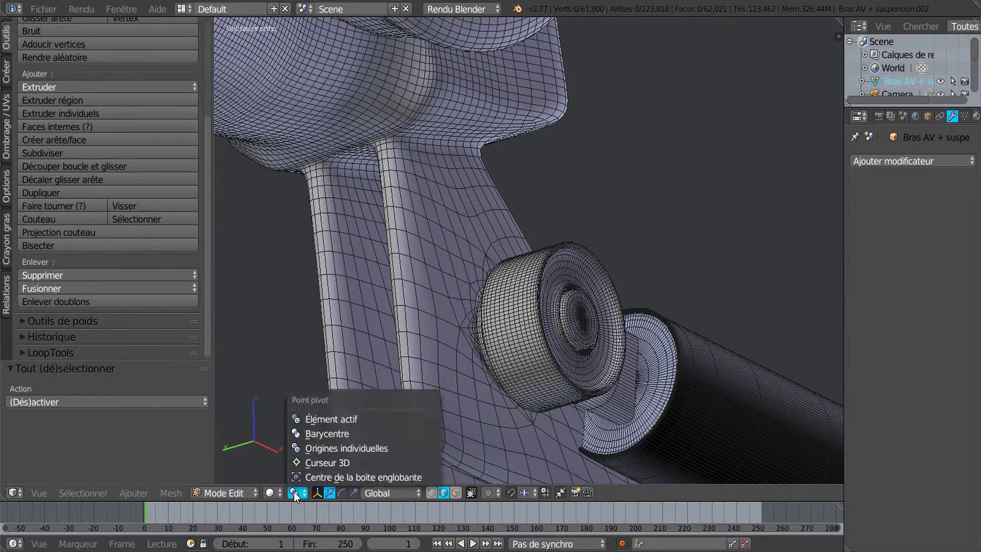
left_click(316, 461)
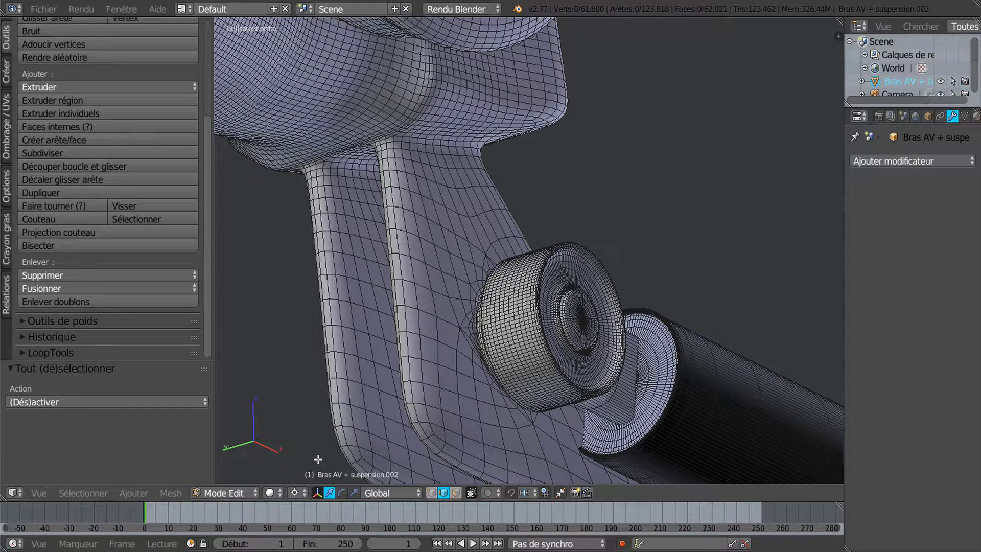
left_click(430, 493)
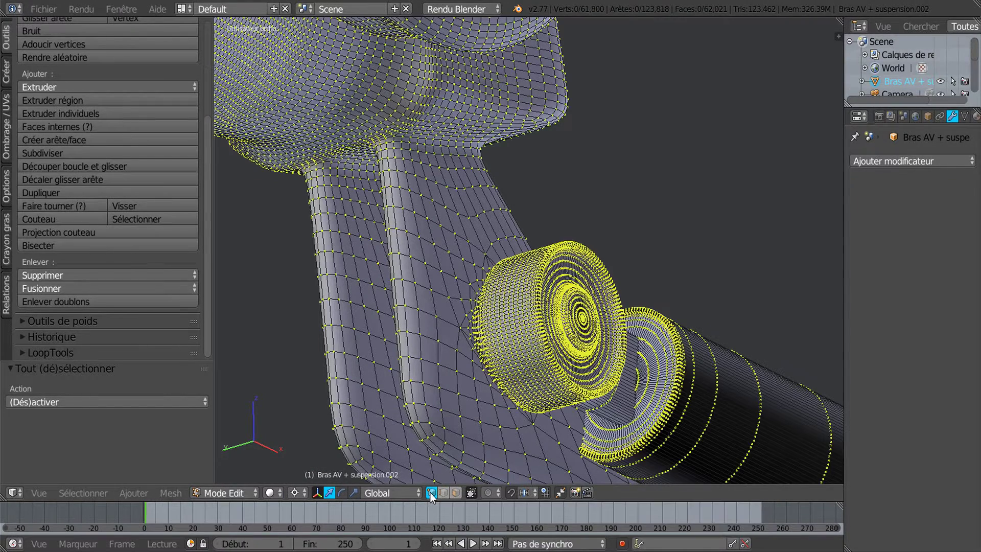
Snap the 3D cursor to the vertex at the upper rounded edge of the outer bracket plate, just below the arm
scroll(388, 273, "up", 3)
scroll(409, 247, "up", 5)
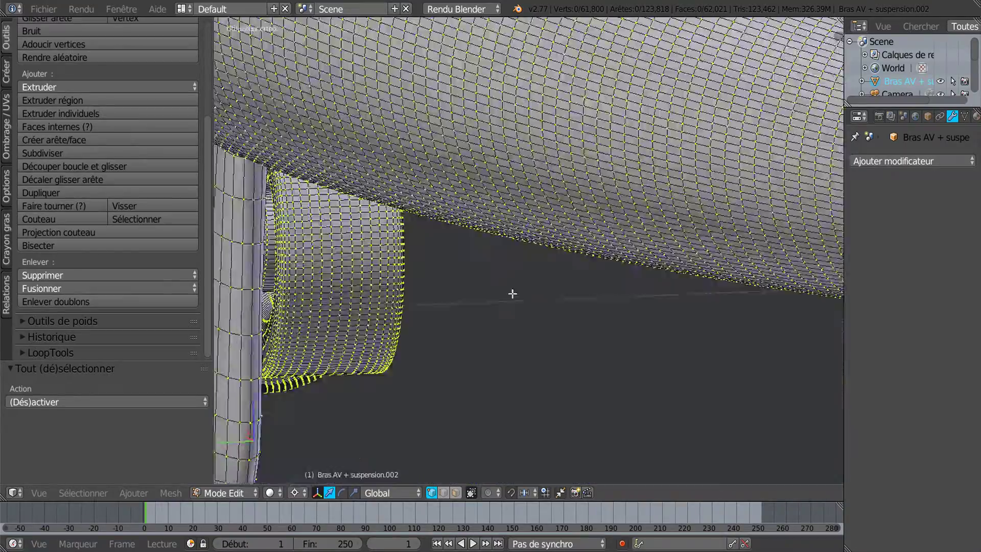
scroll(458, 265, "down", 6)
middle_click_drag(483, 287, 415, 232)
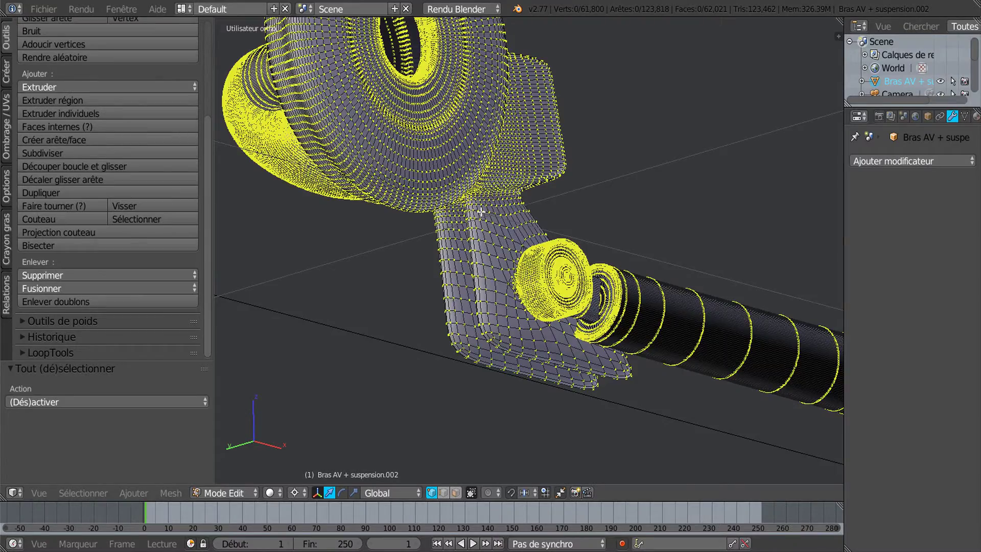
scroll(481, 207, "up", 2)
scroll(482, 198, "up", 4)
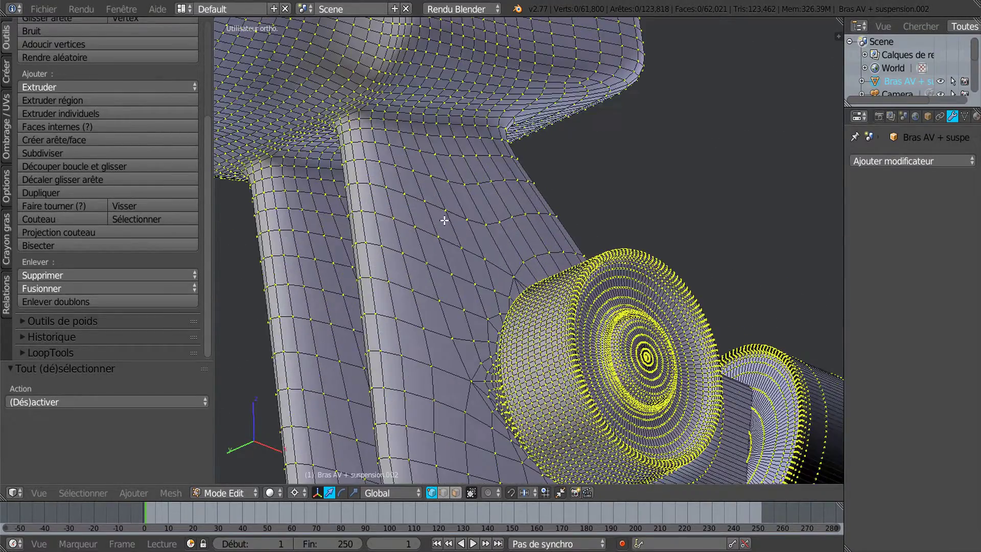
scroll(422, 222, "down", 3)
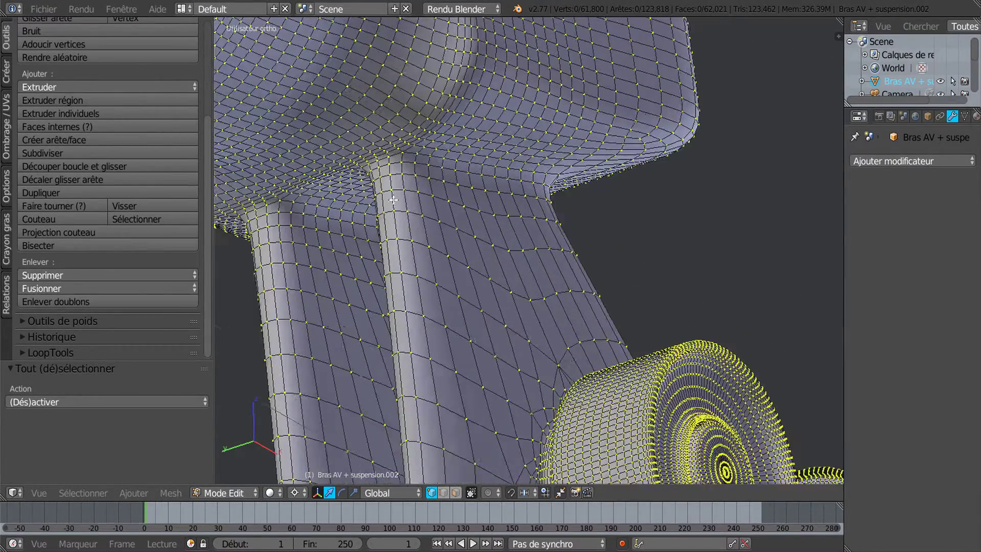
right_click(387, 182)
key("shift+s")
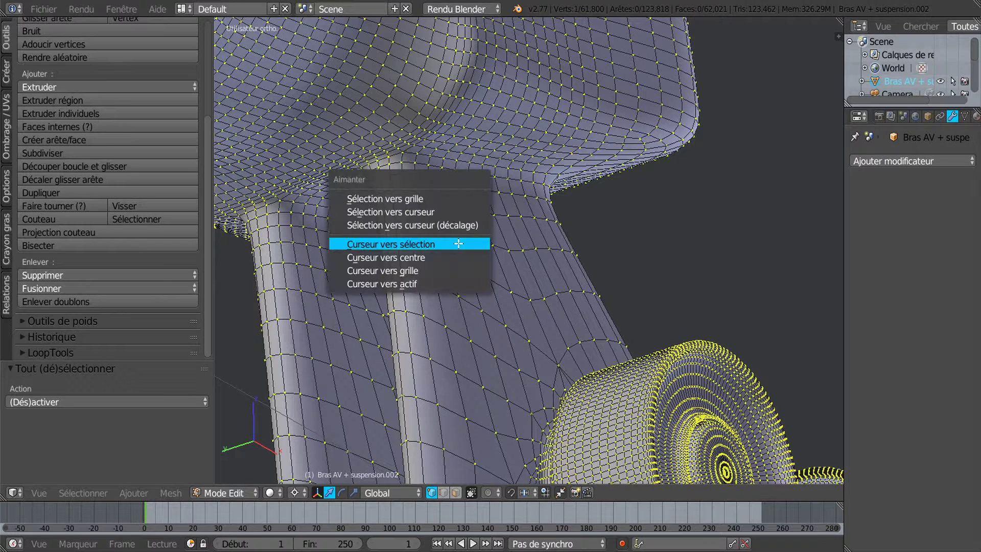
left_click(411, 244)
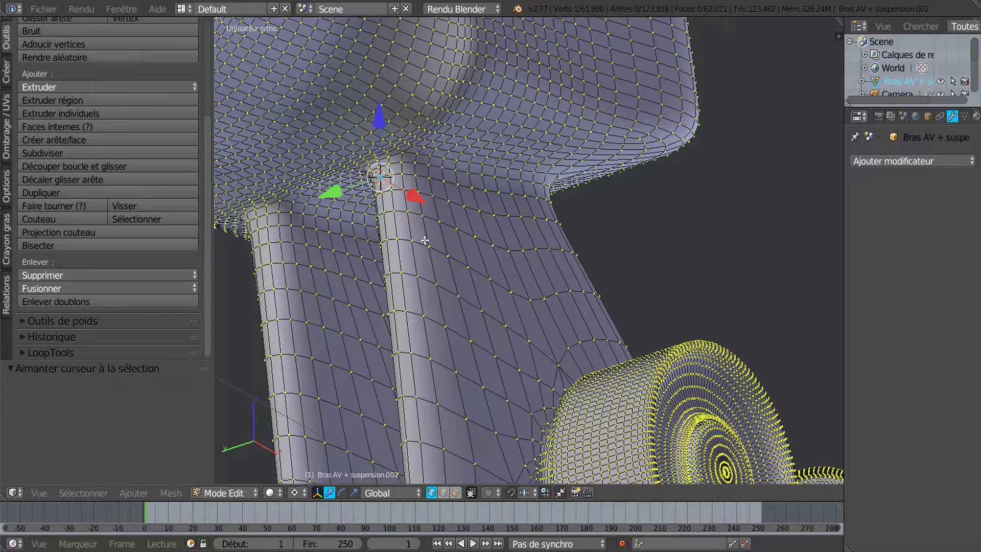
scroll(477, 185, "up", 2)
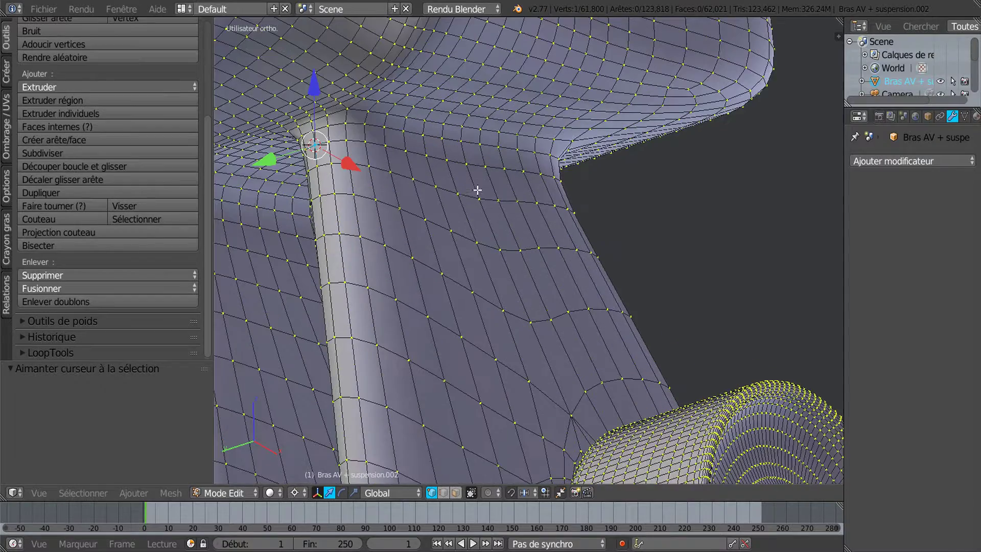
Select the edge loops around the upper ends of both bracket plates and rip them in place to detach the arm
scroll(563, 223, "down", 2)
scroll(545, 230, "up", 3)
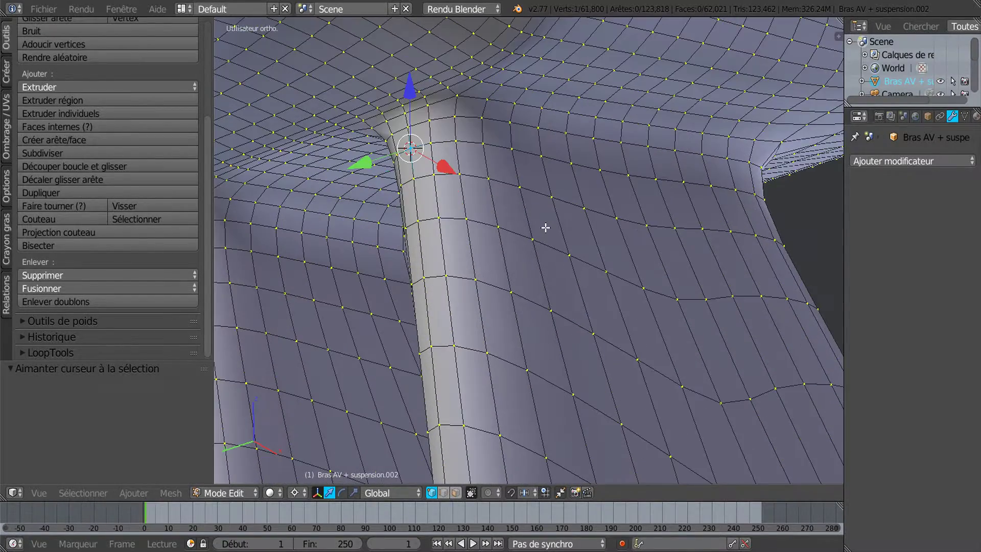
scroll(545, 227, "down", 3)
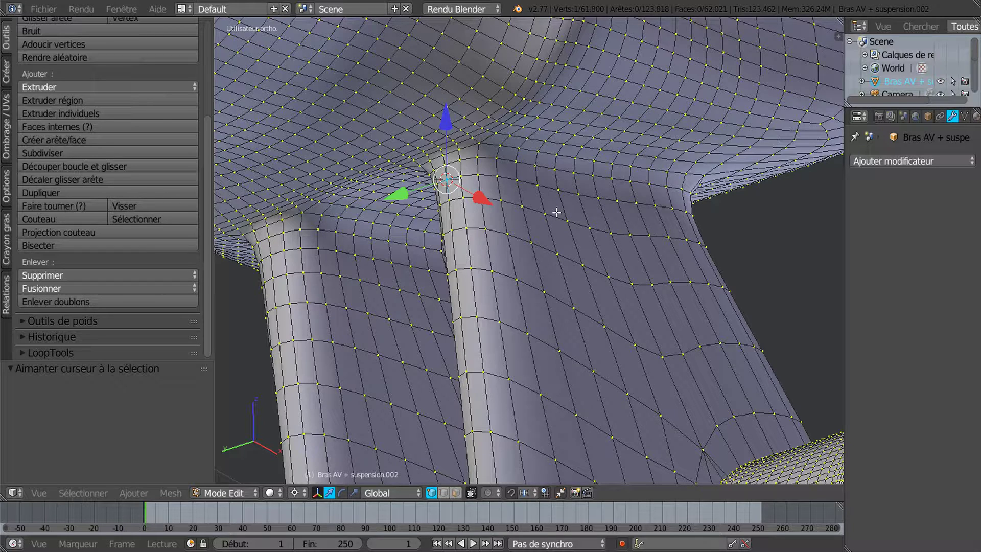
scroll(540, 226, "up", 1)
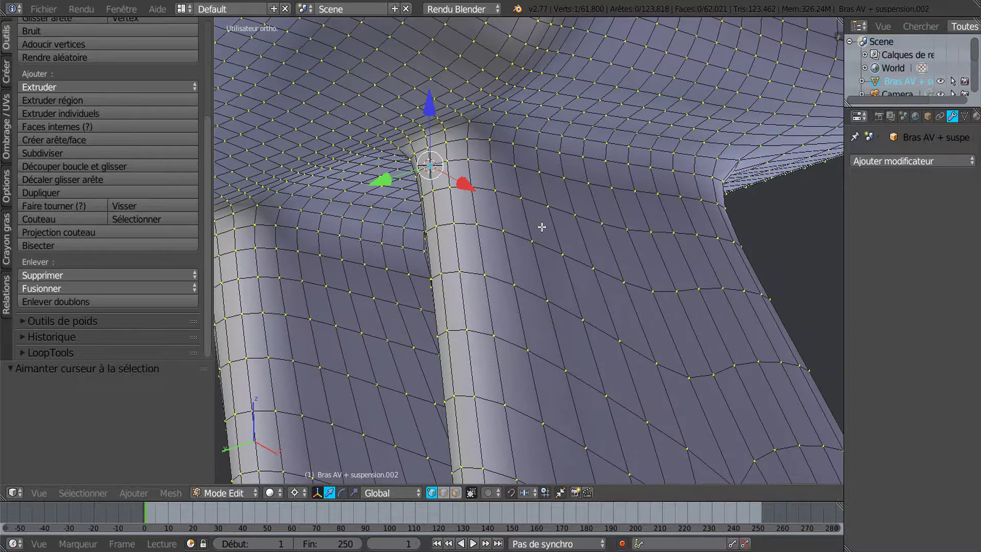
right_click(504, 163, "alt")
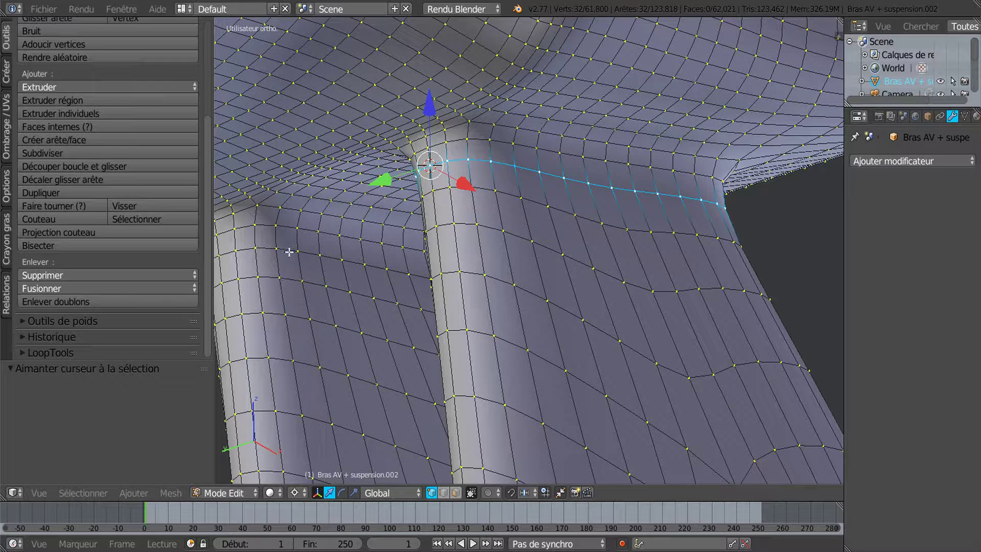
middle_click_drag(377, 260, 465, 252, "shift")
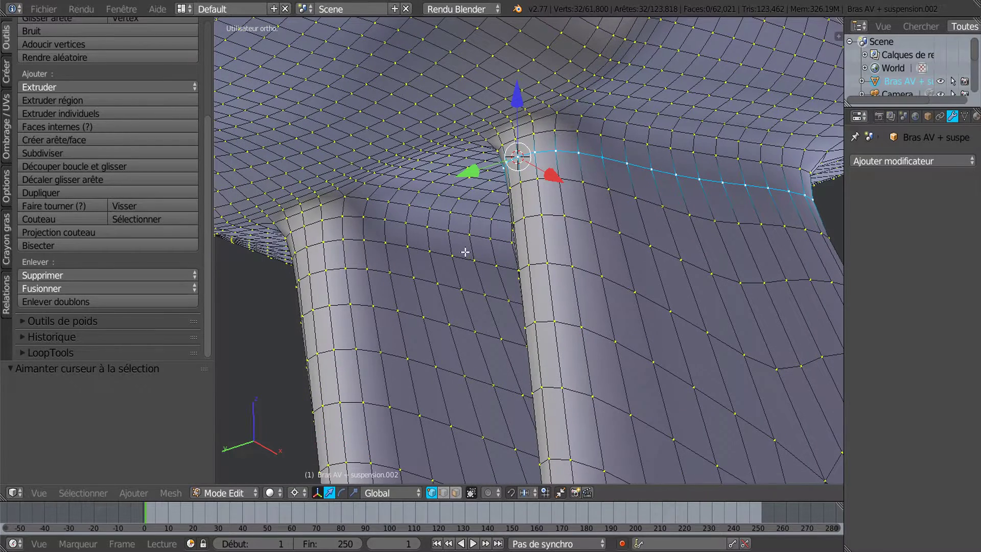
right_click(333, 220, "alt+shift")
scroll(335, 222, "down", 3)
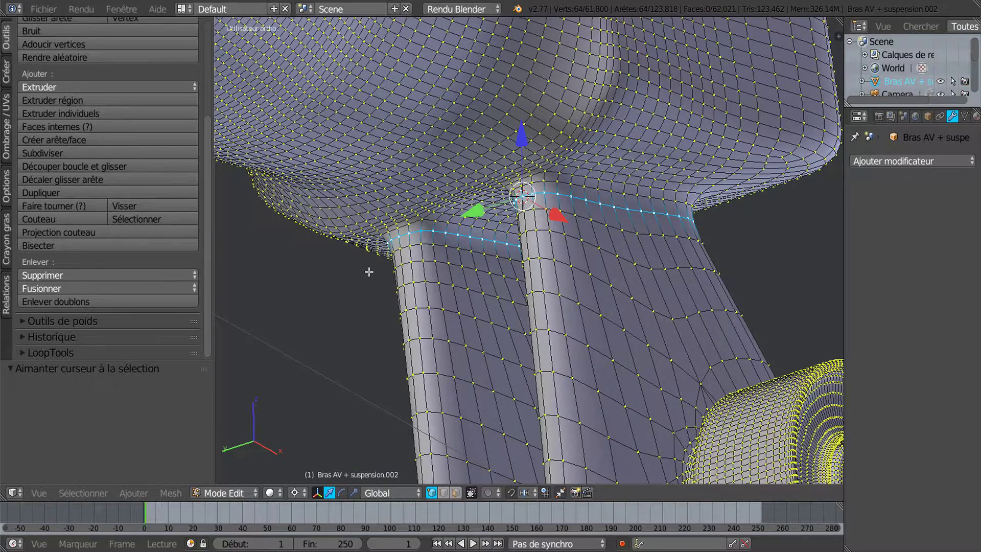
scroll(371, 271, "down", 3)
middle_click_drag(476, 271, 564, 246)
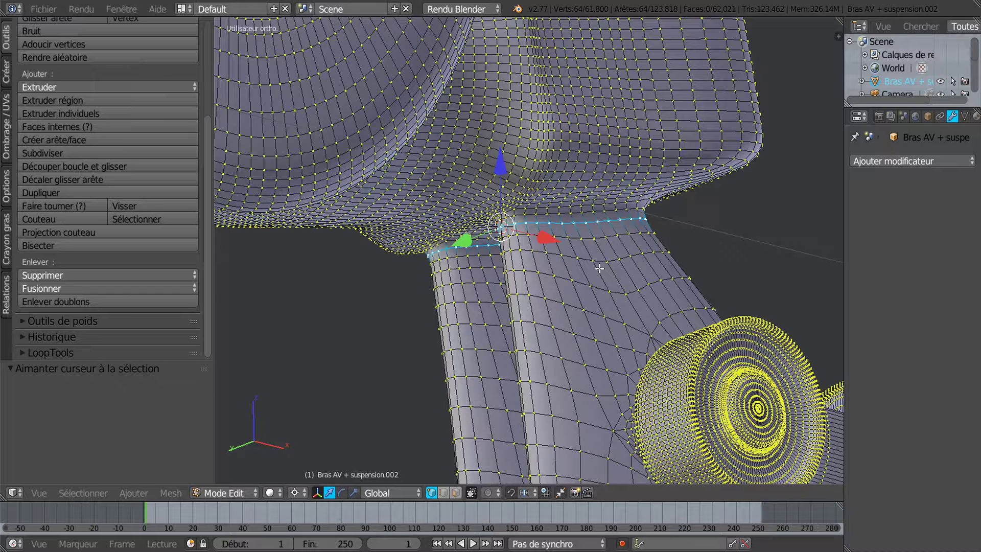
key("shift+d")
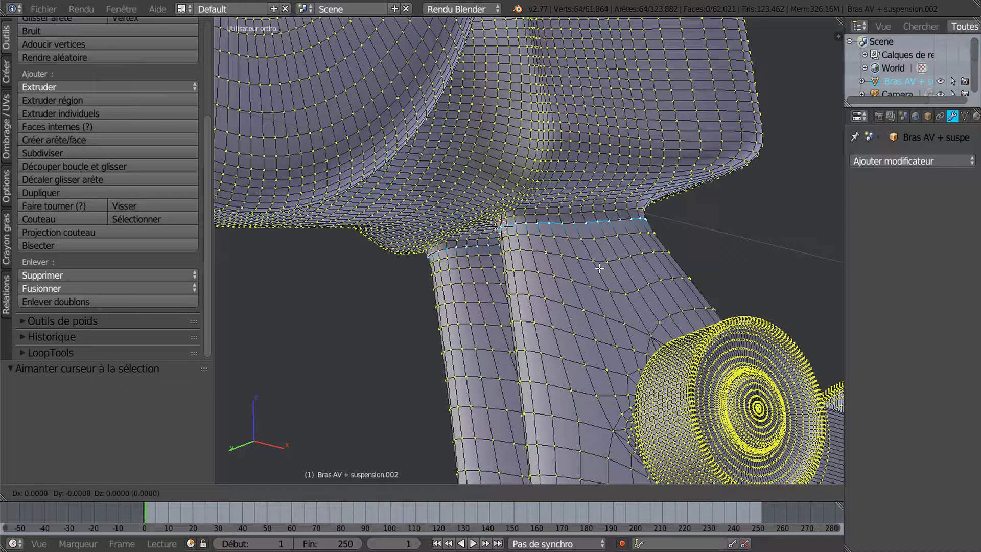
right_click(600, 268)
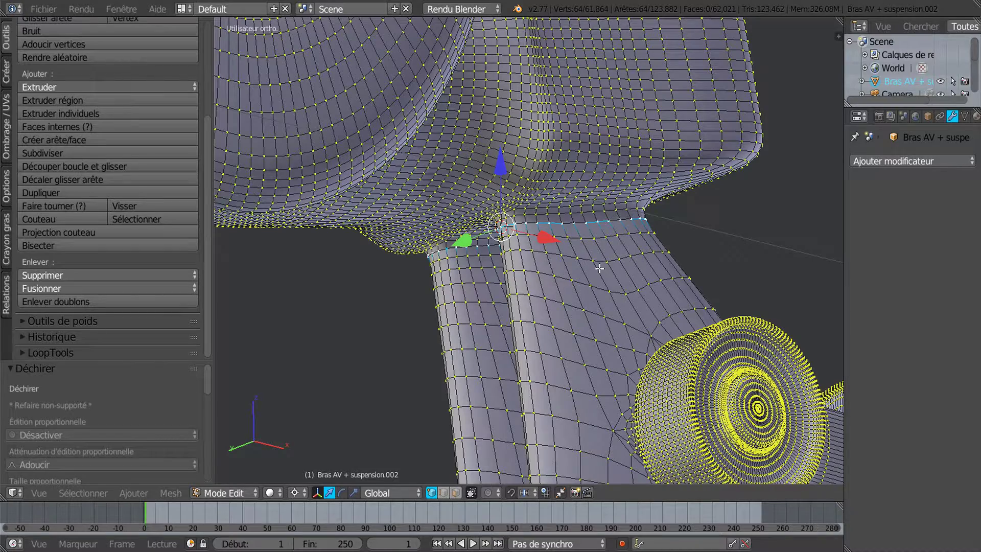
Pick a vertex on the arm just above the outer bracket plate and extend the selection to all linked arm geometry
scroll(599, 268, "up", 2)
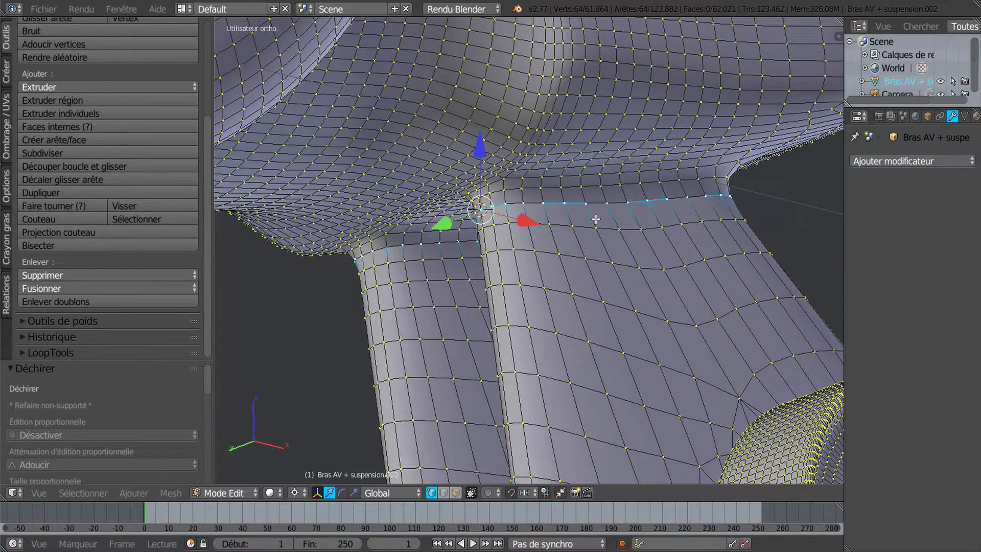
middle_click_drag(627, 235, 551, 273, "shift")
scroll(550, 271, "up", 3)
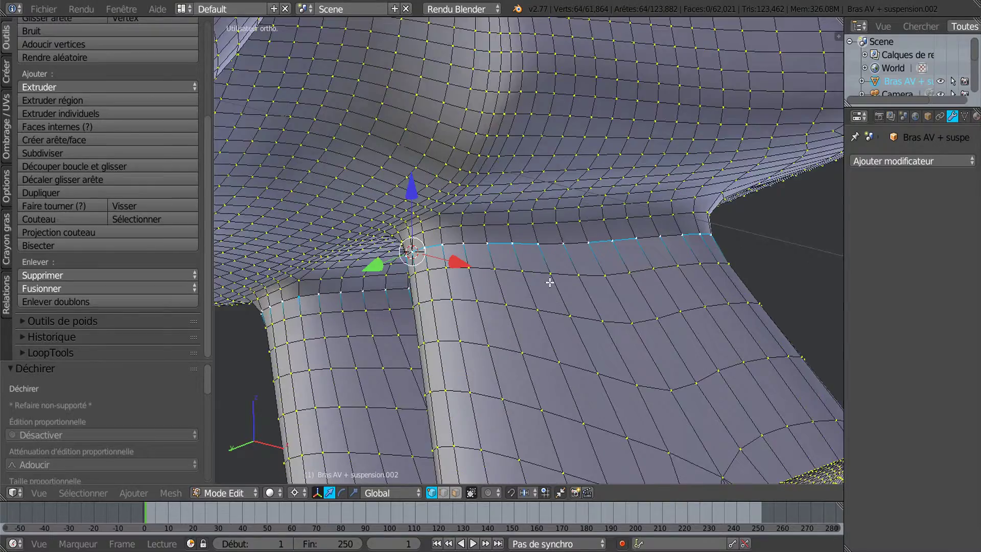
right_click(551, 163)
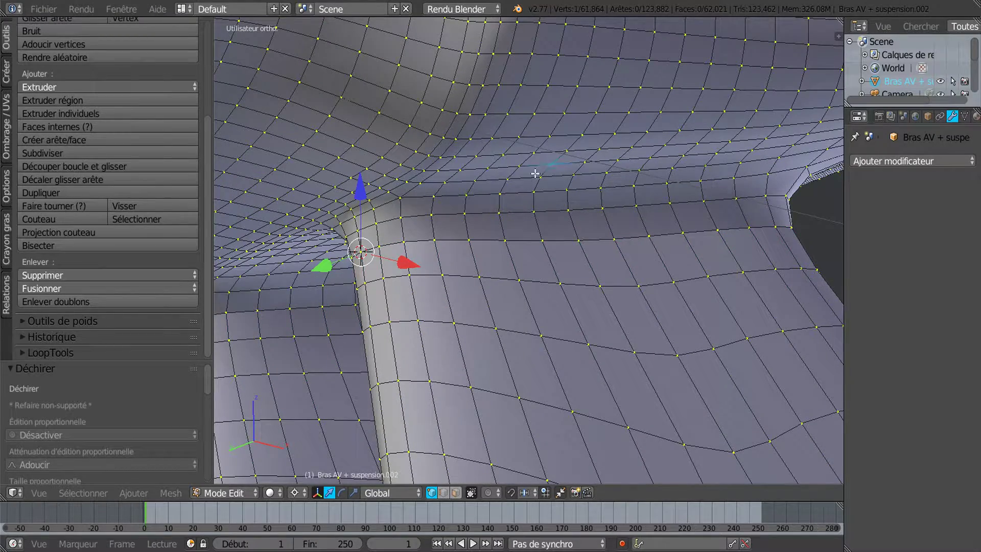
scroll(579, 155, "down", 7)
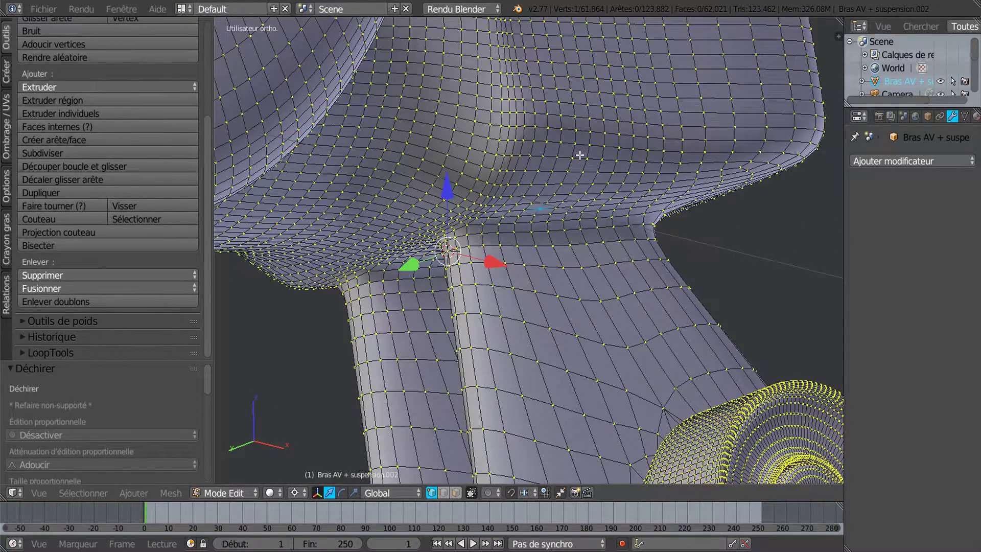
middle_click_drag(553, 184, 554, 179)
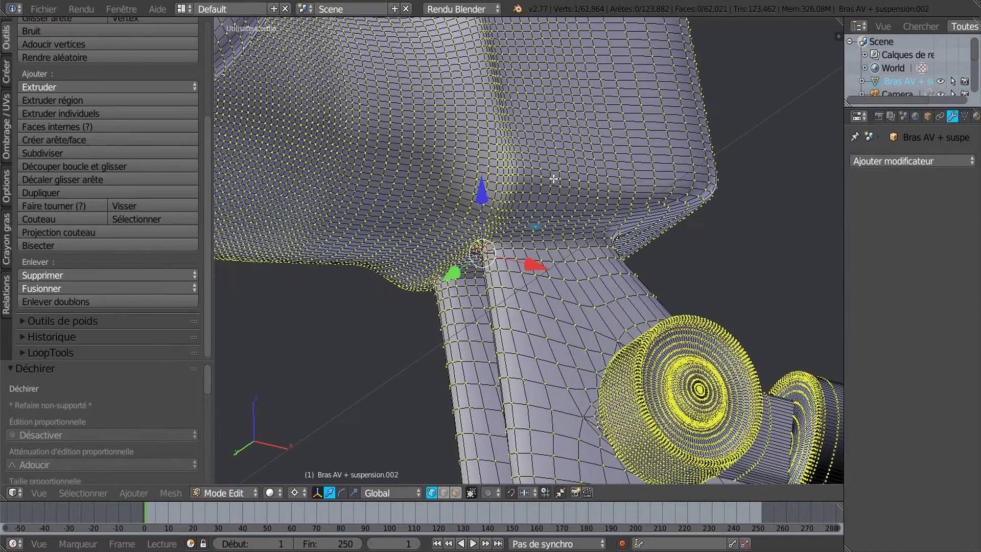
key("ctrl+l")
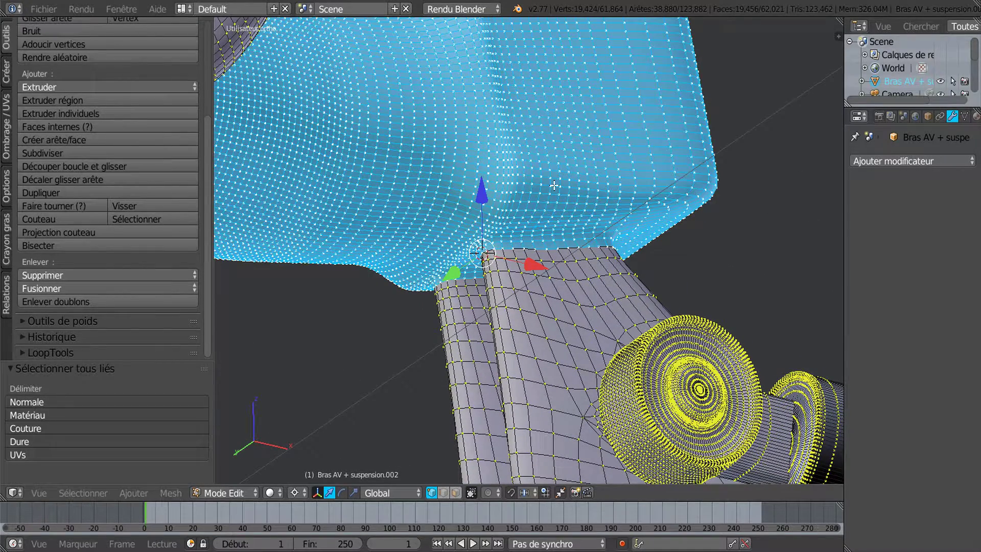
Switch to wireframe display and add the outer bracket plate's ripped upper edge loop to the arm selection
scroll(551, 258, "up", 6)
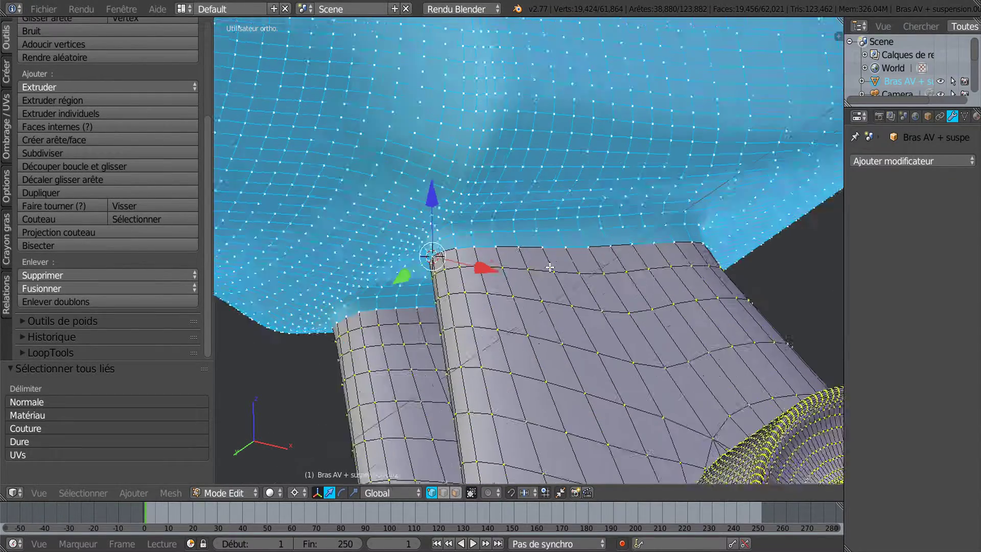
scroll(549, 267, "up", 1)
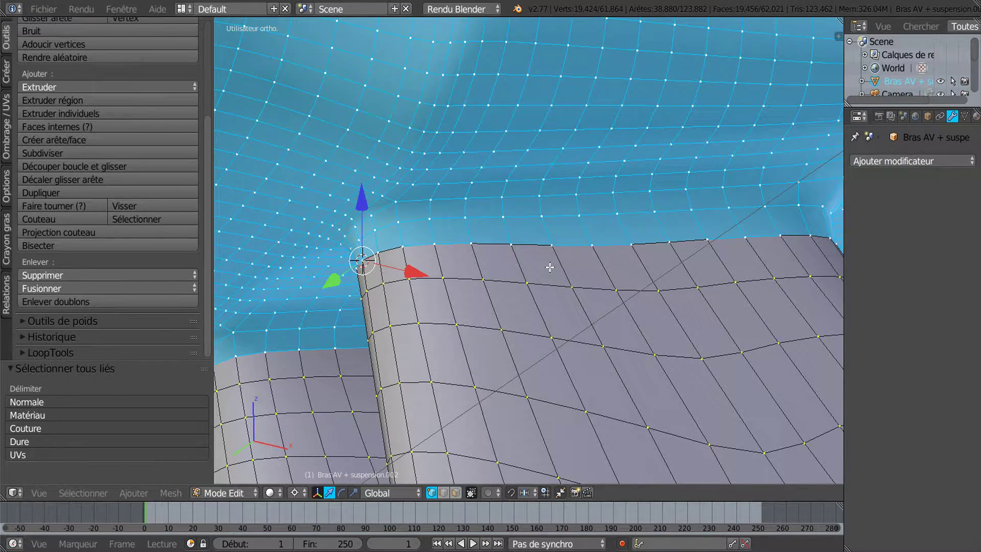
scroll(560, 266, "down", 8)
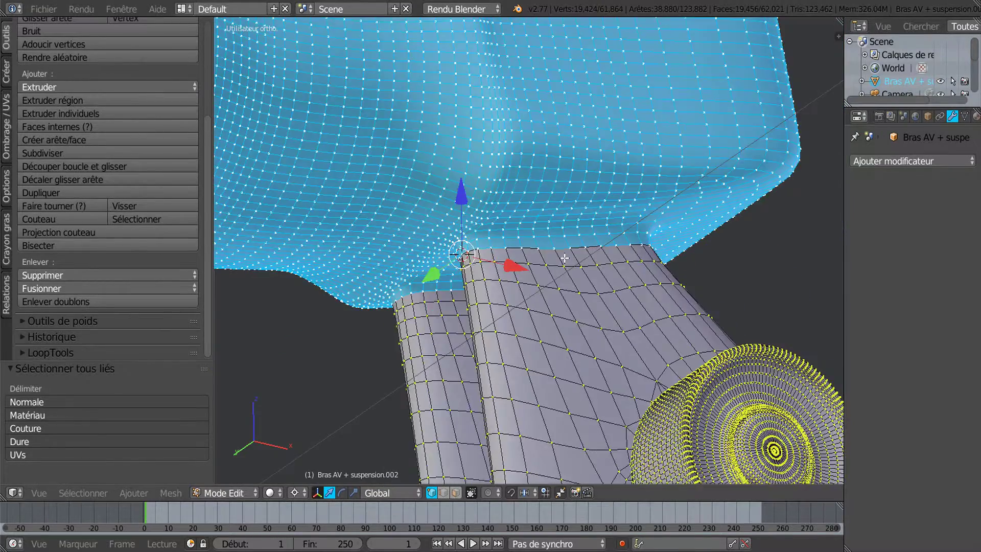
scroll(562, 266, "up", 6)
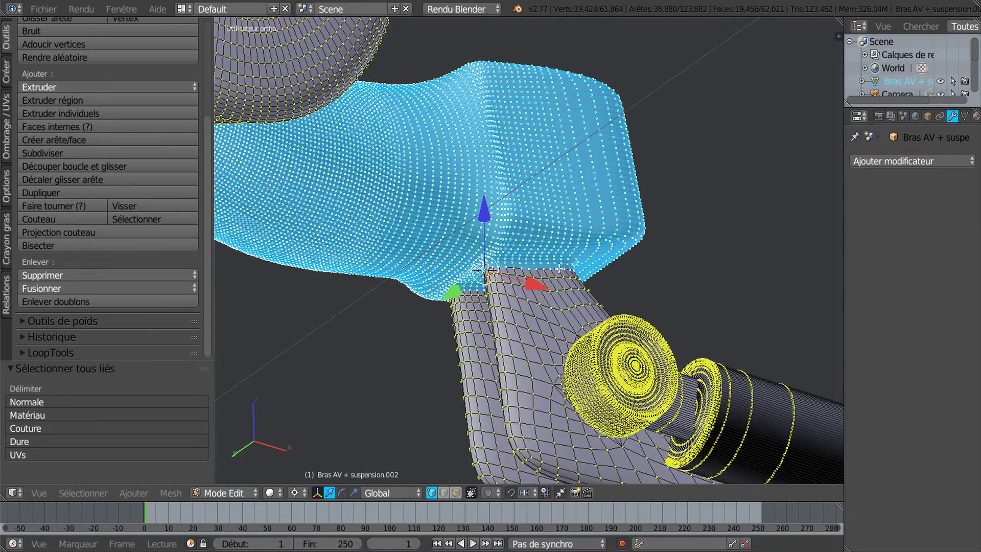
scroll(534, 352, "up", 4)
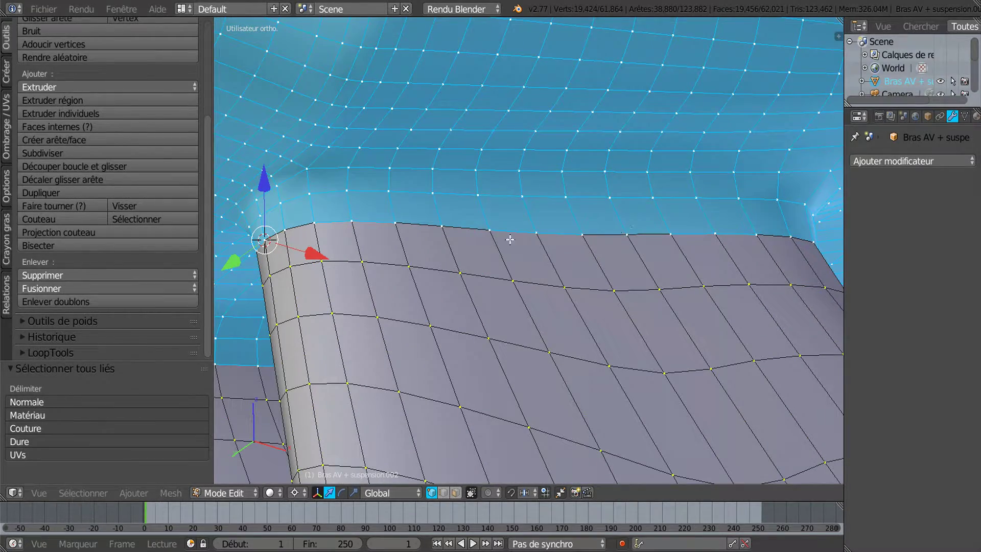
scroll(557, 240, "up", 3)
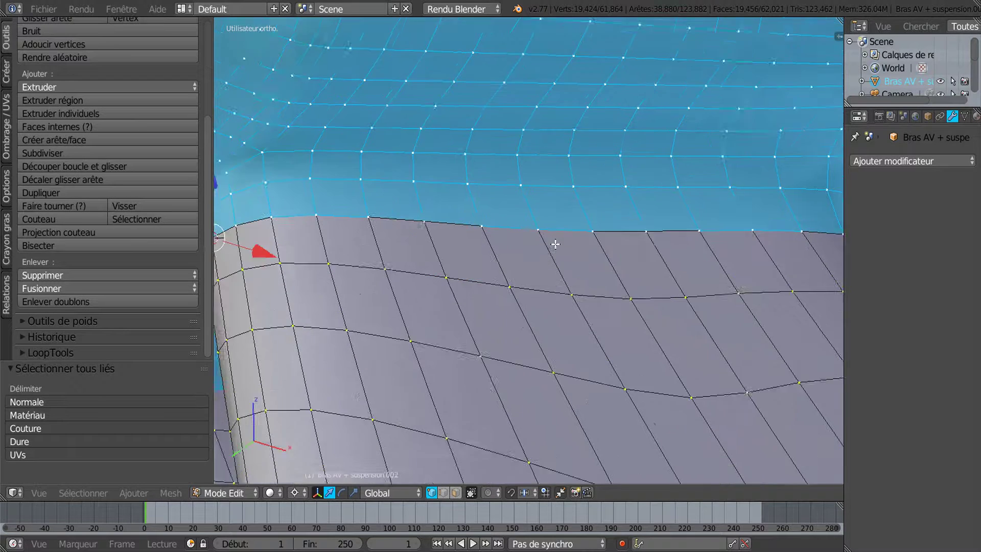
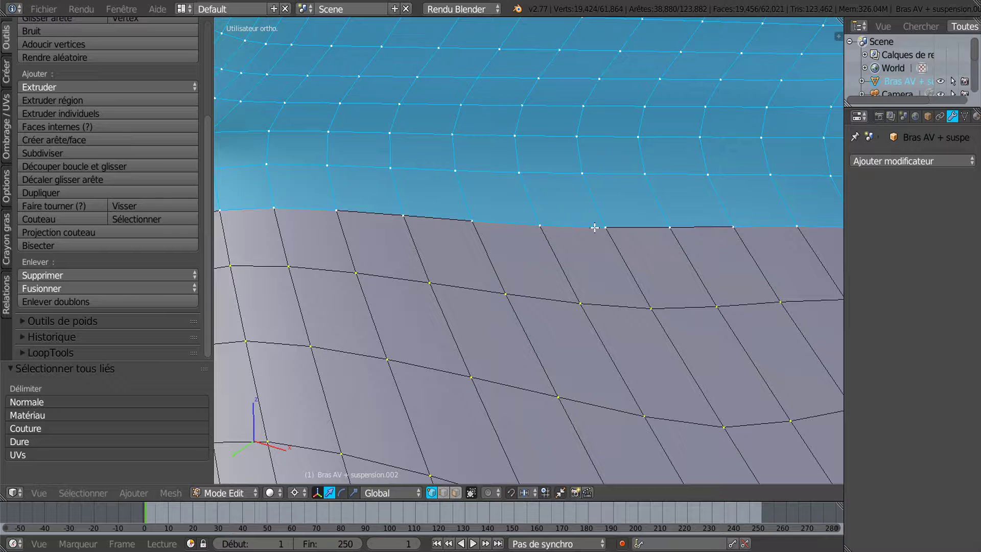
key("z")
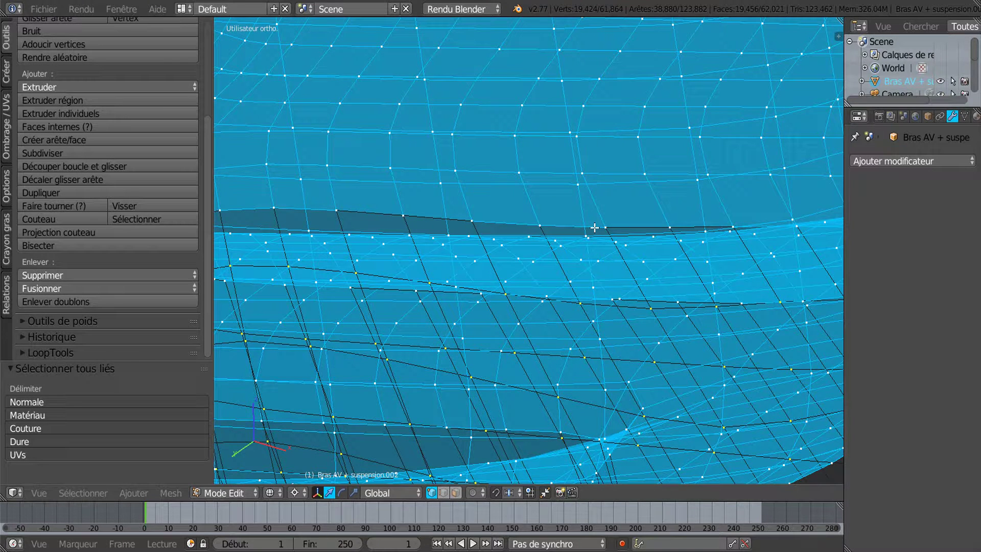
key("l")
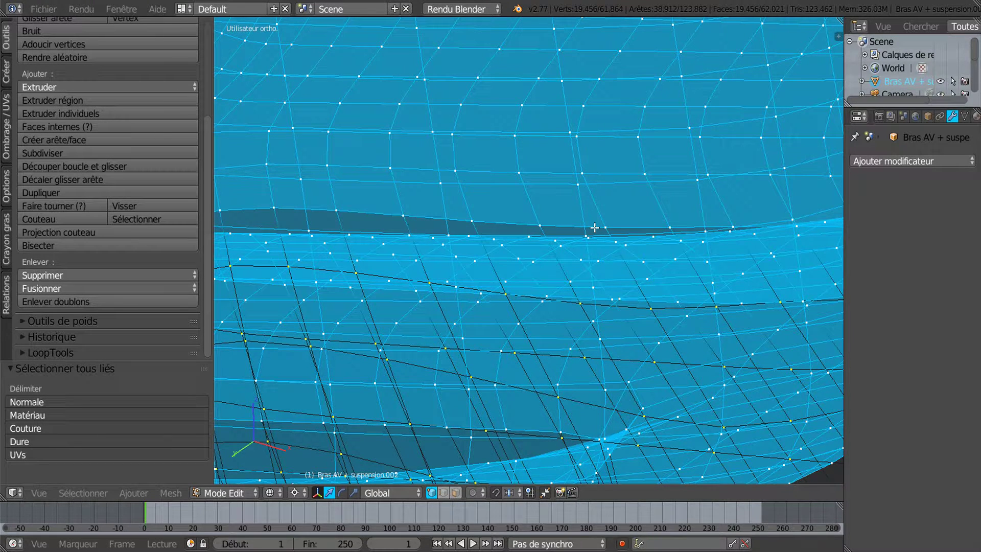
Add the inner bracket plate's ripped upper edge loop to the selection as well
scroll(572, 258, "down", 2)
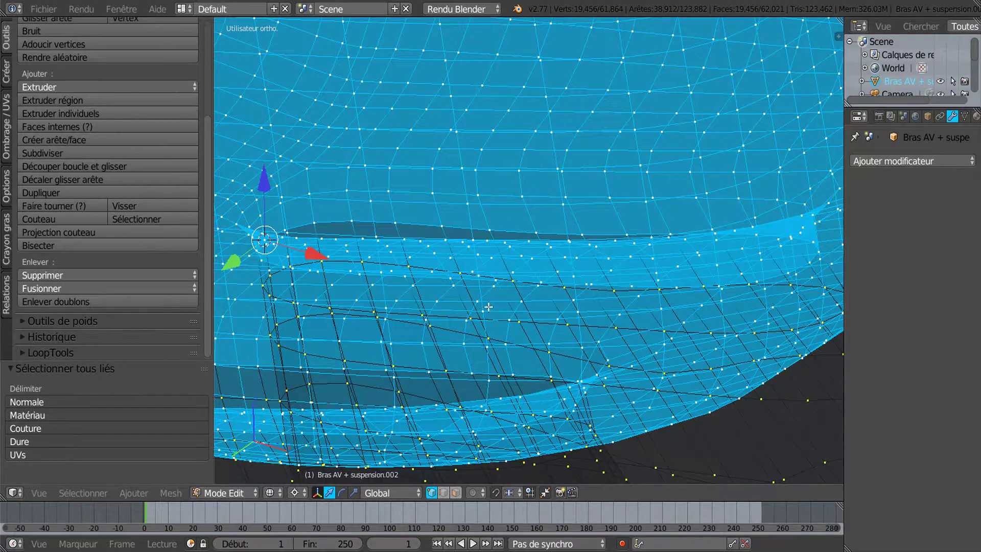
scroll(555, 295, "down", 1)
middle_click_drag(556, 295, 732, 227, "shift")
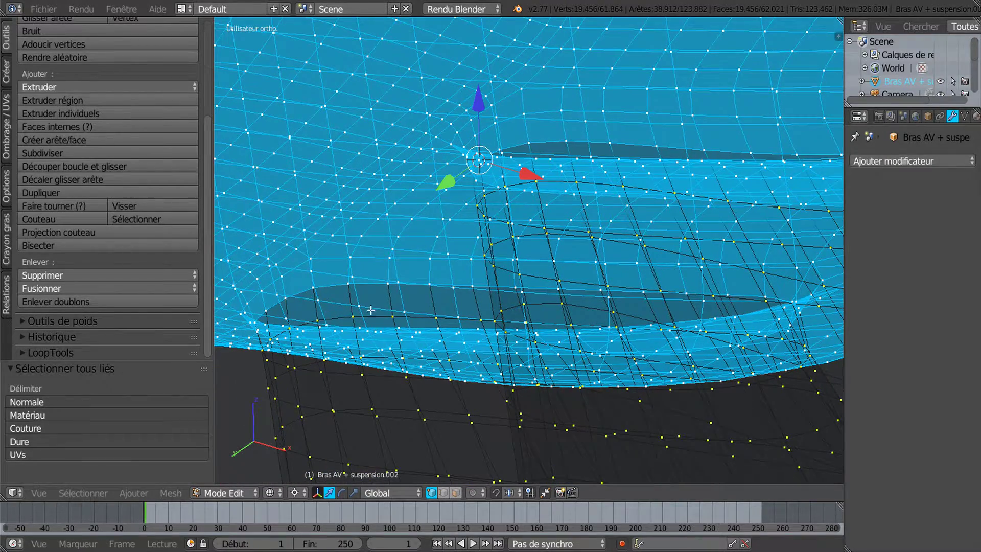
middle_click_drag(371, 310, 503, 266, "shift")
scroll(468, 272, "up", 3)
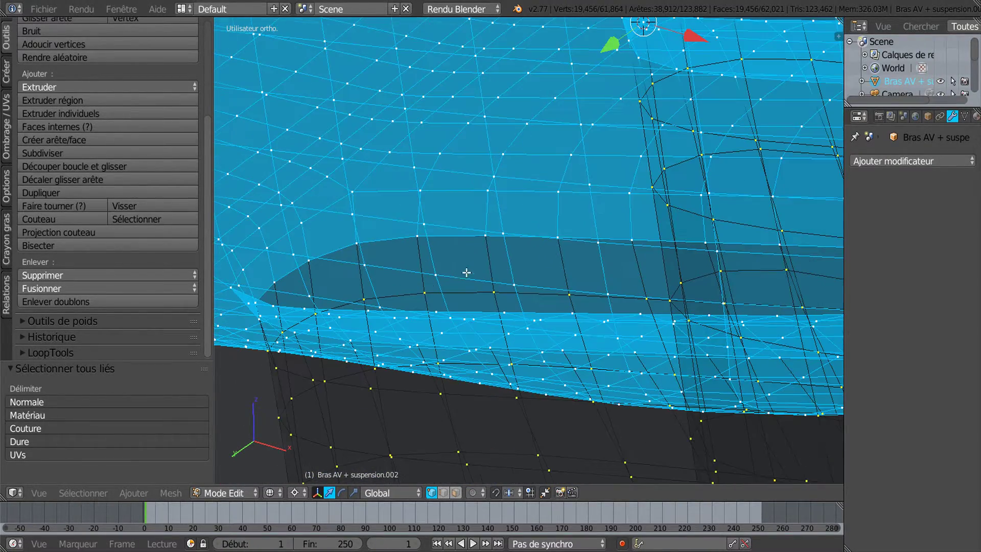
right_click(474, 237, "alt+shift")
scroll(481, 260, "down", 3)
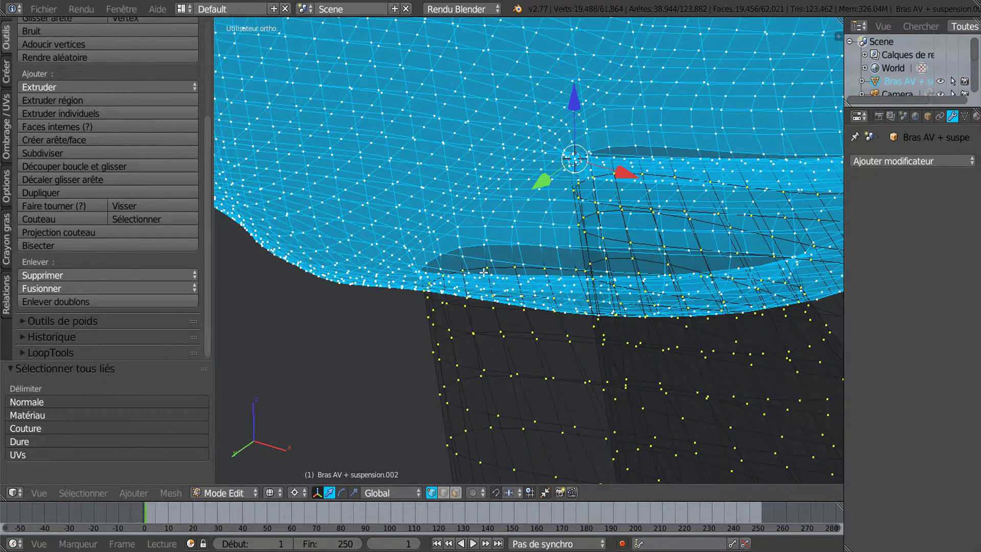
scroll(483, 272, "down", 2)
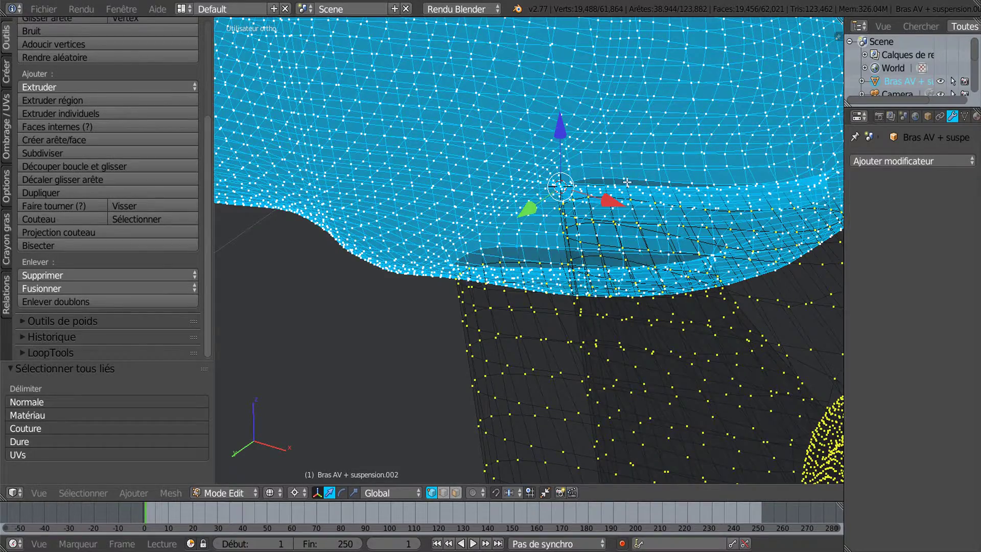
Return to solid display and remove the duplicate vertices along the ripped loops with a merge distance of 0.0001
key("z")
scroll(584, 249, "up", 2)
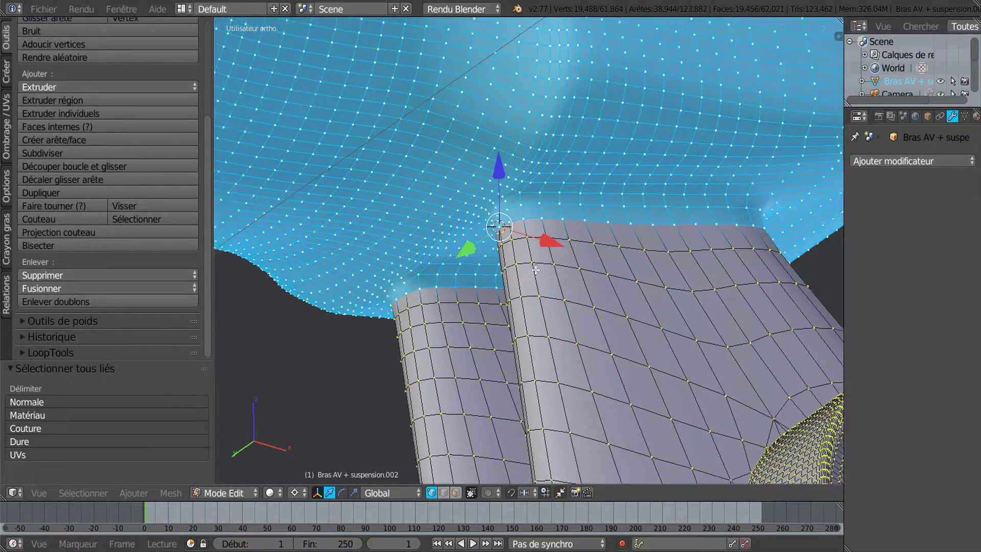
scroll(708, 246, "up", 1)
scroll(709, 245, "up", 1)
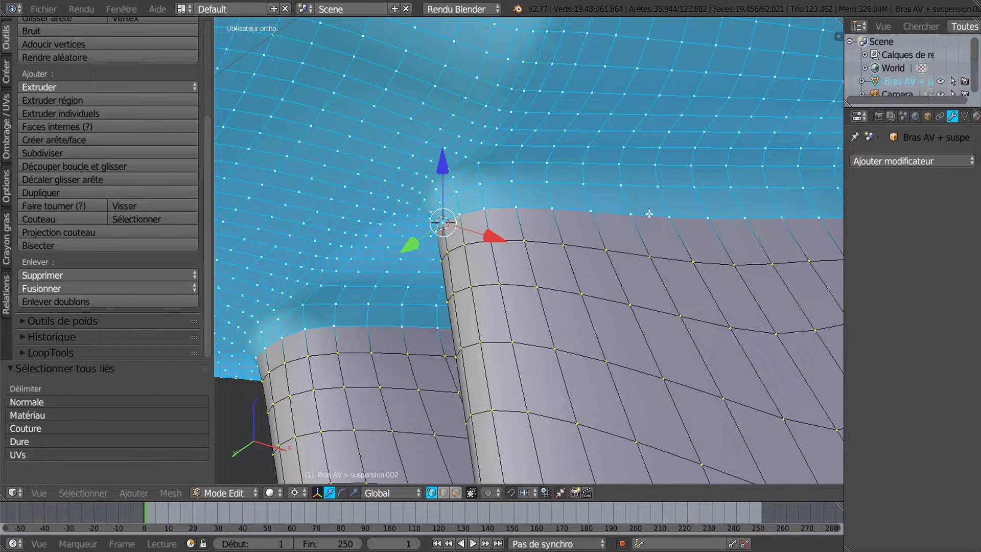
scroll(659, 219, "down", 4)
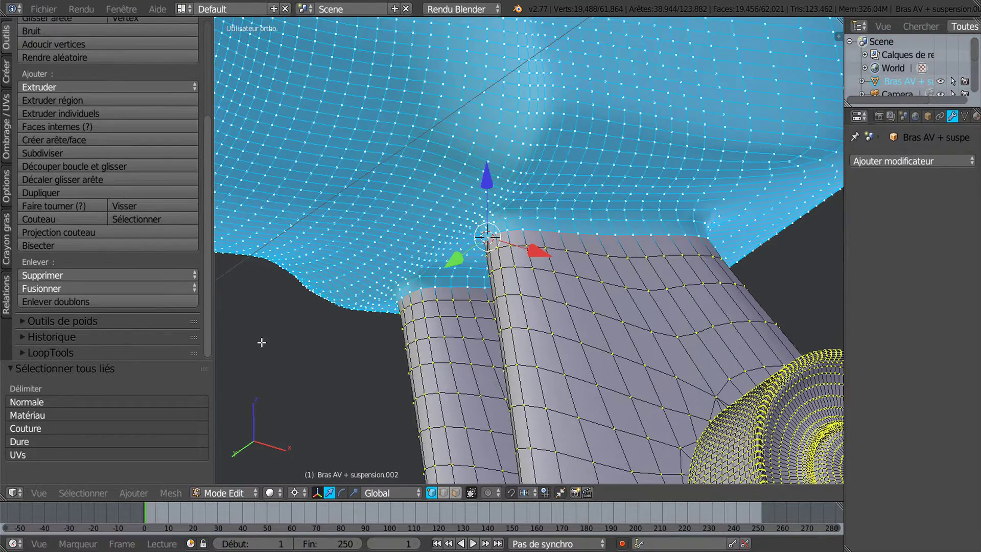
left_click(51, 301)
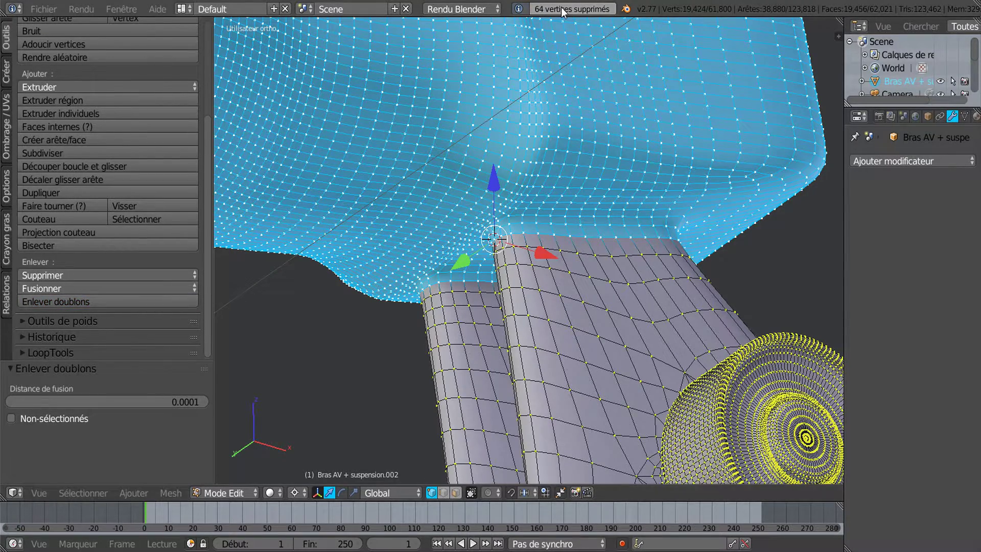
scroll(617, 310, "down", 7)
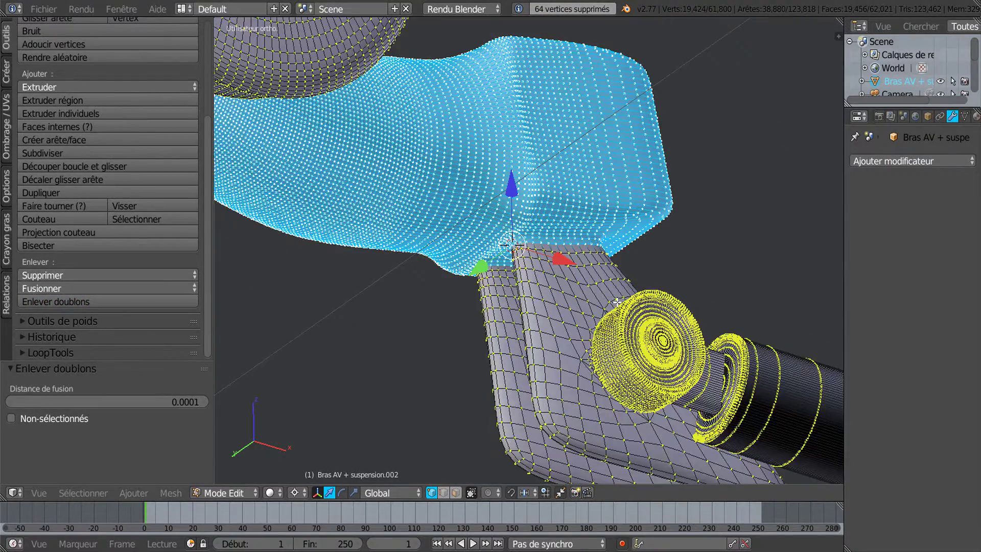
middle_click_drag(583, 290, 550, 319)
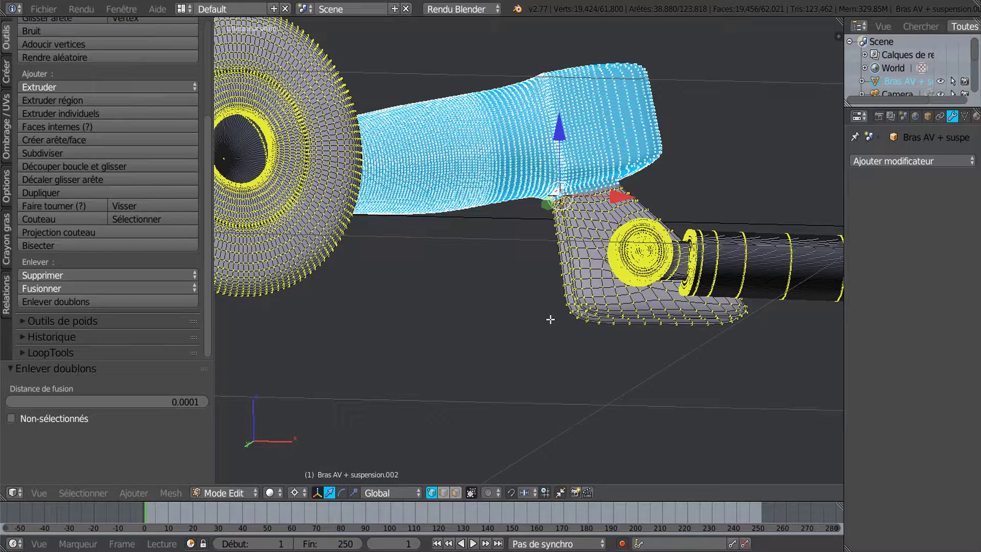
Rotate the arm selection about -17.6° around the cursor in the front orthographic view, swinging its wheel end downward
key("KP_5")
key("KP_1")
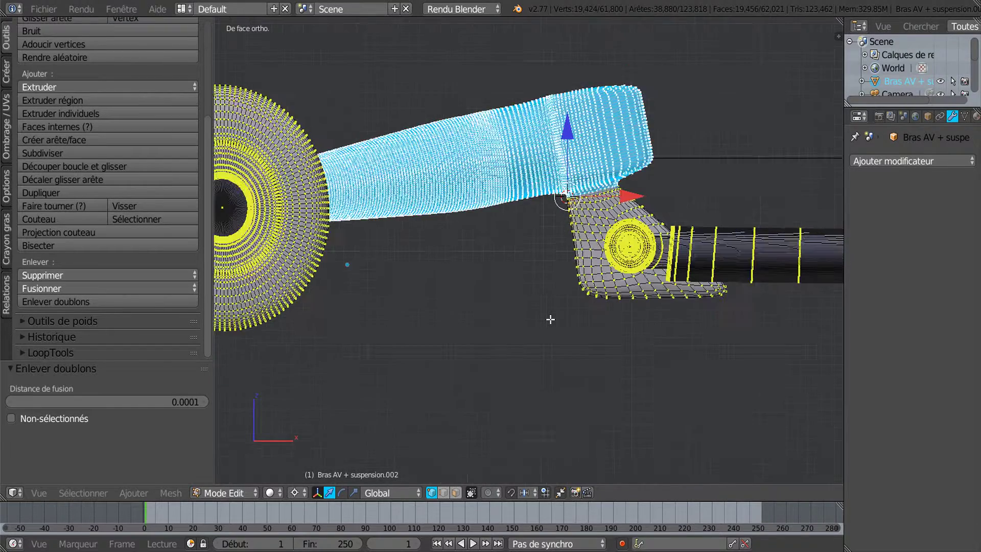
middle_click_drag(582, 326, 643, 316, "shift")
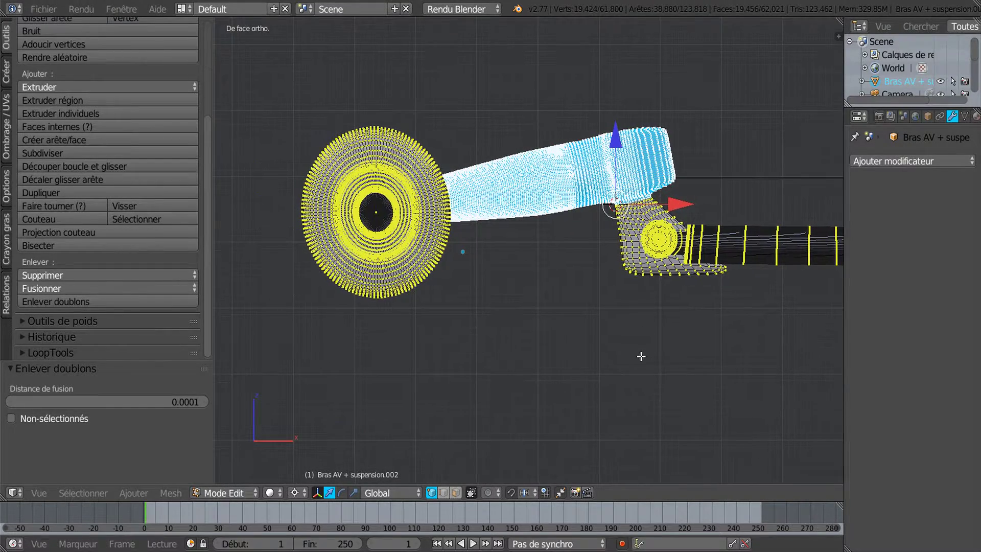
key("r")
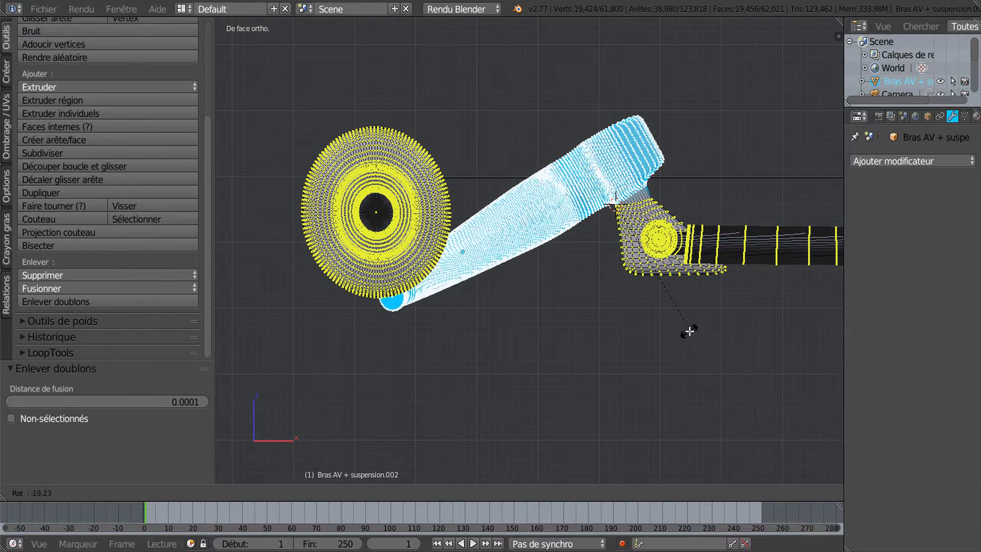
left_click(688, 334)
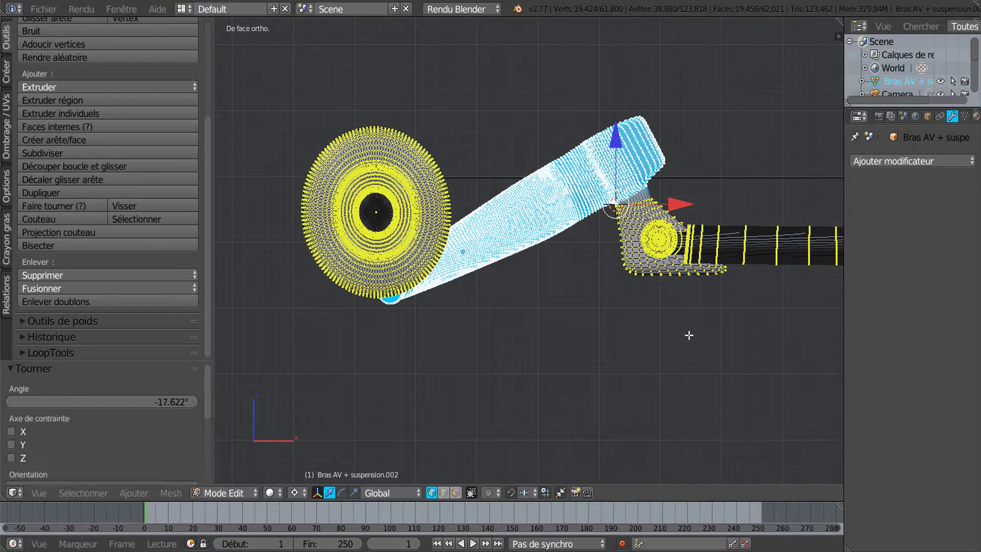
From the top view, shift the arm about 0.002 along X to line its end up with the wheel hub
scroll(361, 305, "up", 1)
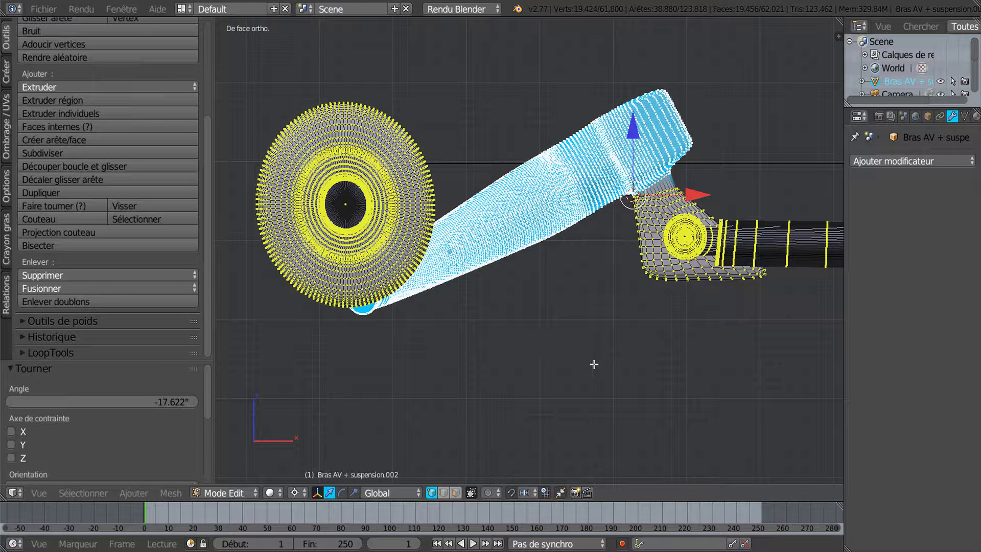
key("KP_7")
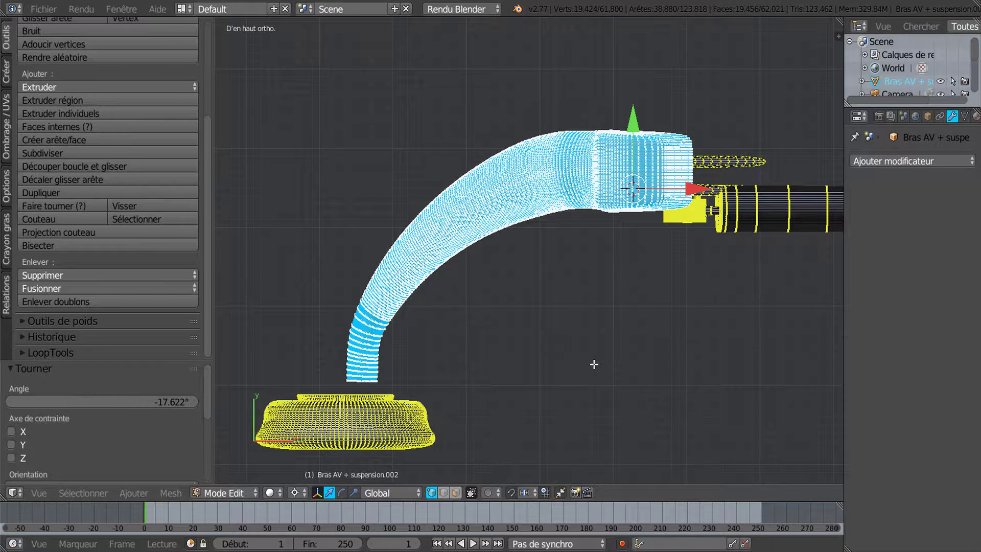
scroll(593, 364, "down", 1)
middle_click_drag(595, 364, 624, 346, "shift")
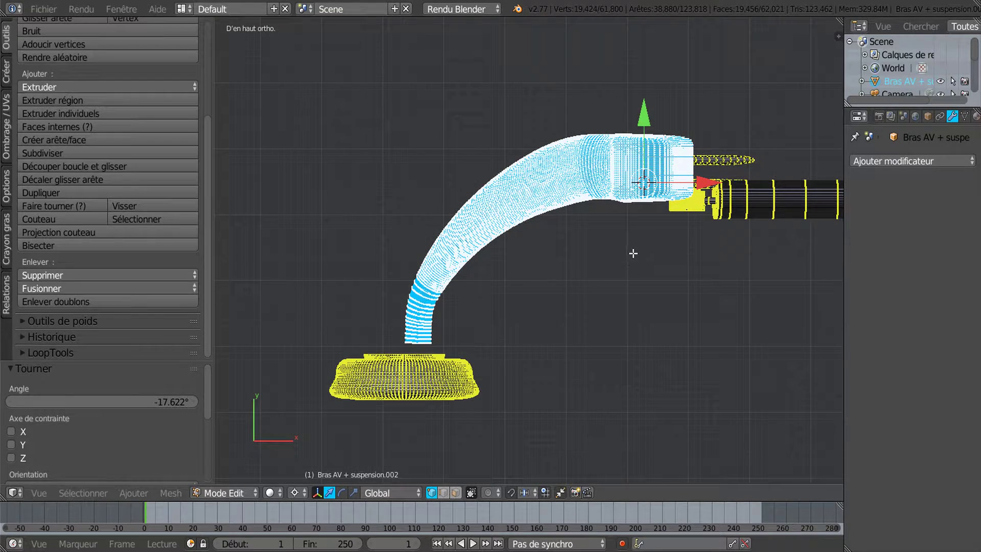
mouse_move(708, 186)
left_mouse_down()
mouse_move(690, 201)
mouse_move(707, 185)
left_mouse_up()
scroll(464, 328, "up", 2)
middle_click_drag(394, 353, 565, 298, "shift")
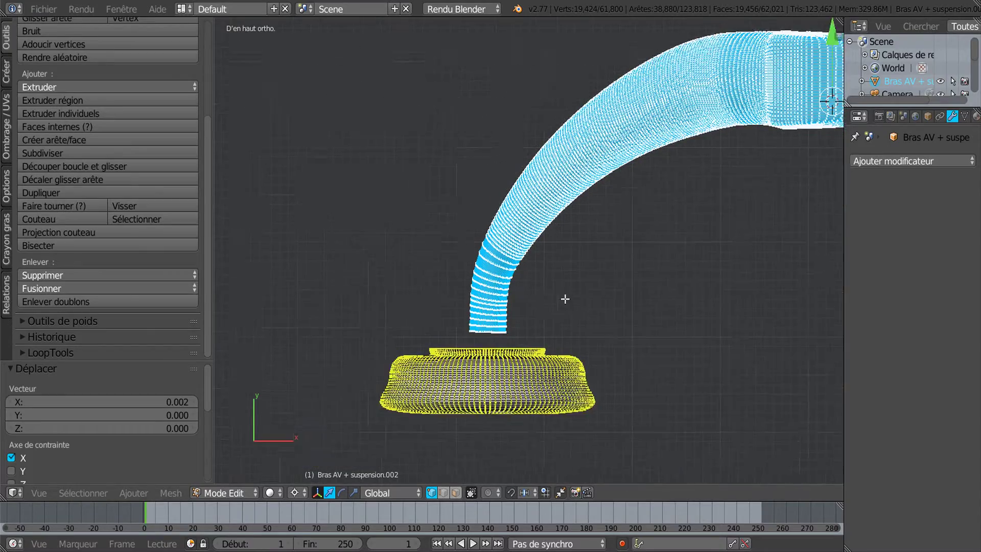
middle_click_drag(654, 396, 633, 309)
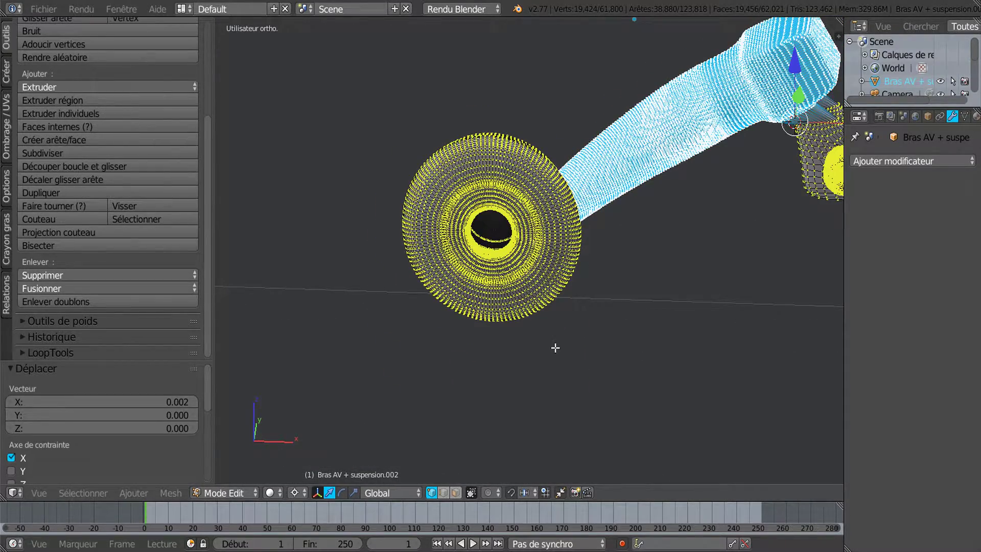
key("KP_1")
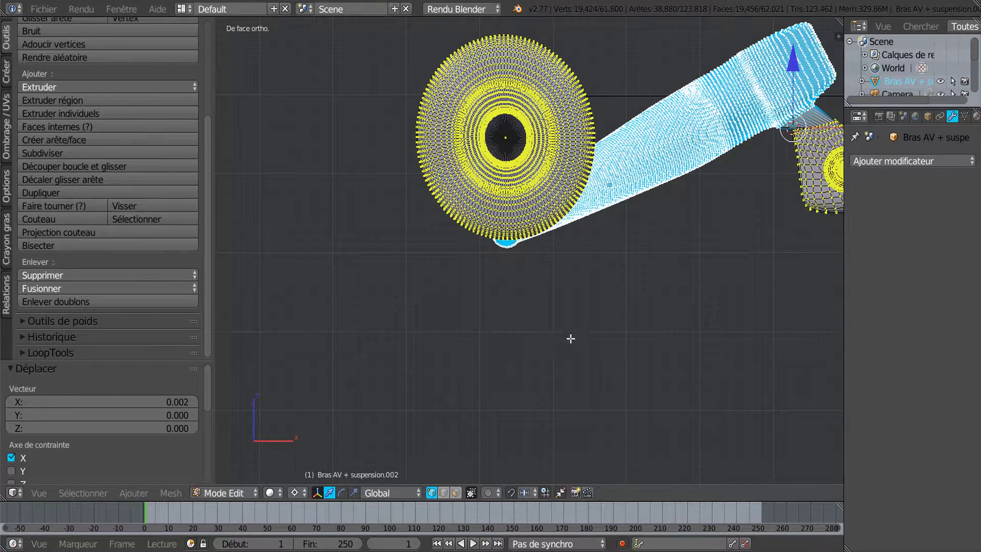
Select the uppermost edge loops on both bracket plates below the stretched faces and edge-slide them toward the arm by a factor of about 0.55
middle_click_drag(658, 315, 357, 439, "shift")
scroll(604, 304, "up", 1)
scroll(604, 304, "up", 6)
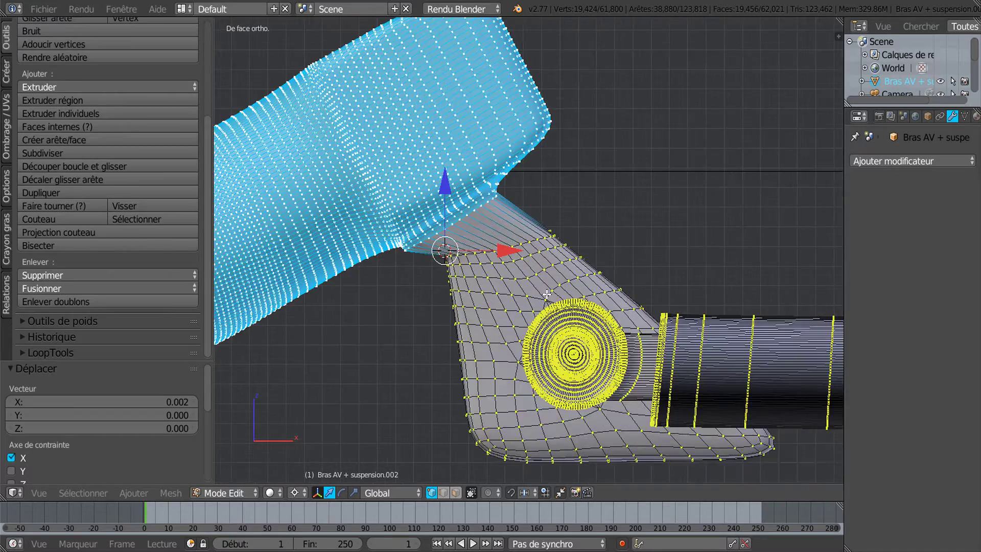
scroll(536, 245, "up", 2)
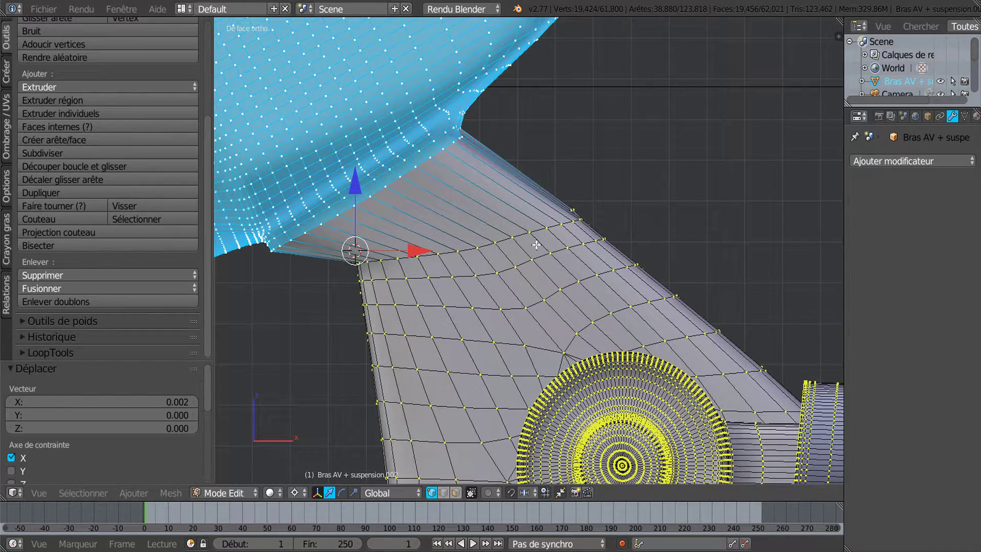
middle_click_drag(565, 274, 527, 275)
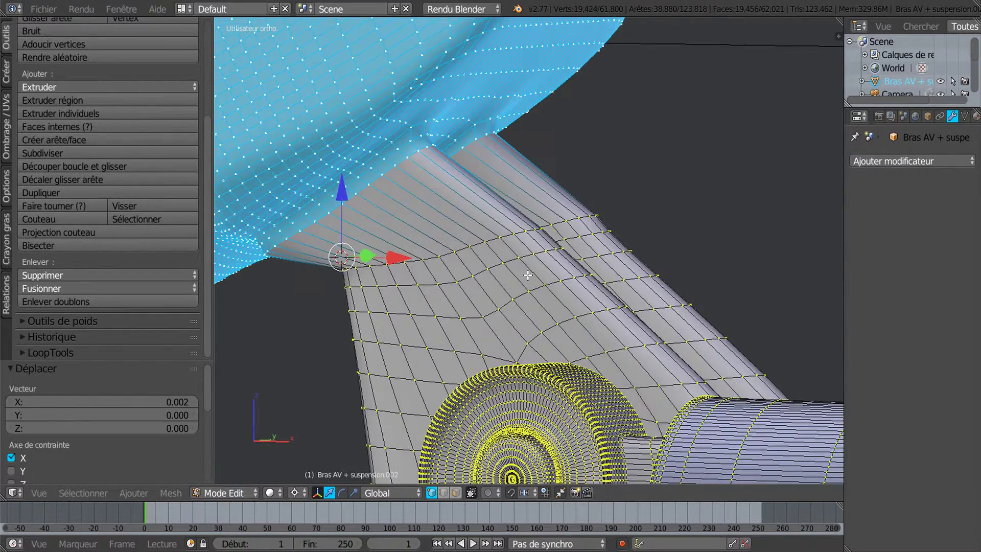
scroll(527, 282, "up", 2)
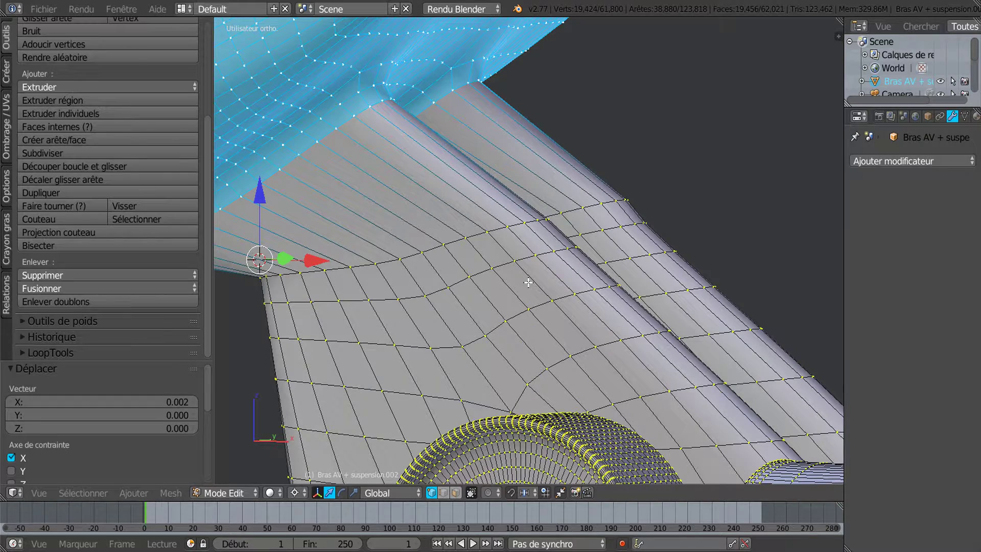
right_click(498, 230, "alt")
right_click(573, 211, "alt+shift")
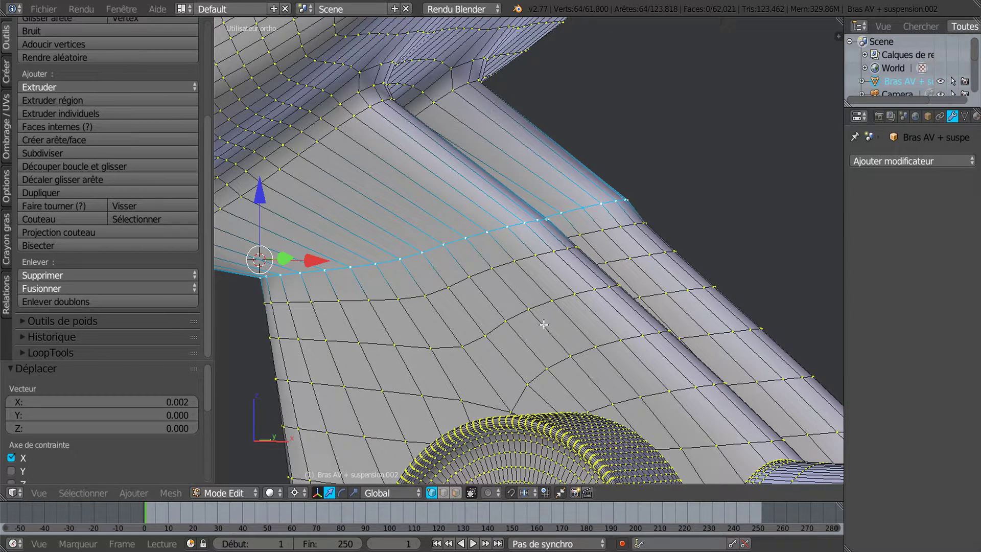
key("g")
key("g")
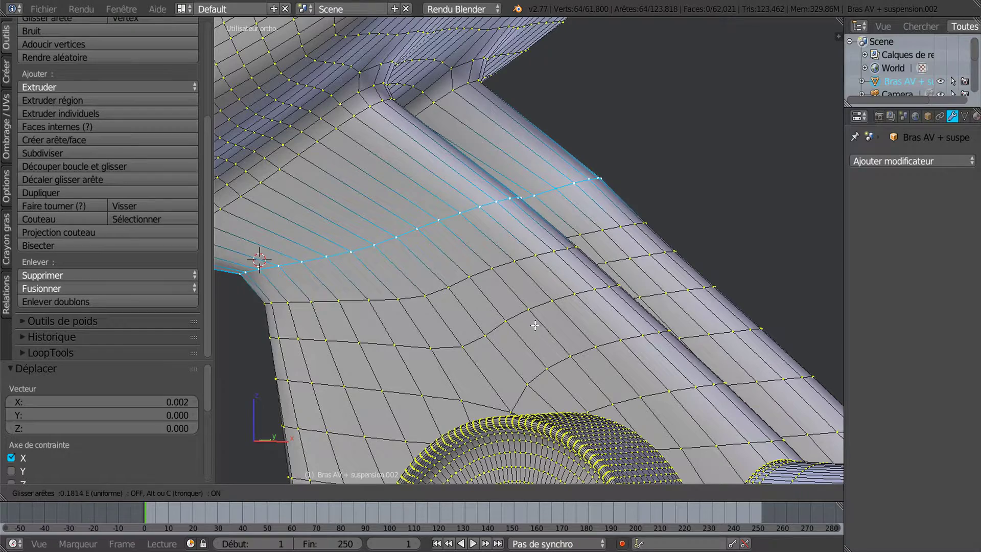
left_click(516, 300)
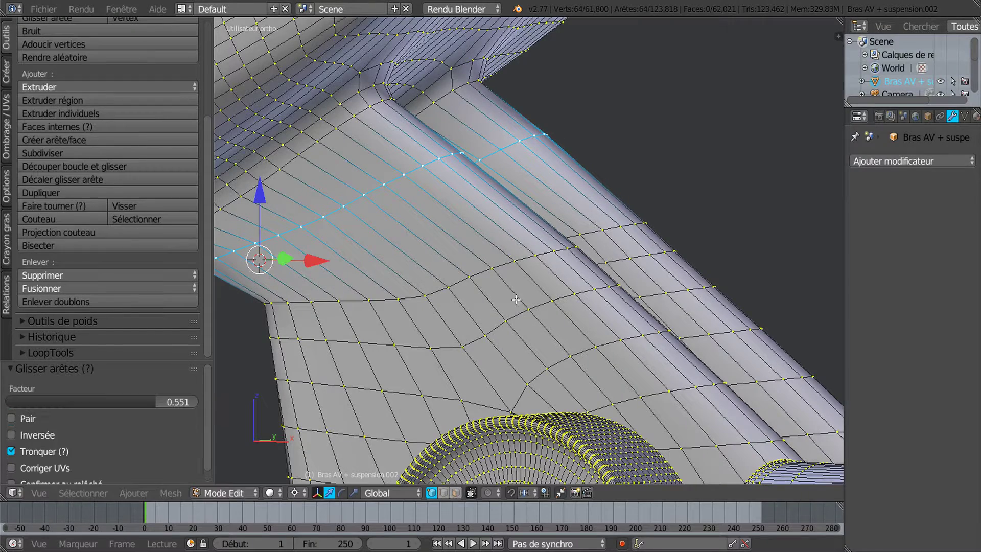
Slide the edge loops running from the arm's inner corner across both ribs toward the main body, with a factor of about -0.407
middle_click_drag(521, 317, 648, 292, "shift")
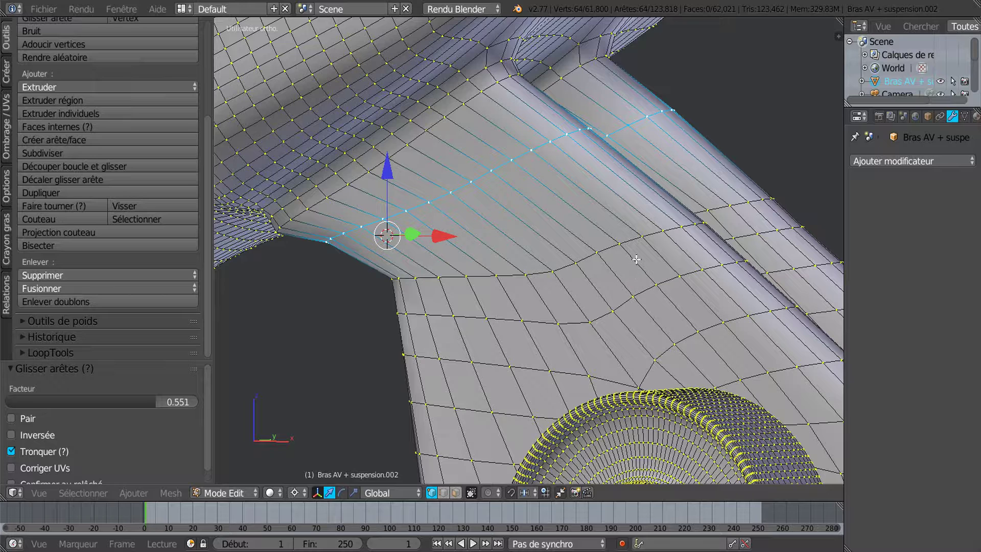
right_click(644, 234, "alt")
right_click(711, 209, "alt+shift")
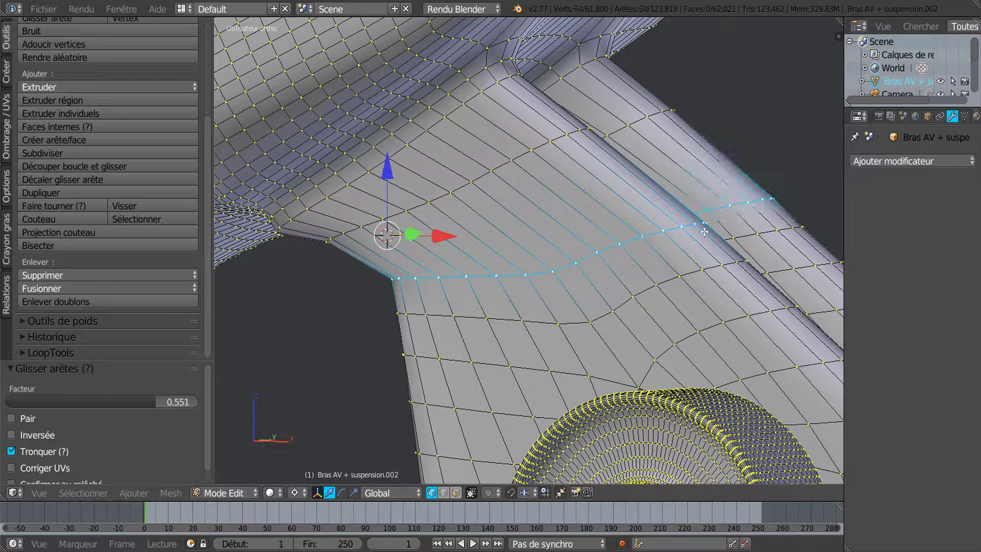
key("g")
key("g")
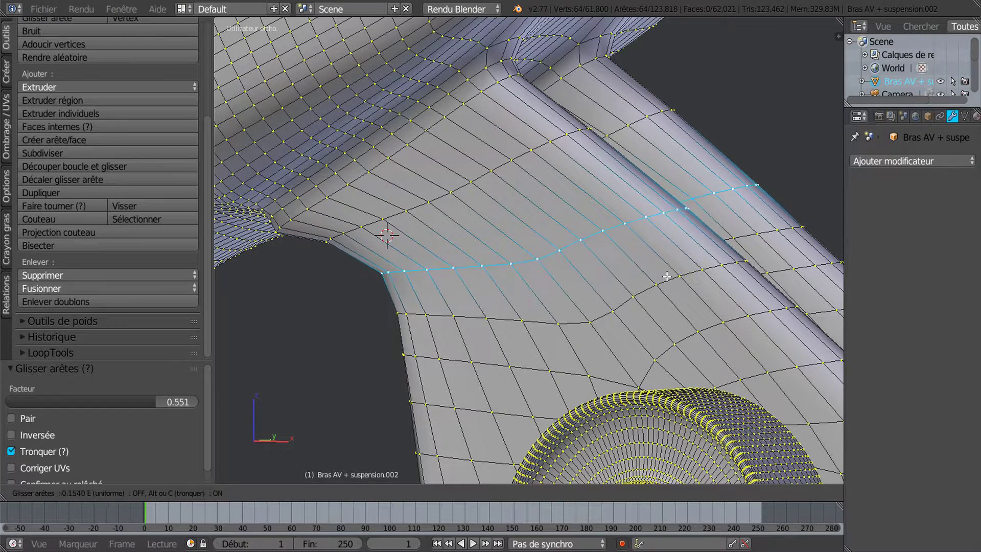
left_click(661, 250)
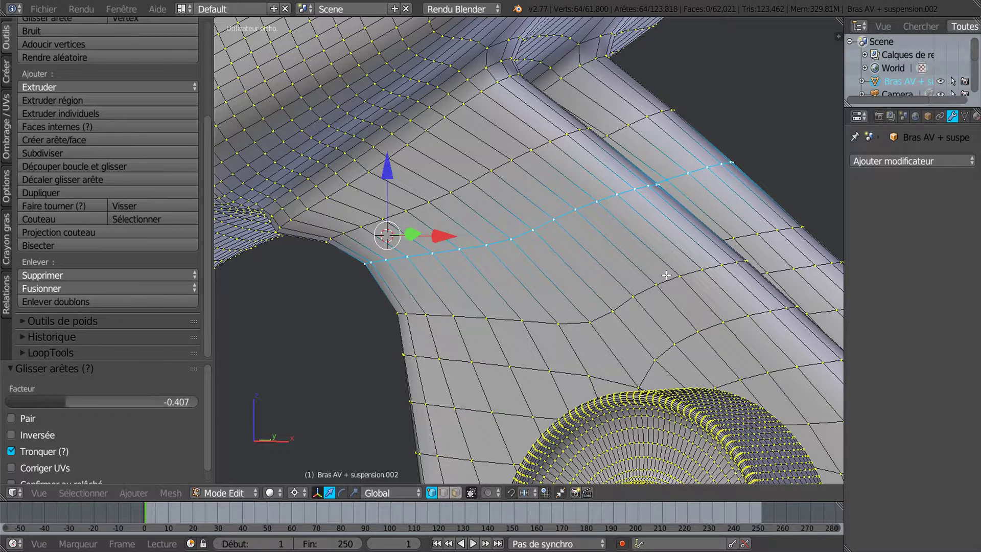
Slide the adjacent edge loops on the arm plate and rear rib toward the main body, and return to Object Mode
right_click(648, 291, "alt")
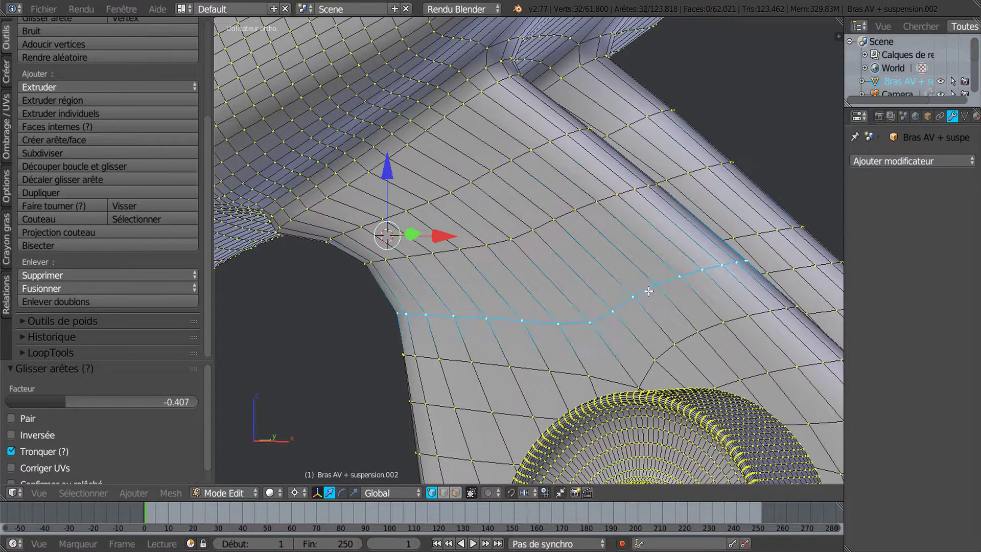
right_click(740, 238, "alt+shift")
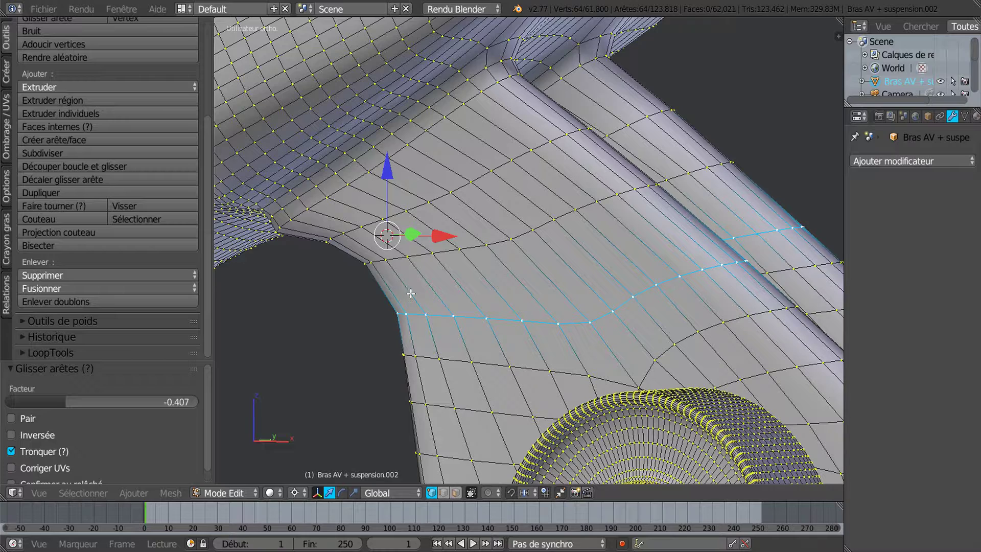
key("g")
key("g")
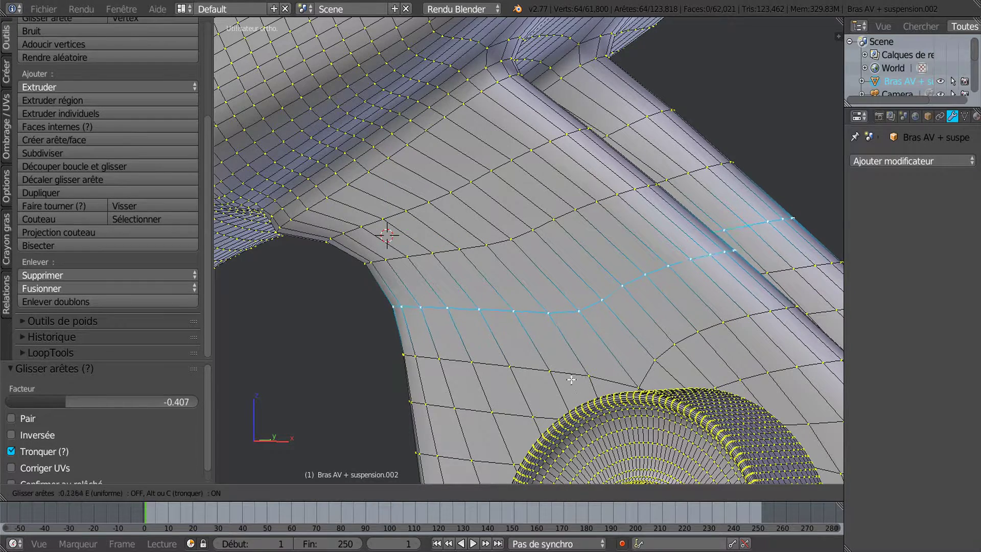
left_click(555, 382)
scroll(555, 382, "down", 2)
key("Tab")
scroll(496, 378, "down", 3)
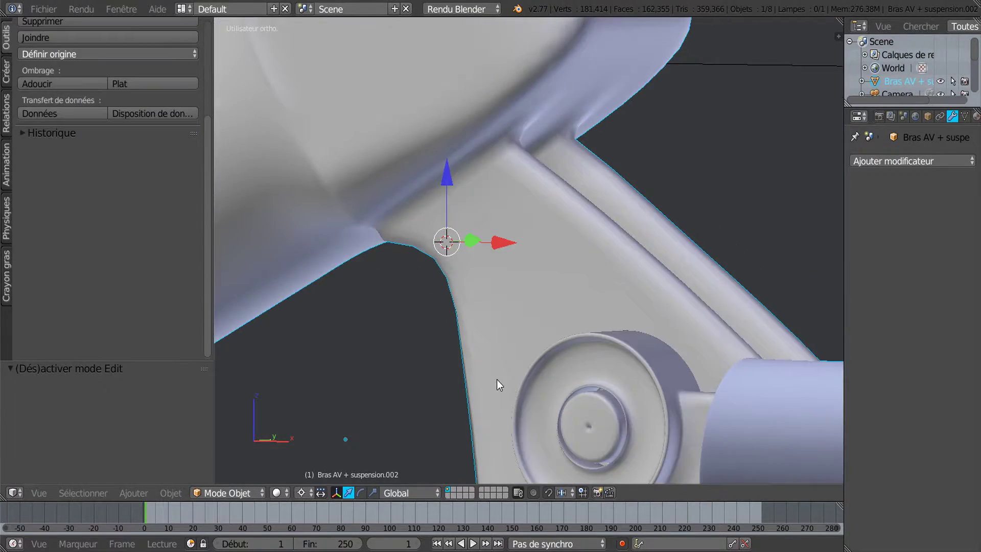
Examine the overall shape of the suspension arm and wheel disc from several angles
middle_click_drag(527, 369, 661, 363)
scroll(535, 367, "down", 3)
scroll(575, 357, "down", 3)
scroll(658, 366, "up", 6)
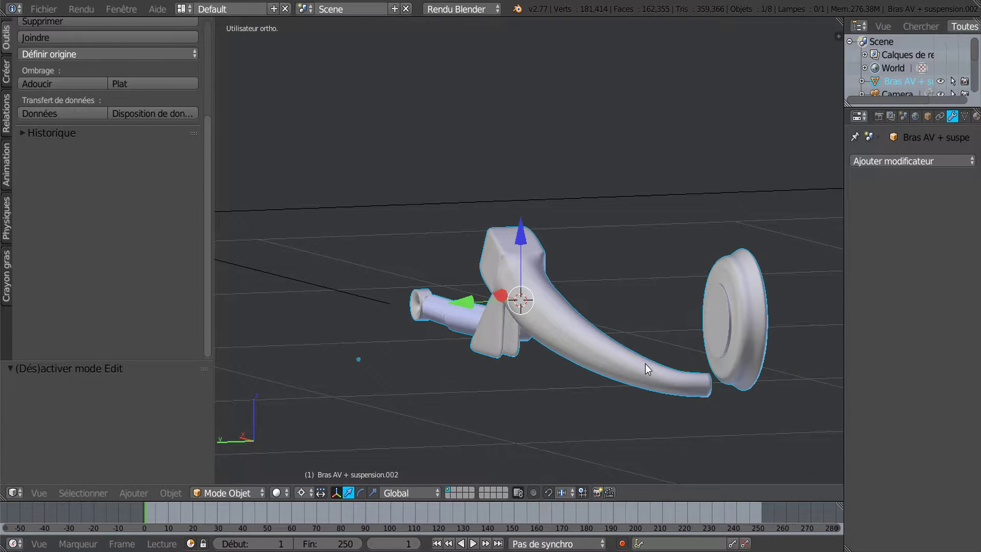
scroll(506, 327, "down", 5)
scroll(474, 348, "down", 4)
middle_click_drag(474, 347, 539, 336)
scroll(562, 342, "up", 6)
scroll(600, 323, "up", 1)
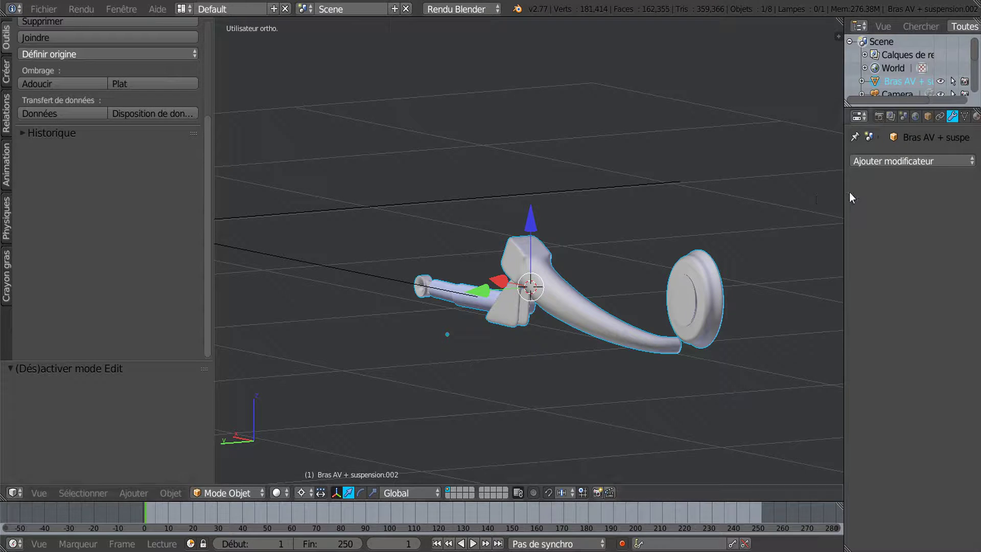
Add a Mirror modifier on the X axis to the suspension arm, with Empty.010 as the mirror object
left_click_drag(844, 194, 770, 210)
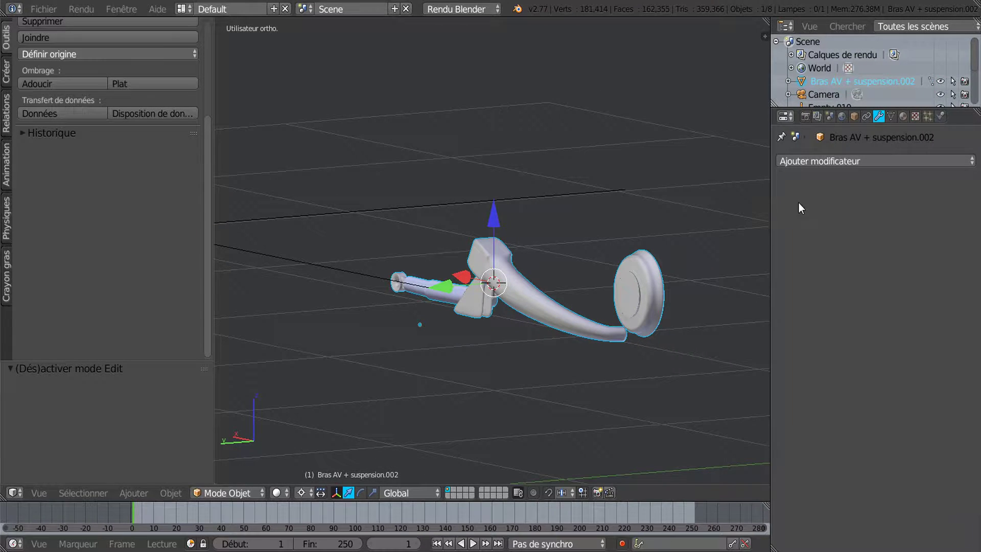
left_click(890, 161)
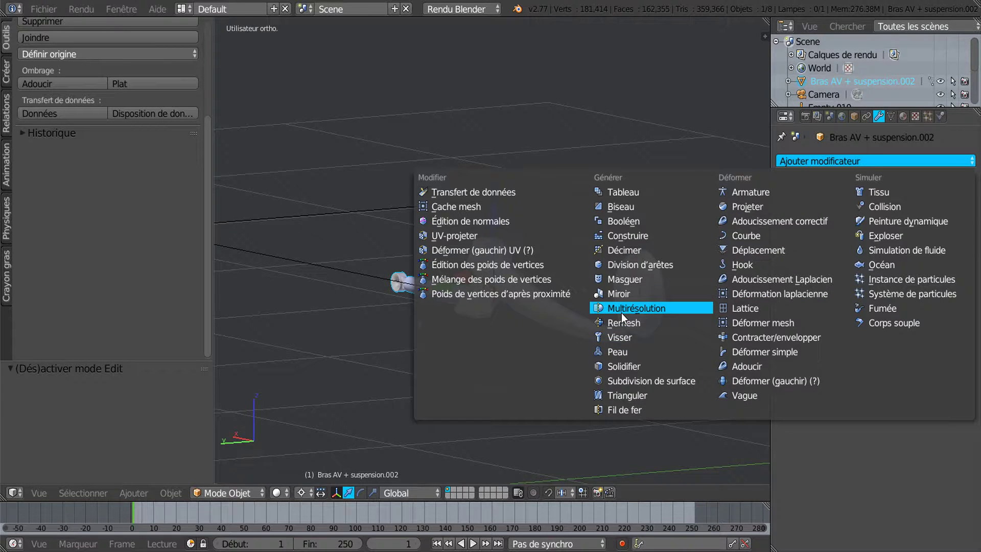
left_click(624, 293)
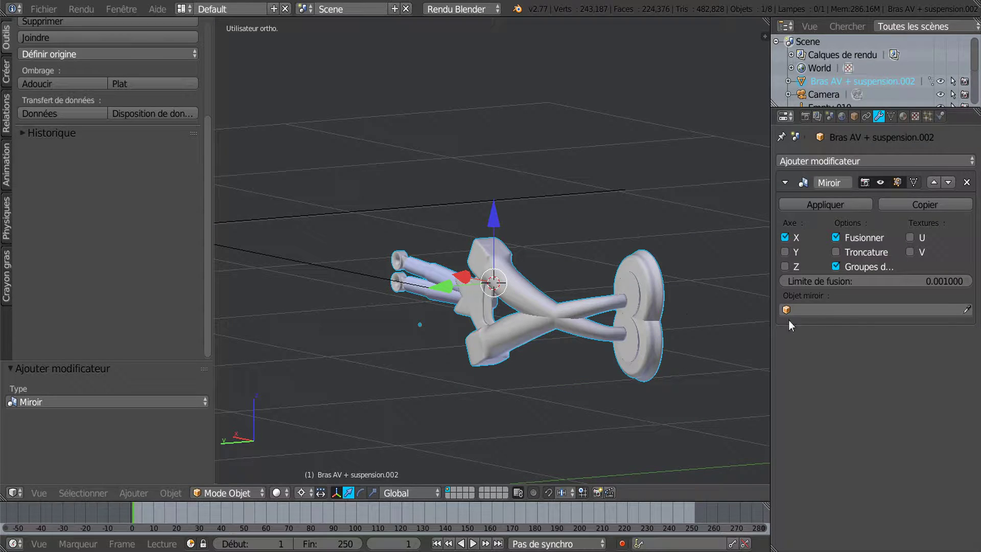
left_click(864, 308)
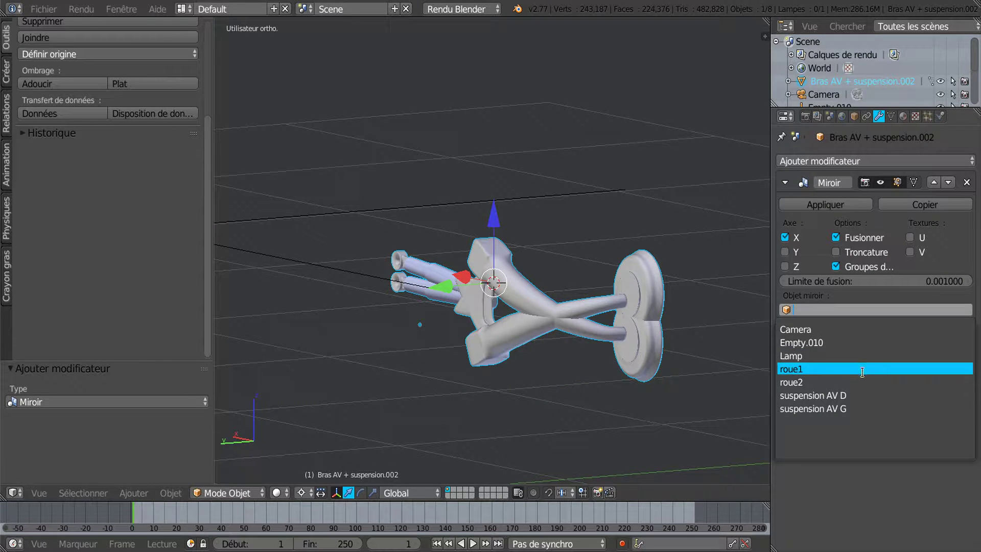
left_click(848, 343)
middle_click_drag(702, 379, 612, 373)
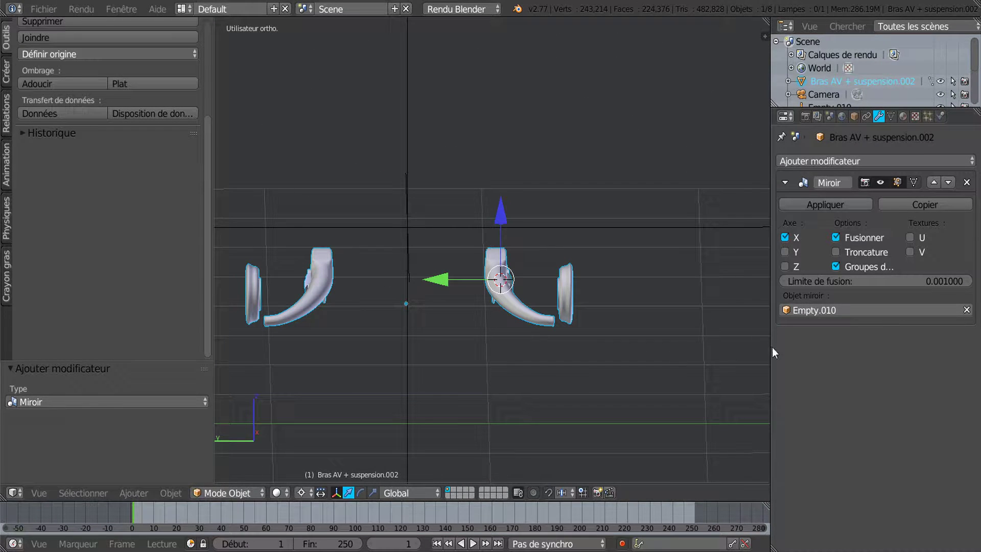
left_click_drag(771, 352, 813, 352)
Inspect the mirrored suspension arms and the wheel disc beside the original arm
scroll(594, 377, "up", 3)
middle_click_drag(594, 373, 645, 364)
scroll(645, 364, "up", 2)
scroll(645, 364, "down", 2)
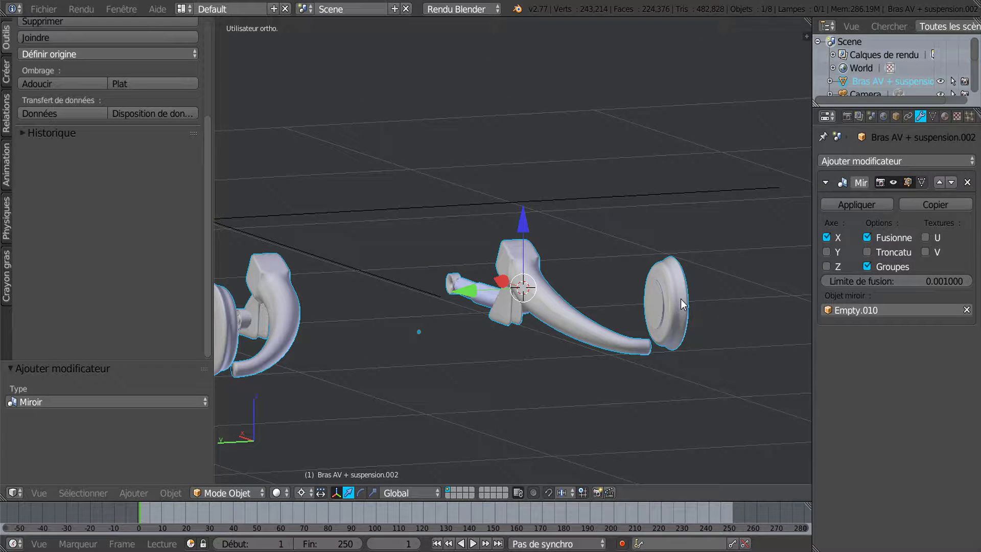
scroll(673, 306, "down", 1)
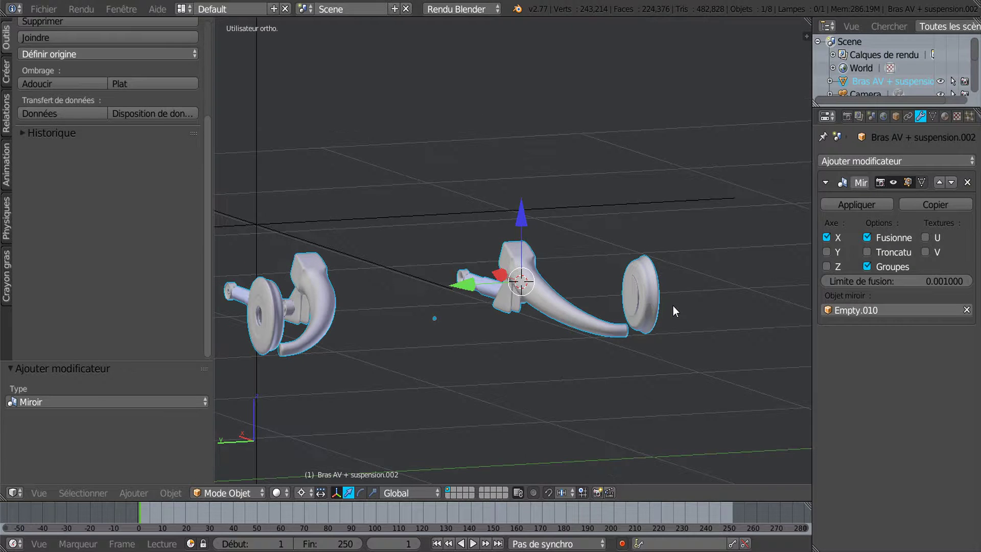
scroll(664, 314, "up", 2)
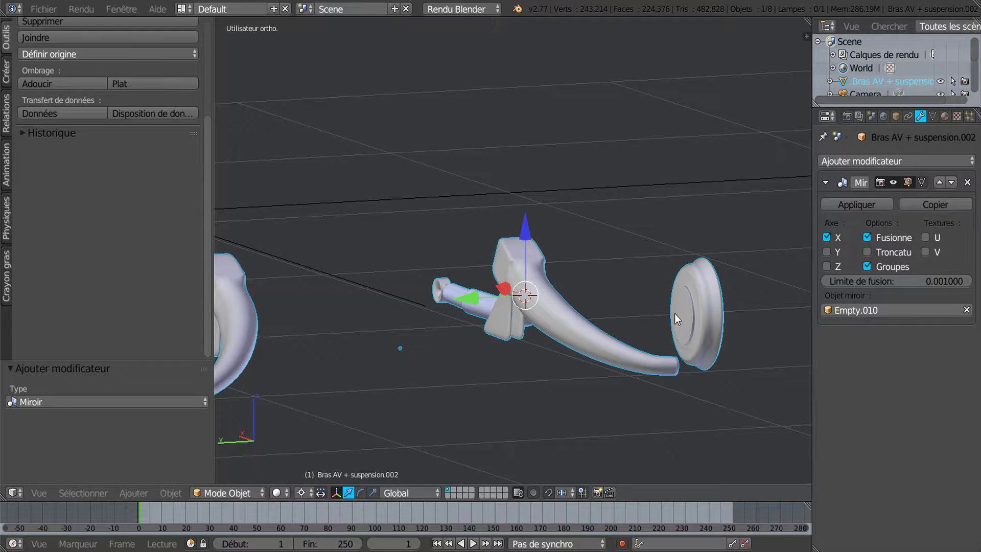
middle_click_drag(710, 312, 620, 293, "shift")
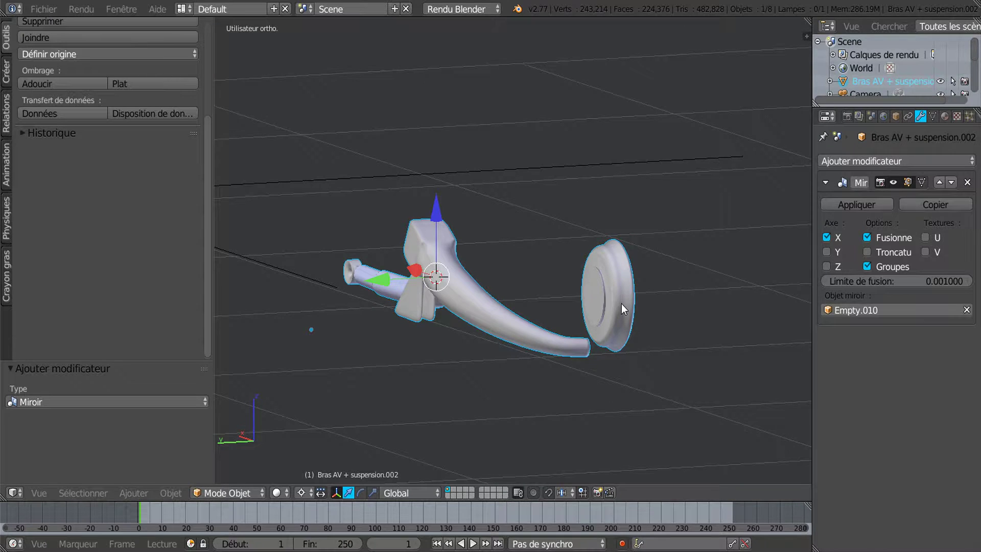
scroll(621, 304, "up", 1)
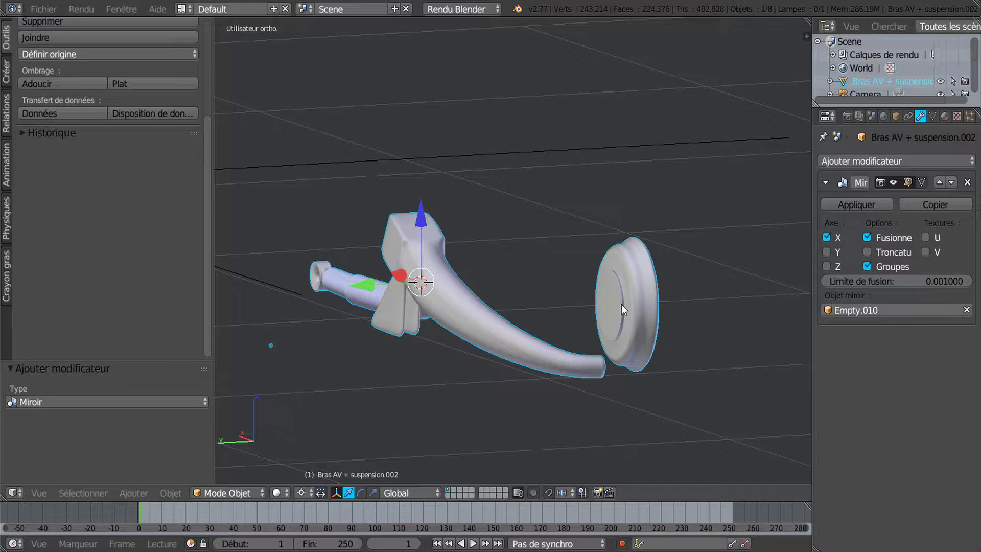
Separate the linked mesh of the wheel disc from the suspension arm into its own object, and return to Object Mode
key("Tab")
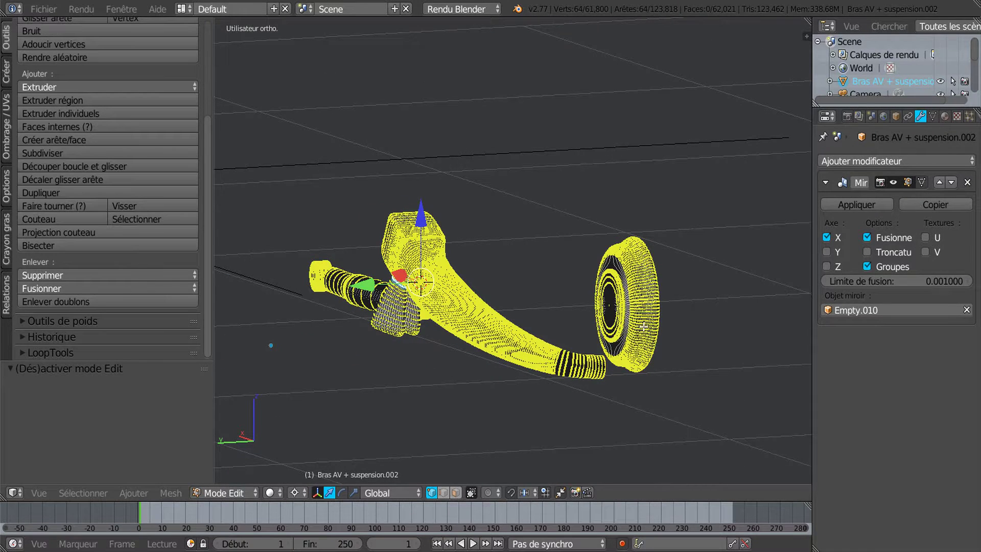
scroll(644, 329, "up", 3)
right_click(689, 332)
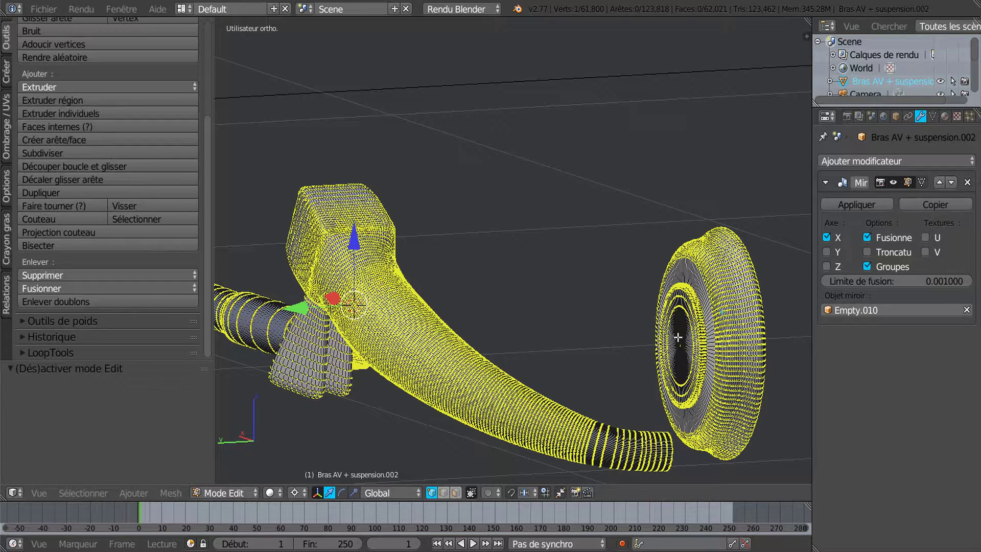
key("ctrl+l")
scroll(678, 337, "down", 4)
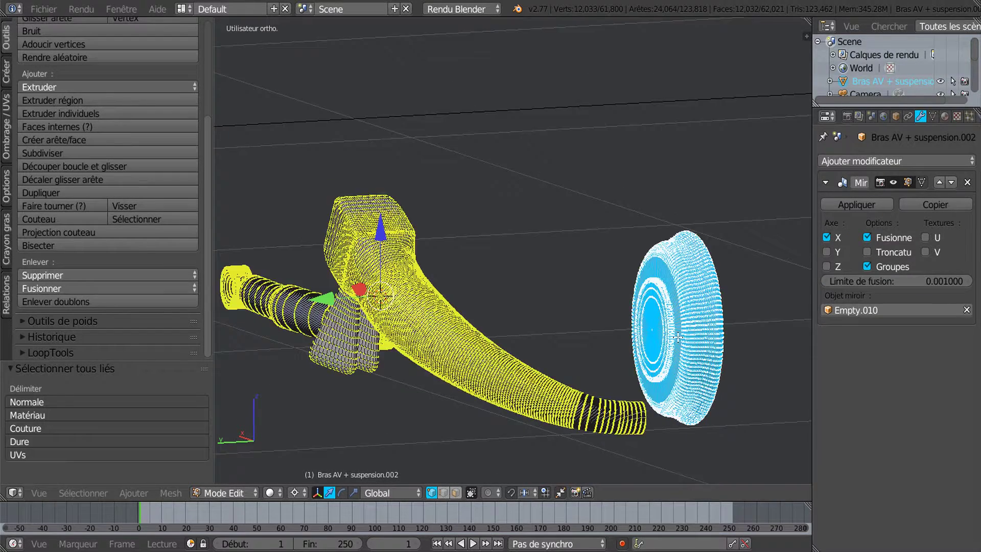
key("p")
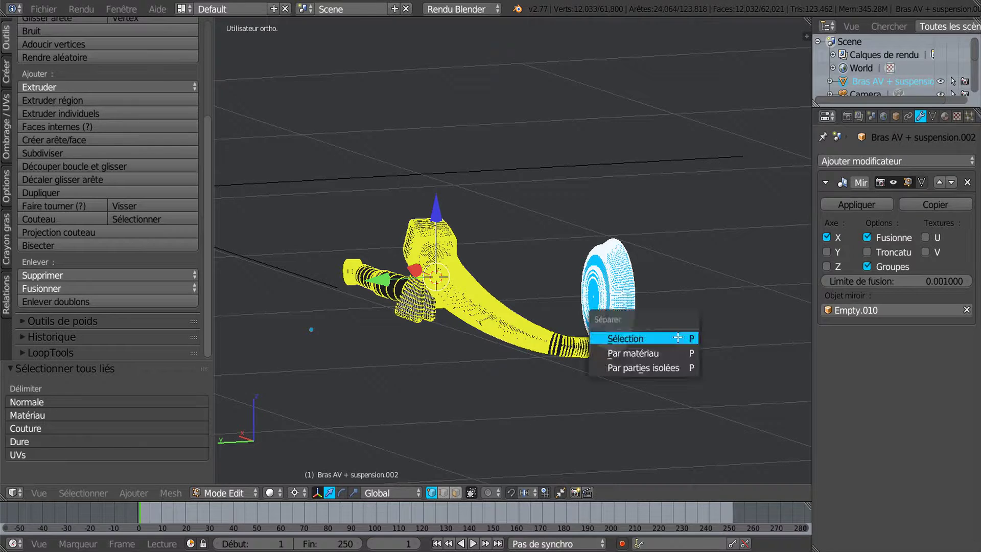
left_click(678, 337)
scroll(679, 338, "down", 3)
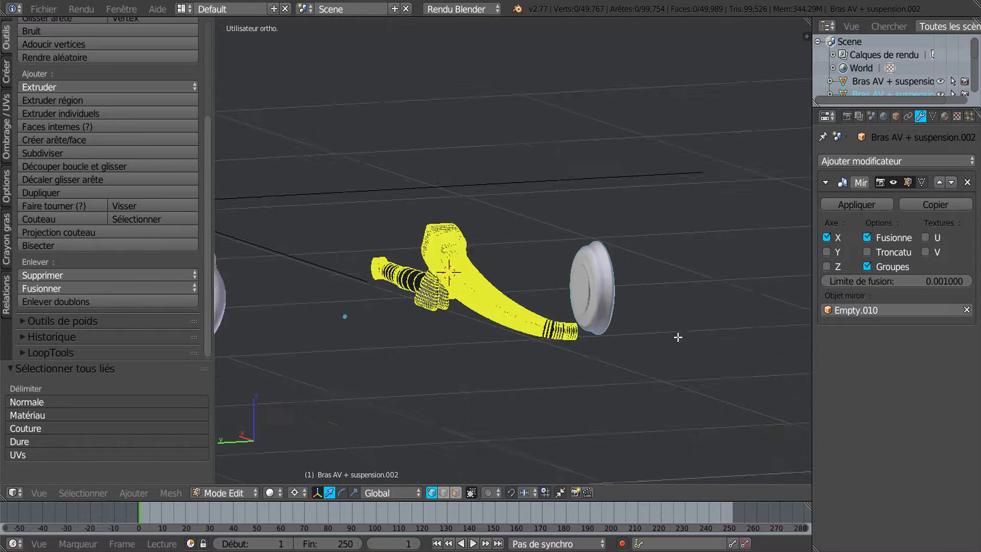
key("Tab")
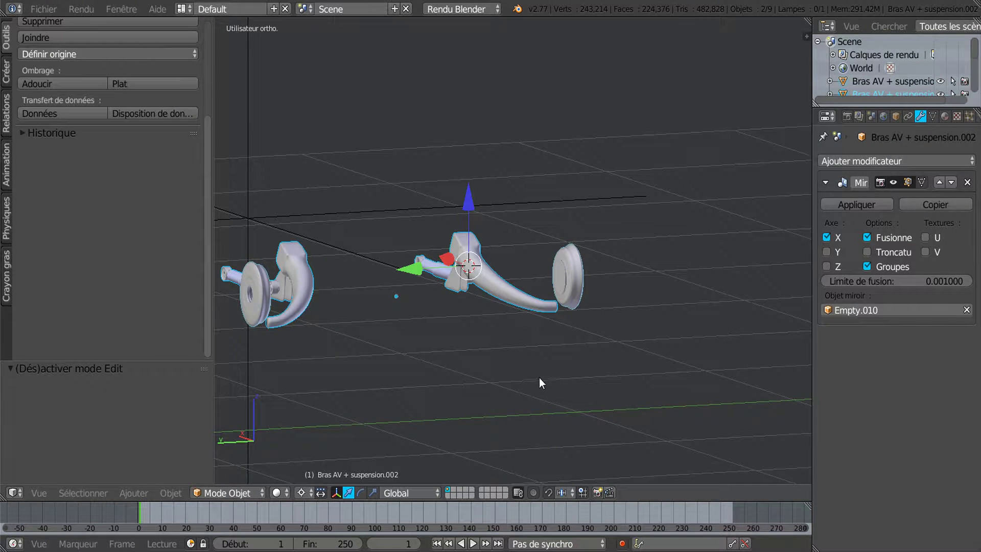
Apply the Mirror modifier on the separated wheel disc object
middle_click_drag(538, 378, 619, 376, "shift")
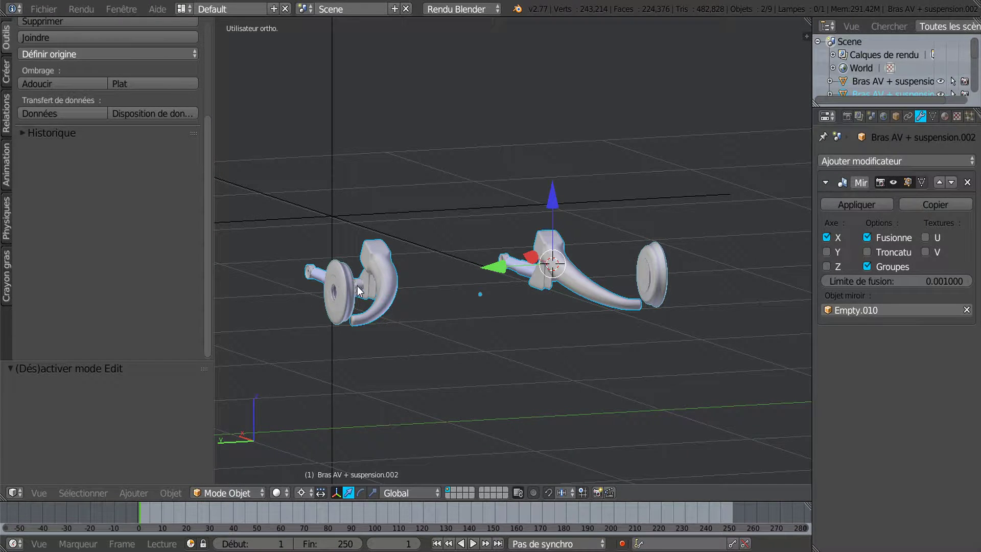
scroll(458, 302, "up", 2)
right_click(615, 299)
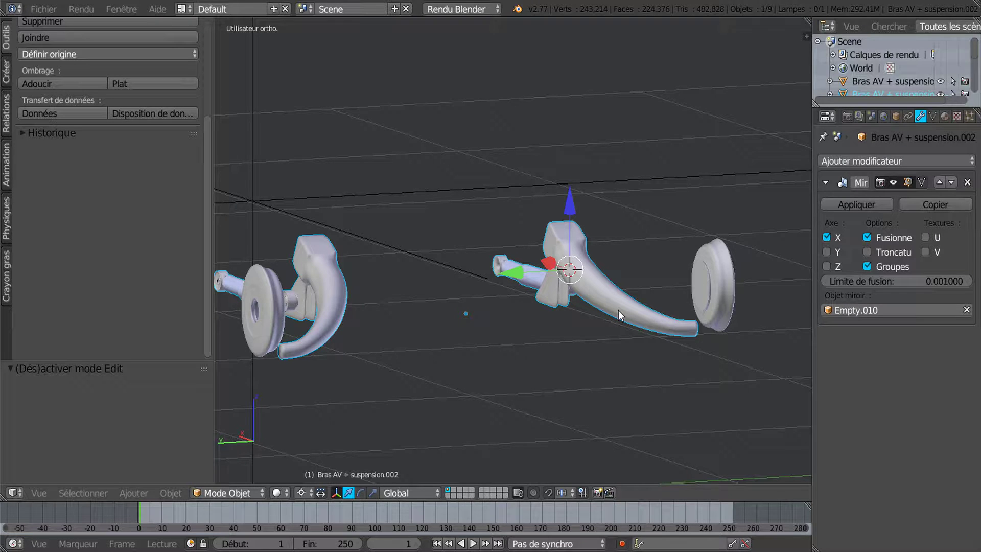
right_click(723, 288)
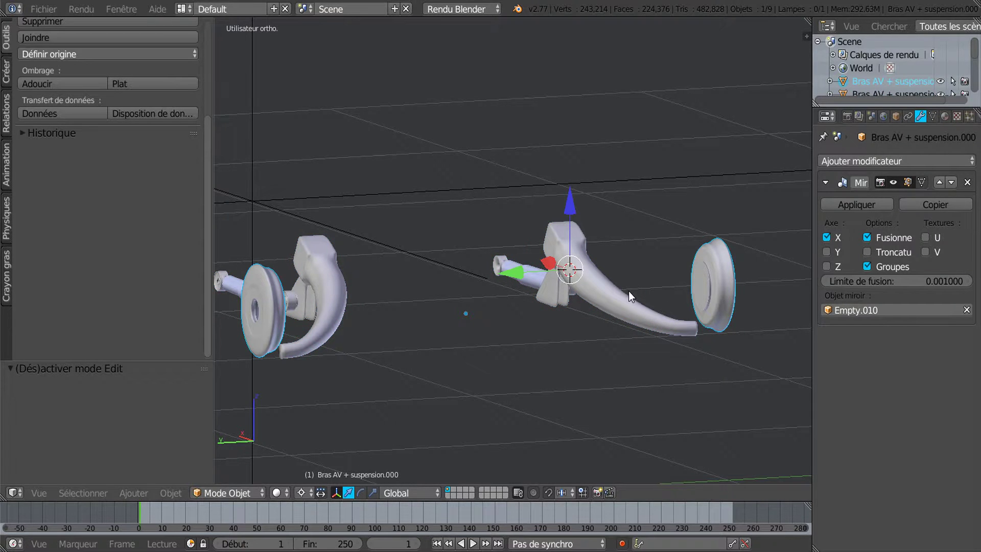
scroll(637, 327, "up", 1)
scroll(680, 287, "down", 2)
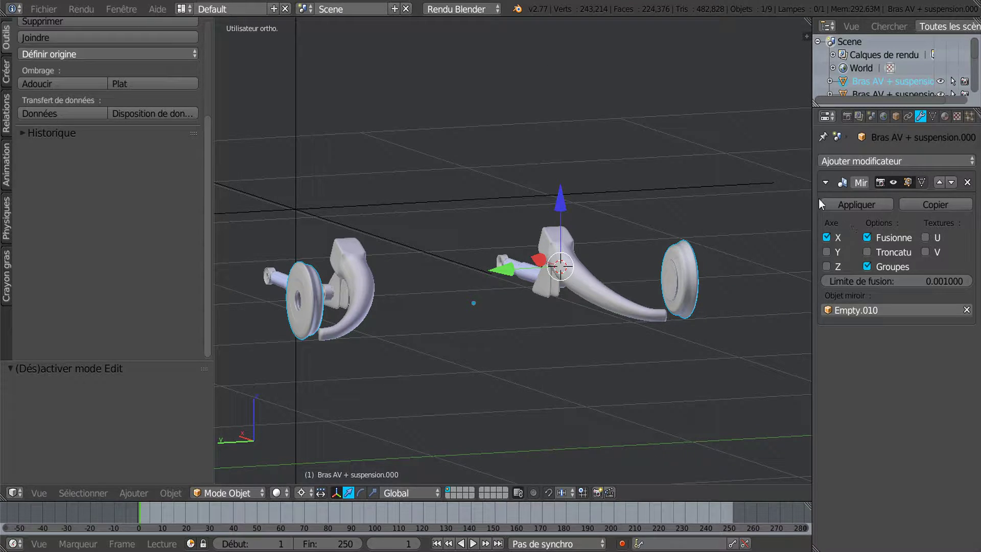
left_click(864, 203)
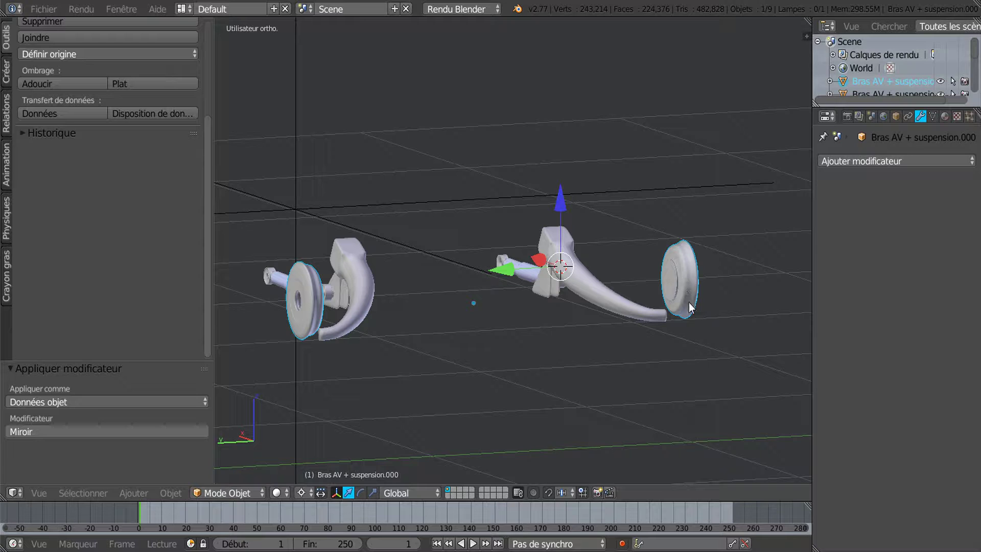
Separate the linked mesh of the wheel disc beside the original arm into its own object, and return to Object Mode
scroll(689, 305, "up", 1)
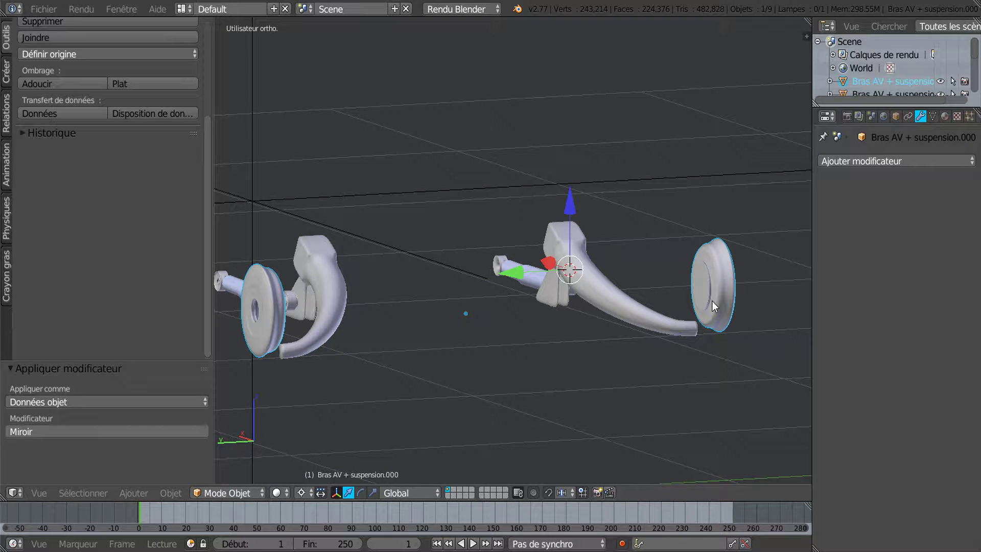
key("Tab")
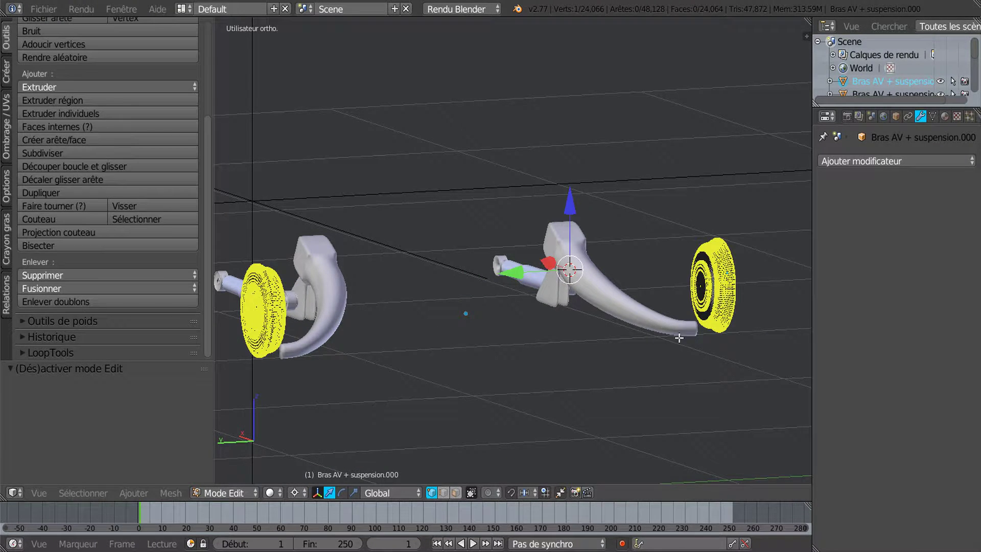
scroll(680, 340, "up", 2)
middle_click_drag(675, 380, 537, 391, "shift")
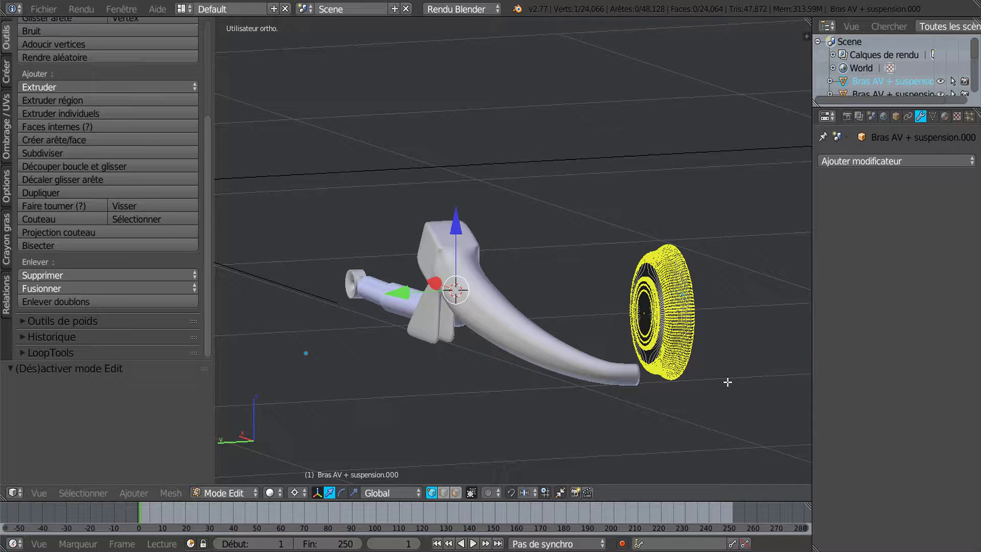
key("ctrl+l")
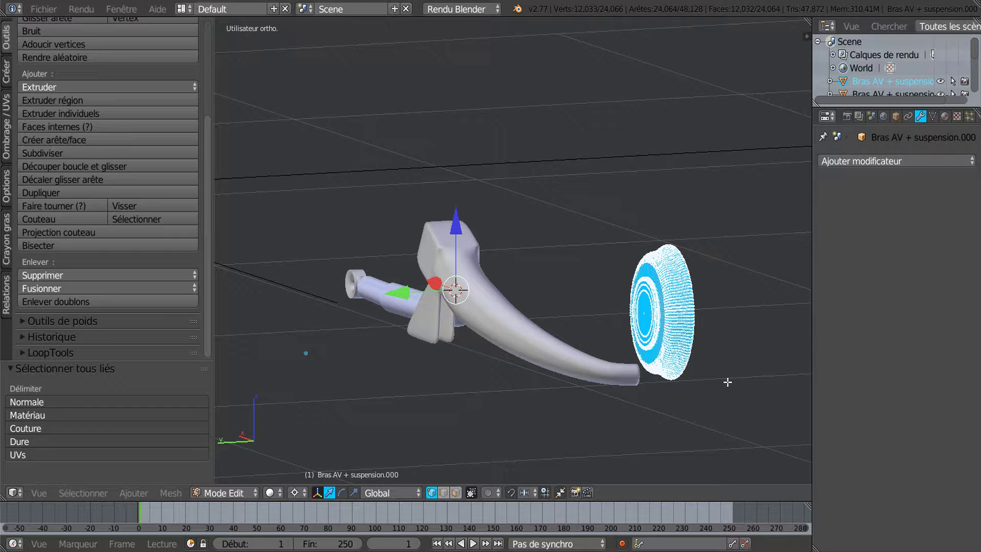
key("p")
left_click(727, 382)
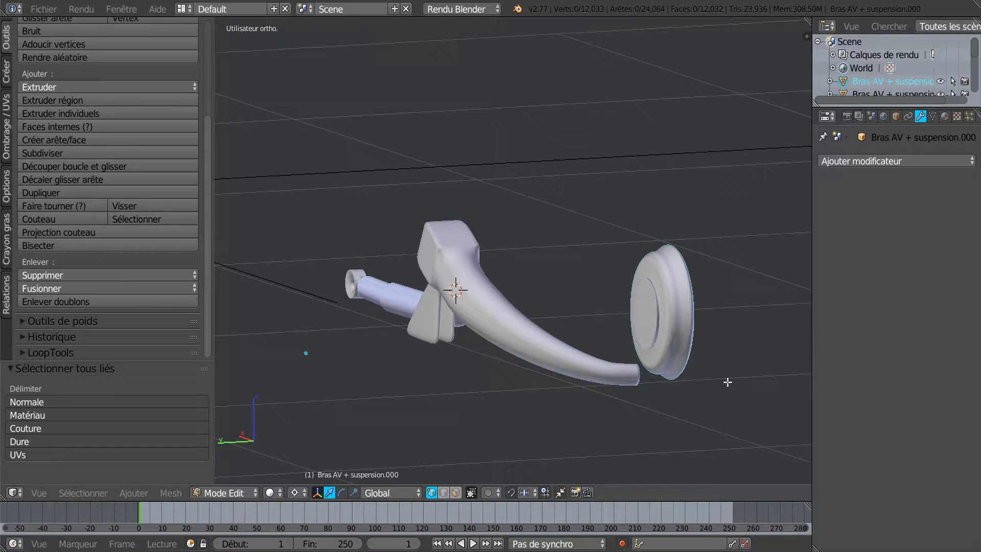
key("Tab")
Select each wheel disc in turn to check that they are separate objects, and inspect the disc beside the original arm
scroll(729, 385, "down", 2)
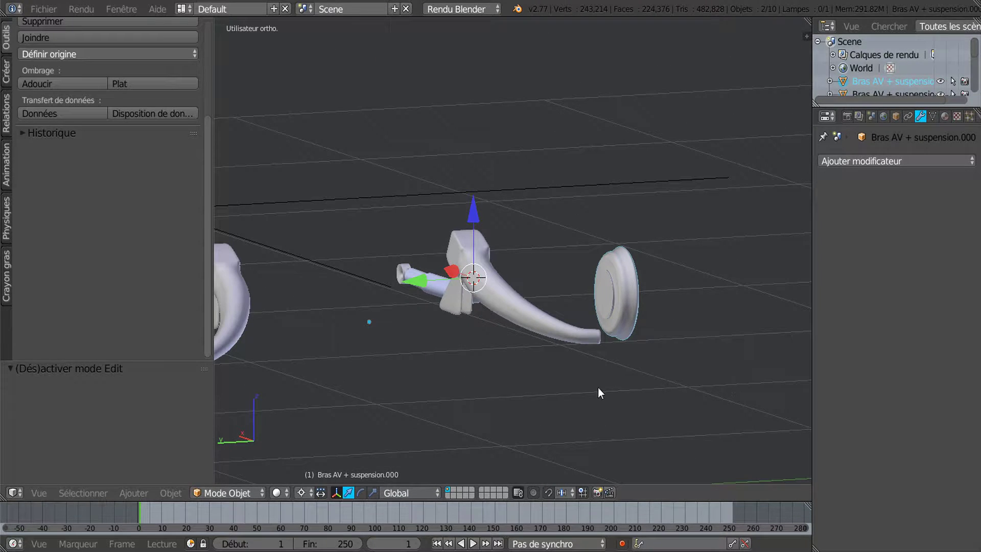
middle_click_drag(598, 389, 673, 396, "shift")
right_click(705, 318)
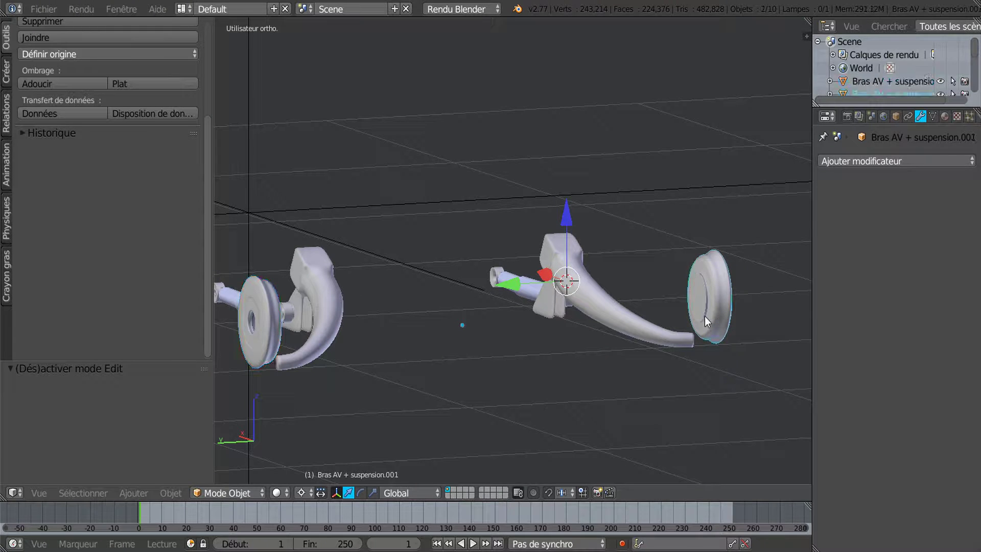
right_click(266, 321)
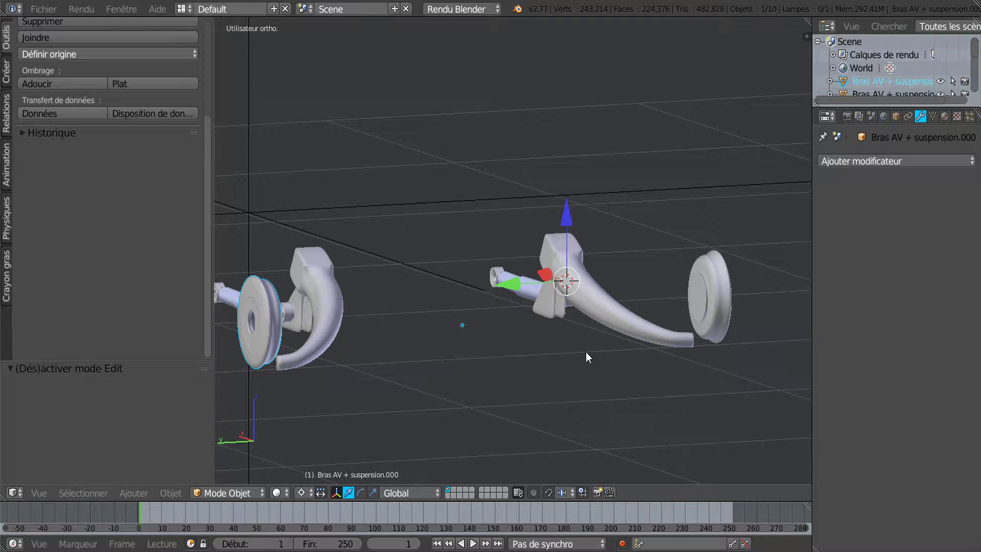
middle_click_drag(731, 321, 639, 328, "shift")
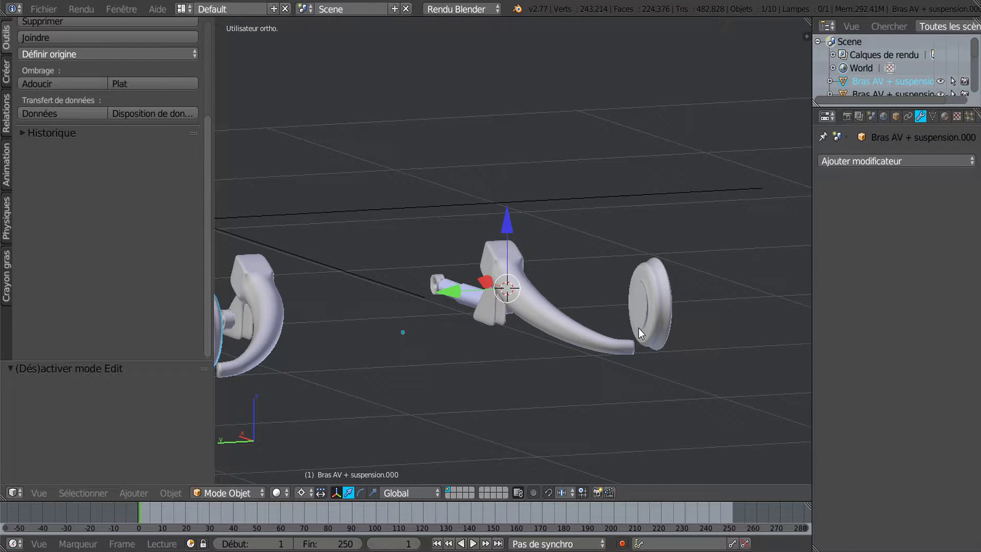
scroll(639, 333, "up", 3)
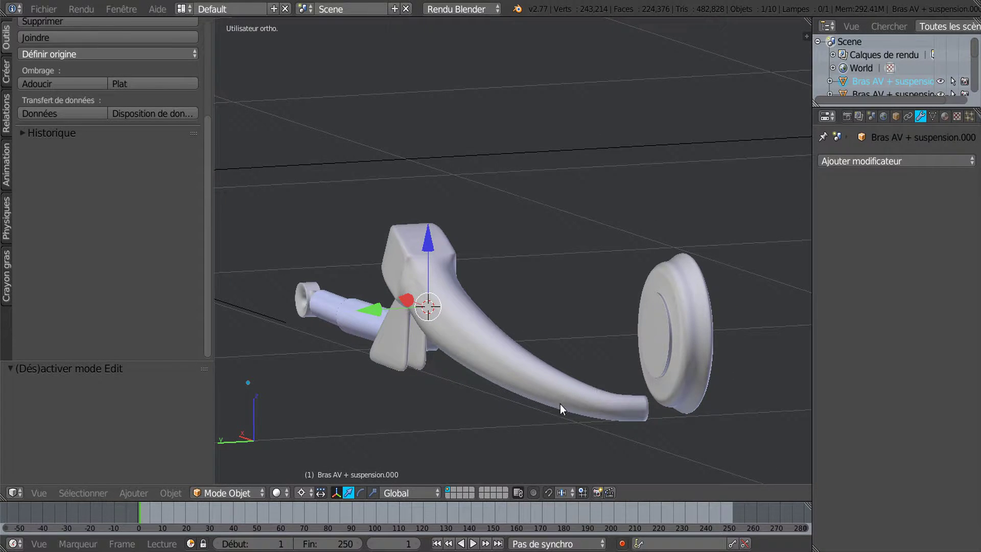
scroll(501, 408, "up", 2)
scroll(500, 407, "down", 1)
Select the suspension arm and examine its mesh and the gap between its end and the wheel disc
right_click(480, 349)
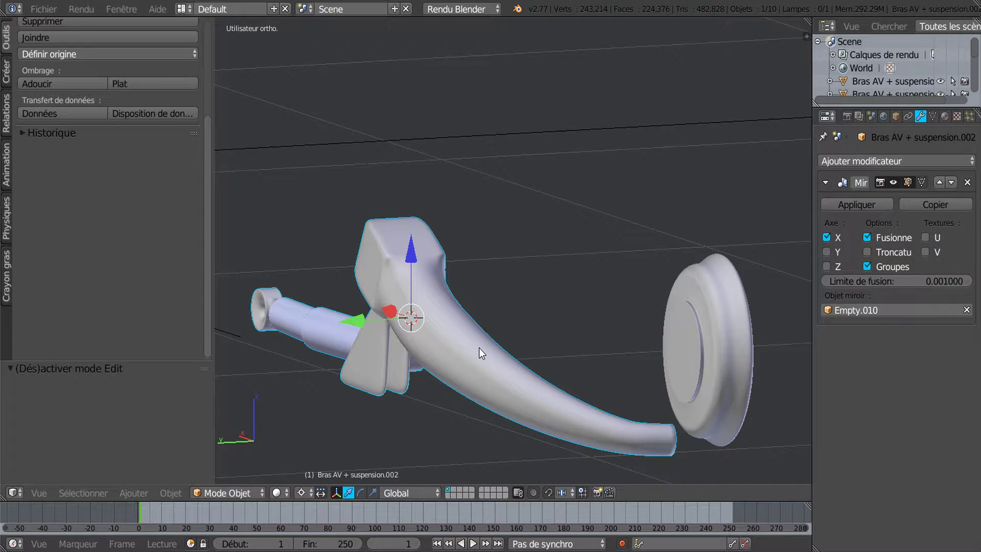
scroll(479, 348, "down", 3)
scroll(630, 370, "down", 2)
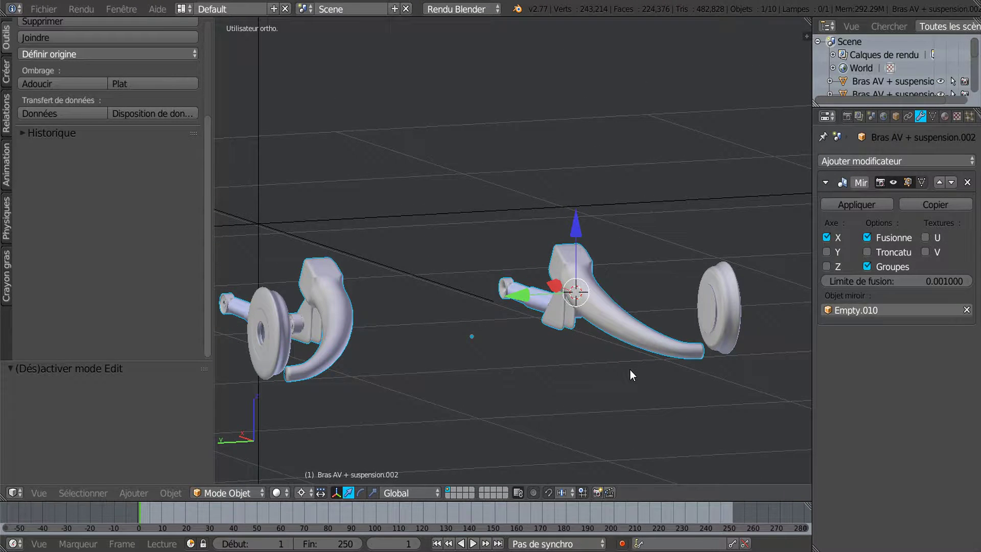
mouse_move(630, 370)
middle_mouse_down()
mouse_move(608, 416)
mouse_move(615, 367)
middle_mouse_up()
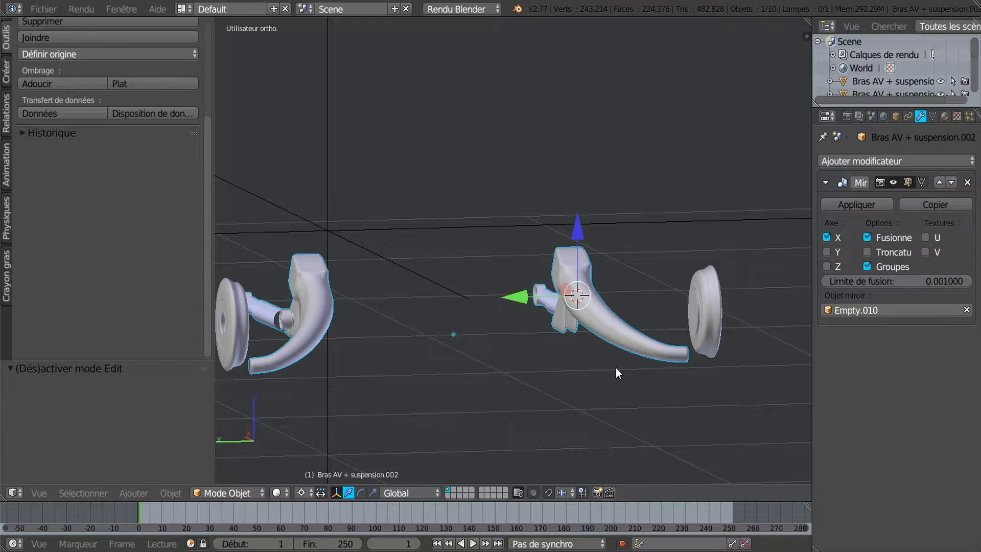
key("Tab")
scroll(621, 368, "down", 2)
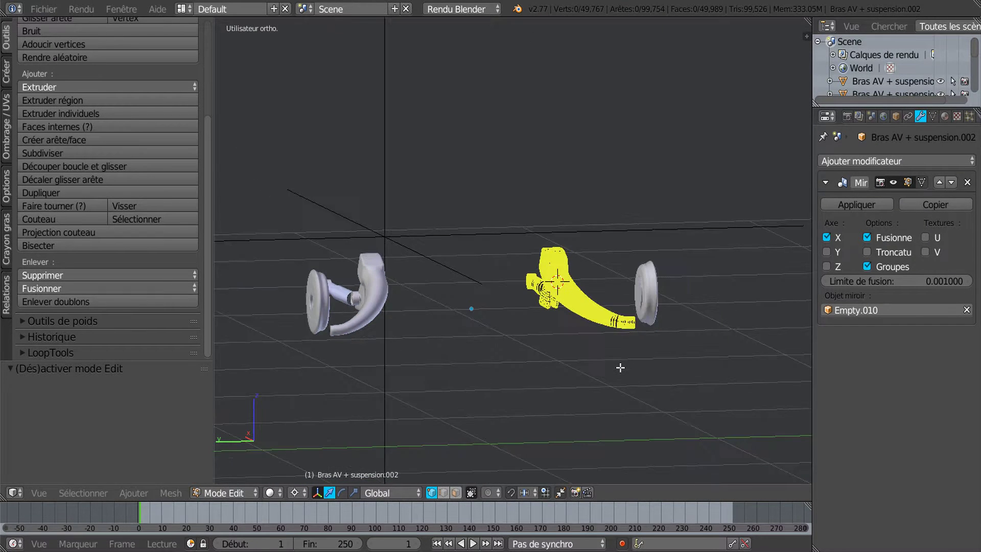
scroll(621, 367, "up", 3)
middle_click_drag(634, 383, 570, 386, "shift")
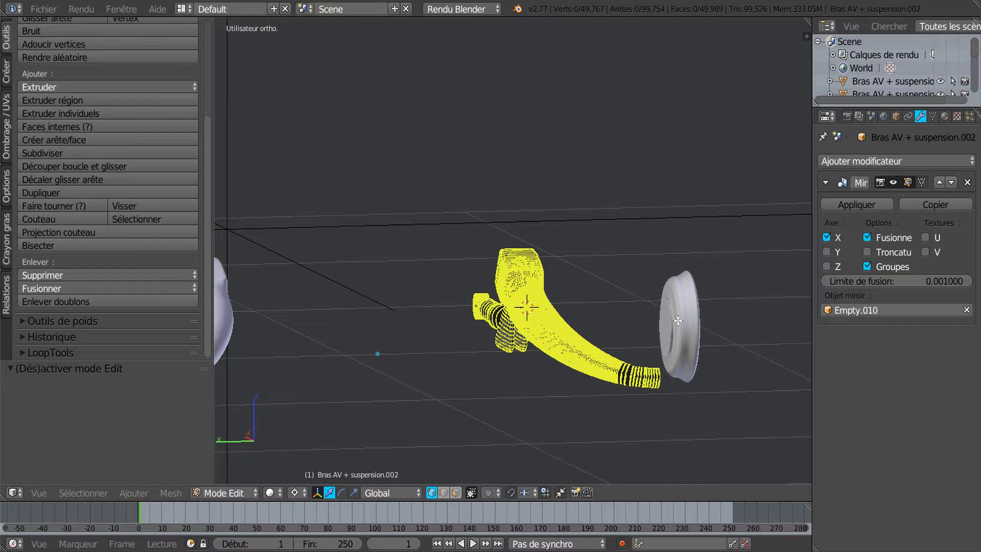
key("Tab")
middle_click_drag(607, 402, 561, 369)
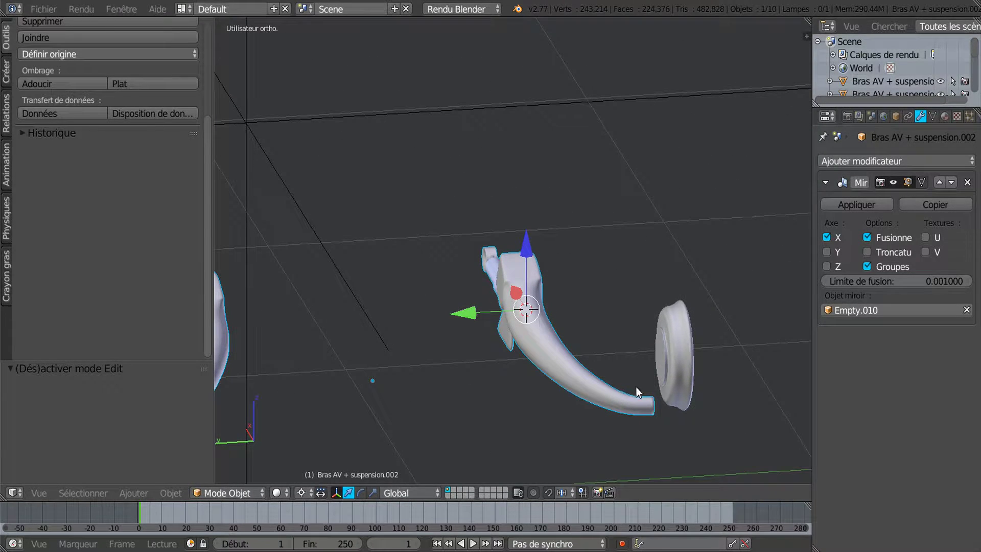
middle_click_drag(663, 427, 489, 437)
scroll(487, 425, "down", 5)
Add a cube inside the suspension arm's mesh and scale it uniformly to 0.107
key("KP_7")
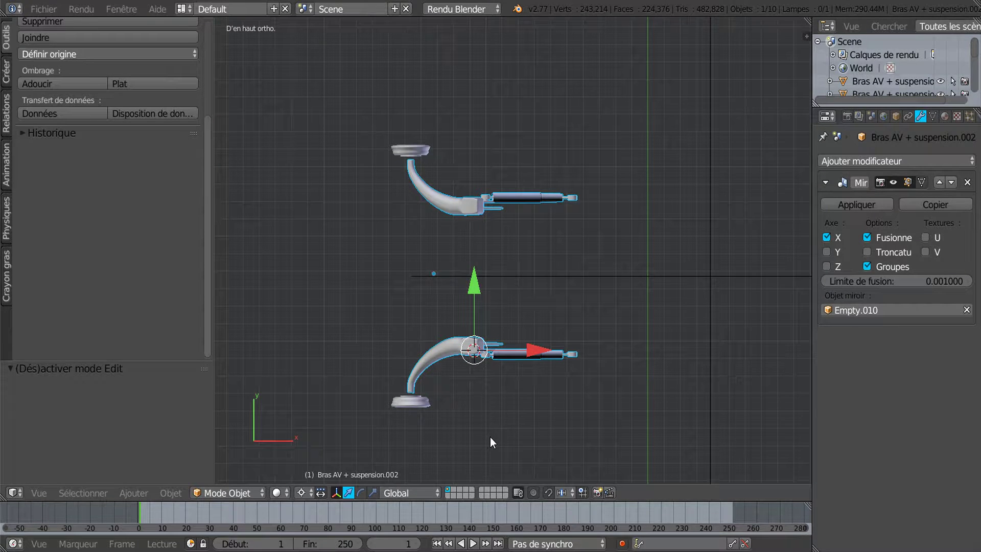
middle_click_drag(490, 436, 530, 381, "shift")
scroll(513, 381, "up", 3)
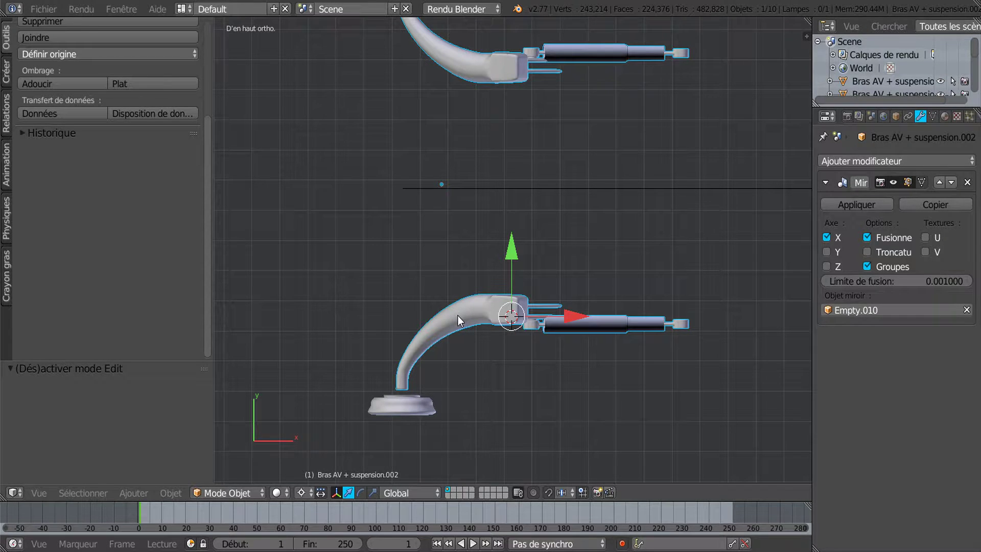
key("Tab")
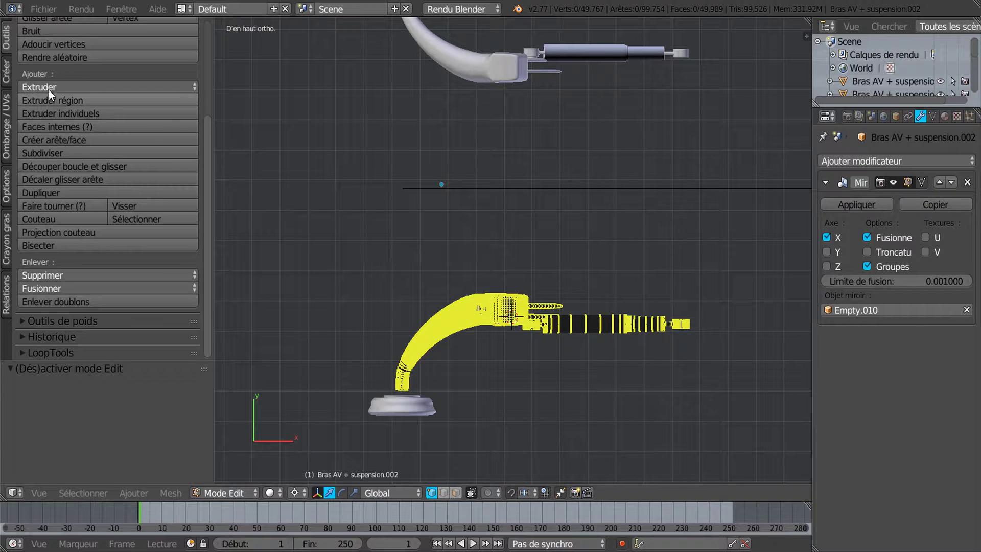
left_click(6, 71)
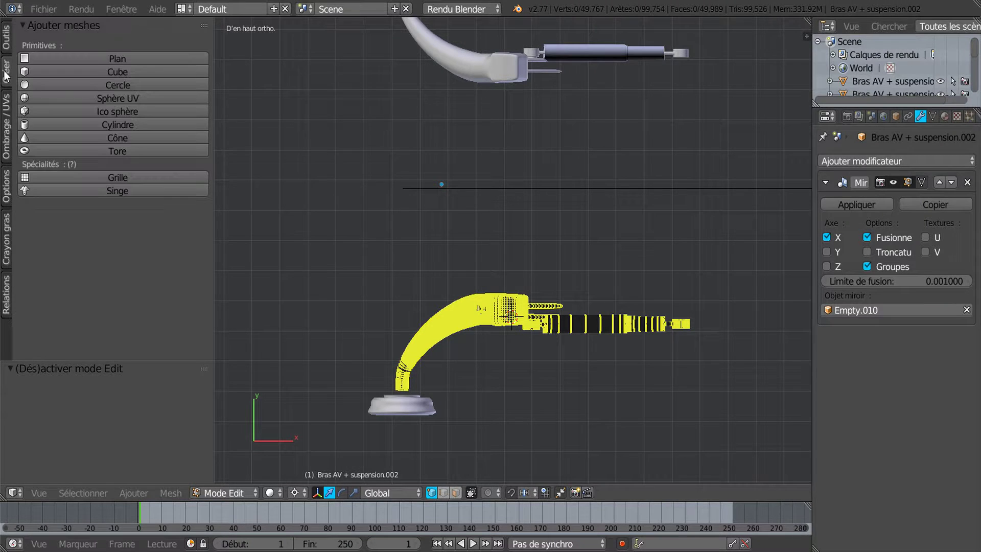
left_click(70, 71)
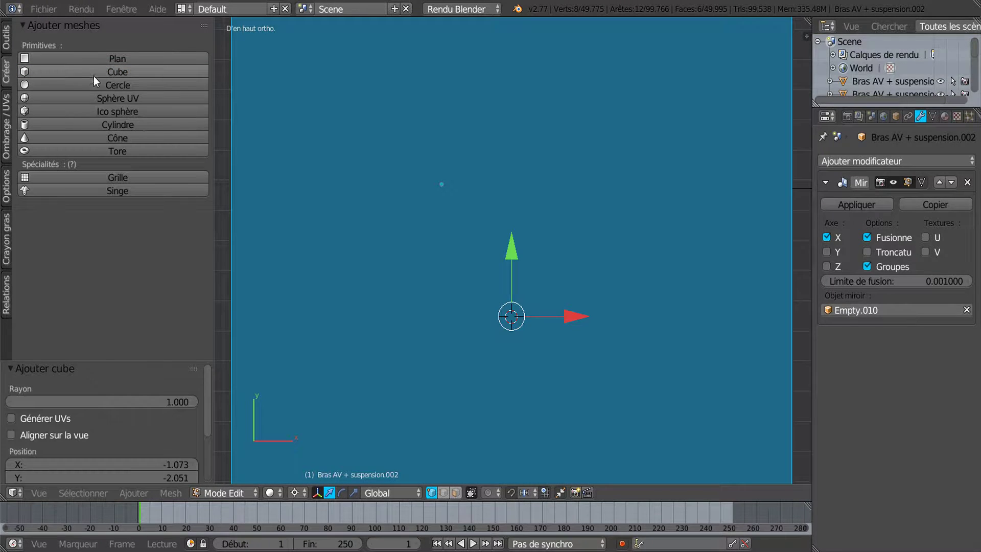
scroll(429, 173, "down", 4)
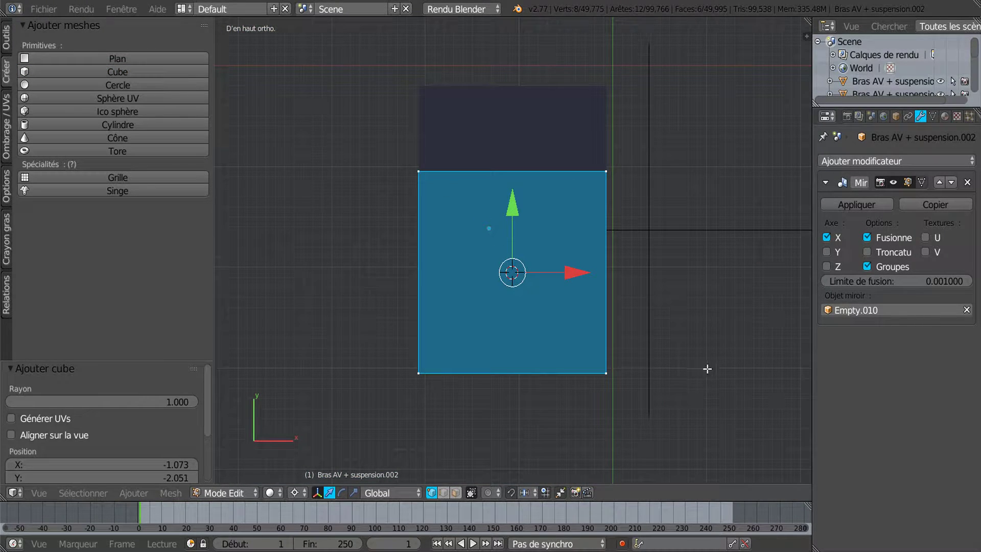
key("s")
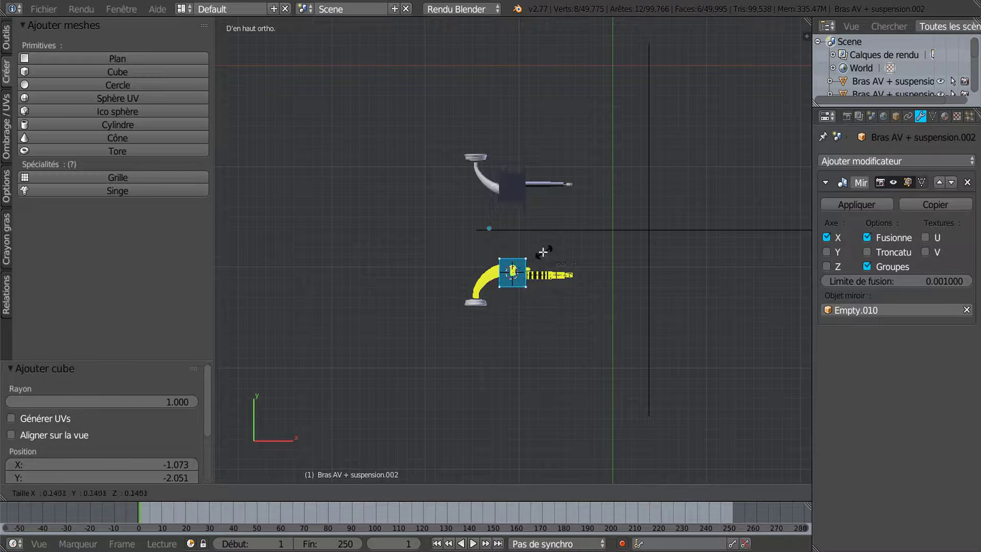
left_click(537, 255)
scroll(524, 350, "up", 7)
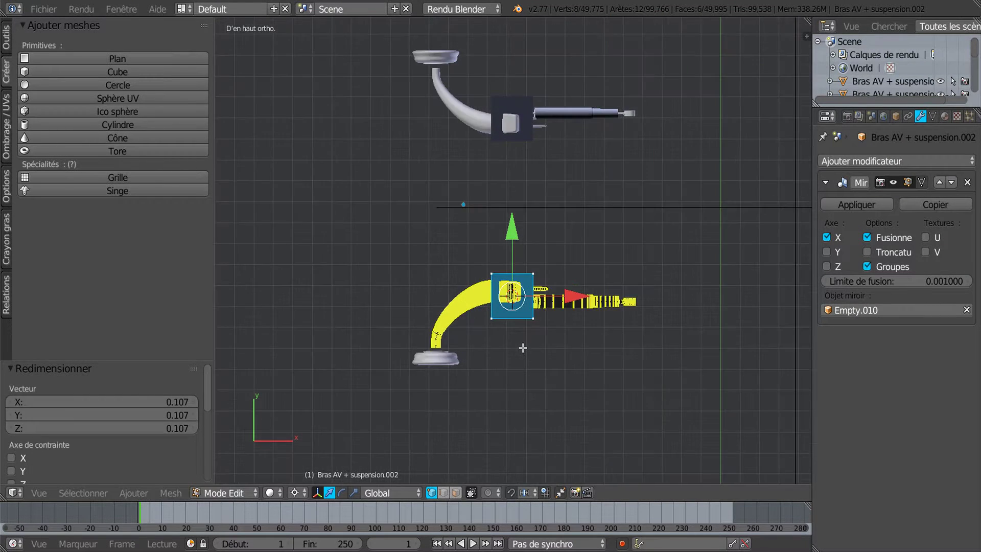
Move the cube -0.317 along X over the curved part of the arm
middle_click_drag(541, 291, 570, 131, "shift")
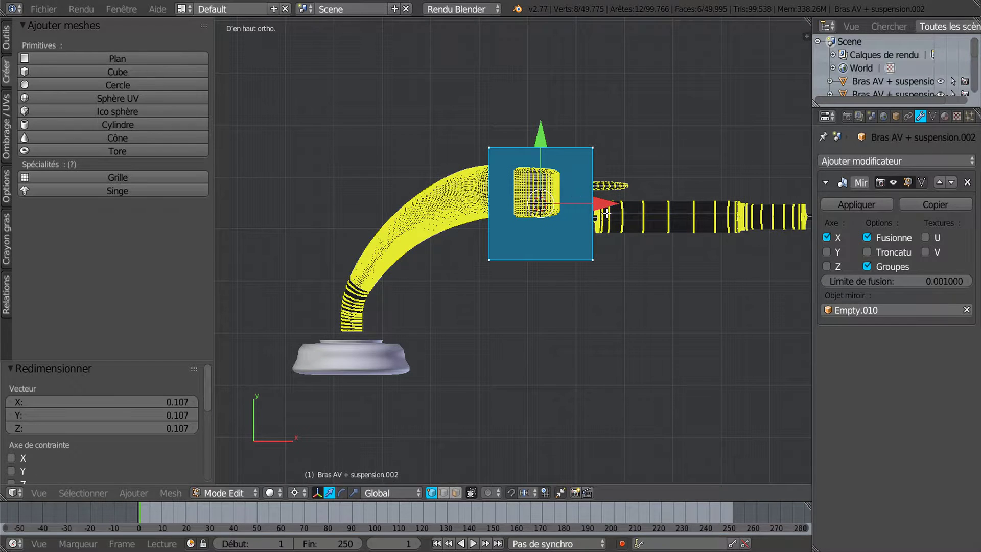
scroll(594, 220, "down", 3)
scroll(568, 218, "down", 3)
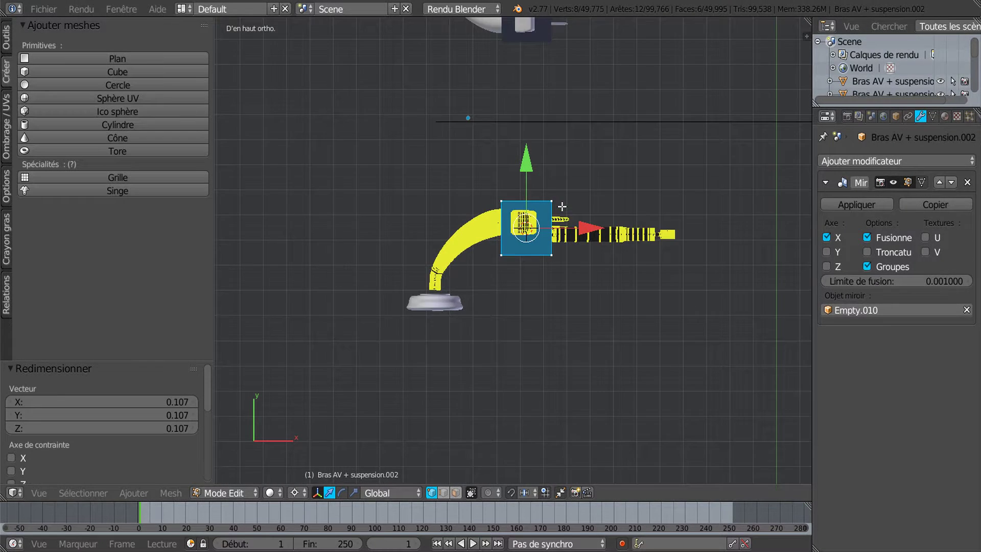
scroll(563, 267, "up", 4)
scroll(583, 214, "up", 4)
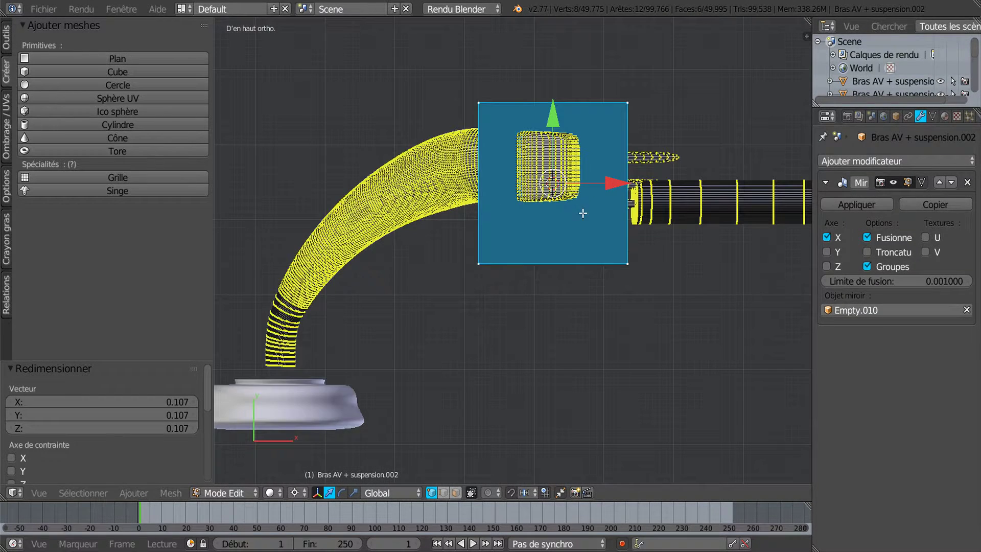
left_click_drag(611, 180, 391, 211)
middle_click(411, 231, "alt")
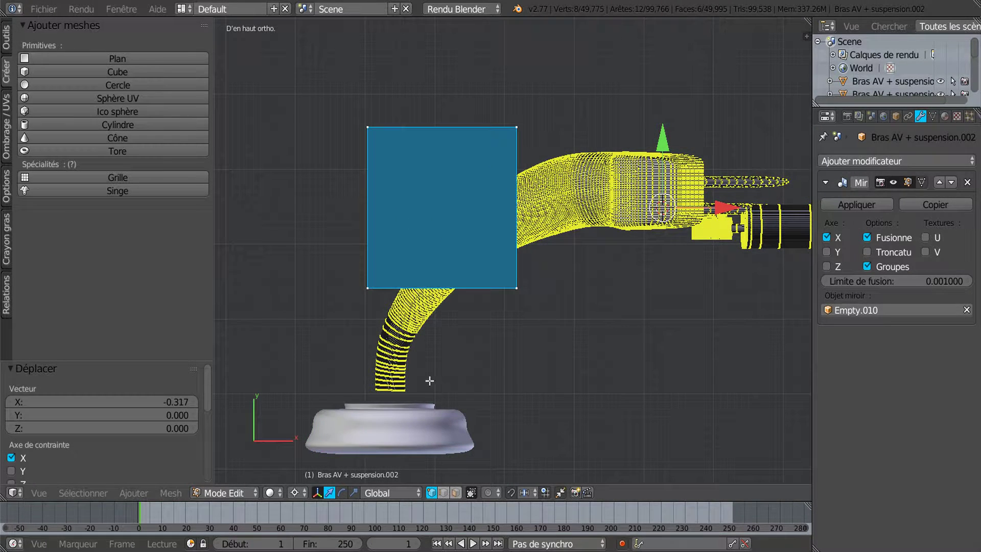
Set the pivot point to Barycentre, then move the cube -0.073 in X and by -0.114 and -0.041 in Y towards the wheel disc
left_click(295, 492)
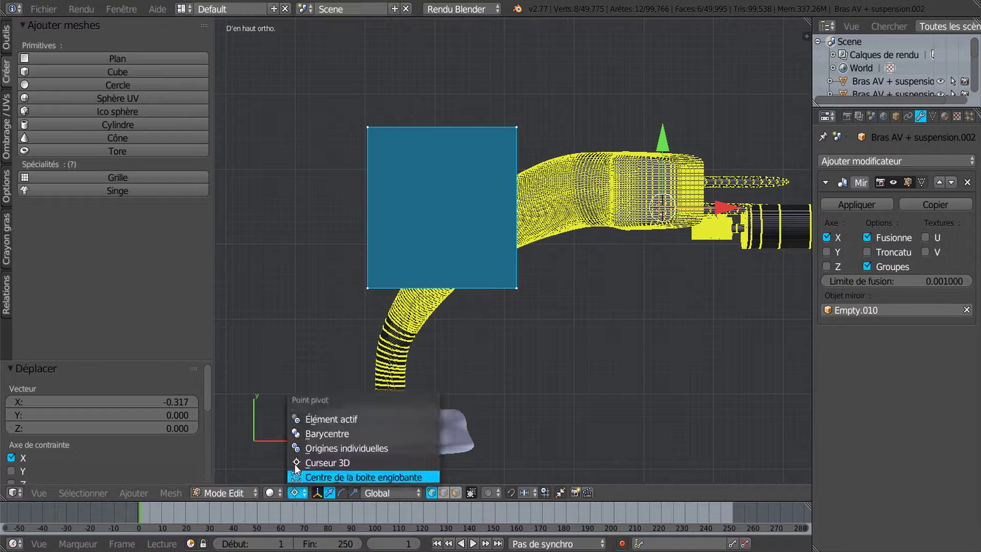
left_click(315, 435)
left_click_drag(445, 166, 443, 251)
key("g")
key("x")
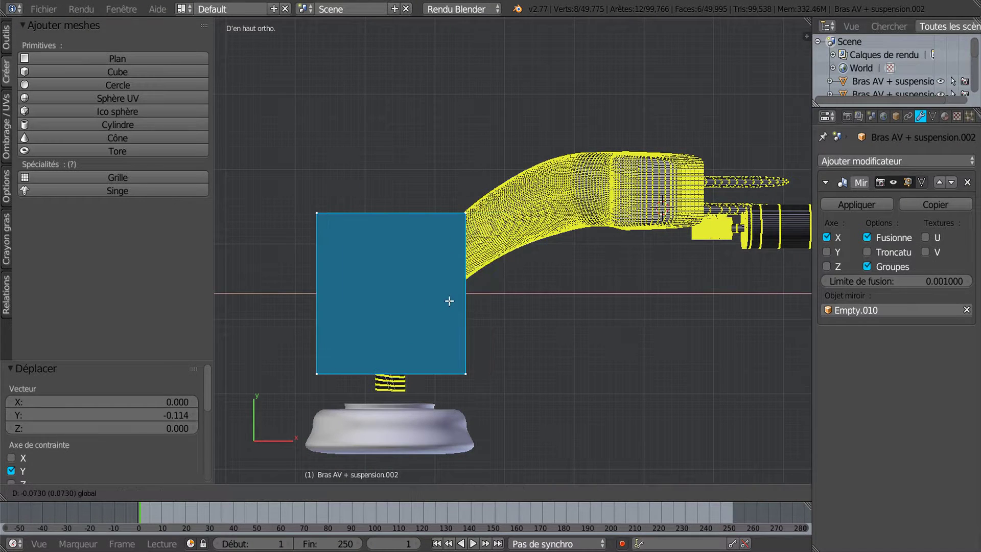
left_click(449, 301)
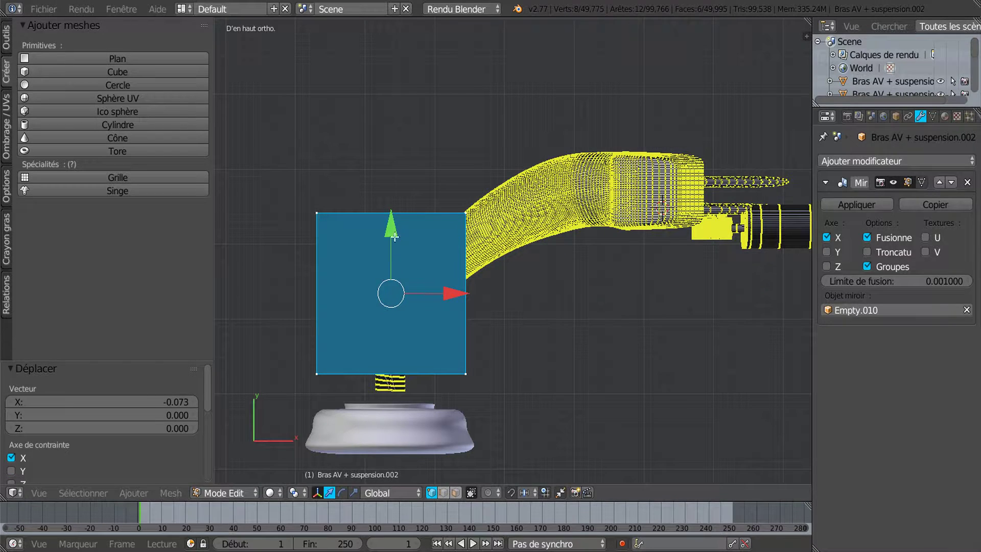
key("g")
key("y")
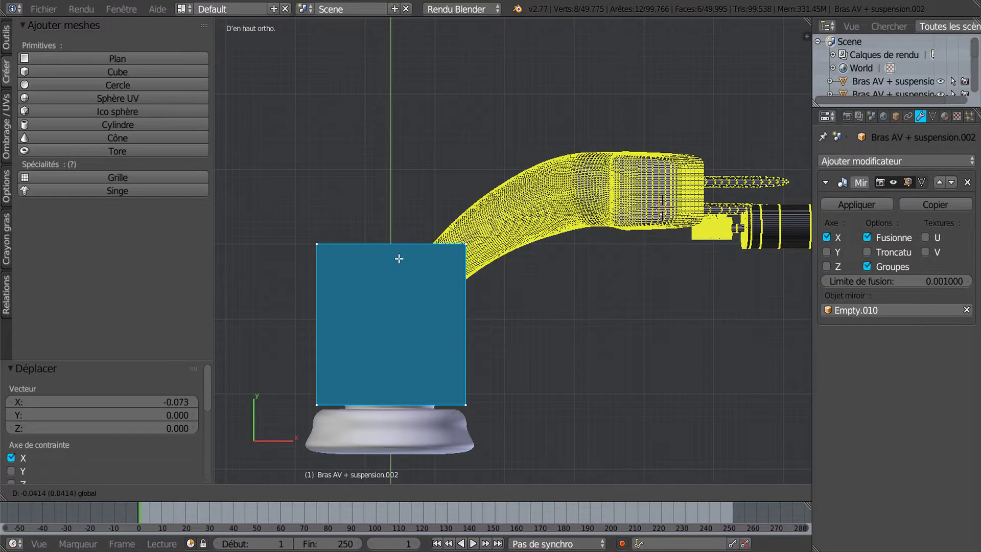
left_click(399, 259)
Flatten the cube to 0.128 along Y and move it -0.094 in Y, between the arm's end and the wheel disc
middle_click_drag(394, 420, 414, 394, "shift")
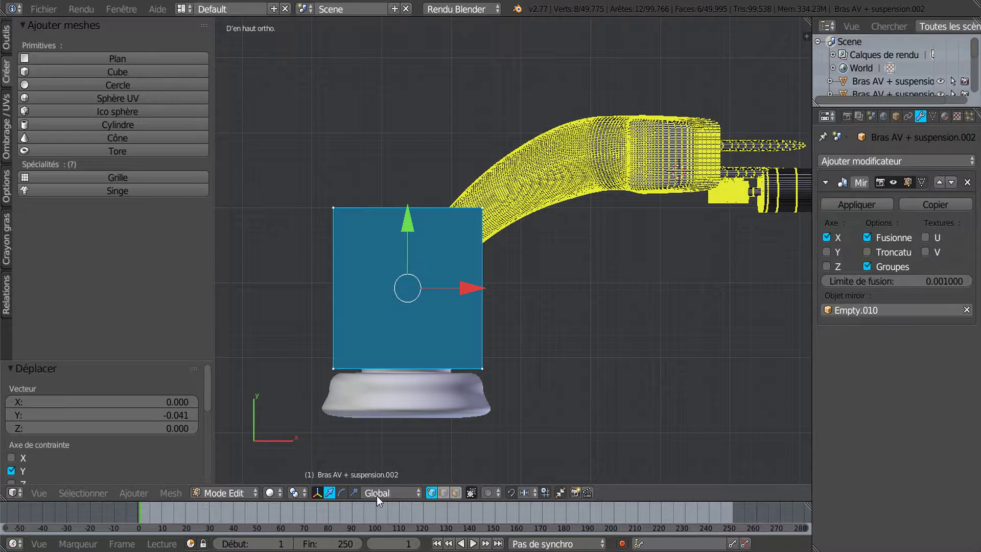
left_click(354, 494)
left_click_drag(409, 231, 409, 281)
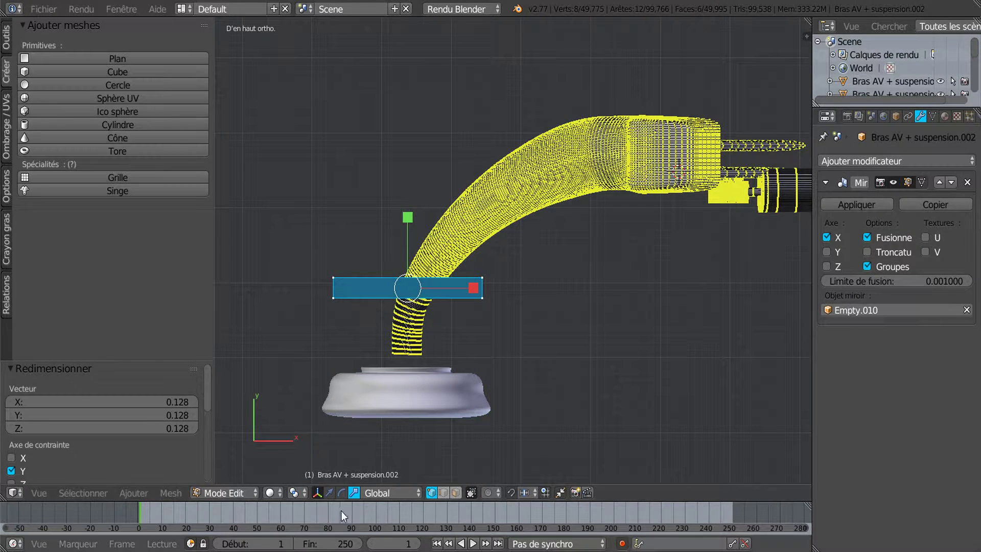
left_click(329, 492)
left_click_drag(411, 229, 411, 304)
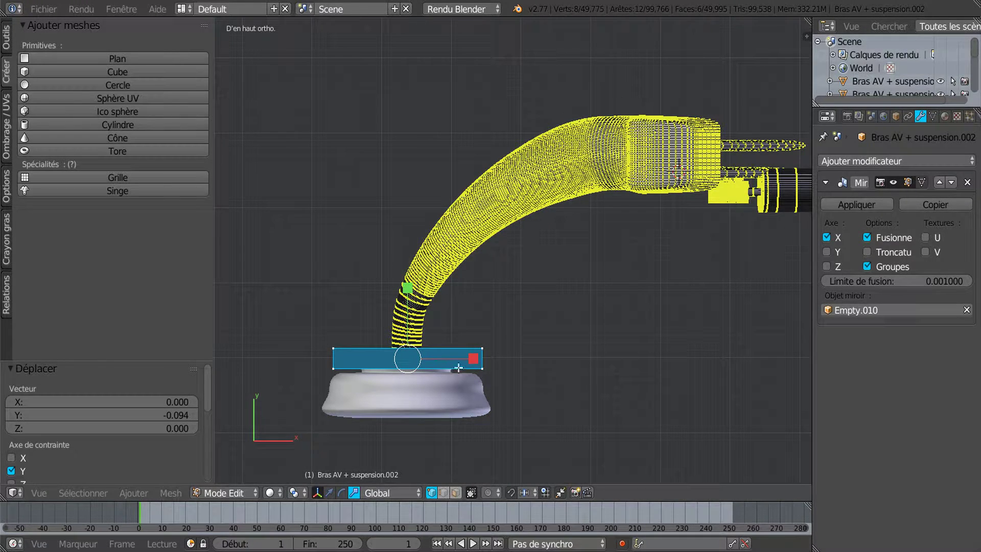
Scale the cube to 0.289 along X and move it -0.004 in X, in line with the arm's end
key("s")
key("x")
left_click_drag(424, 365, 425, 365)
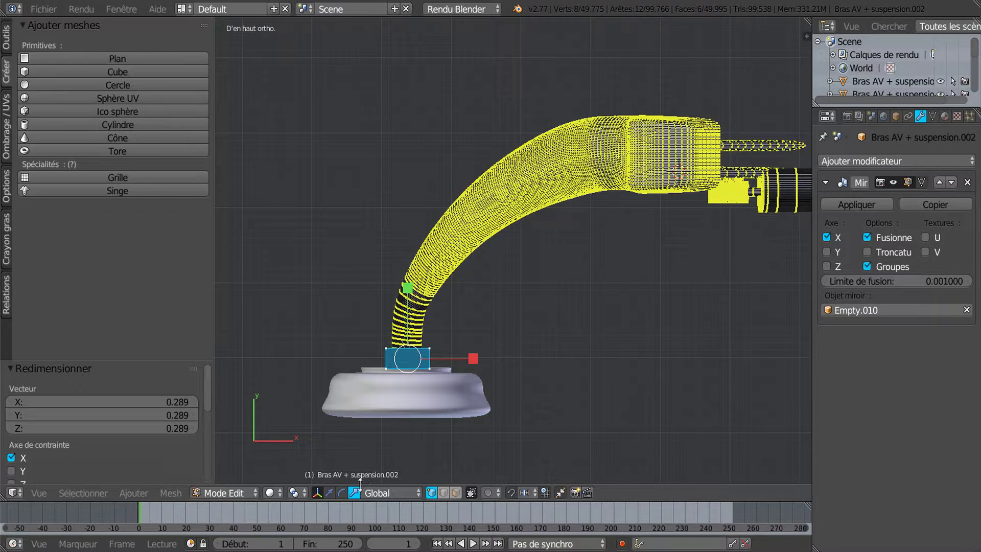
key("g")
key("x")
left_click(465, 358)
Move the block -0.048 along Z in the front wireframe view, down towards the arm's end
key("KP_1")
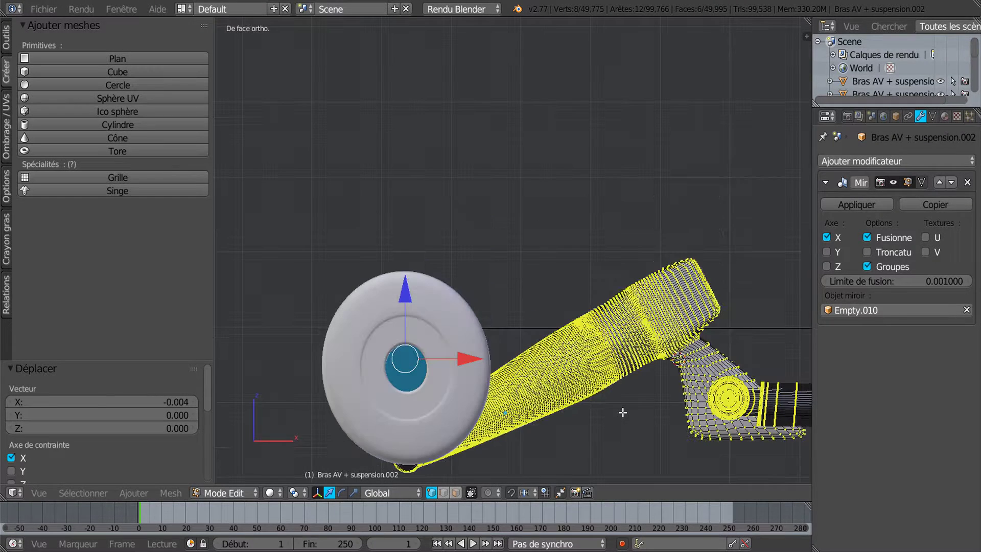
key("z")
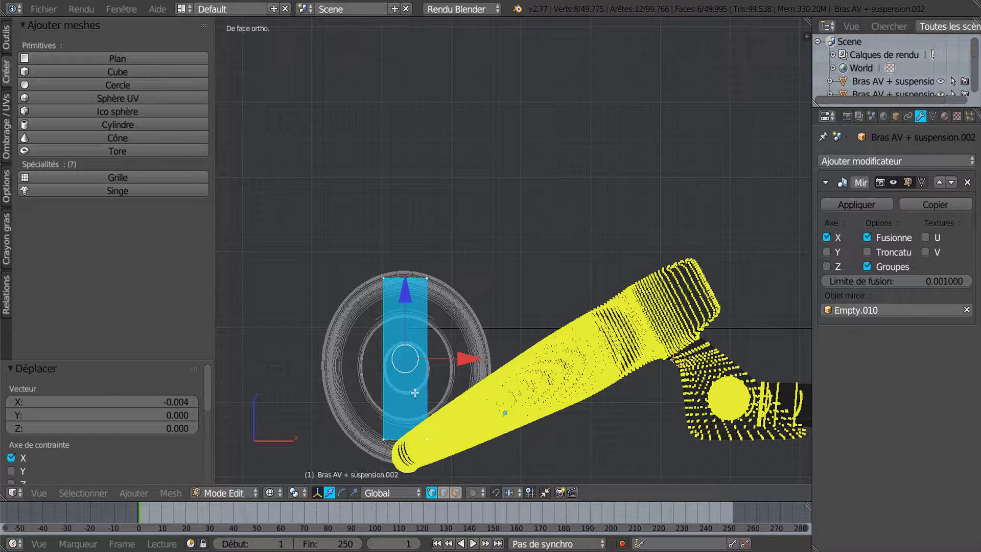
left_click_drag(405, 296, 406, 332)
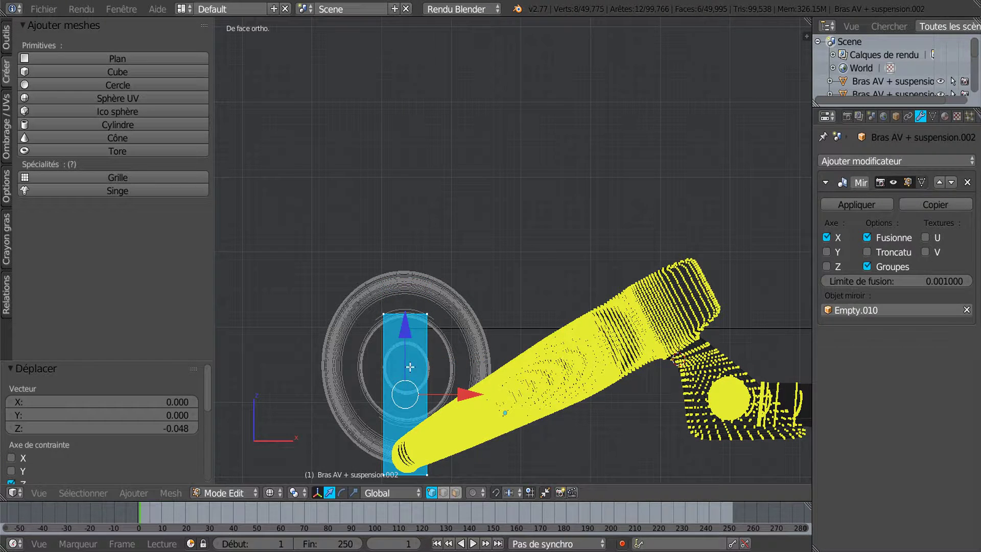
Shorten the block to 0.755 along Z and move it -0.032 in Z over the arm's end and the disc's centre
middle_click_drag(421, 422, 424, 331, "shift")
scroll(414, 373, "up", 1)
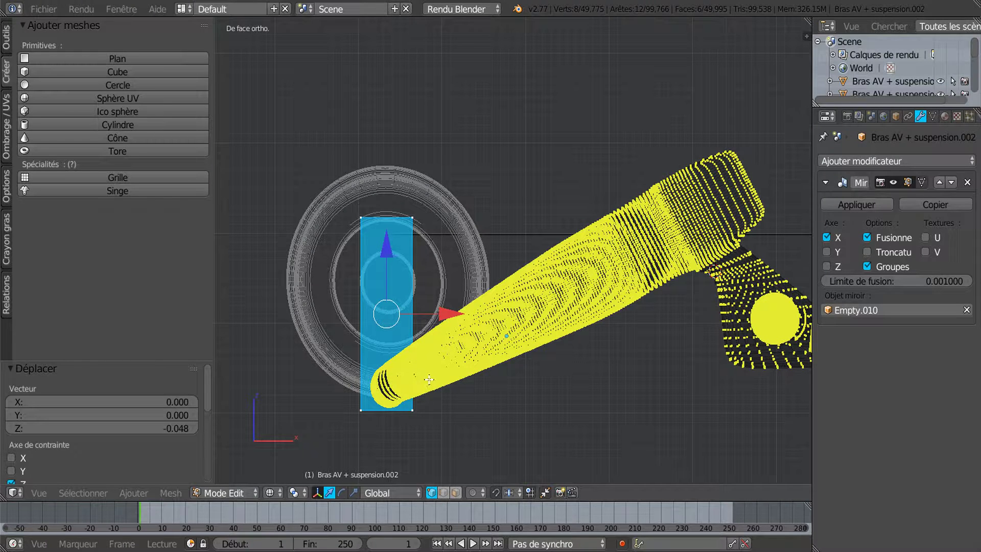
left_click(354, 492)
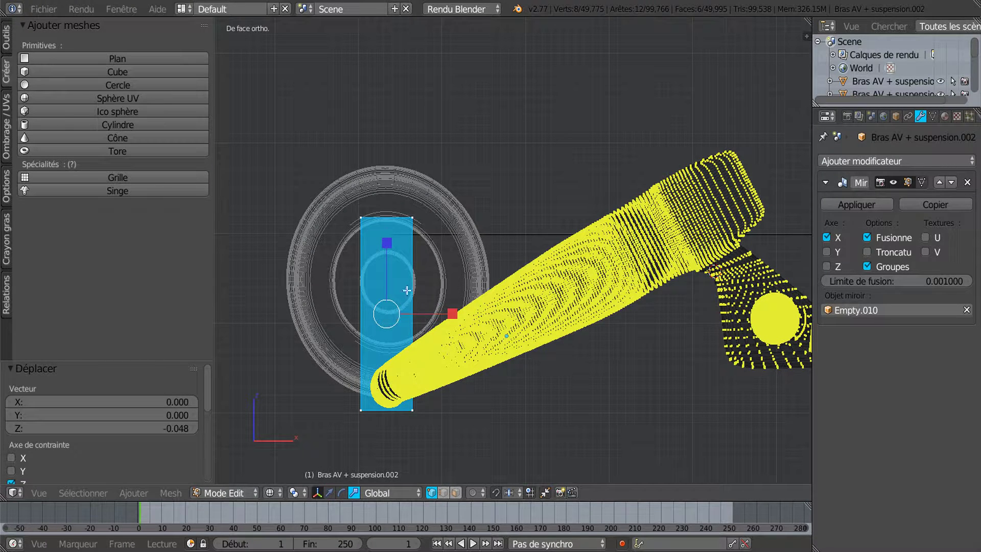
left_click_drag(389, 252, 386, 264)
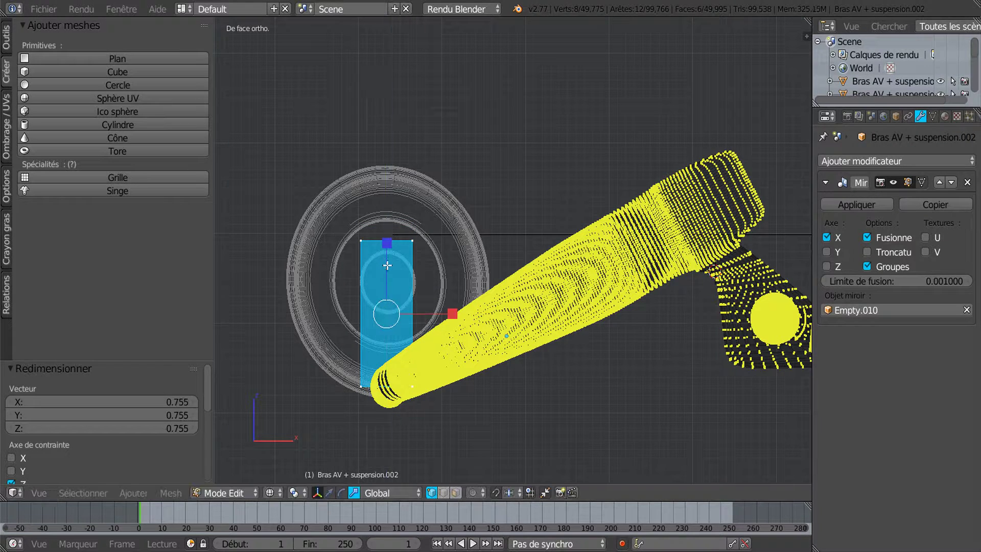
left_click(328, 494)
left_click_drag(391, 253, 391, 282)
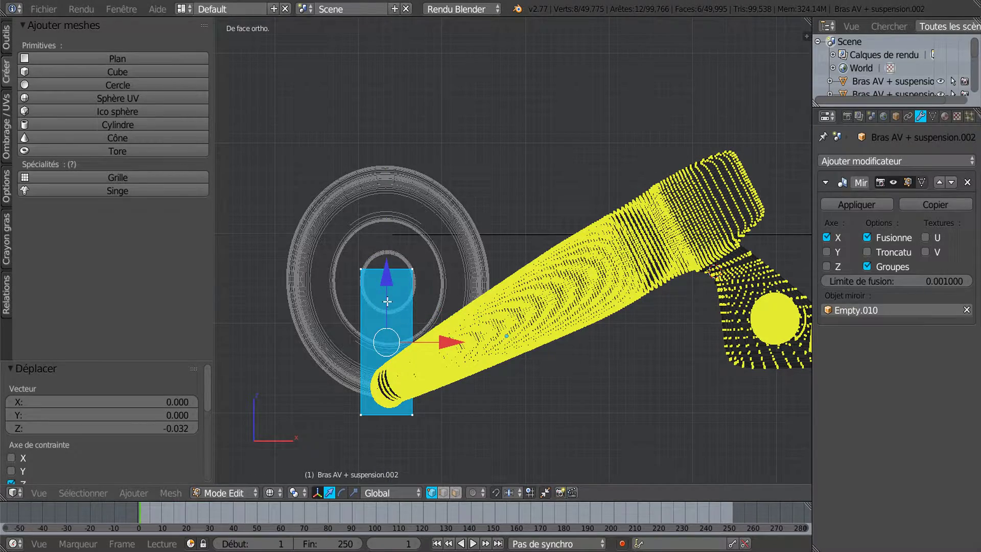
Add one horizontal loop cut near the block's upper end and another near its lower end
middle_click_drag(448, 320, 427, 298)
key("ctrl+r")
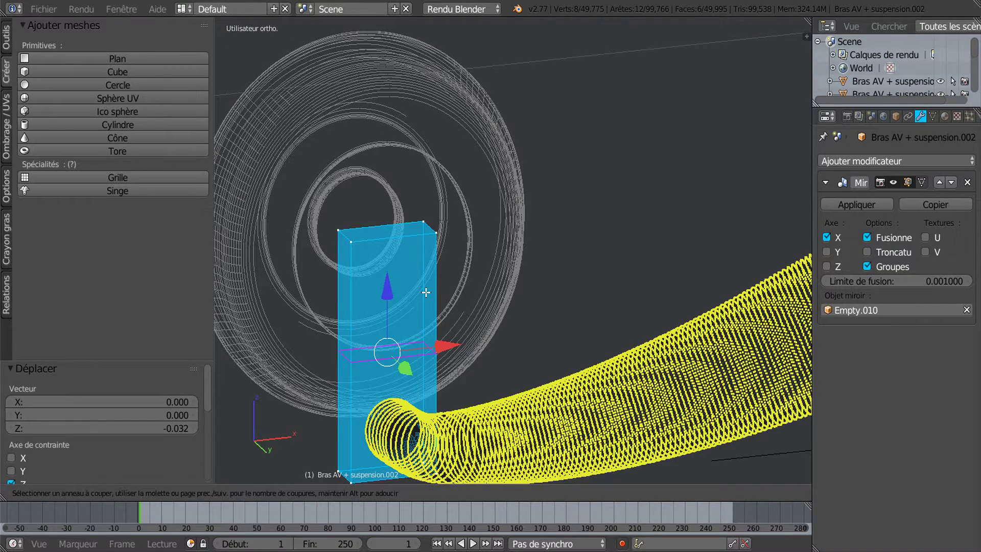
left_click(426, 292)
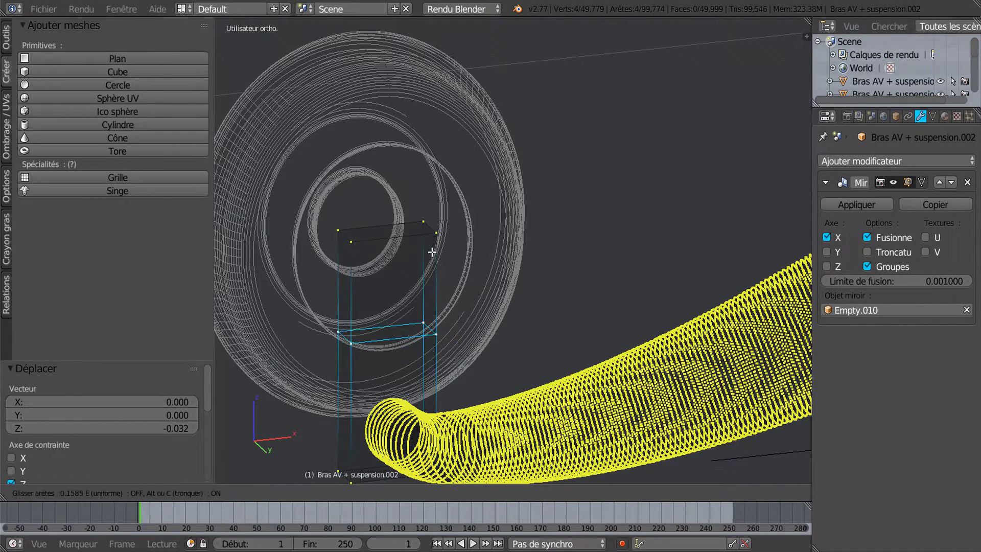
left_click(443, 199)
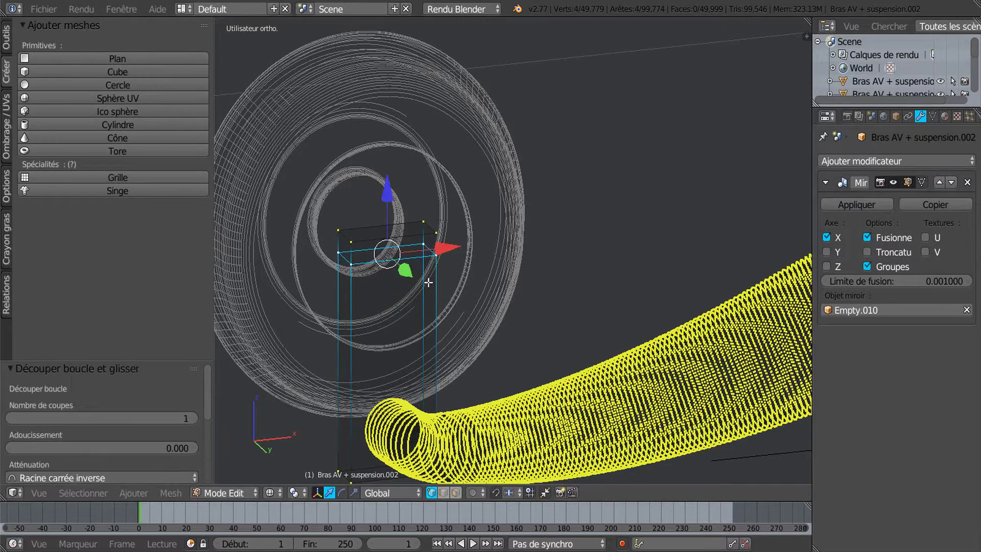
key("ctrl+r")
left_click(430, 313)
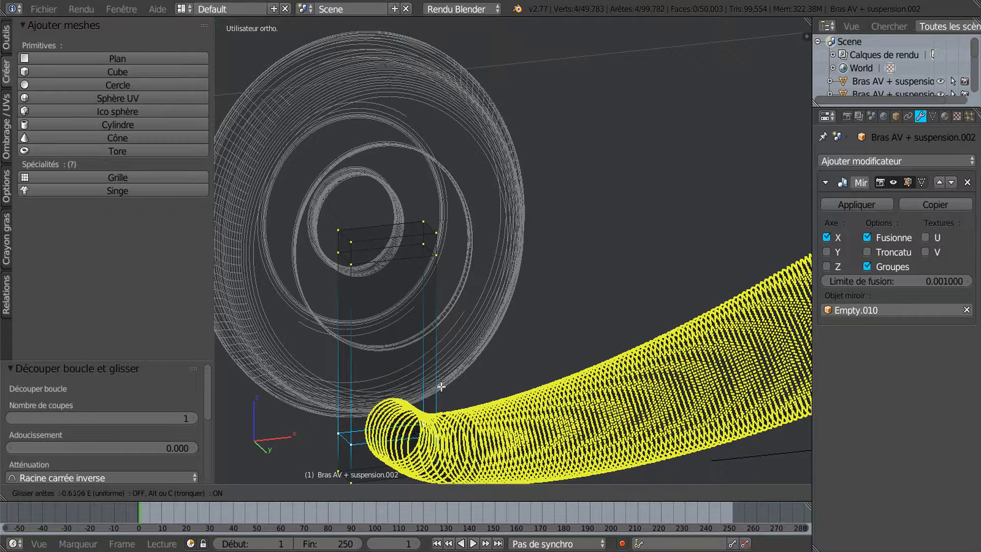
left_click(441, 431)
Set the pivot point to Origines individuelles and scale the block's top and bottom end faces to 0.644
key("z")
middle_click_drag(571, 333, 359, 413)
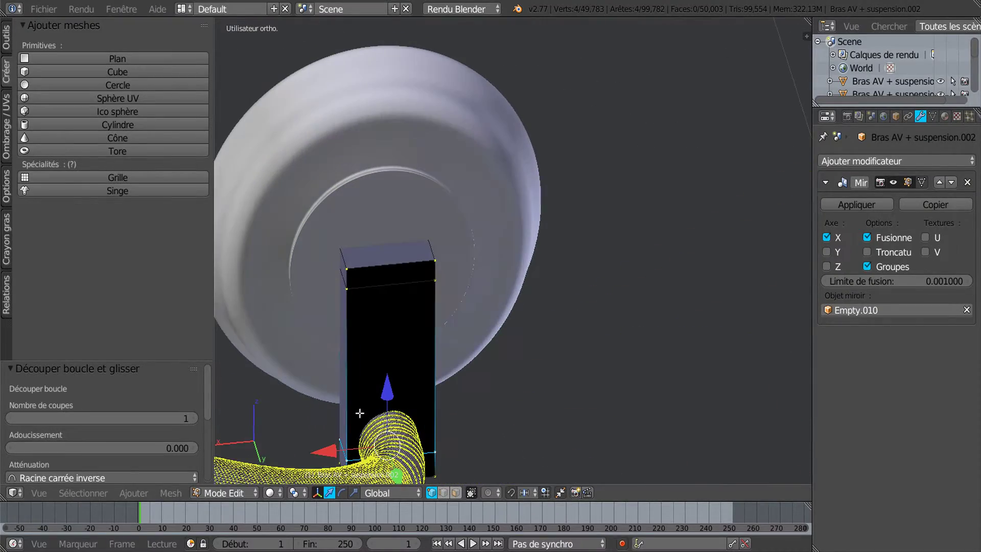
left_click(455, 493)
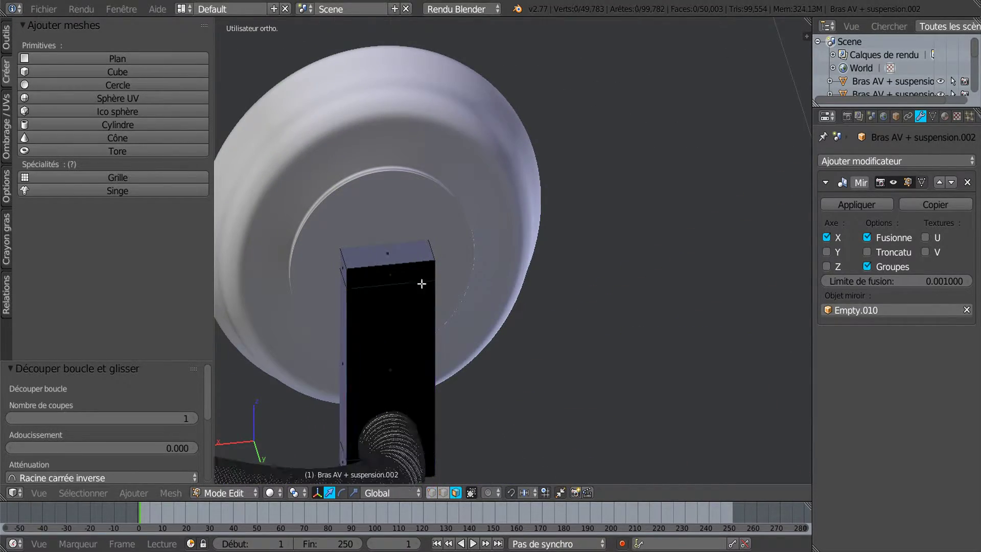
right_click(392, 259)
middle_click_drag(561, 406, 524, 290)
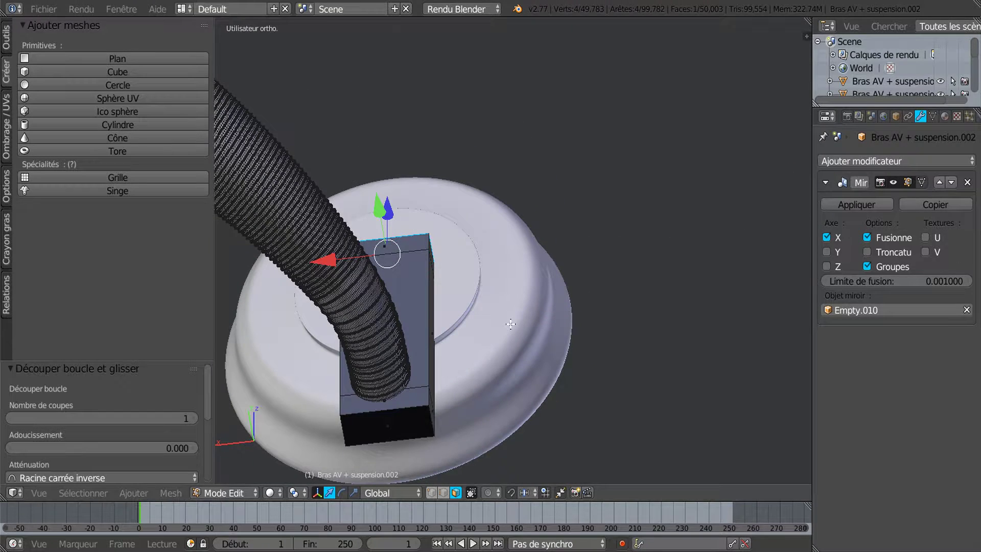
right_click(407, 426, "shift")
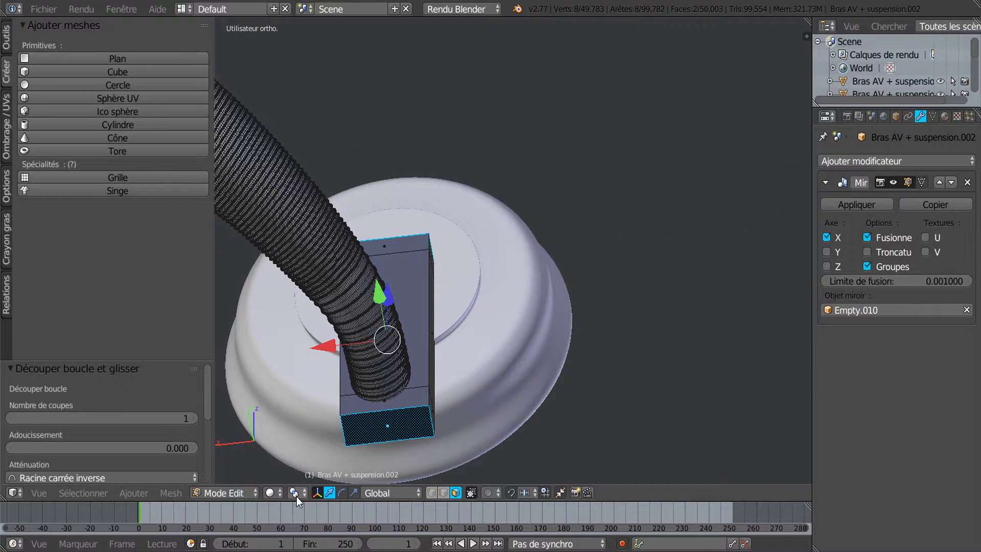
left_click(295, 494)
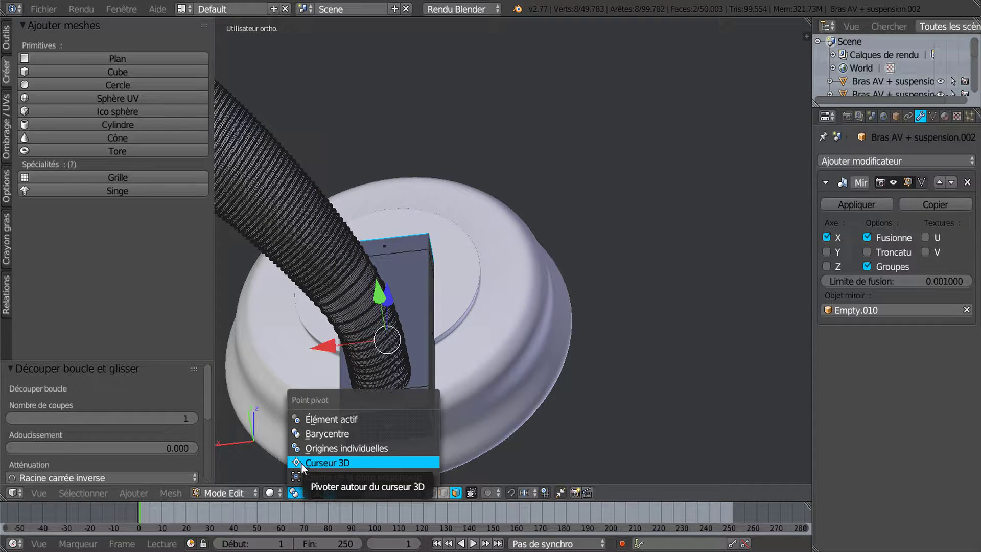
left_click(314, 448)
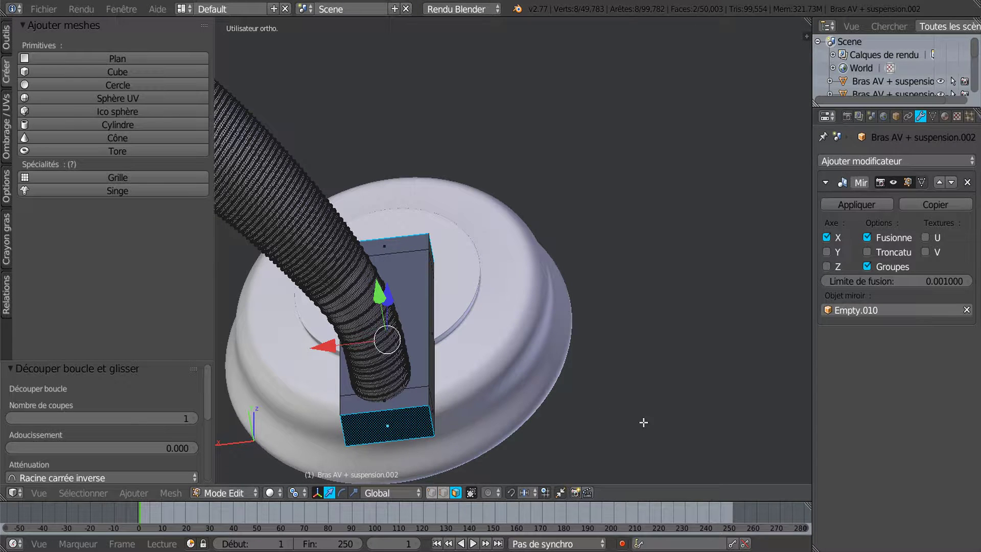
key("s")
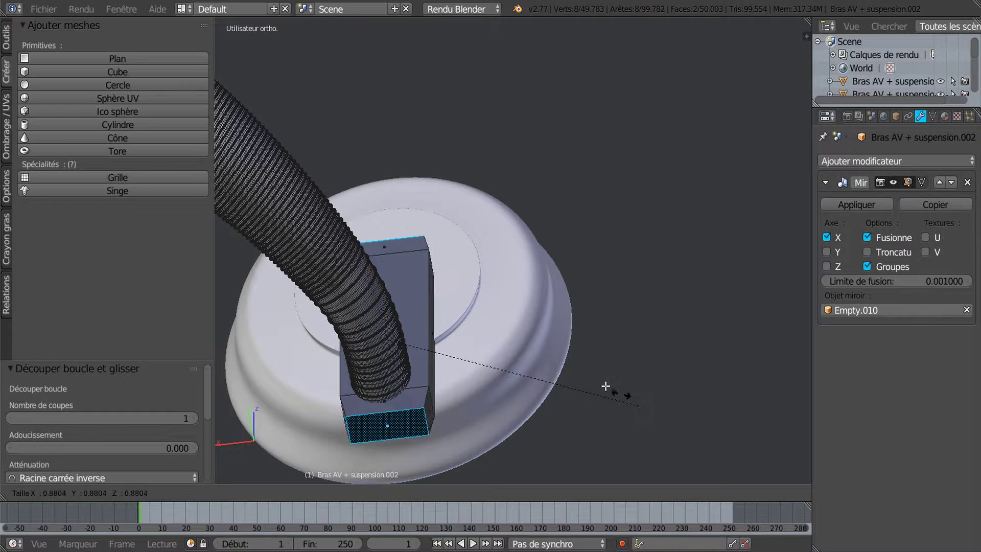
left_click(576, 374)
Examine the tapered block between the arm and the disc from several angles, with and without its mesh wires
middle_click_drag(576, 375, 560, 343)
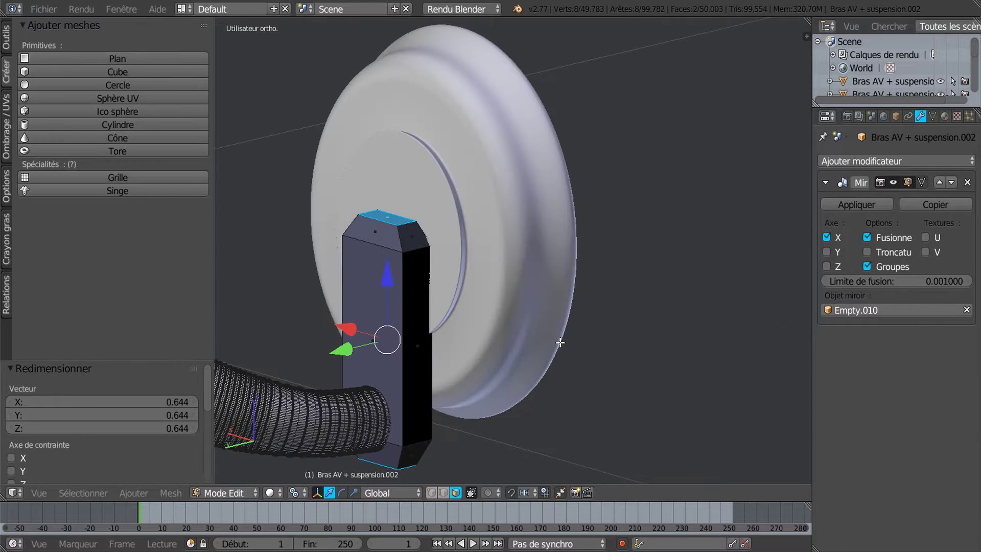
scroll(611, 324, "down", 2)
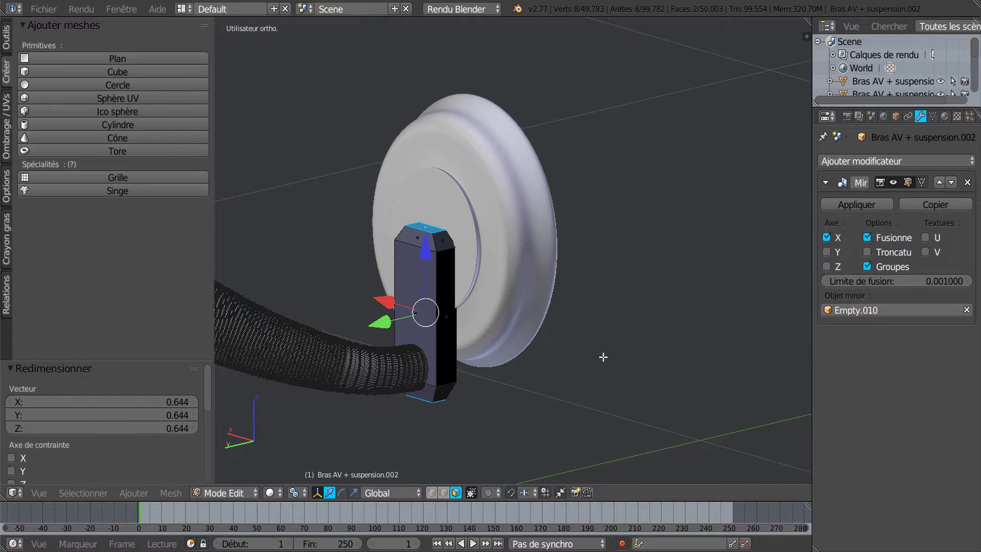
scroll(663, 354, "up", 3)
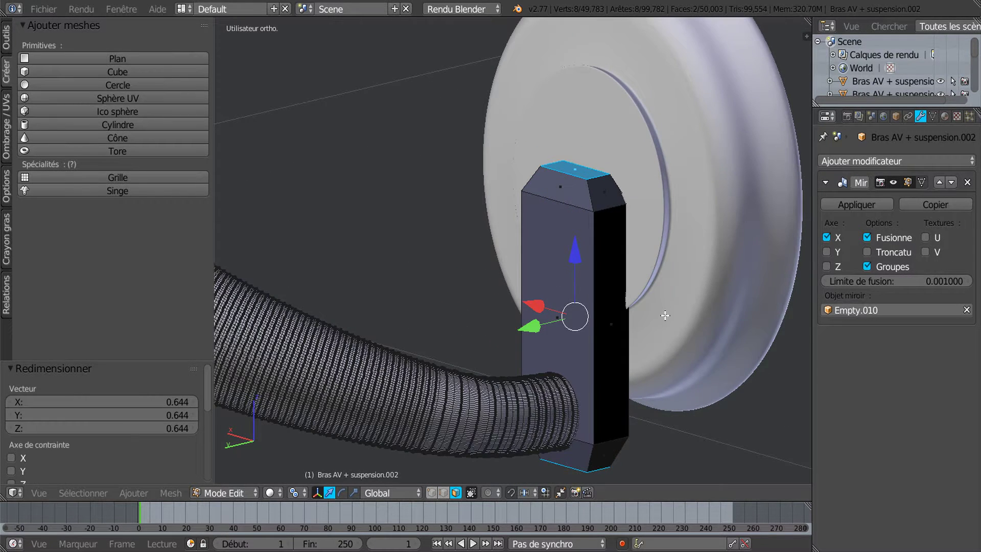
middle_click_drag(664, 315, 514, 312, "shift")
key("Tab")
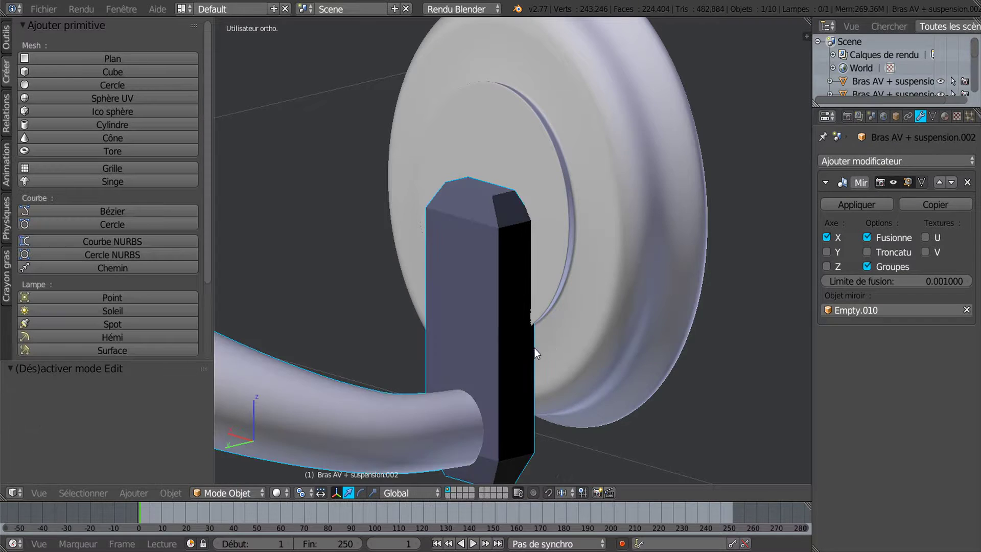
scroll(471, 308, "up", 1)
scroll(474, 308, "down", 3)
middle_click_drag(492, 351, 562, 360)
scroll(564, 355, "up", 4)
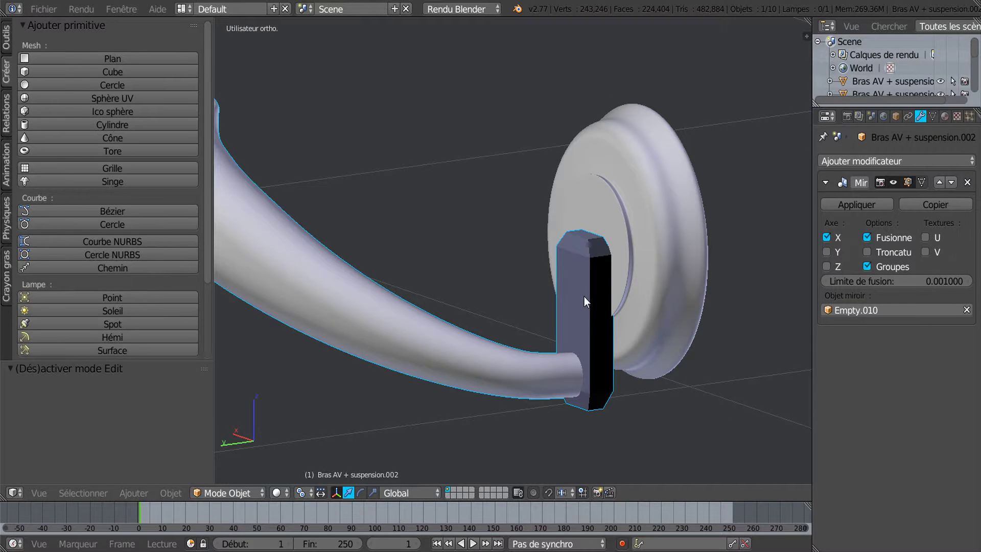
Select the whole linked block in the arm's mesh and assign it the black Matériau.015
key("Tab")
scroll(575, 353, "up", 2)
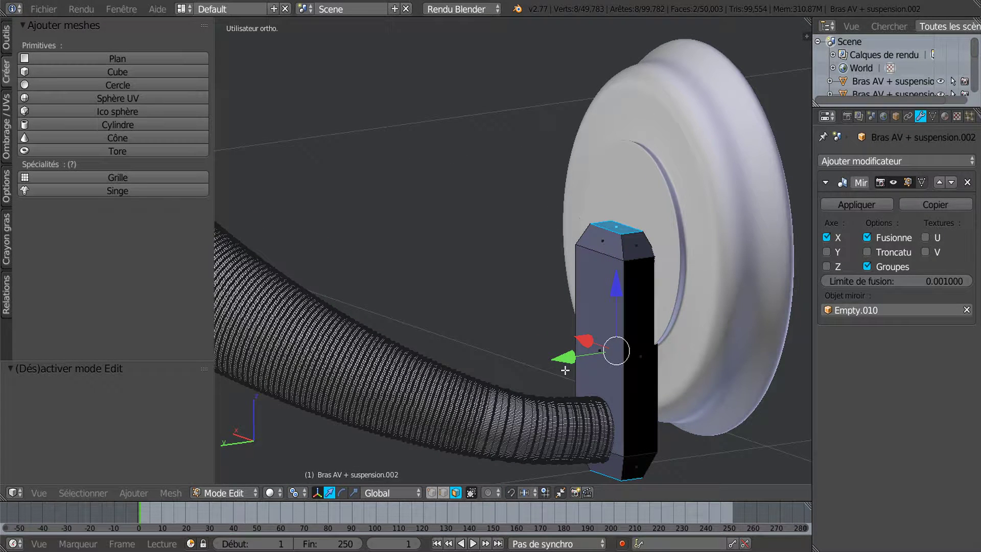
left_click(945, 116)
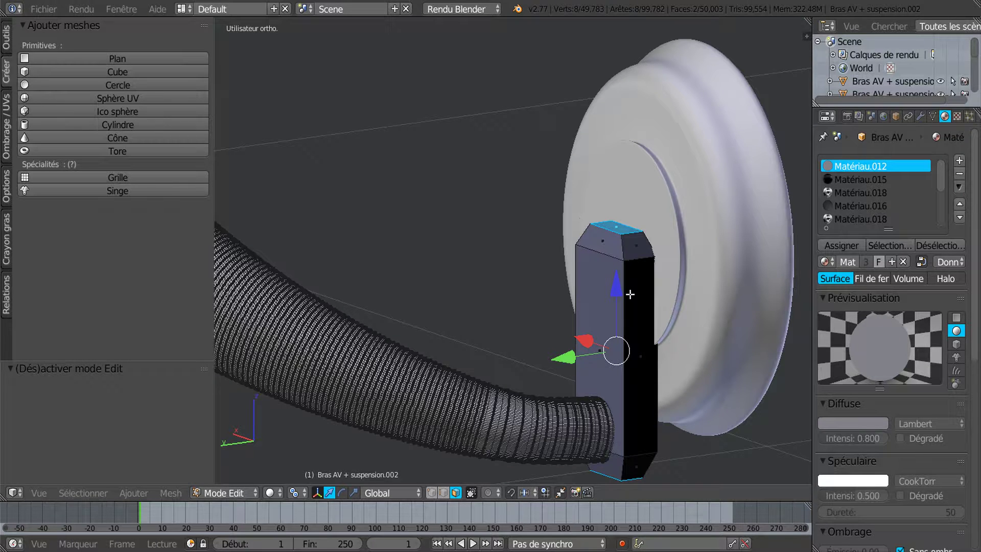
key("ctrl+l")
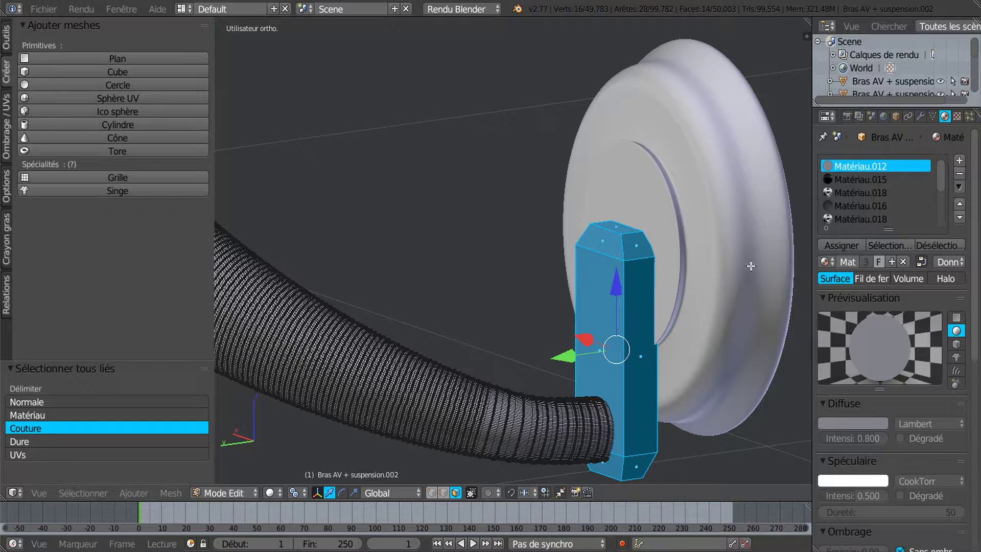
left_click(858, 179)
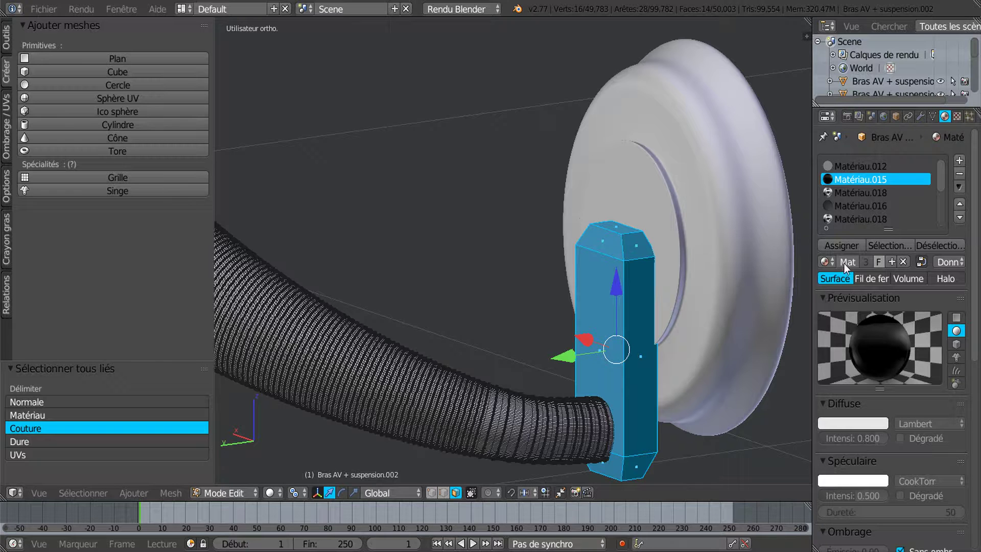
left_click(848, 247)
Select the arm's entire mesh, switch the viewport to material shading and return to object mode
scroll(609, 438, "down", 3)
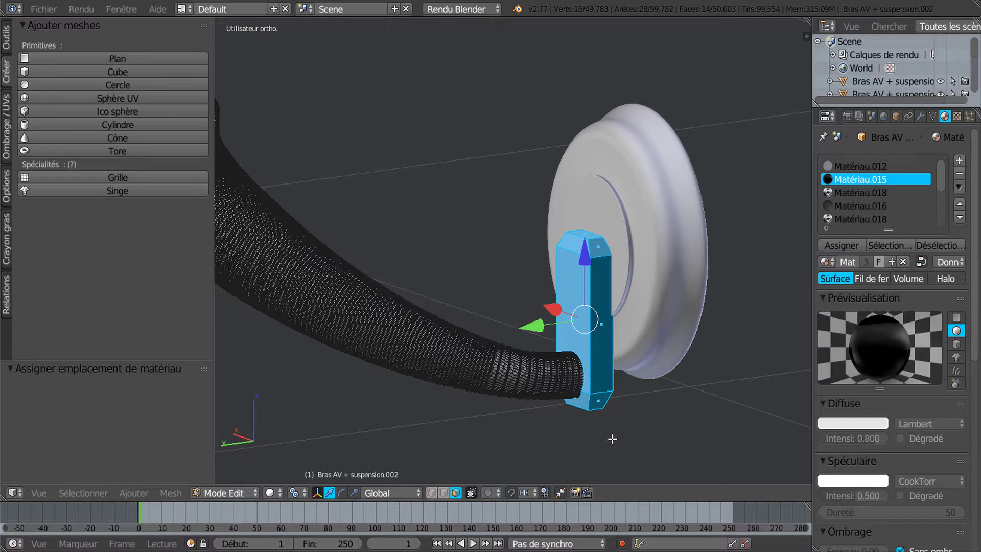
scroll(639, 414, "up", 2)
scroll(639, 415, "up", 1)
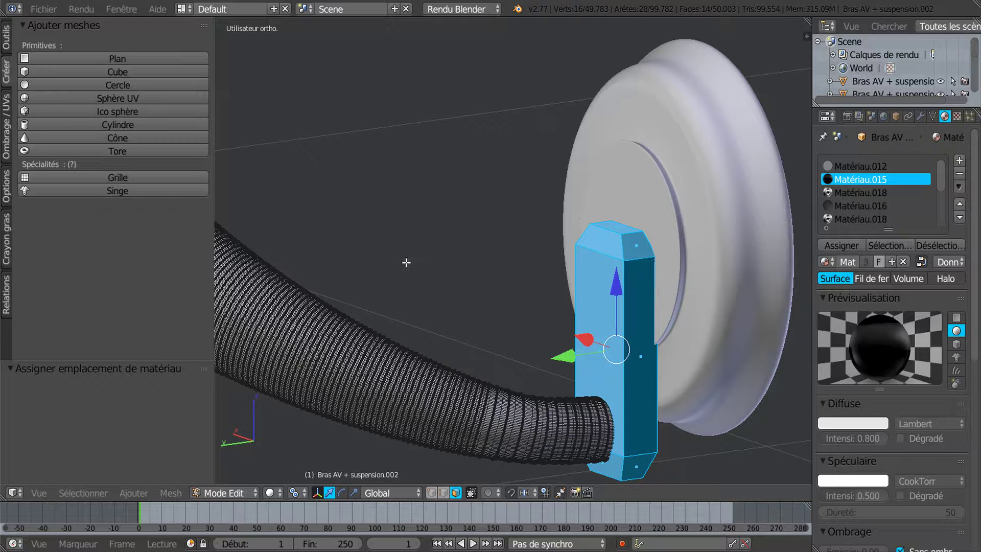
key("a")
key("a")
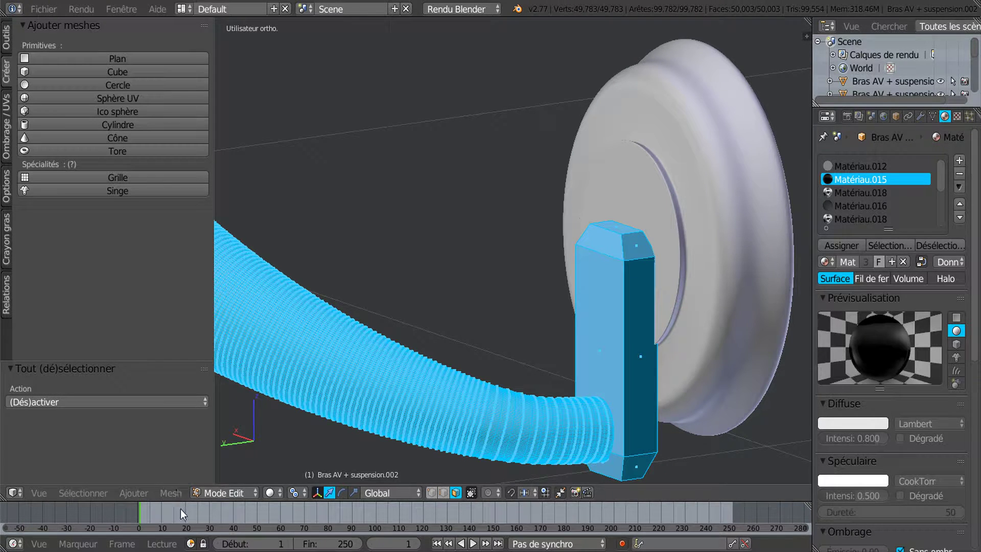
left_click(268, 493)
left_click(301, 418)
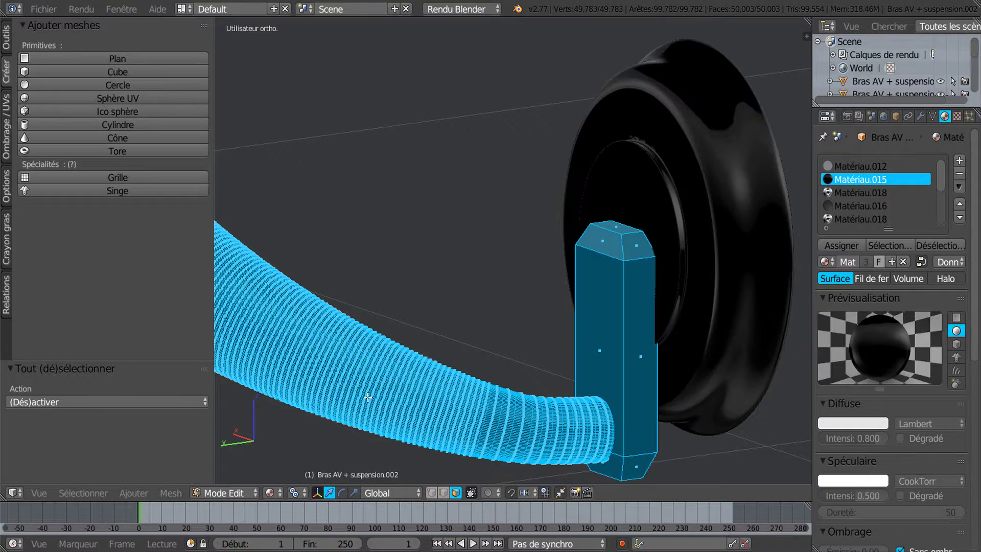
key("Tab")
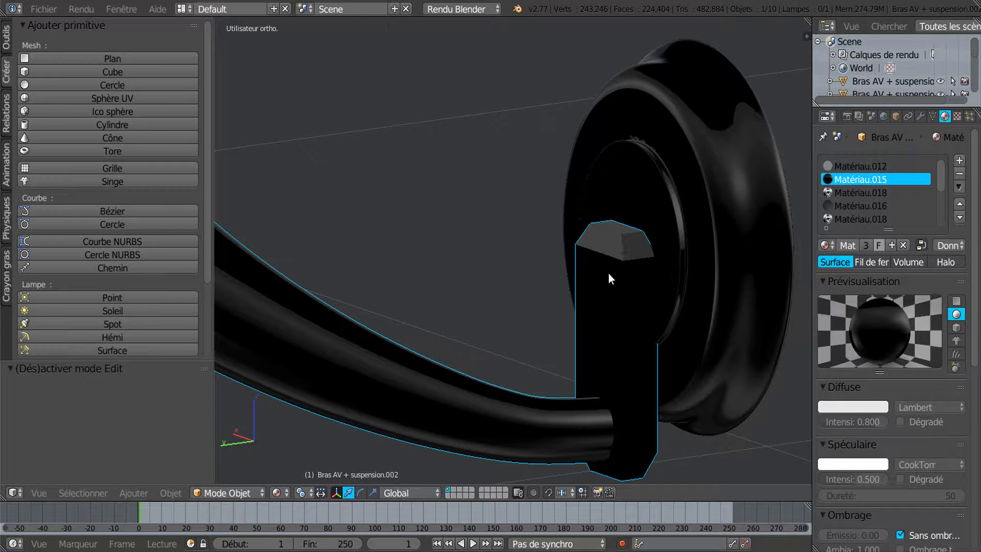
Reassign Matériau.015 to all linked faces of the tapered block at the end of the arm
key("Tab")
right_click(620, 323)
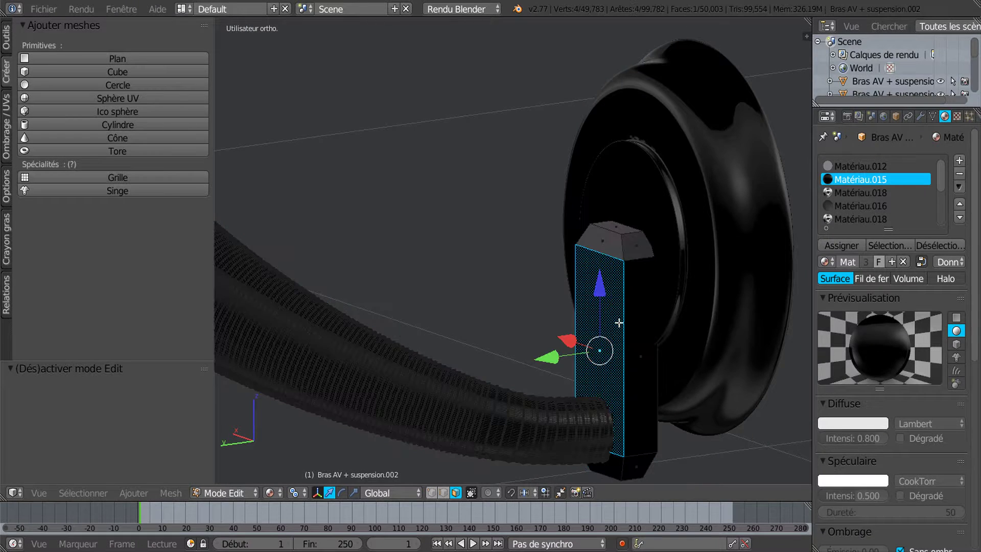
key("ctrl+l")
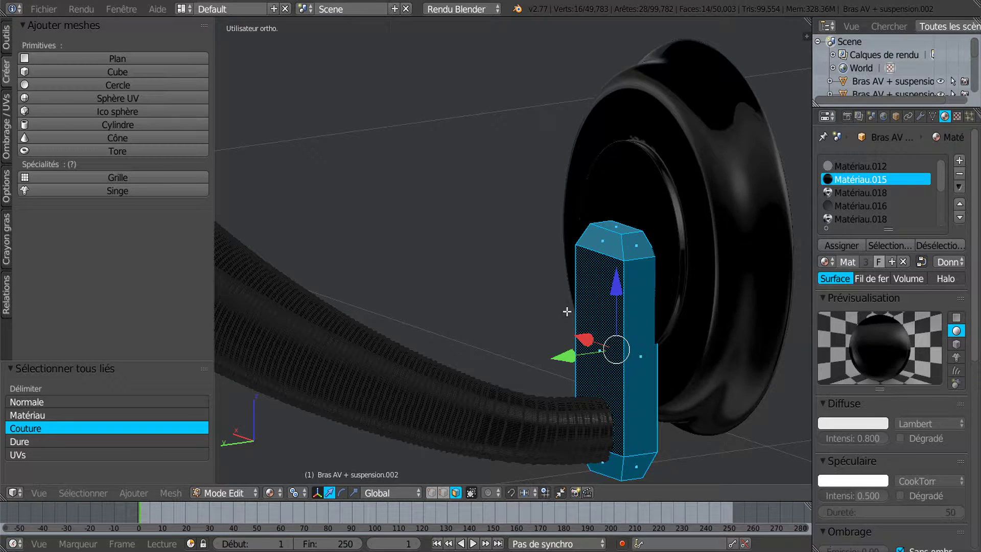
left_click(848, 240)
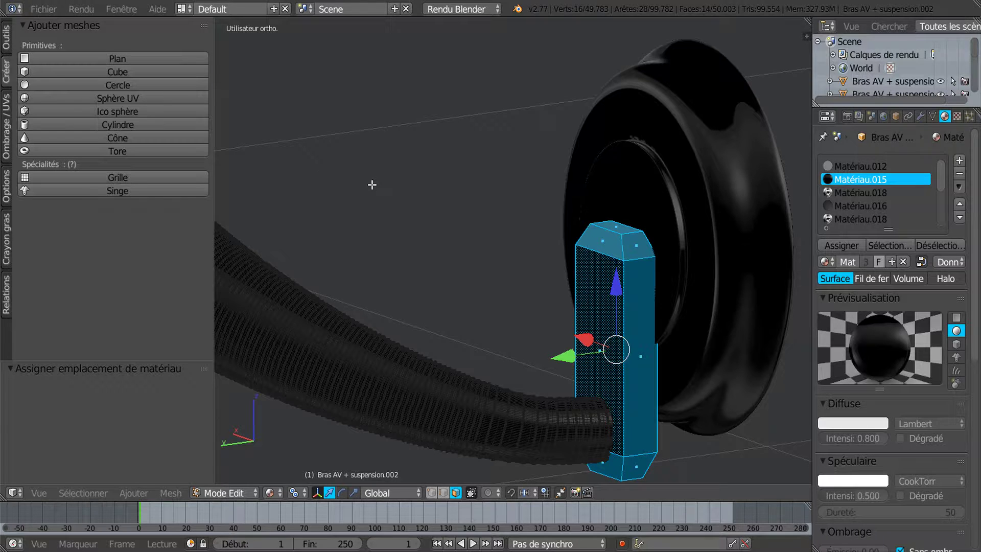
Switch the viewport to solid shading, flip the normals of the selected tapered block and return to object mode
key("alt+z")
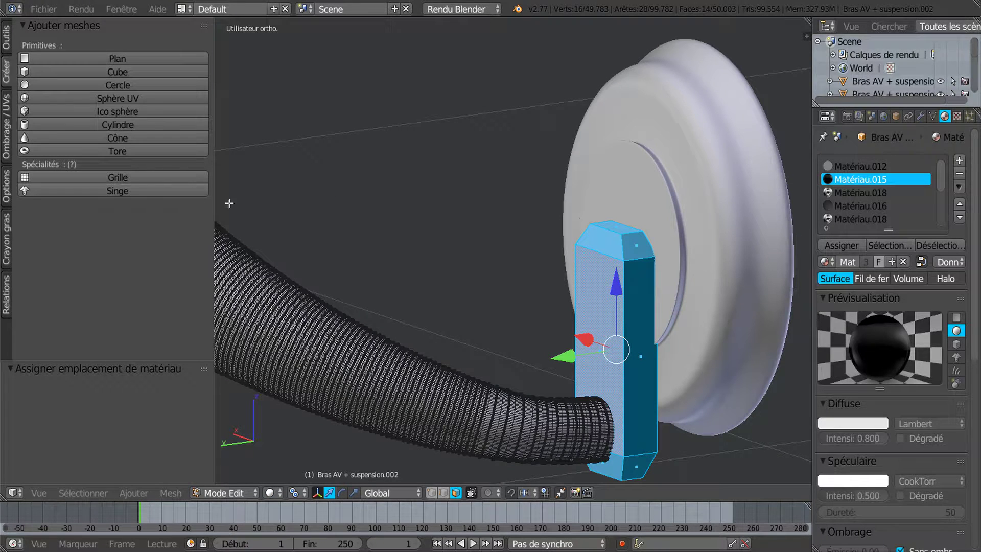
left_click(7, 127)
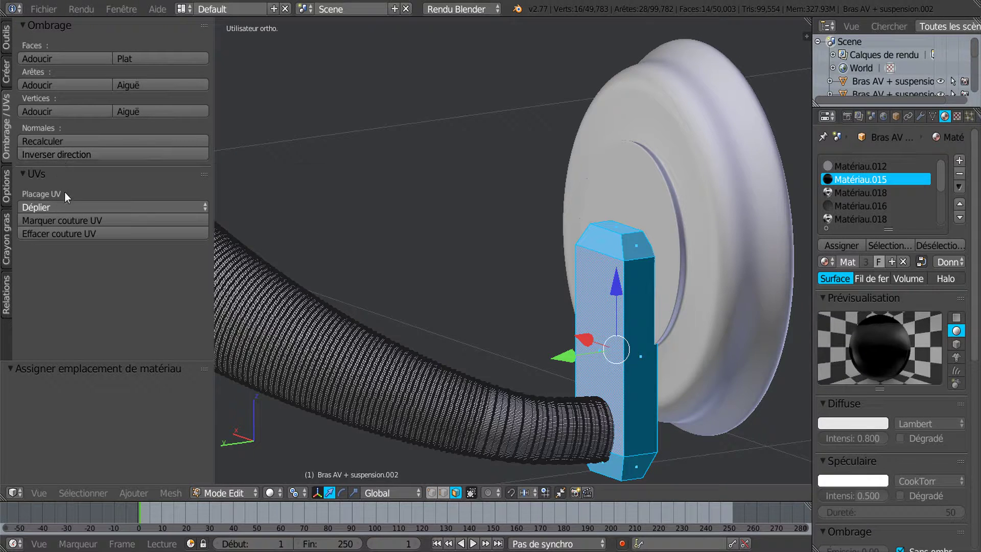
left_click(62, 155)
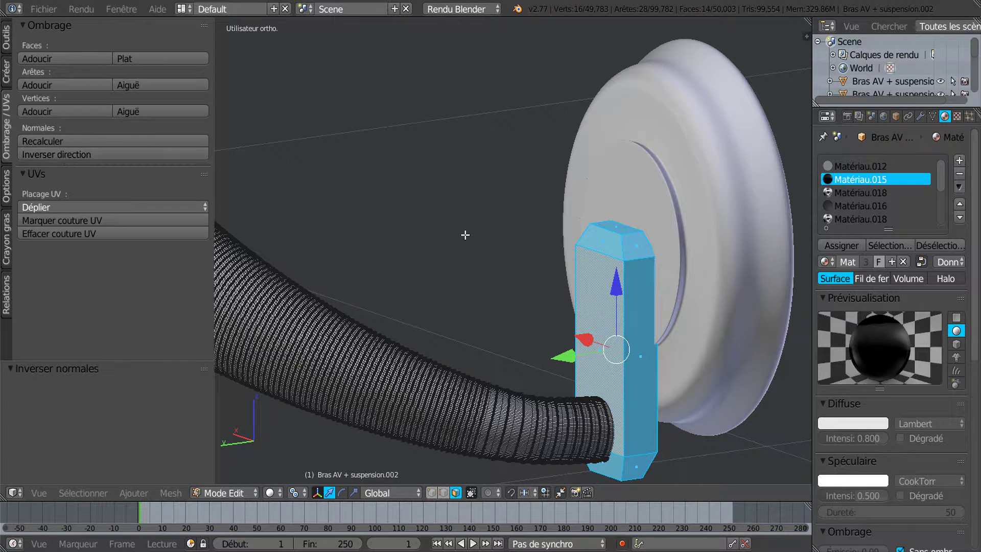
key("Tab")
scroll(501, 247, "down", 2)
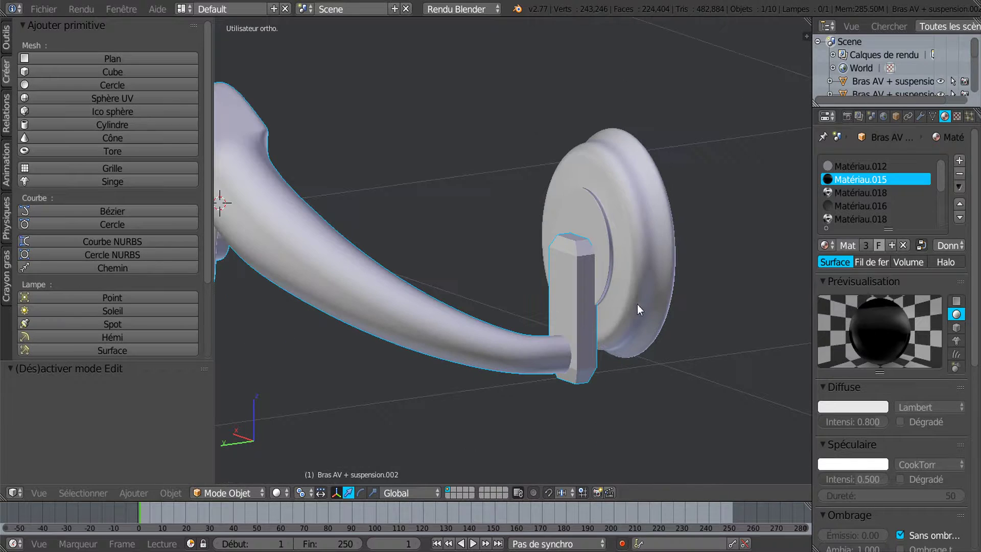
middle_click_drag(536, 275, 493, 317)
scroll(501, 317, "up", 2)
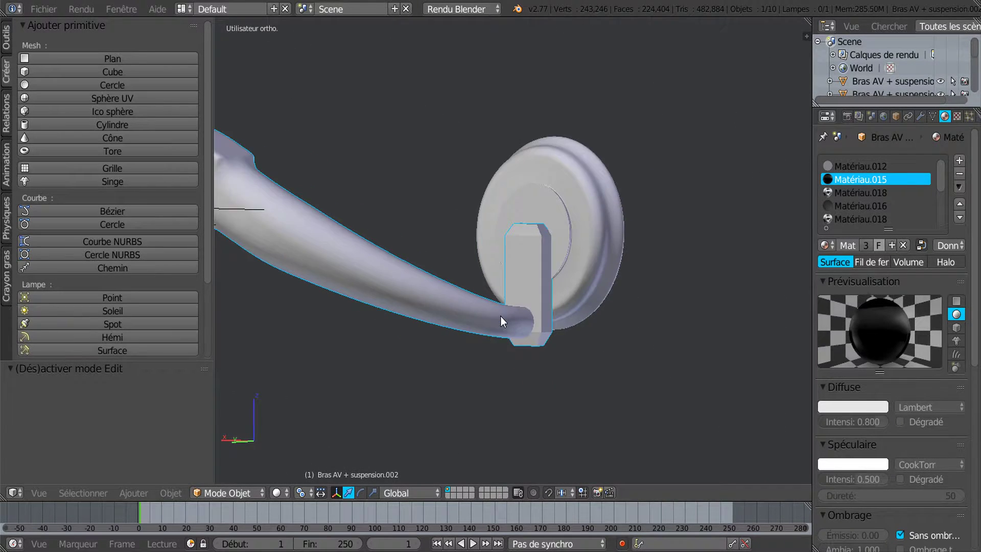
key("Tab")
key("Tab")
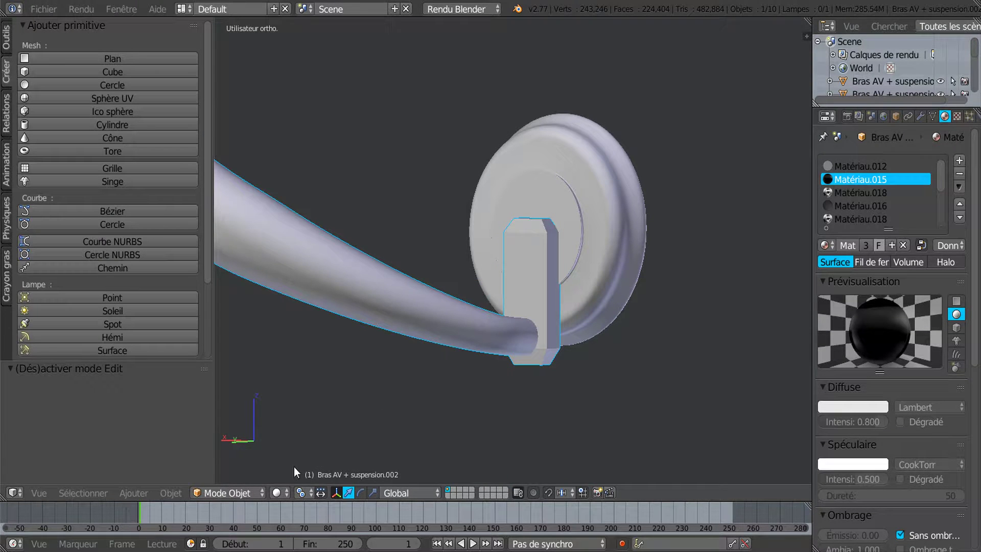
Switch the viewport back to material shading and apply smooth shading to the block's faces in edit mode
left_click(276, 493)
left_click(297, 418)
mouse_move(384, 390)
middle_mouse_down()
mouse_move(465, 367)
mouse_move(459, 389)
mouse_move(489, 363)
mouse_move(459, 415)
mouse_move(473, 380)
mouse_move(517, 360)
mouse_move(471, 360)
mouse_move(491, 370)
mouse_move(588, 358)
mouse_move(594, 344)
middle_mouse_up()
key("Tab")
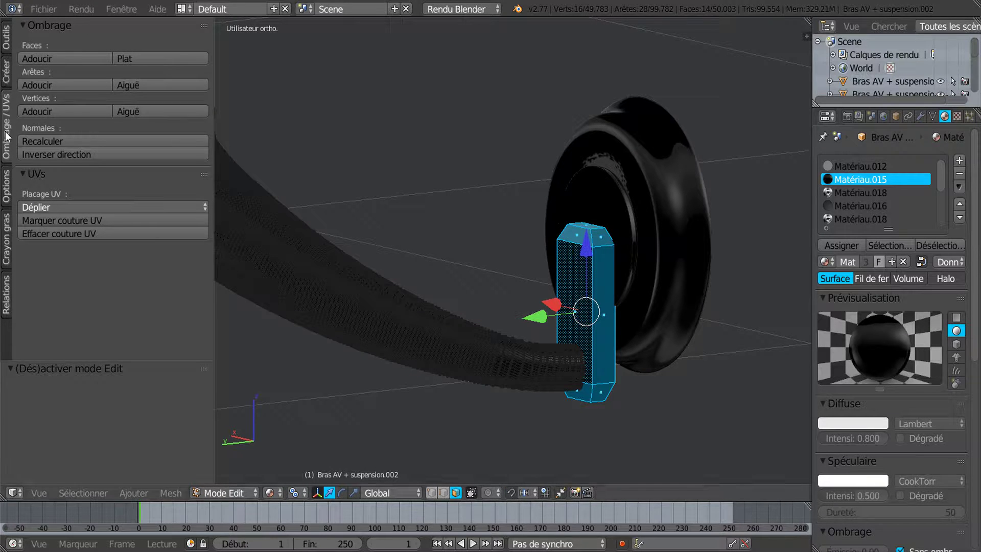
left_click(67, 59)
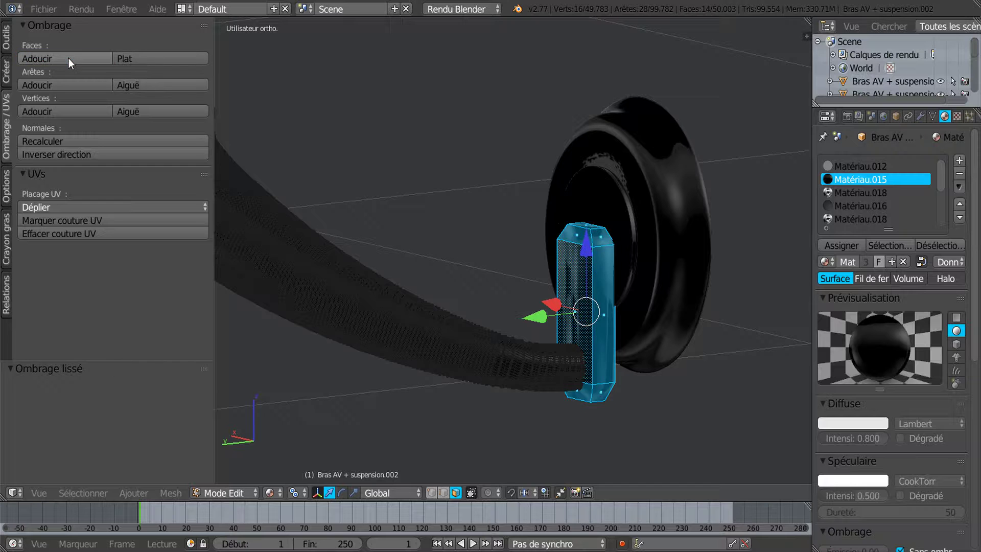
key("Tab")
scroll(606, 350, "up", 2)
scroll(607, 350, "down", 2)
key("Tab")
scroll(626, 309, "up", 2)
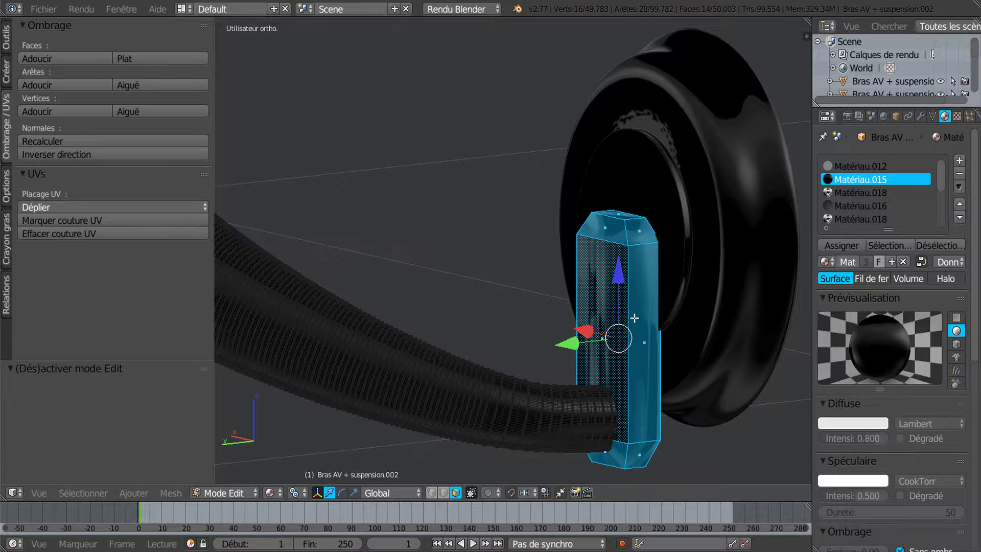
Add two edge loops around the block's vertical sides, one close to the upper bevel and one close to the lower
key("ctrl+r")
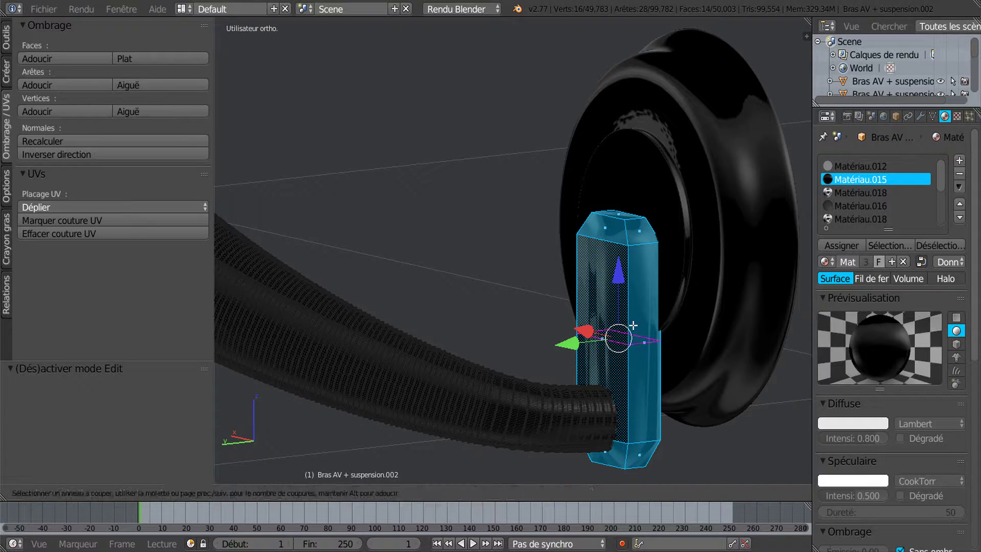
left_click(633, 303)
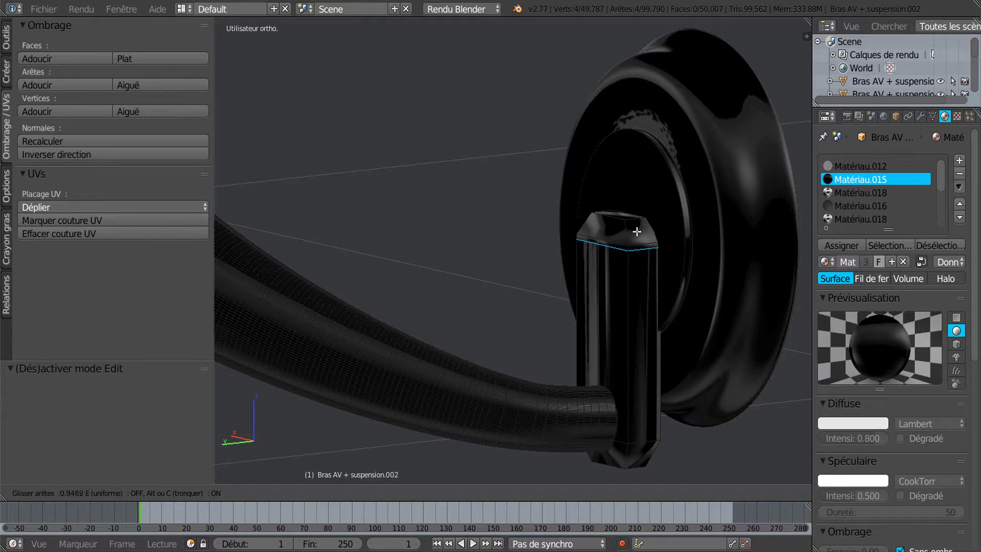
left_click(637, 232)
key("ctrl+r")
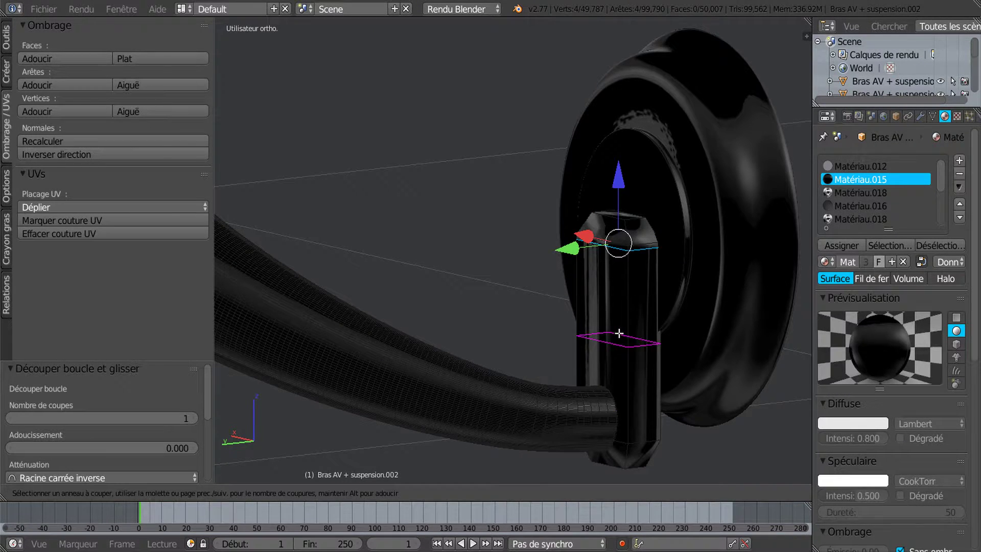
left_click(620, 336)
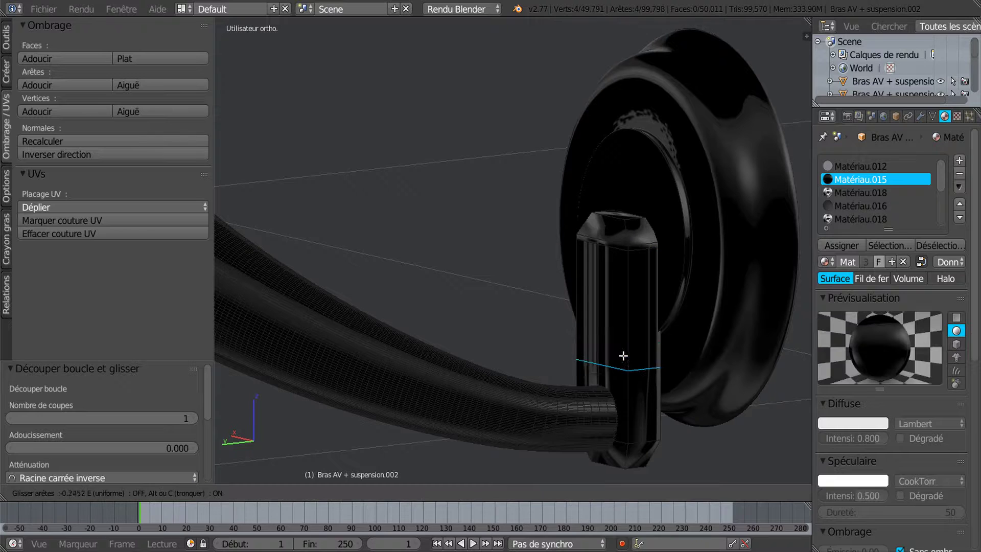
left_click(637, 407)
Add two edge loops to the block's upper taper, one near its top edge and one slid close to its lower edge
scroll(652, 266, "up", 2)
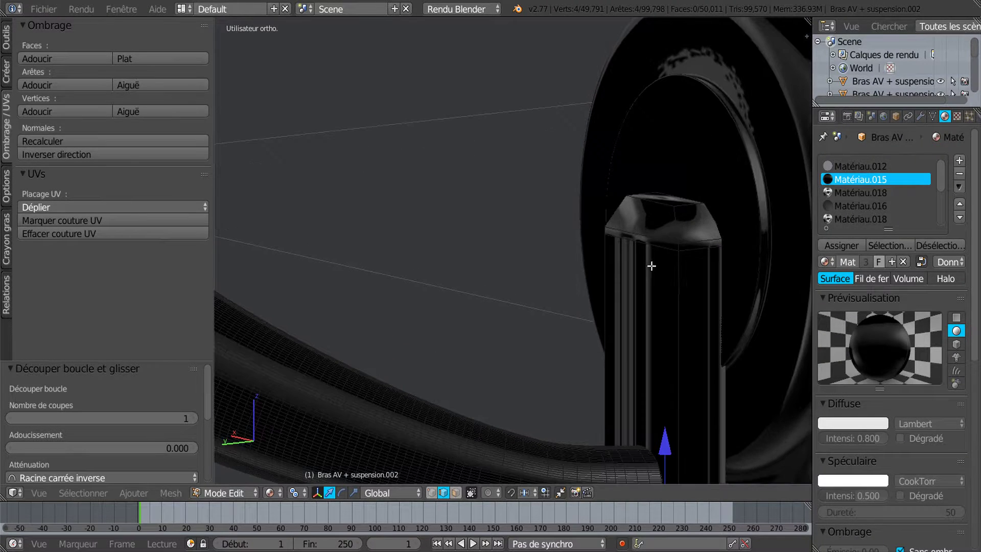
key("ctrl+r")
left_click(672, 224)
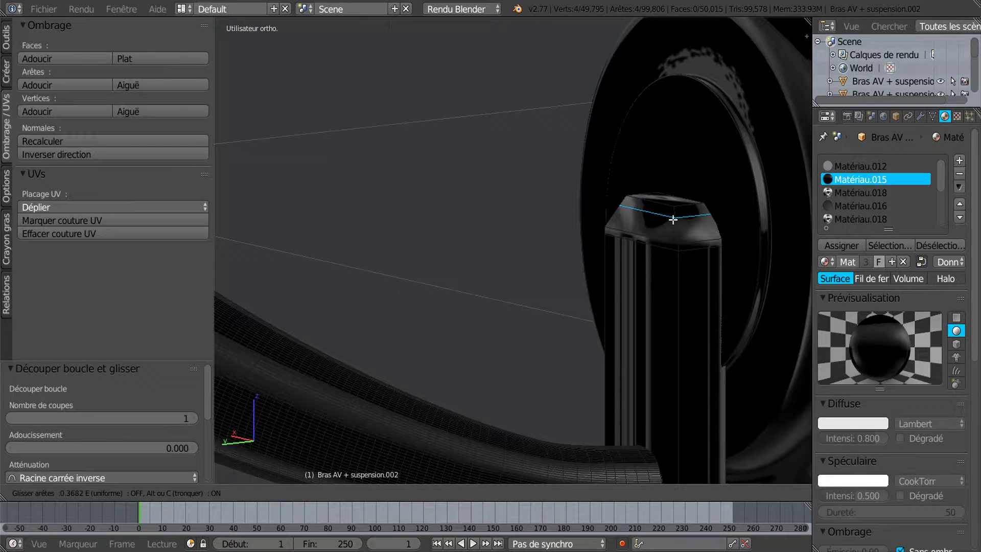
left_click(673, 223)
key("ctrl+r")
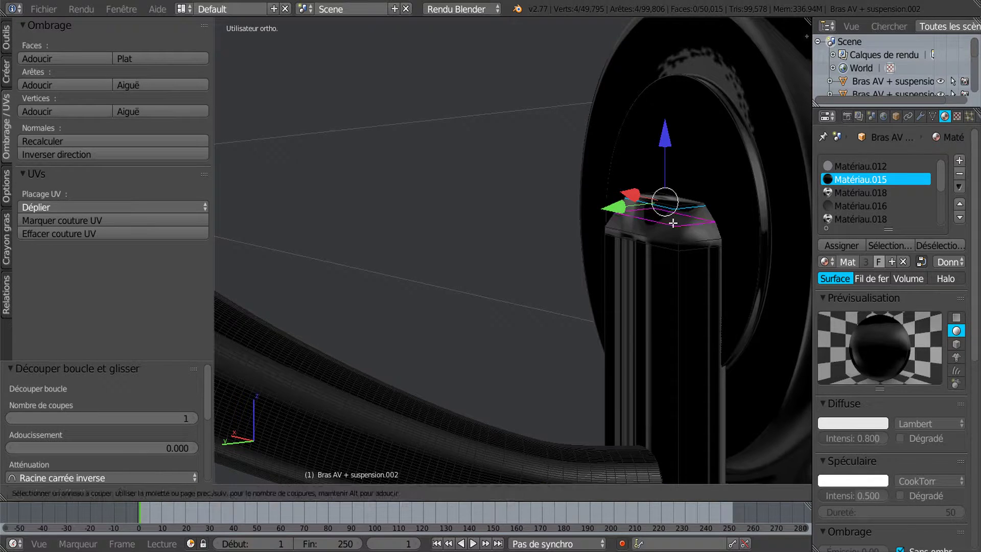
left_click(673, 224)
left_click(673, 223)
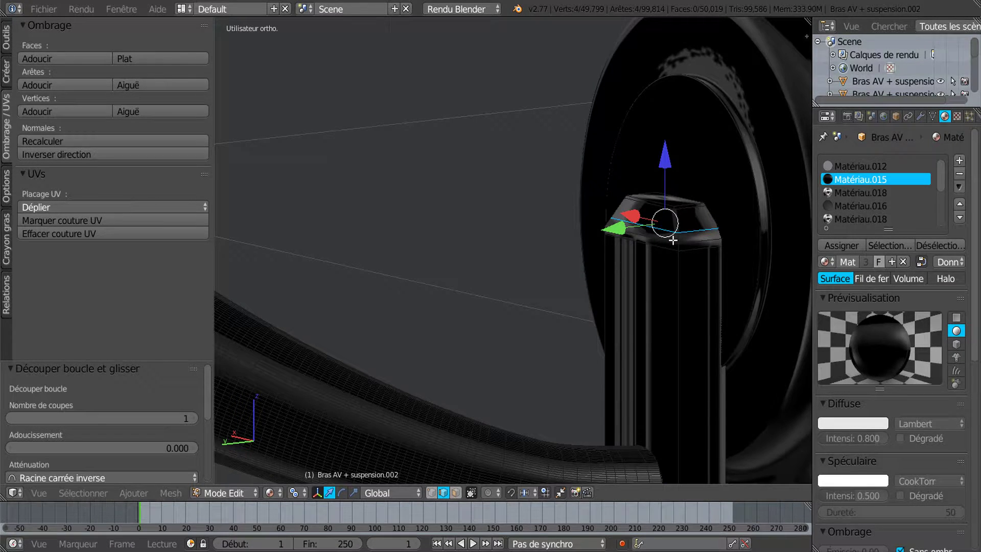
key("g")
key("g")
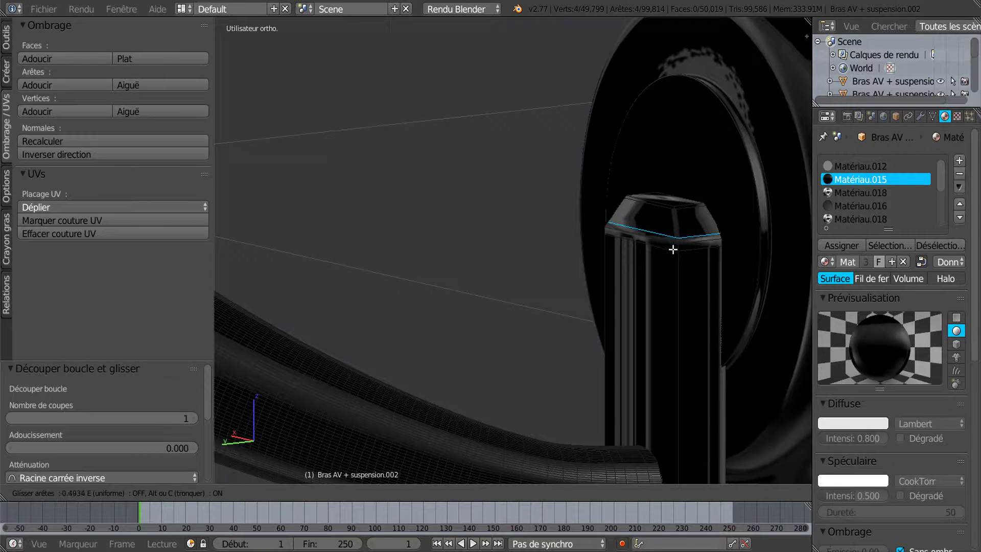
left_click(673, 249)
Add two edge loops to the block's lower taper, one near its upper edge and one near its bottom edge
middle_click_drag(680, 317, 595, 220)
scroll(599, 270, "up", 3)
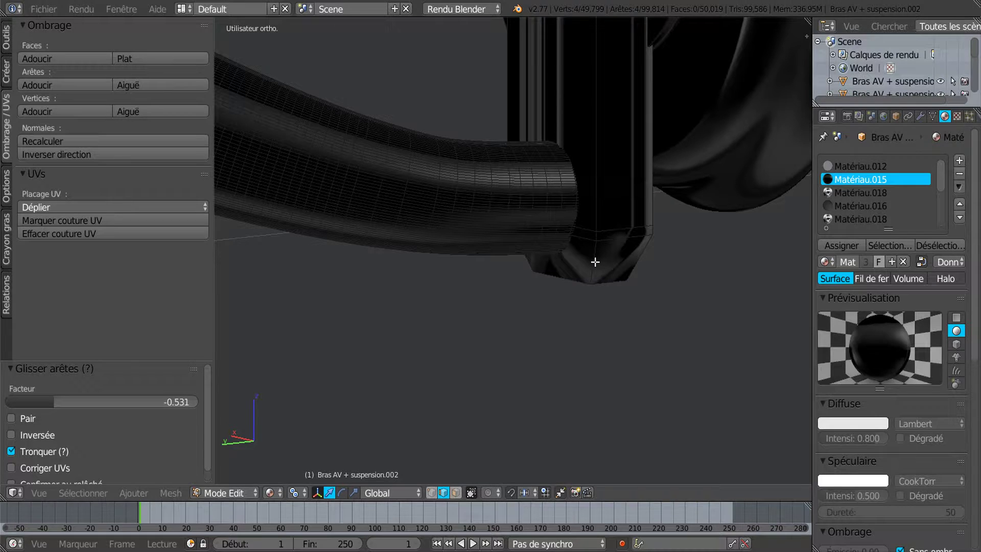
key("ctrl+r")
left_click(595, 261)
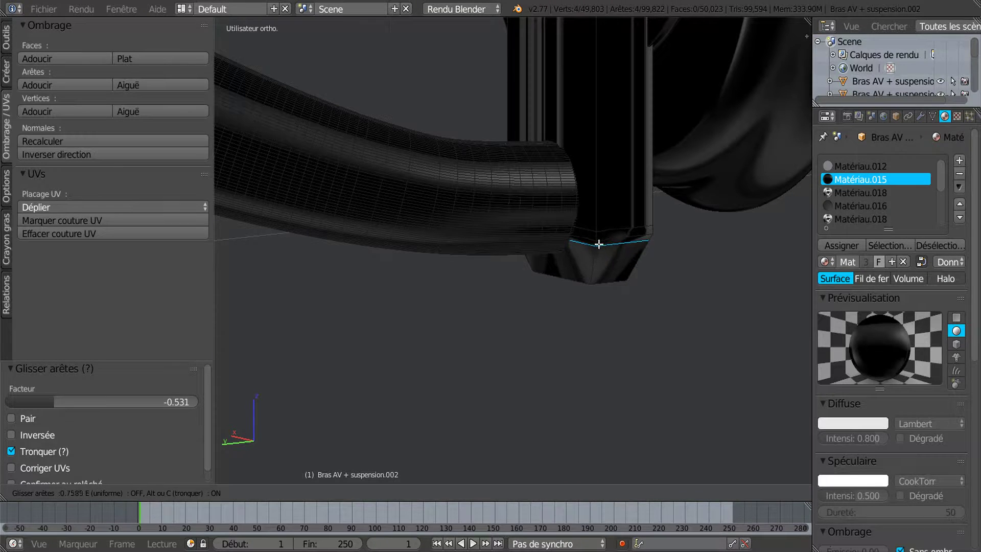
left_click(599, 244)
key("ctrl+r")
left_click(598, 257)
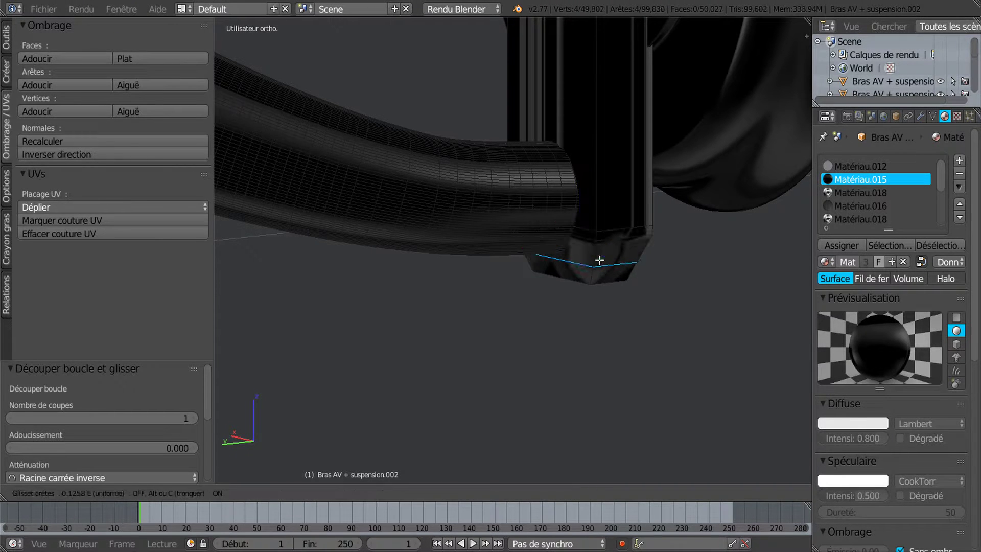
left_click(604, 272)
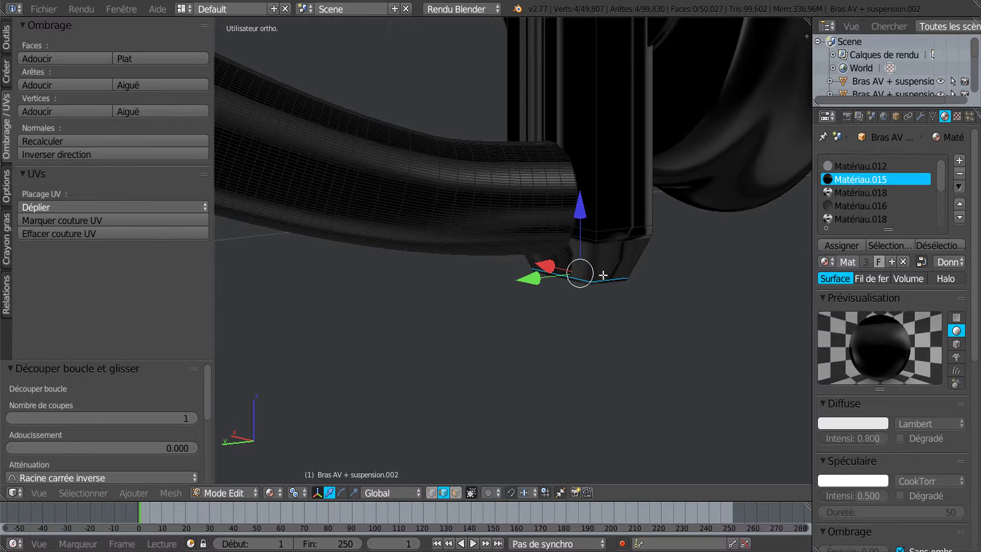
Return to object mode and examine the finished blocks on both mirrored suspension arms
scroll(603, 275, "down", 2)
key("Tab")
scroll(603, 275, "down", 2)
middle_click_drag(603, 275, 646, 327)
scroll(643, 327, "down", 2)
middle_click_drag(514, 329, 548, 324)
scroll(597, 329, "down", 2)
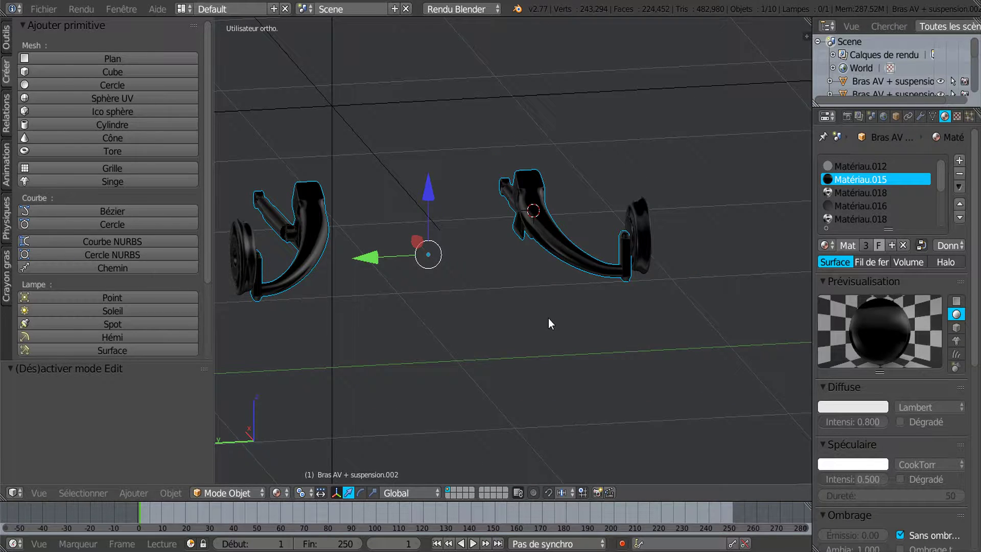
scroll(587, 329, "up", 2)
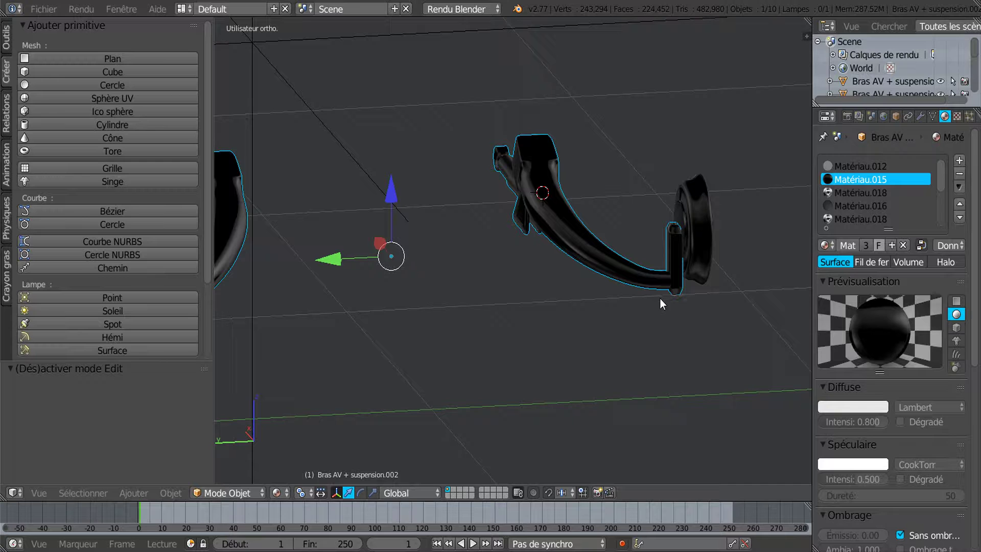
scroll(613, 276, "down", 3)
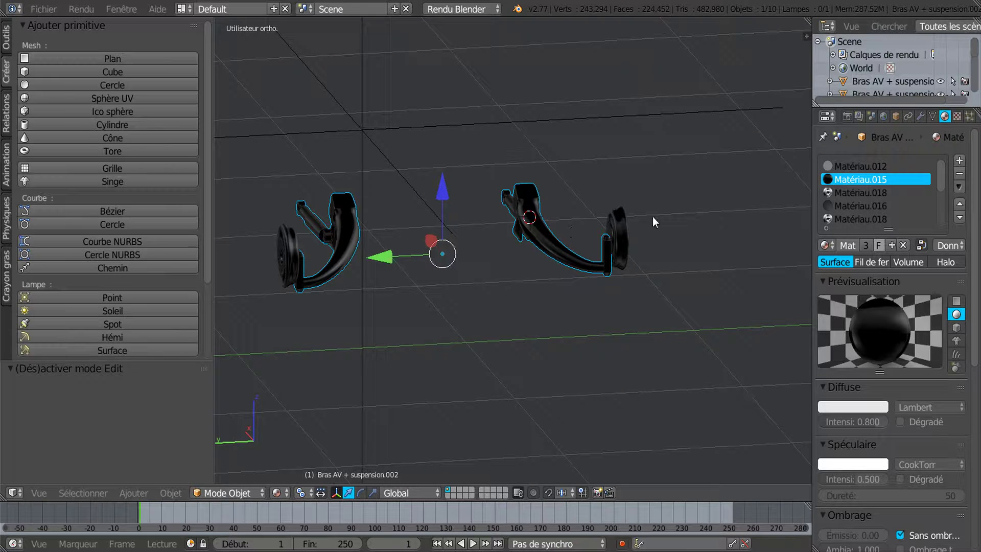
Apply the Mirror modifier on the suspension arm object
left_click(921, 117)
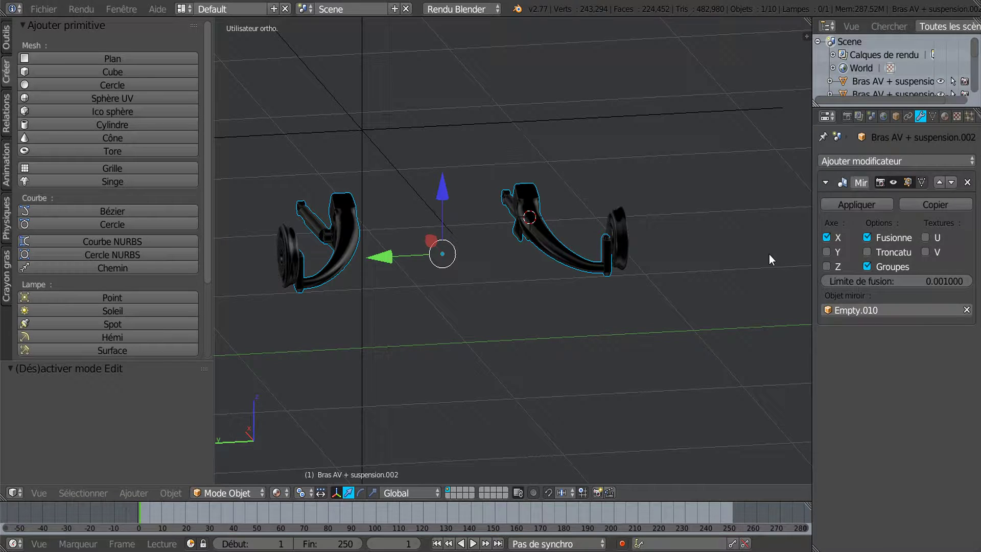
middle_click_drag(701, 286, 748, 300)
left_click(857, 205)
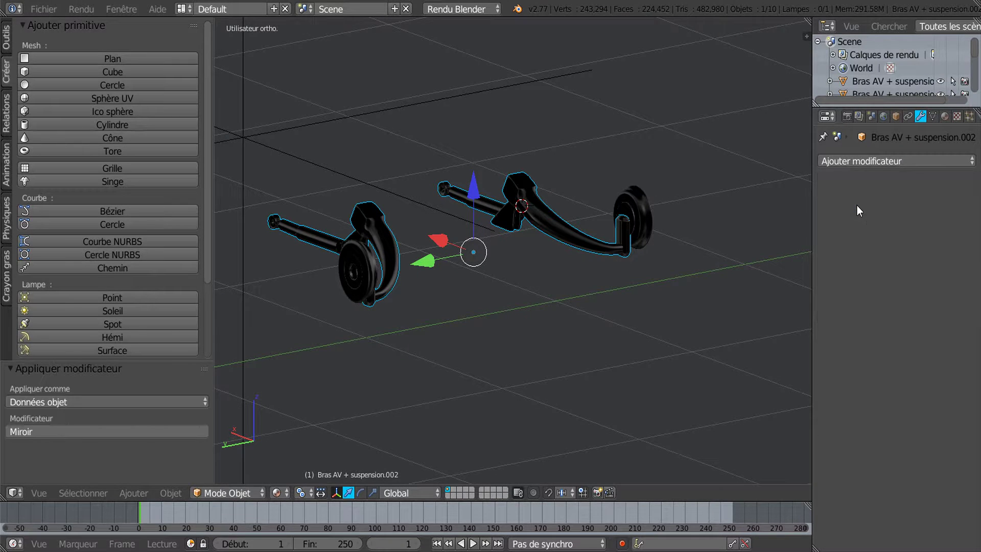
Reveal all hidden objects and inspect the arm and block inside the wheel
scroll(692, 281, "up", 3)
middle_click_drag(692, 282, 683, 282)
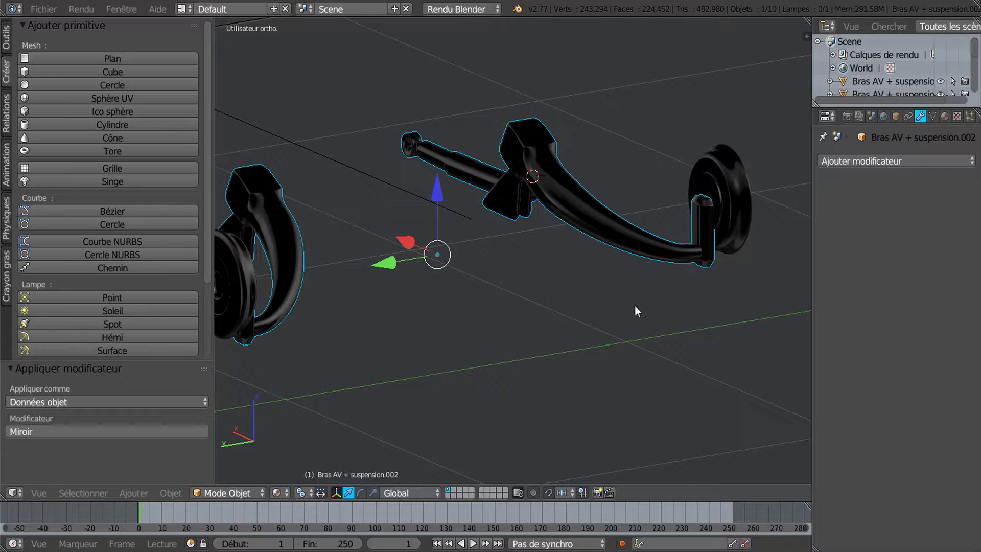
key("alt+h")
scroll(635, 307, "down", 2)
middle_click_drag(685, 314, 710, 312)
scroll(714, 310, "up", 3)
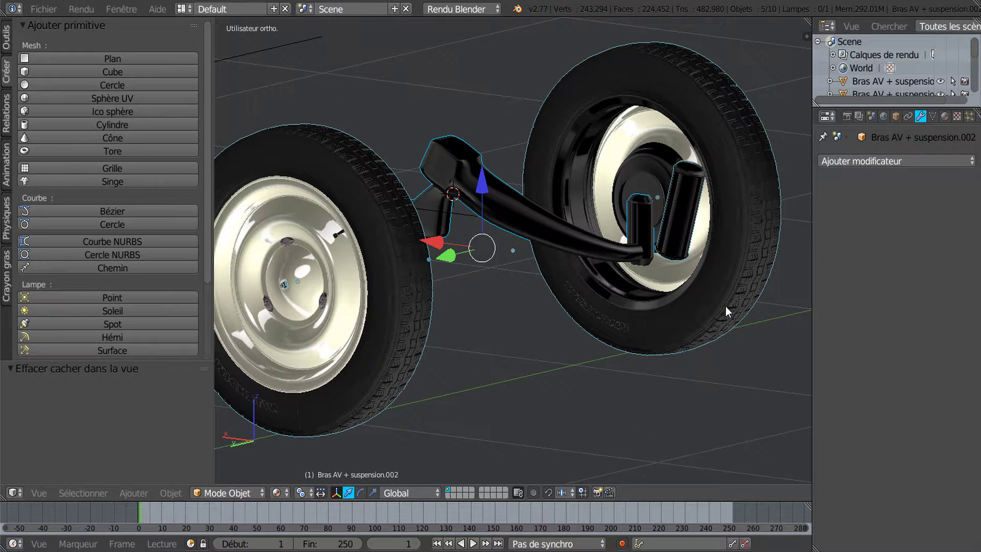
scroll(608, 333, "up", 5)
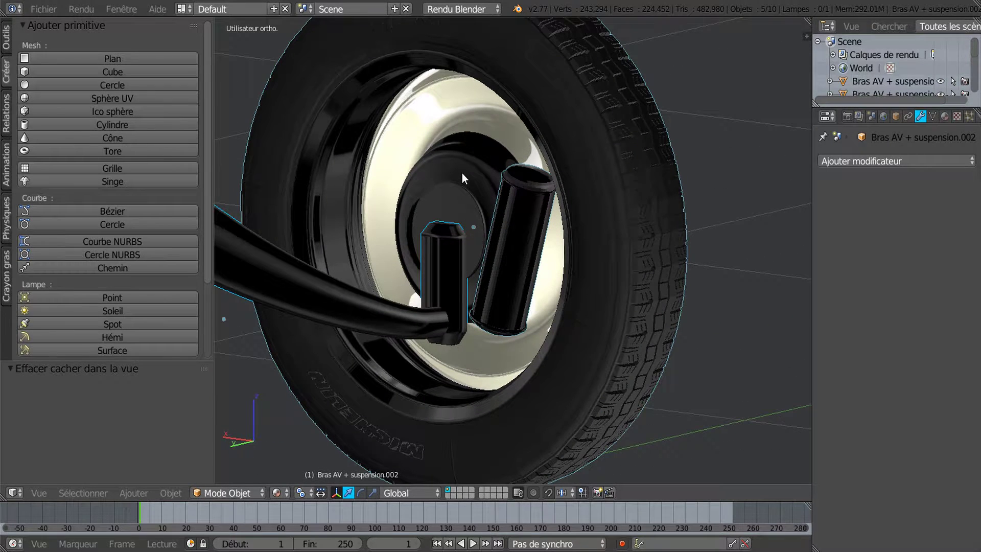
Select the disc object, and then the slanted suspension cylinder beside the block
right_click(462, 172)
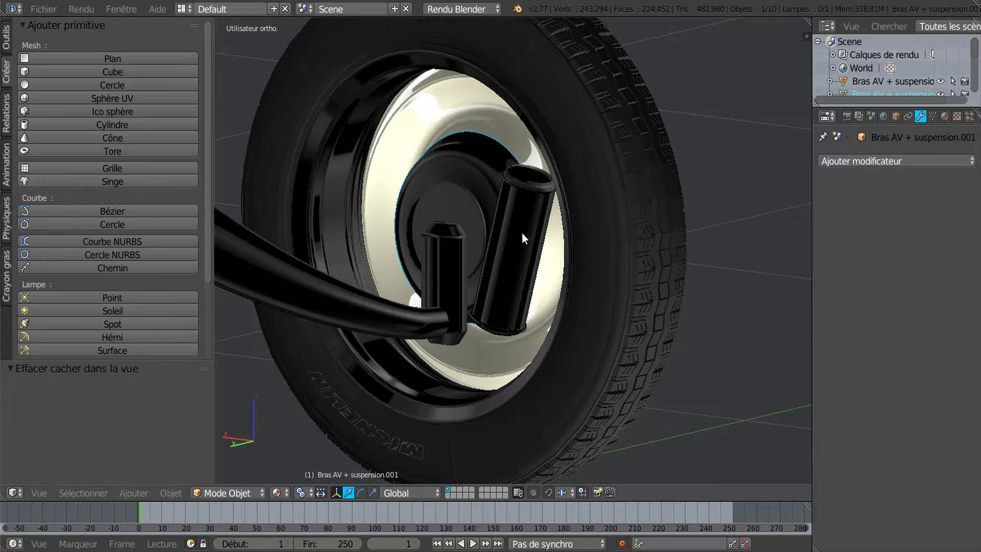
right_click(502, 263)
scroll(504, 271, "down", 5)
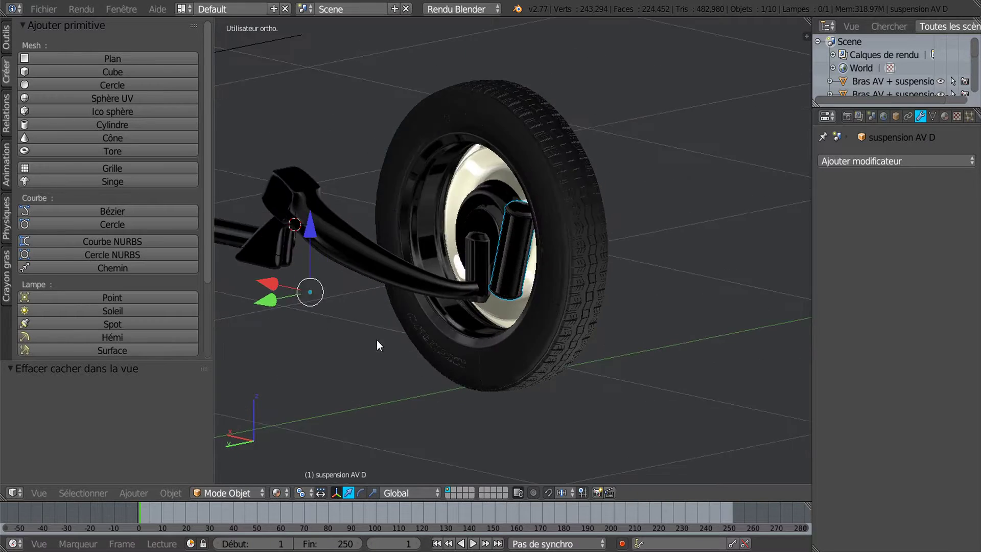
Select the disc object and then the slanted suspension cylinder inside the opposite front wheel
middle_click_drag(336, 315, 449, 213)
scroll(395, 116, "up", 3)
right_click(387, 102)
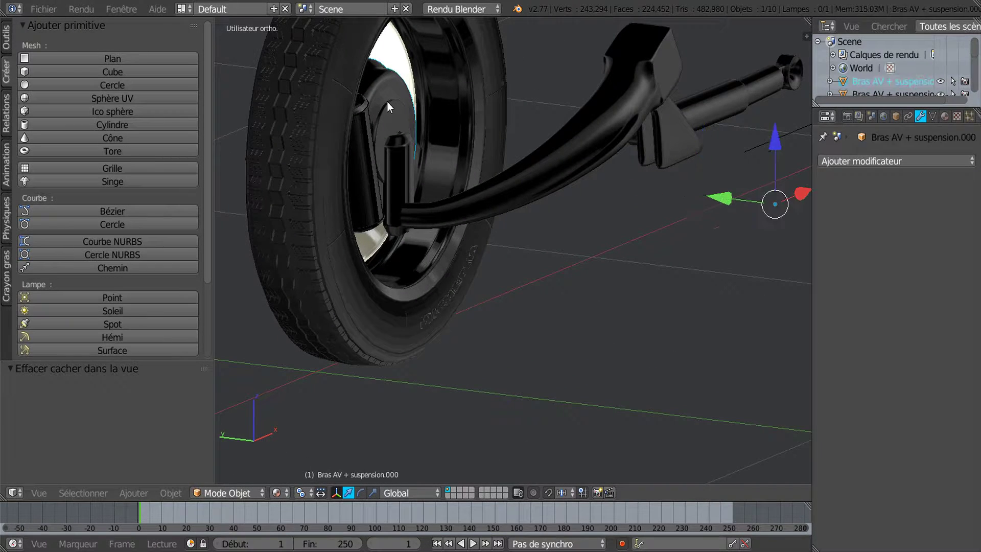
right_click(361, 139)
scroll(370, 223, "down", 3)
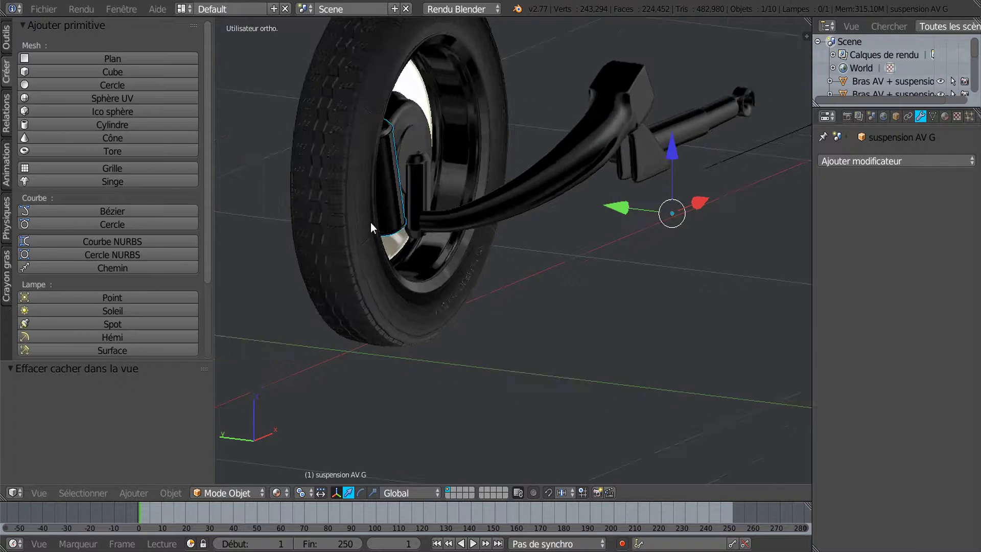
Switch the viewport shading to Solid for a close look at the cylinder and block inside the first wheel
middle_click_drag(632, 265, 600, 337)
scroll(677, 273, "up", 4)
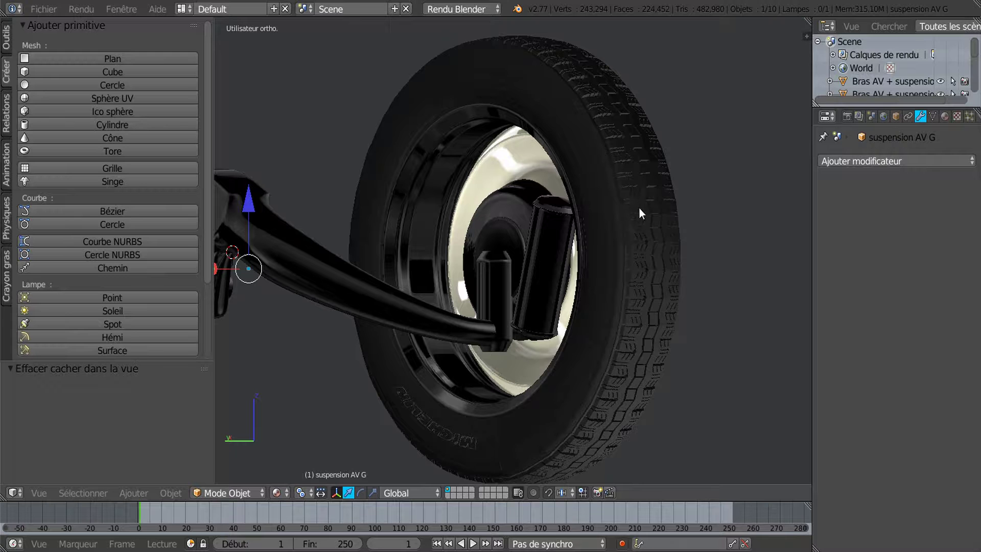
scroll(630, 314, "up", 2)
scroll(630, 314, "down", 2)
scroll(594, 353, "up", 2)
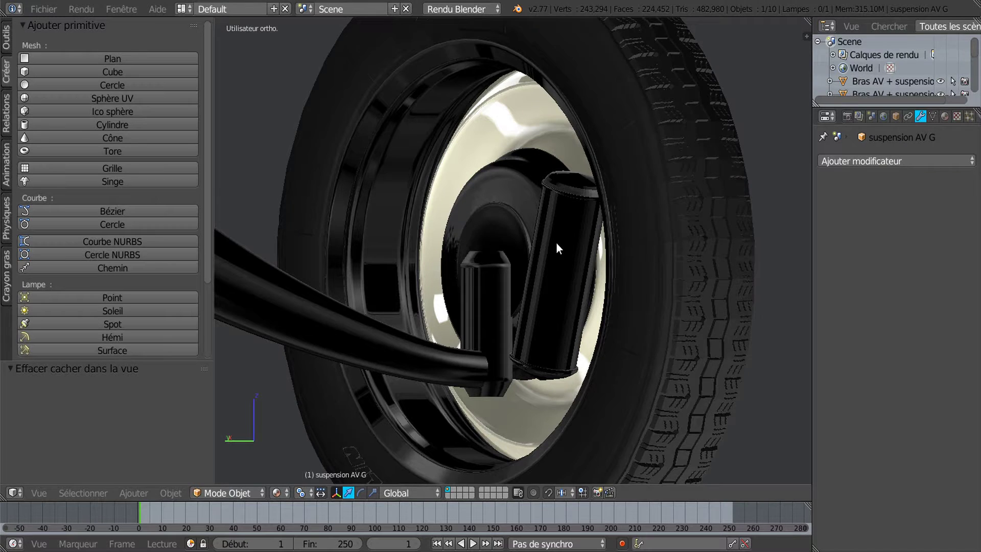
scroll(556, 241, "up", 1)
middle_click_drag(576, 268, 516, 254, "shift")
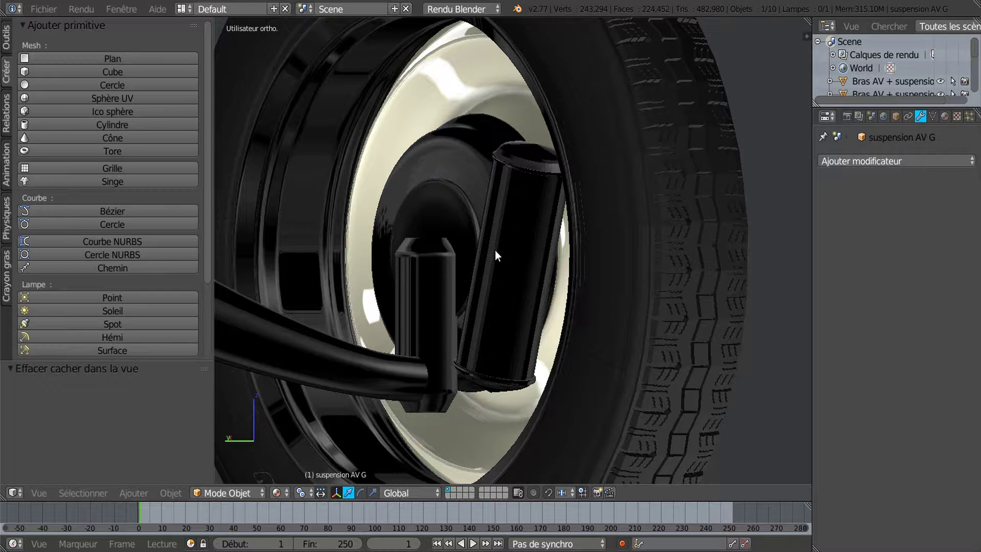
left_click(277, 493)
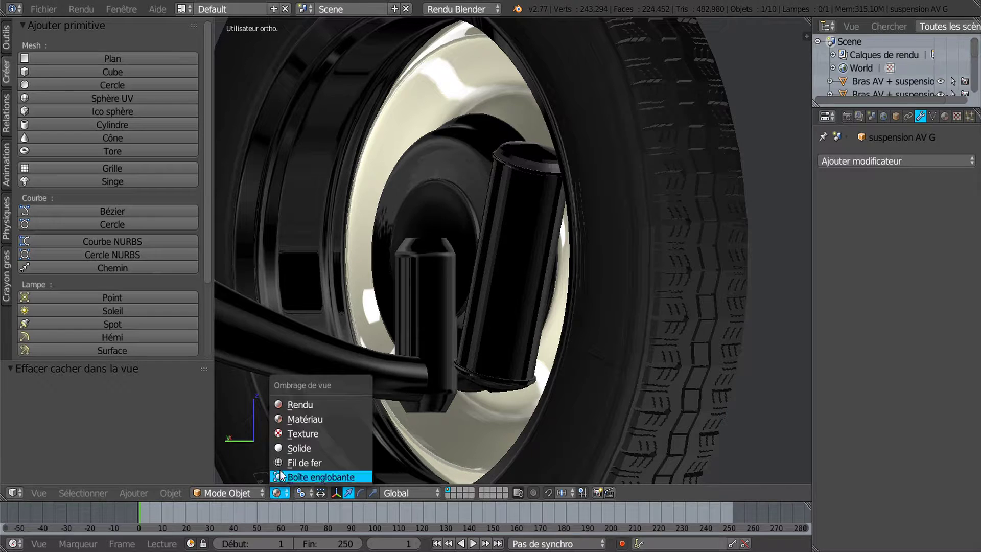
left_click(291, 448)
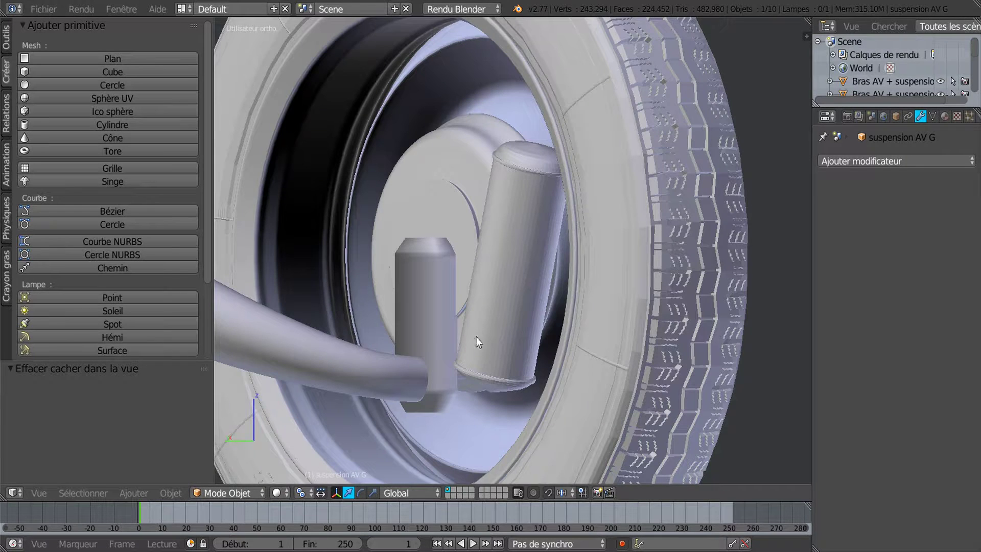
Join the slanted suspension cylinder into the wheel object roue1
right_click(523, 243)
right_click(626, 250, "shift")
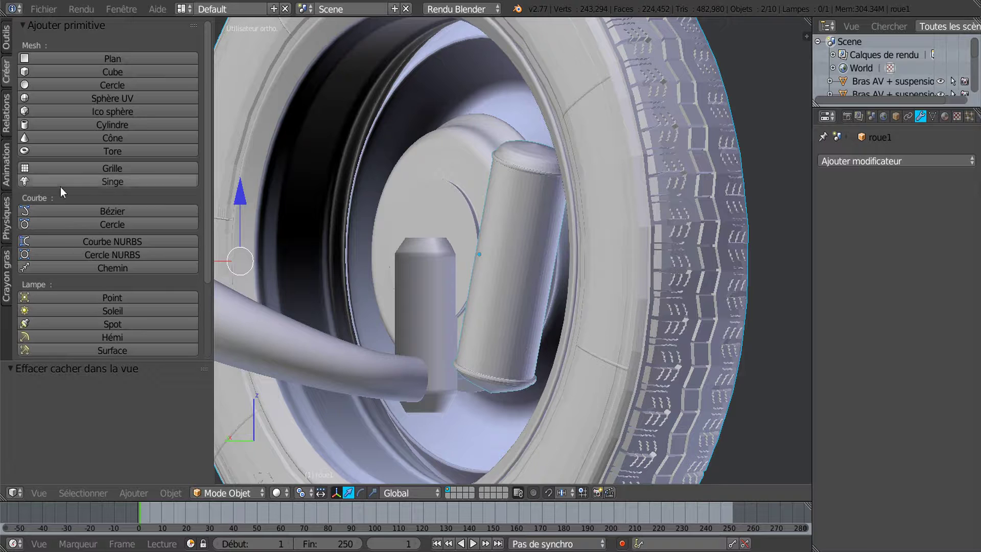
left_click(7, 46)
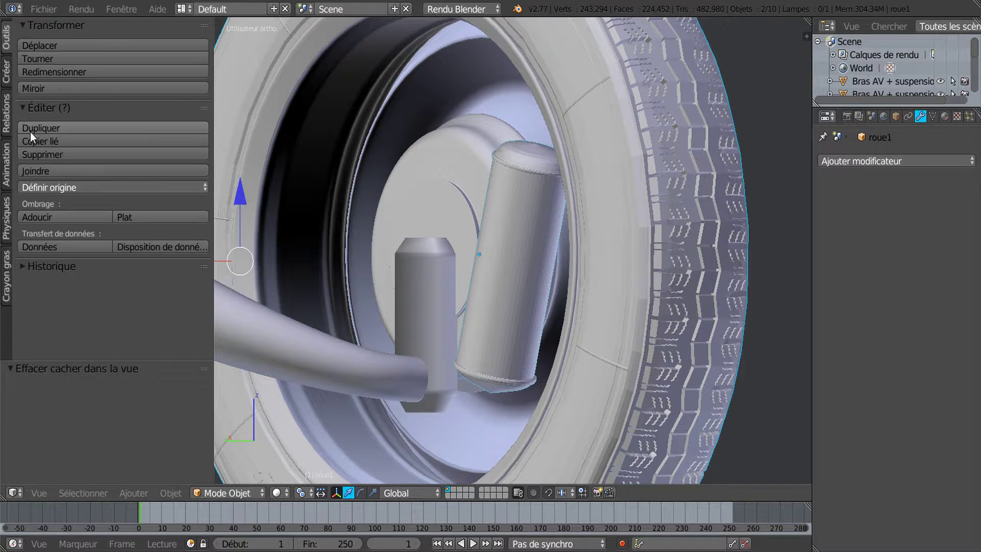
left_click(51, 172)
Try rotating roue1 in the front view with its joined suspension cylinder
scroll(590, 326, "down", 6)
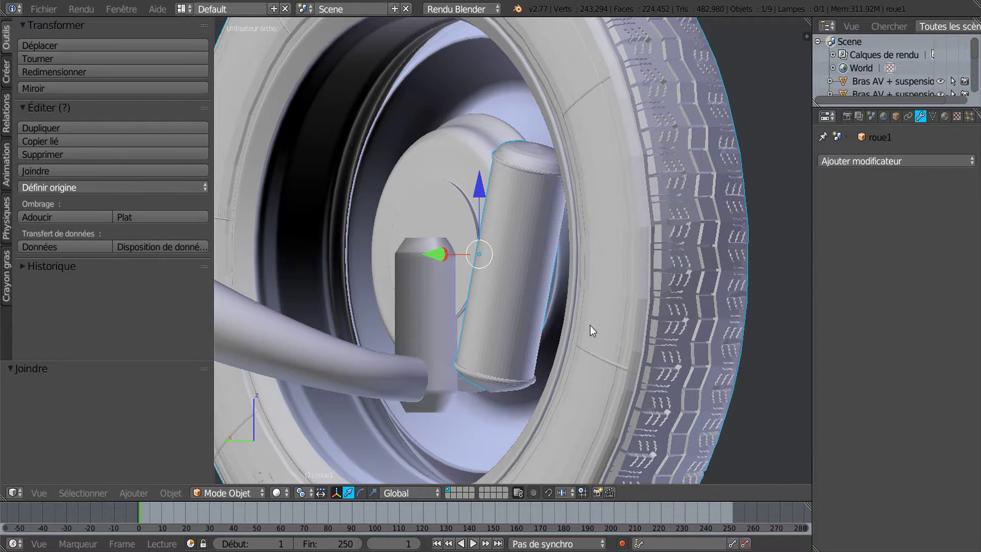
key("KP_1")
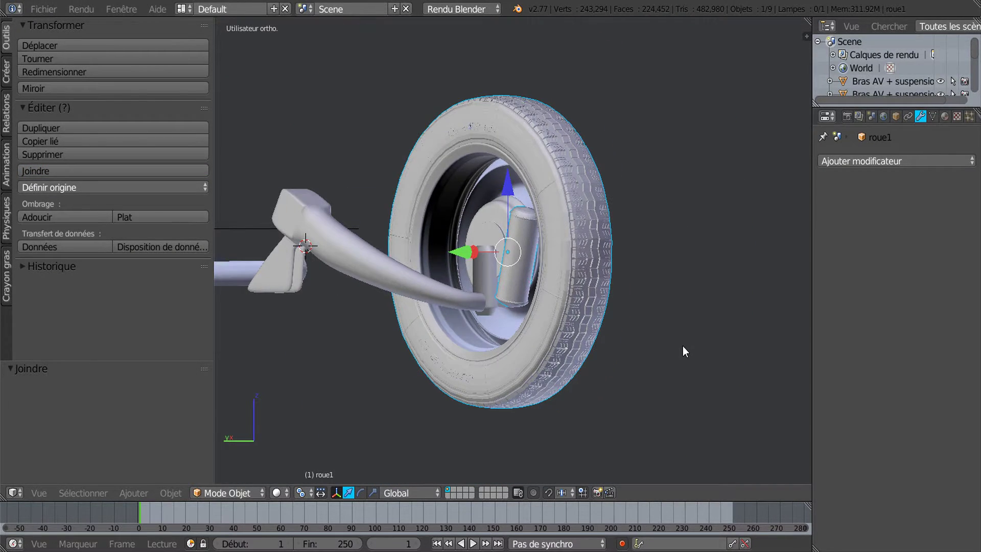
middle_click_drag(498, 378, 623, 366, "shift")
key("r")
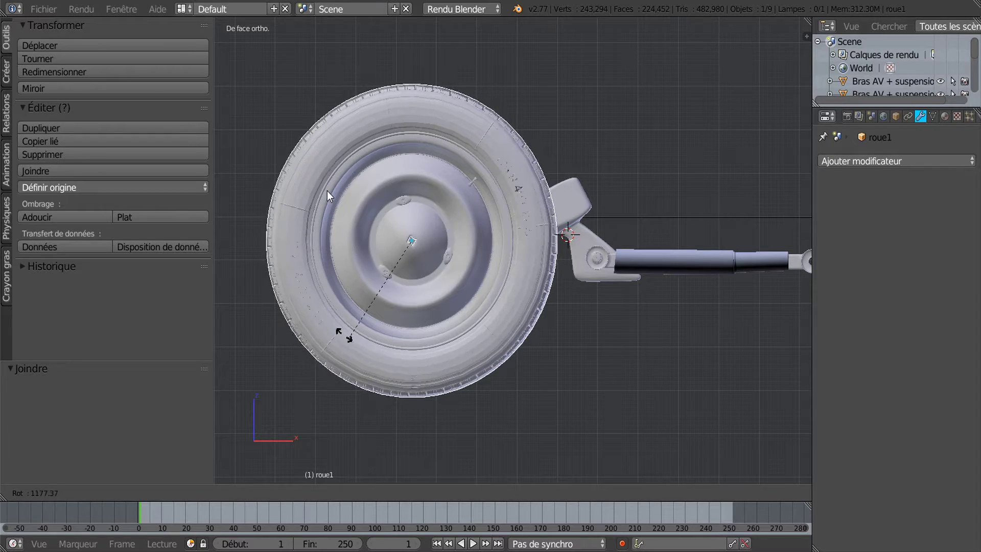
left_click(431, 229)
Join the disc object behind the suspension cylinder into the wheel roue1
middle_click_drag(328, 310, 403, 372)
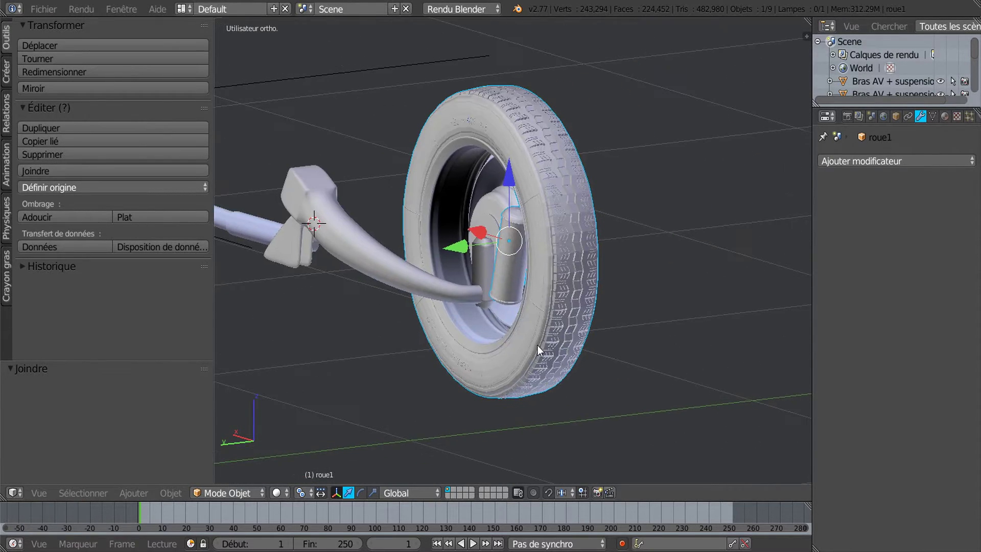
middle_click_drag(538, 345, 490, 346, "shift")
middle_click_drag(490, 346, 518, 348)
scroll(460, 323, "up", 4)
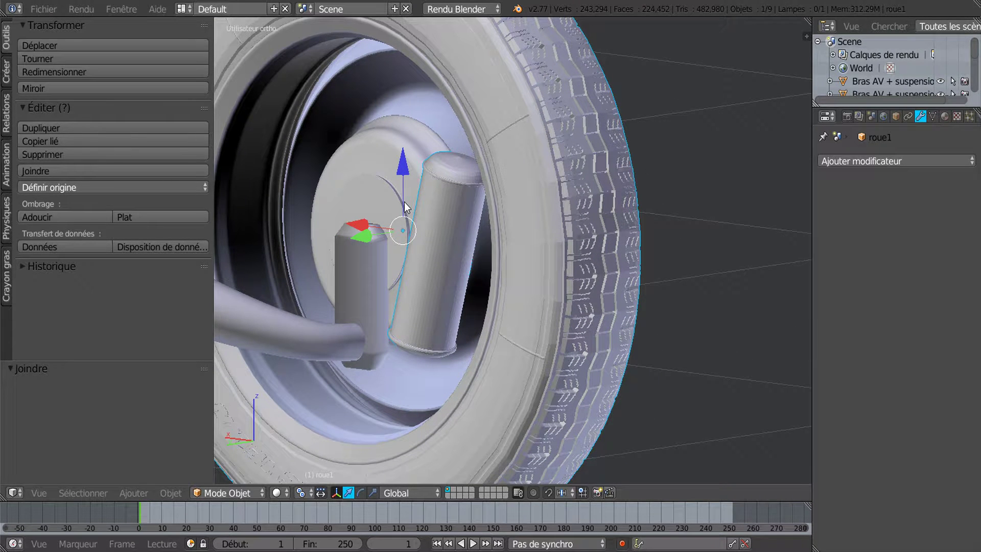
scroll(406, 201, "up", 2)
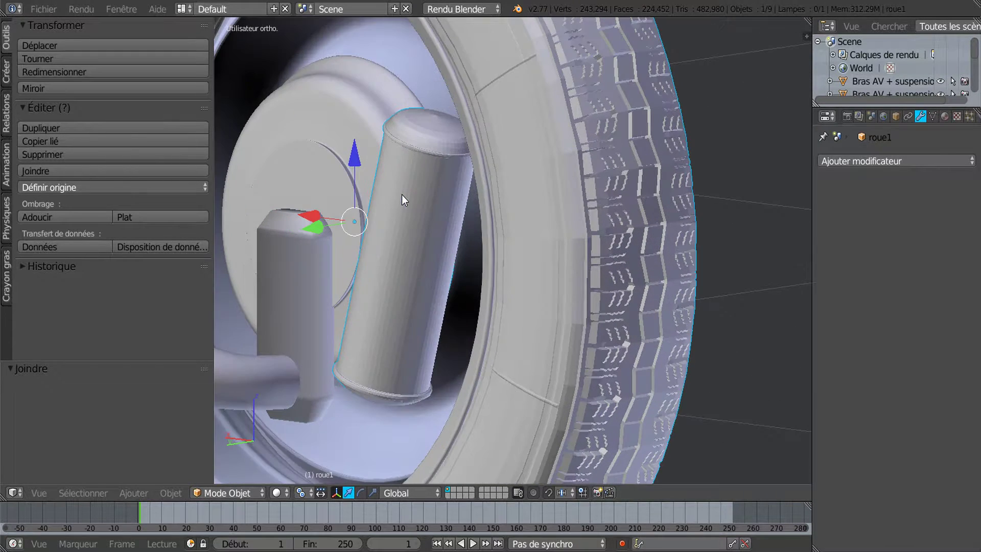
right_click(336, 121)
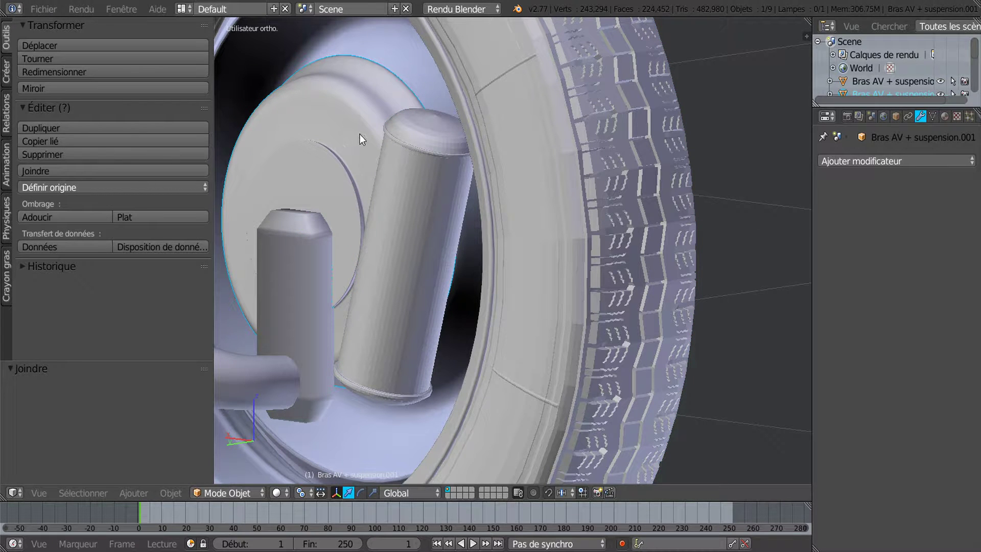
right_click(566, 166, "shift")
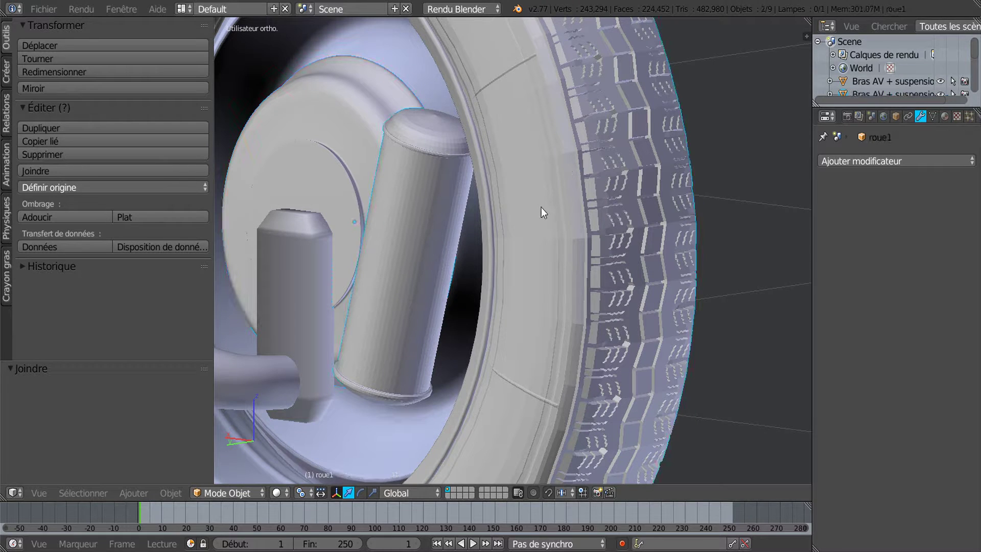
left_click(46, 169)
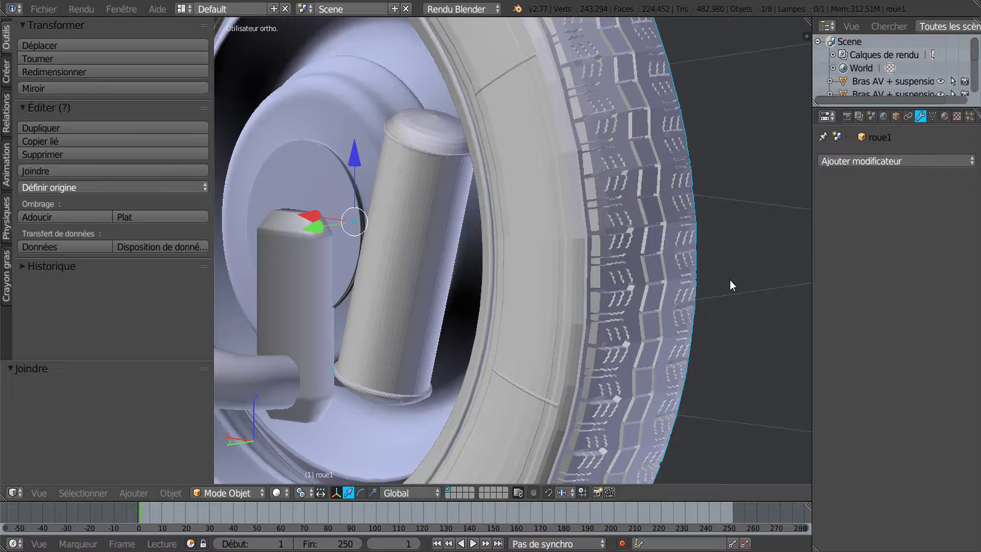
Test the rotation of roue1 in the front view with the disc joined, and cancel it
key("KP_1")
scroll(393, 324, "down", 4)
key("KP_Decimal")
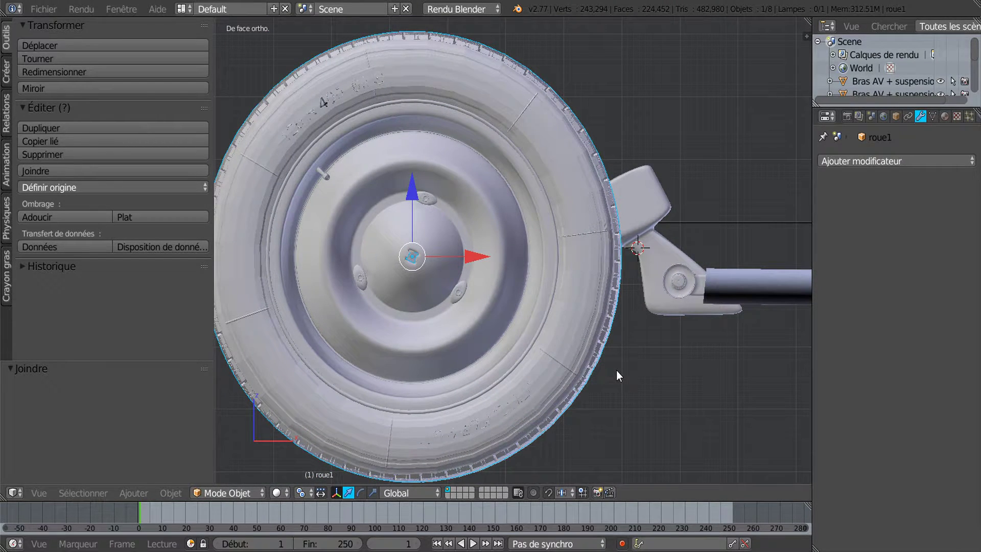
key("r")
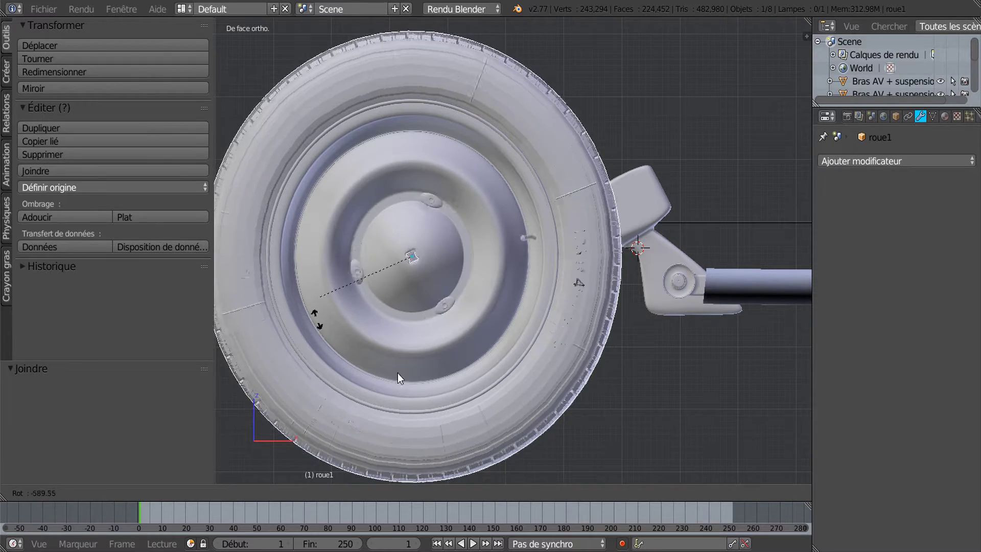
left_click(637, 325)
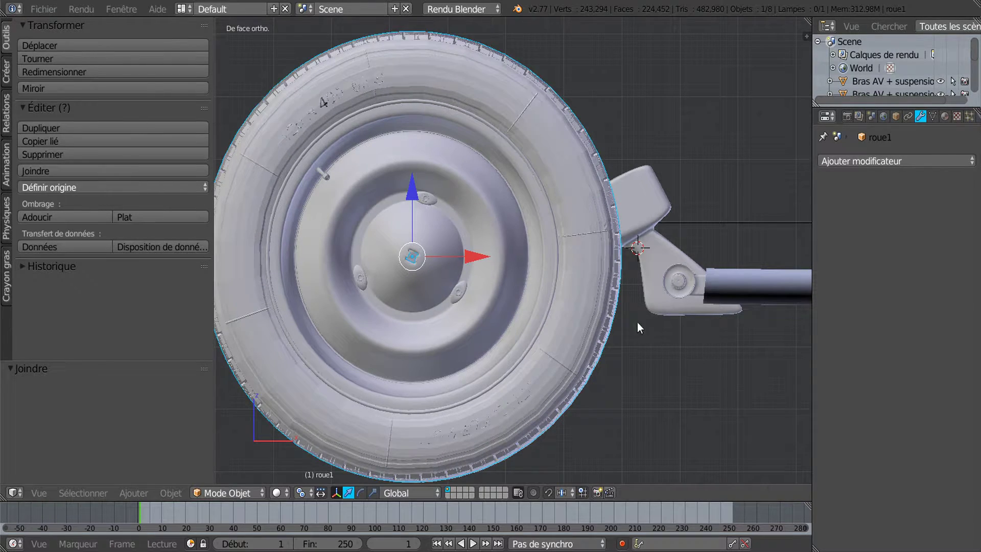
Join the slanted cylinder suspension AV G into the opposite wheel, roue2
key("KP_7")
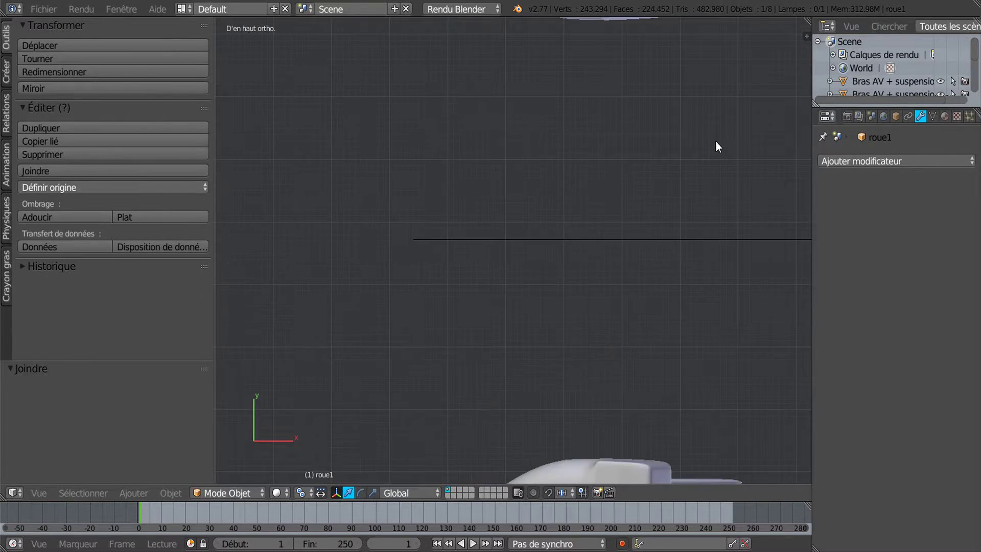
scroll(710, 145, "down", 1)
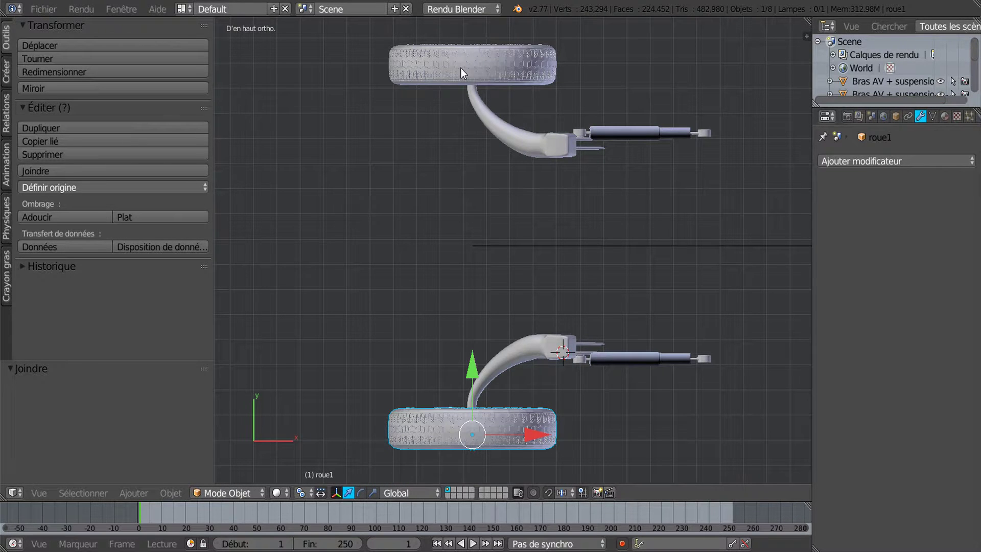
middle_click_drag(470, 269, 505, 151)
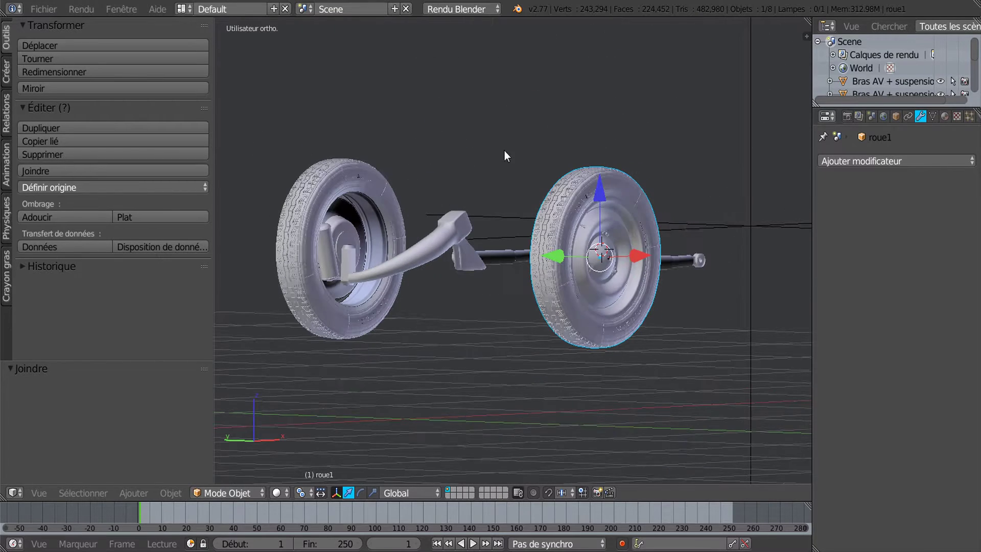
middle_click_drag(386, 268, 479, 296)
scroll(480, 296, "up", 6)
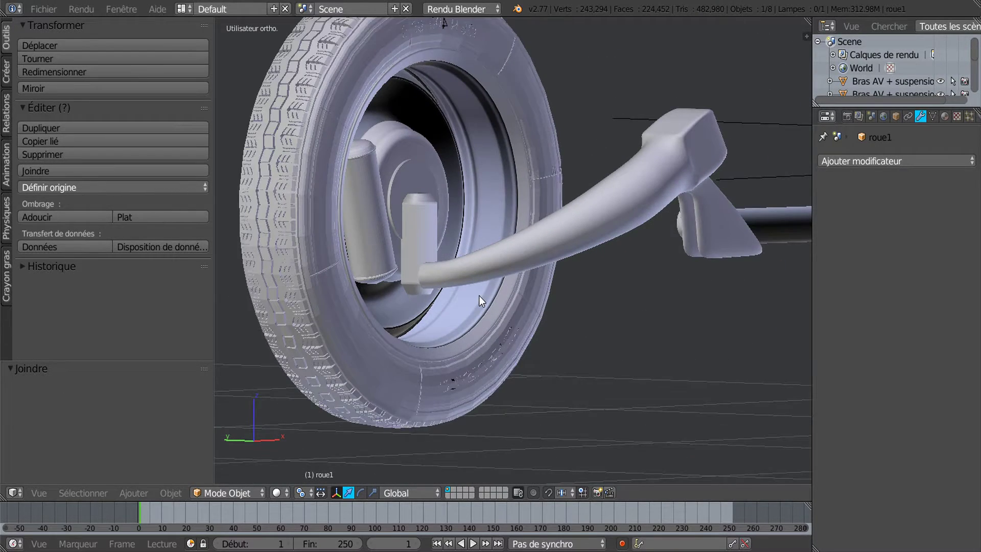
right_click(339, 179)
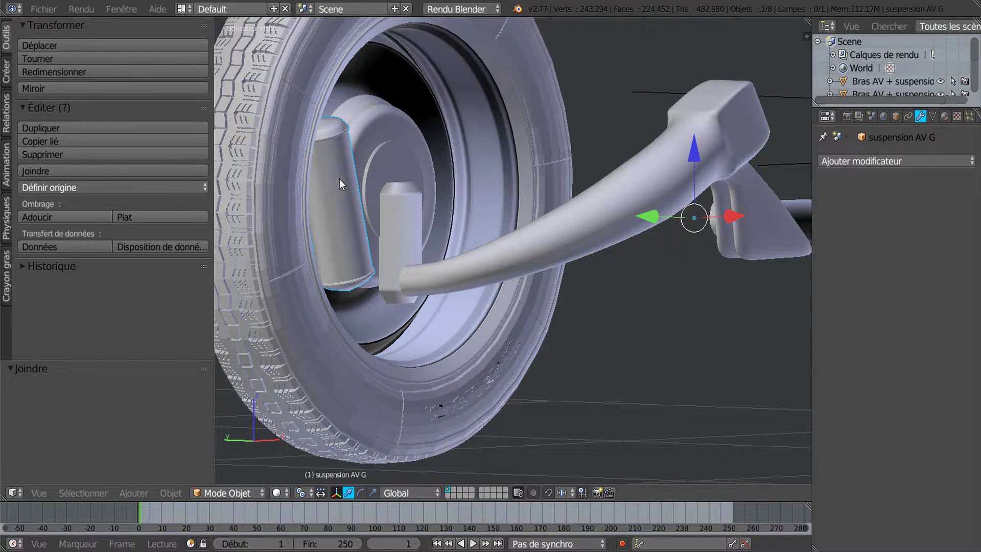
right_click(270, 211, "shift")
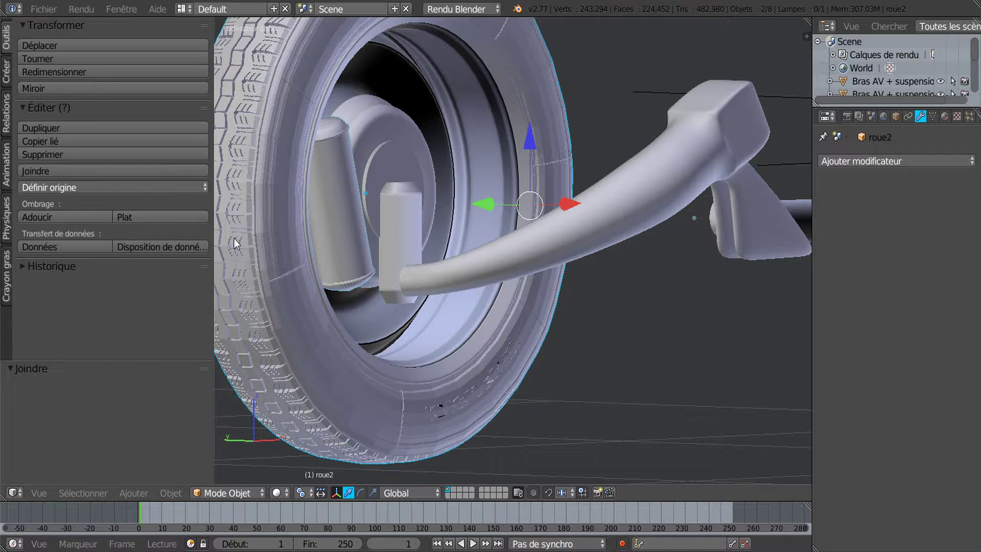
left_click(52, 170)
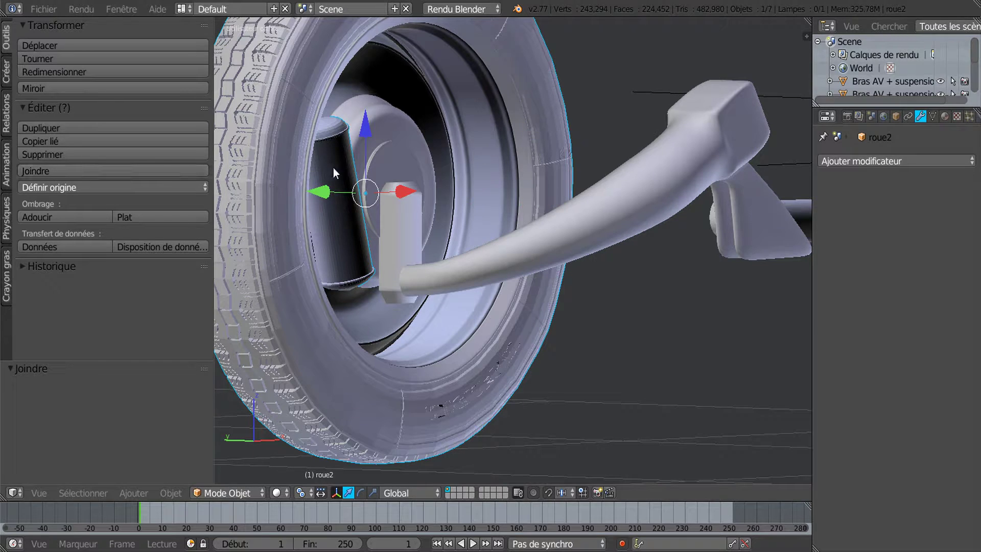
Join the disc object Bras AV + suspension.000 into the wheel roue2
right_click(397, 142)
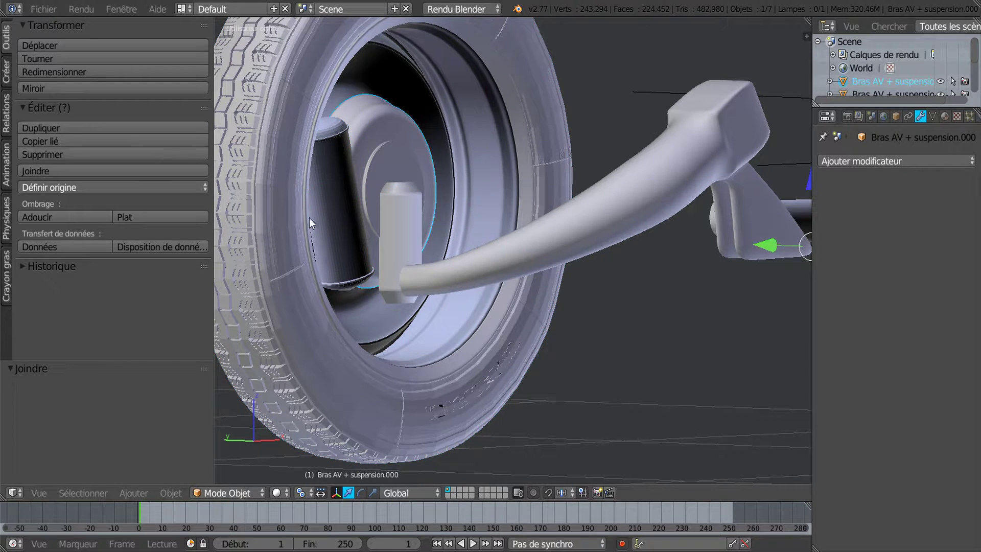
right_click(263, 161, "shift")
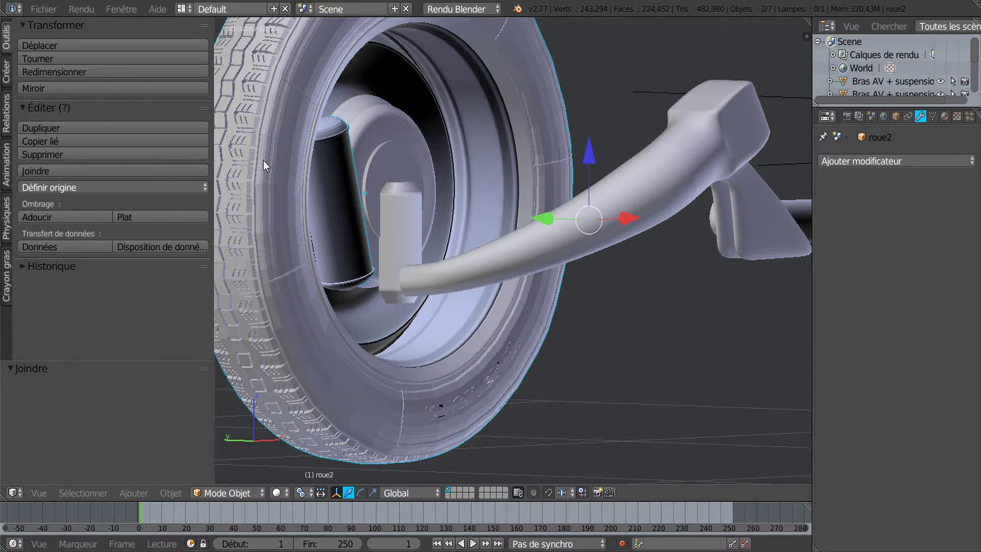
left_click(49, 169)
Test the rotation of roue2 in the back view with its joined parts, and cancel it
scroll(684, 379, "down", 3)
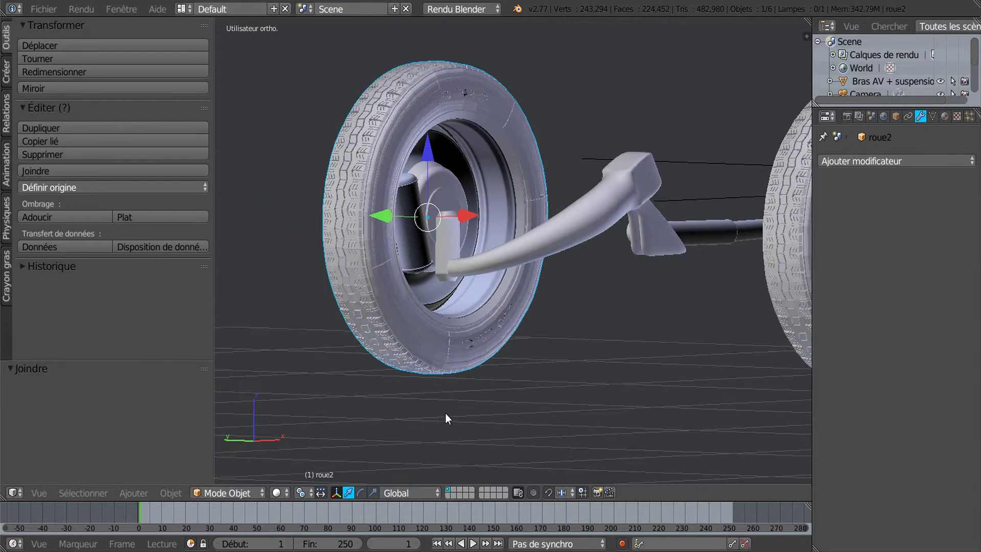
middle_click_drag(445, 414, 561, 403)
key("ctrl+KP_3")
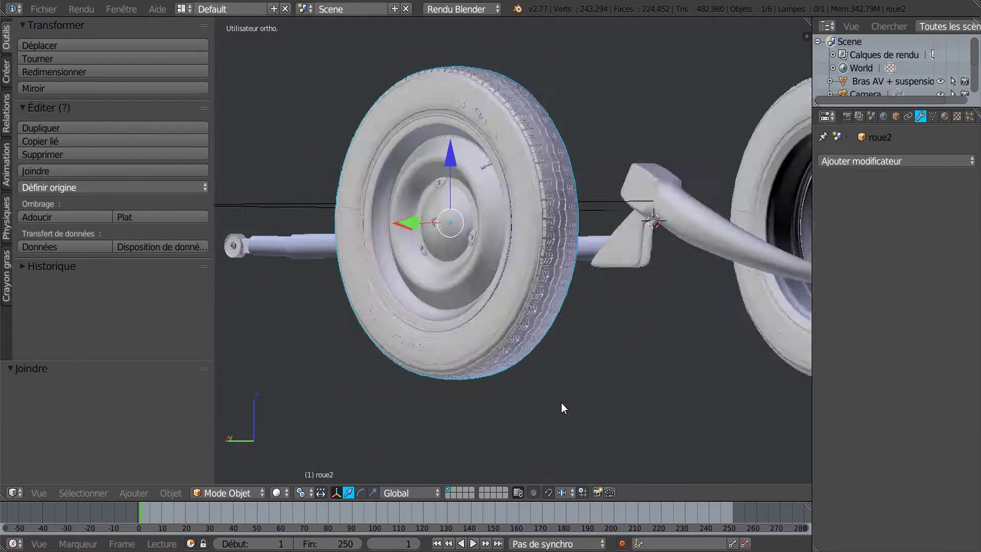
key("ctrl+KP_1")
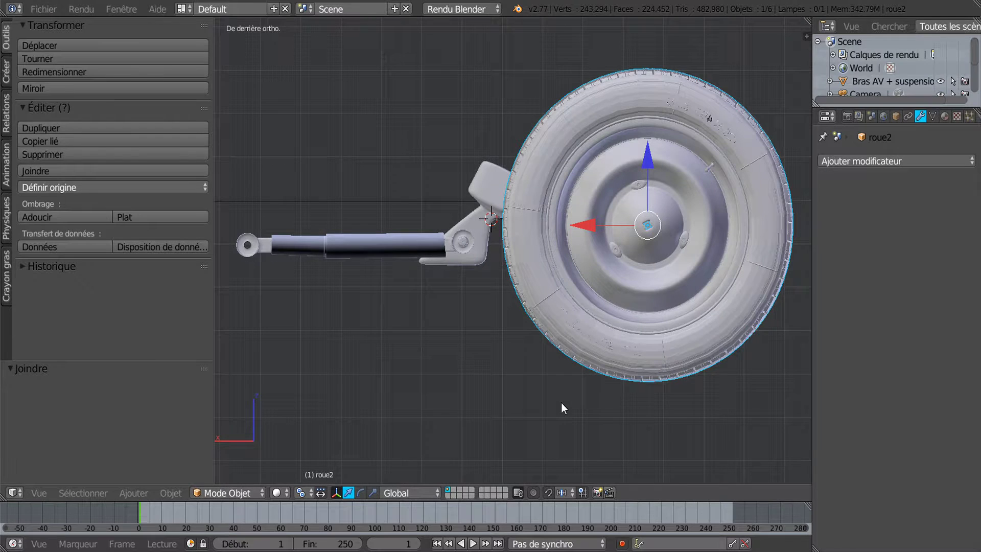
key("r")
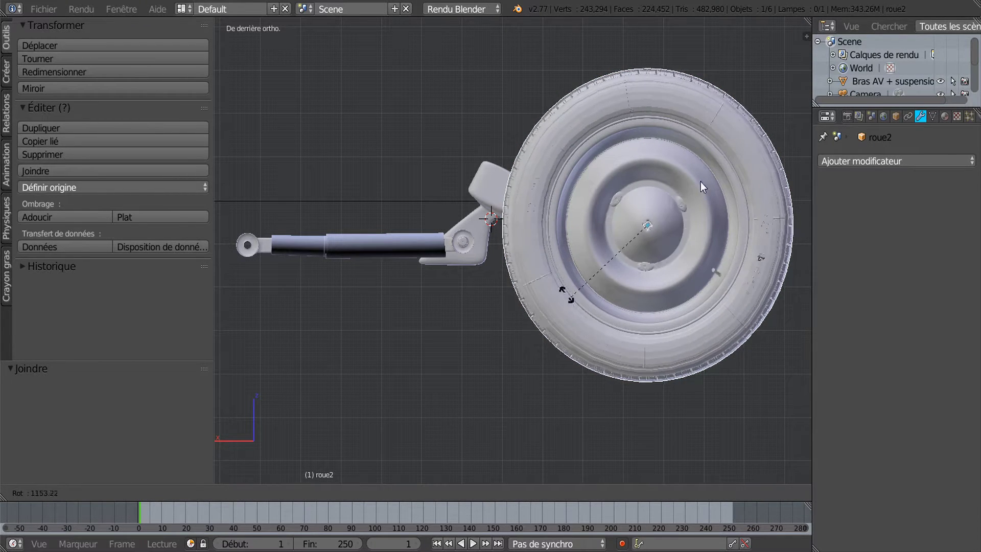
right_click(612, 333)
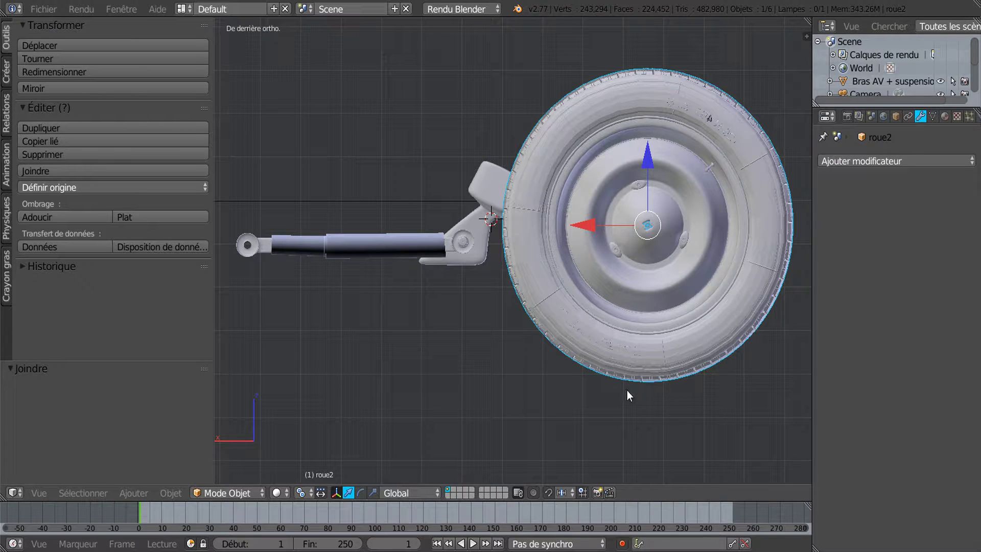
In the top view, place the 3D cursor midway between the two wheels, in the empty area beyond the tyres
middle_click_drag(598, 420, 522, 428)
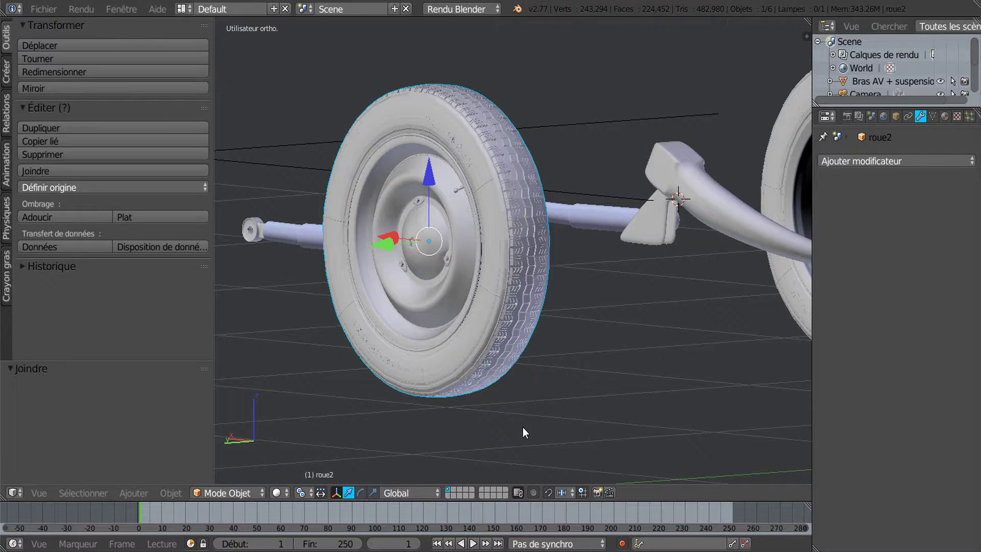
middle_click_drag(596, 397, 497, 399)
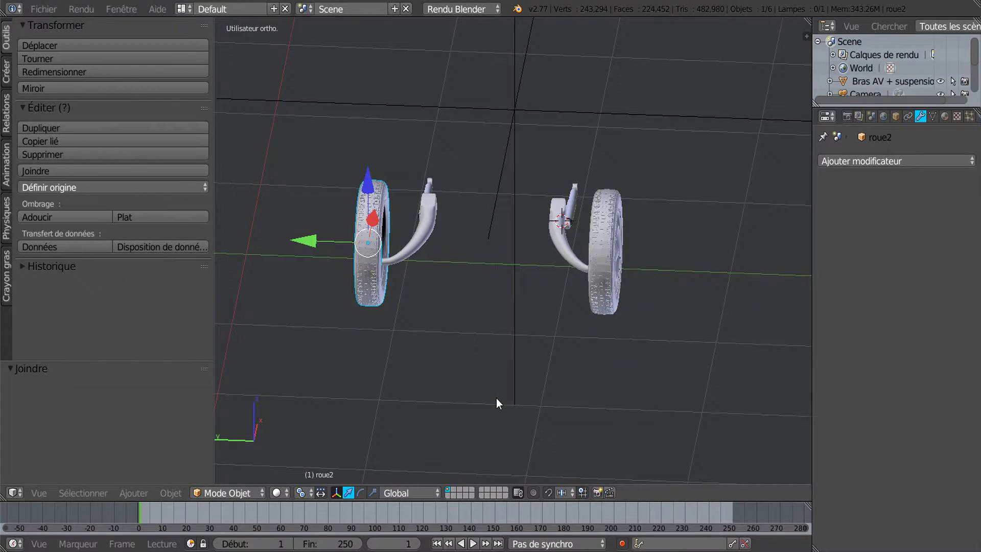
key("KP_7")
scroll(394, 296, "up", 1)
middle_click_drag(394, 296, 535, 291, "shift")
left_click(451, 238)
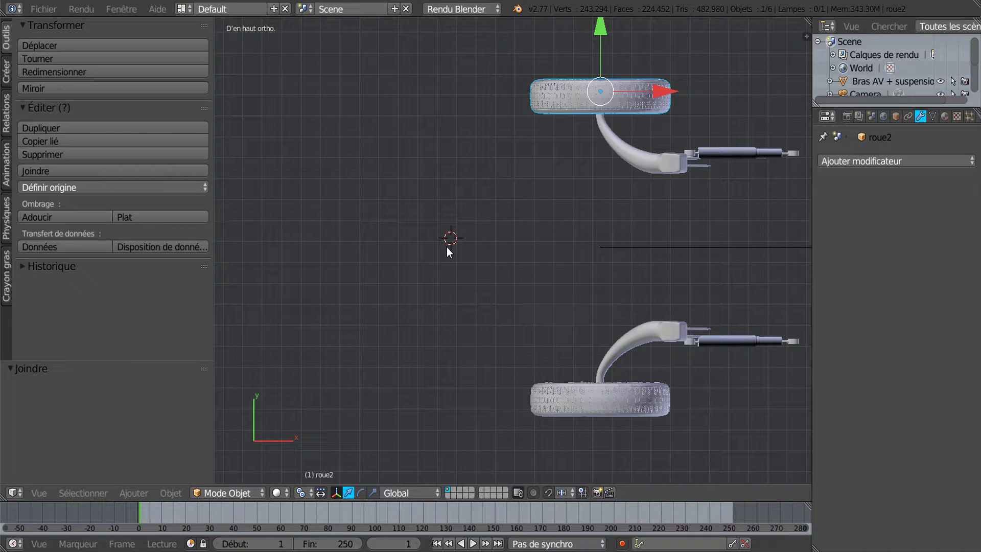
left_click(448, 242)
Add an empty of type Axe pleins at the 3D cursor
left_click(130, 494)
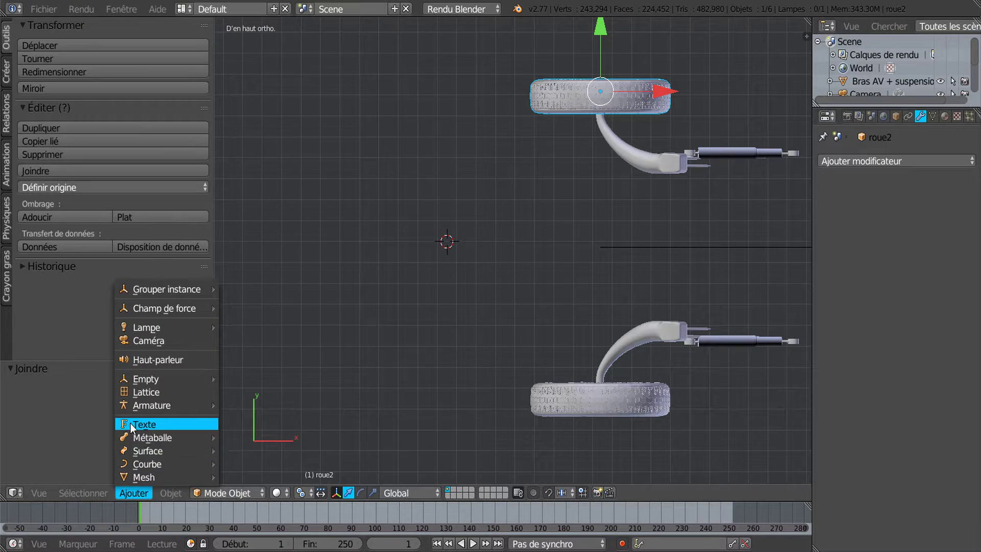
mouse_move(140, 327)
mouse_move(141, 405)
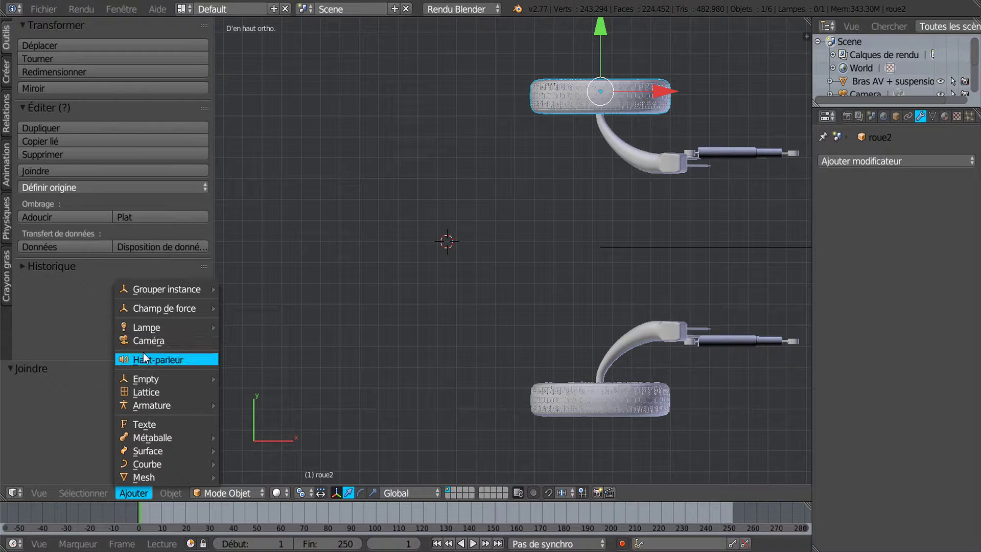
mouse_move(143, 379)
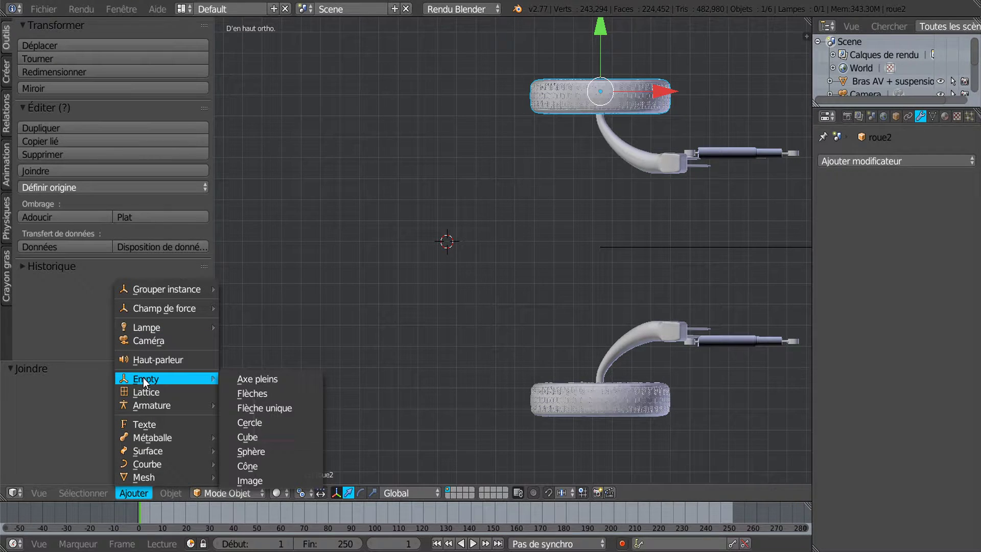
left_click(243, 379)
Scale the new empty down uniformly to about 0.162
scroll(368, 394, "down", 1)
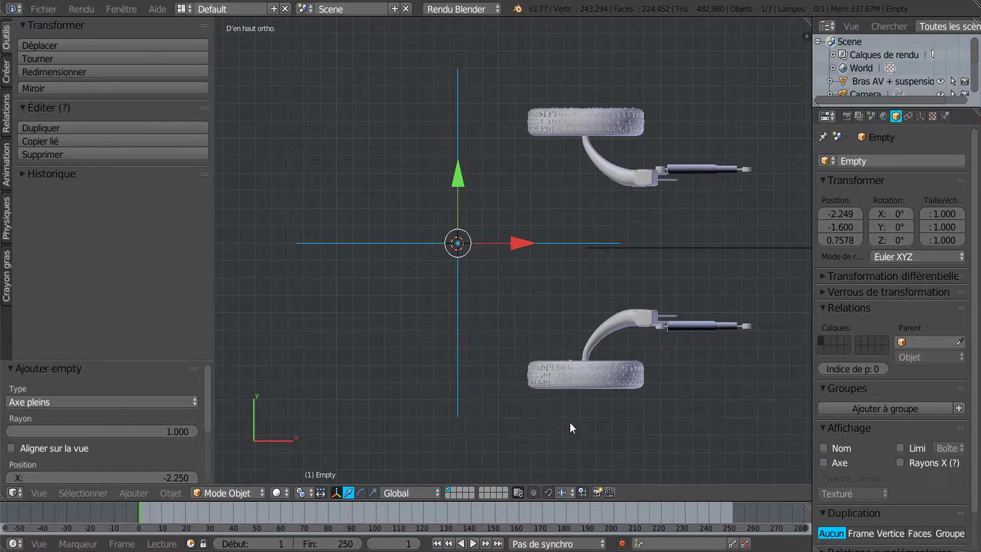
key("s")
left_click(478, 271)
middle_click_drag(452, 312, 565, 241)
scroll(482, 280, "up", 4)
middle_click_drag(482, 302, 489, 349)
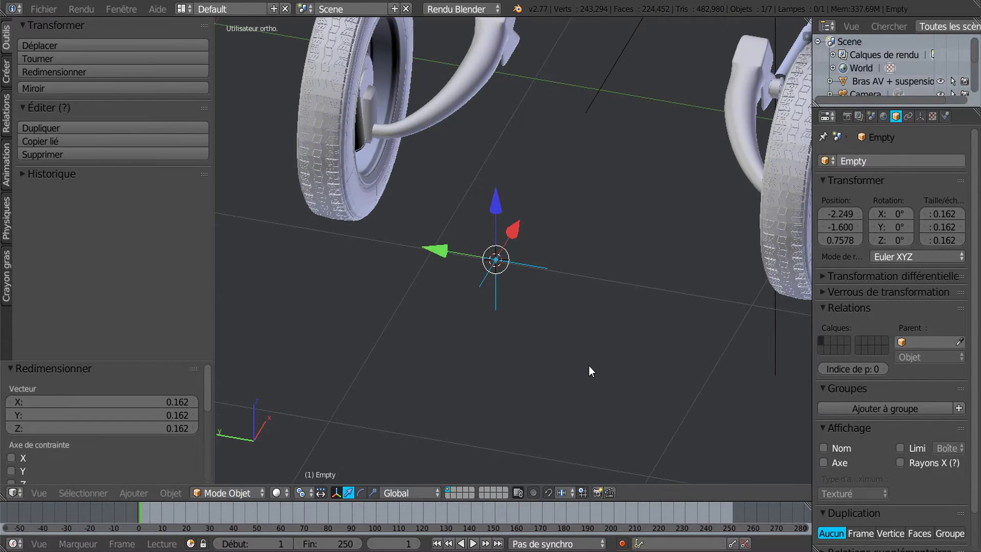
middle_click_drag(589, 365, 530, 369)
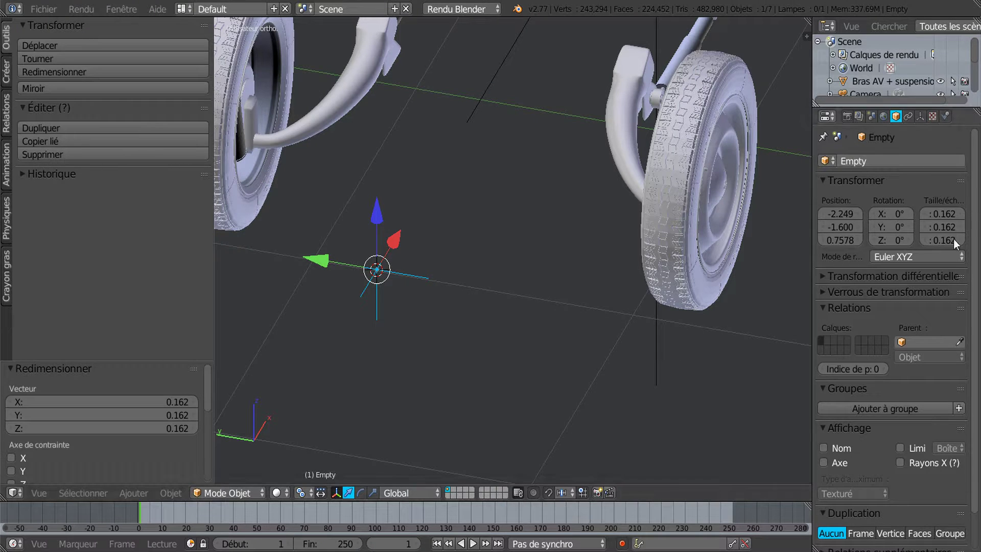
Widen the properties area and add a Copier rotation constraint to the wheel roue1
left_click(907, 117)
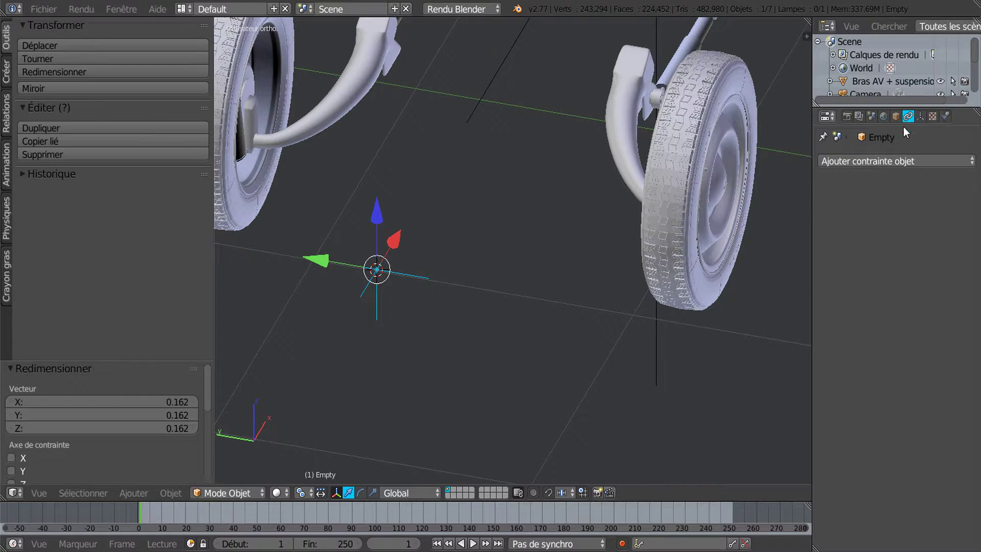
left_click_drag(812, 244, 756, 240)
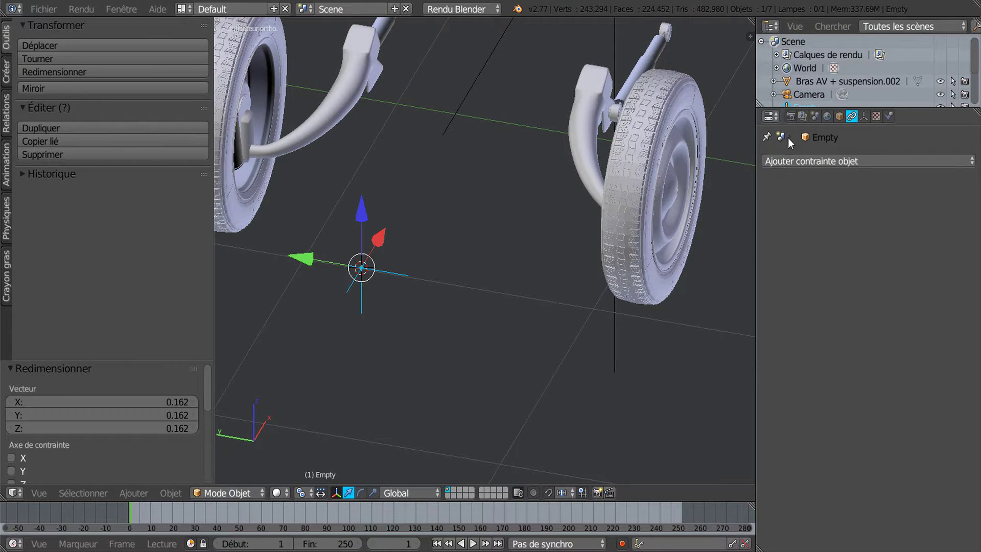
right_click(565, 273)
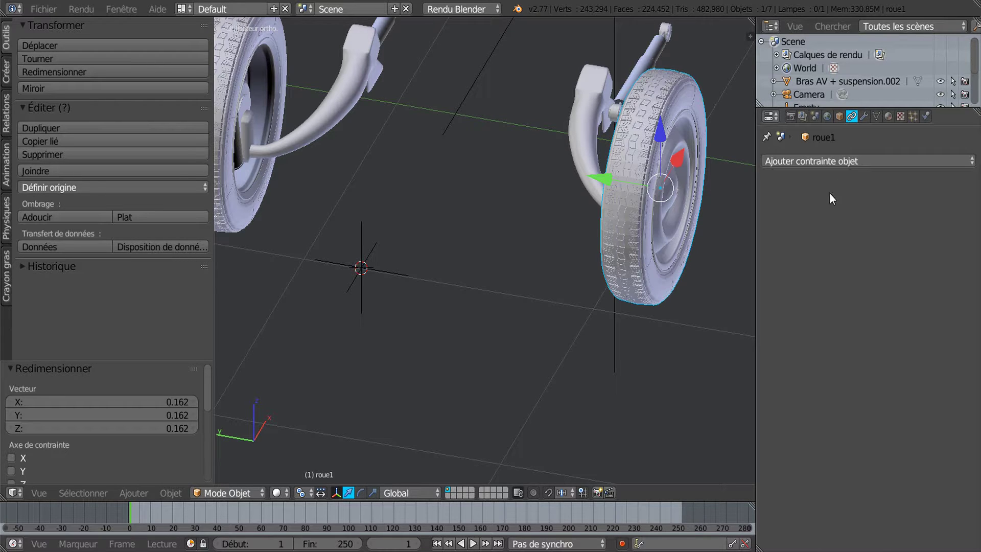
left_click(859, 162)
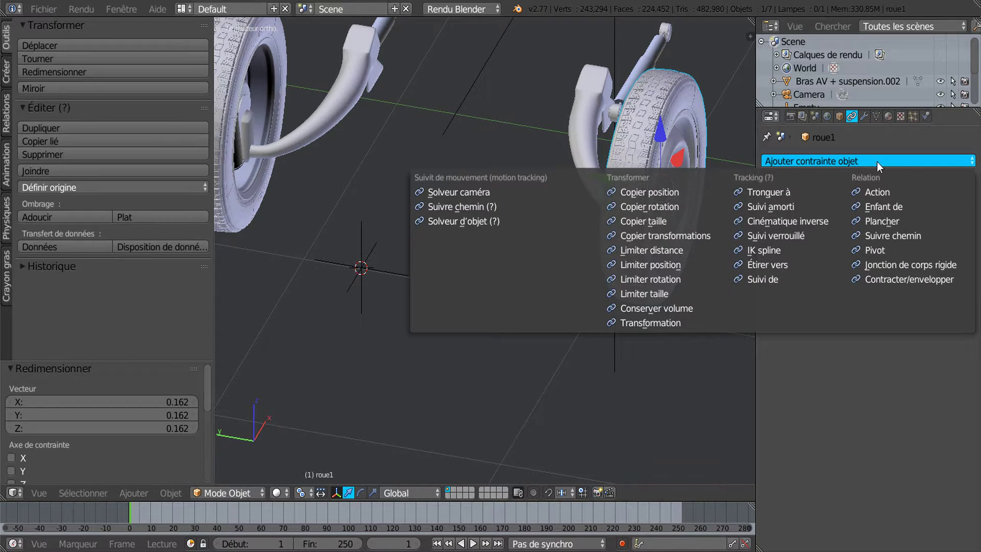
left_click(664, 204)
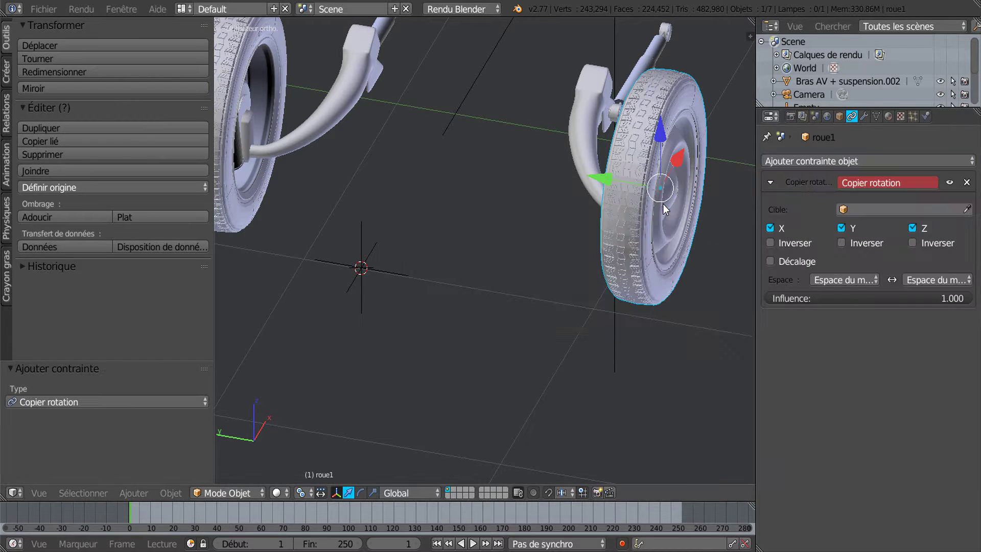
Check the new empty's name, set it as the target of roue1's Copier rotation constraint, and copy only the Z axis
right_click(371, 271)
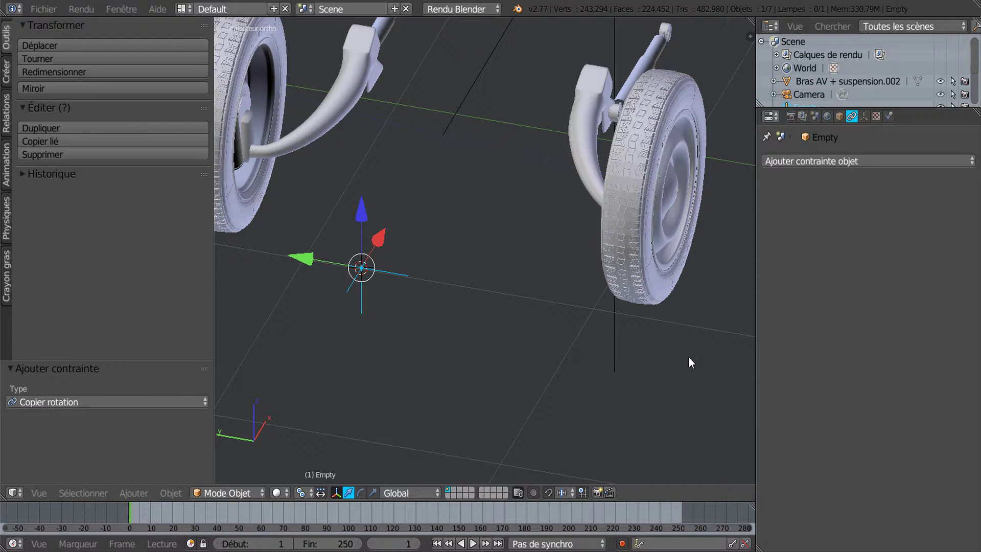
key("n")
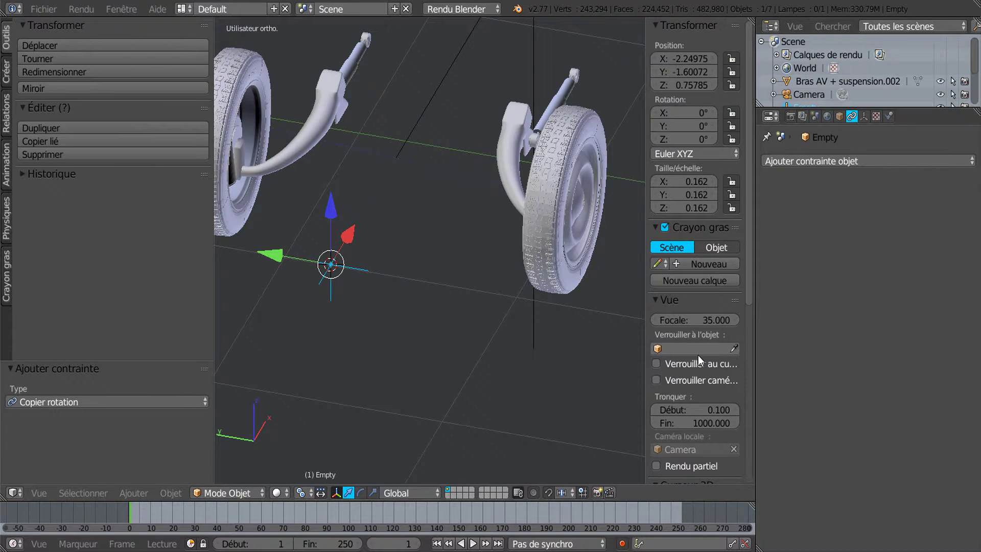
scroll(735, 361, "down", 6)
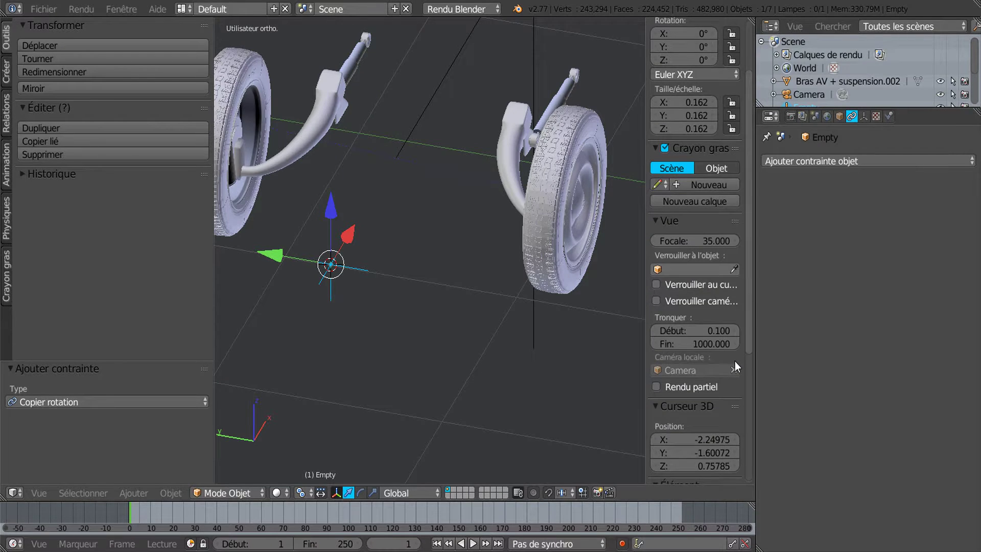
scroll(735, 361, "down", 2)
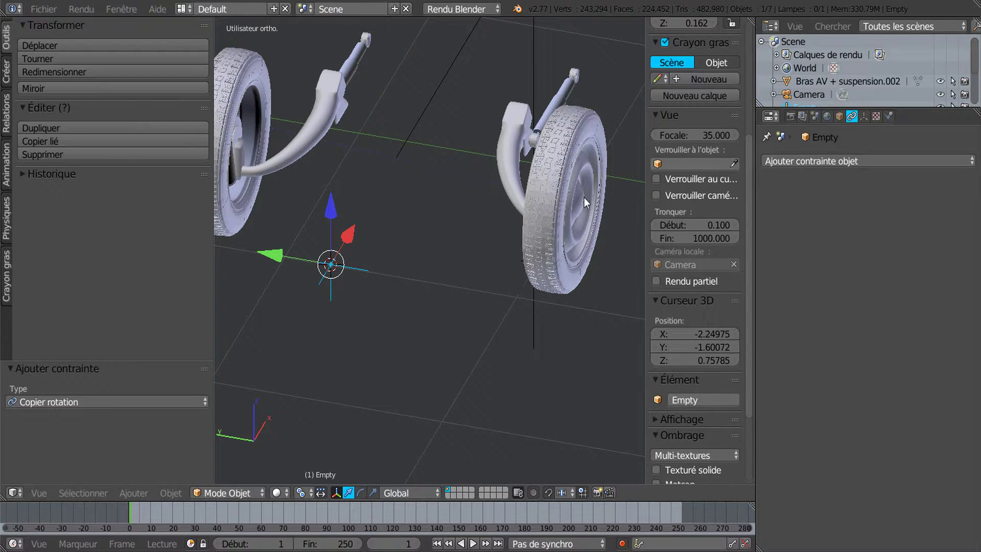
right_click(560, 250)
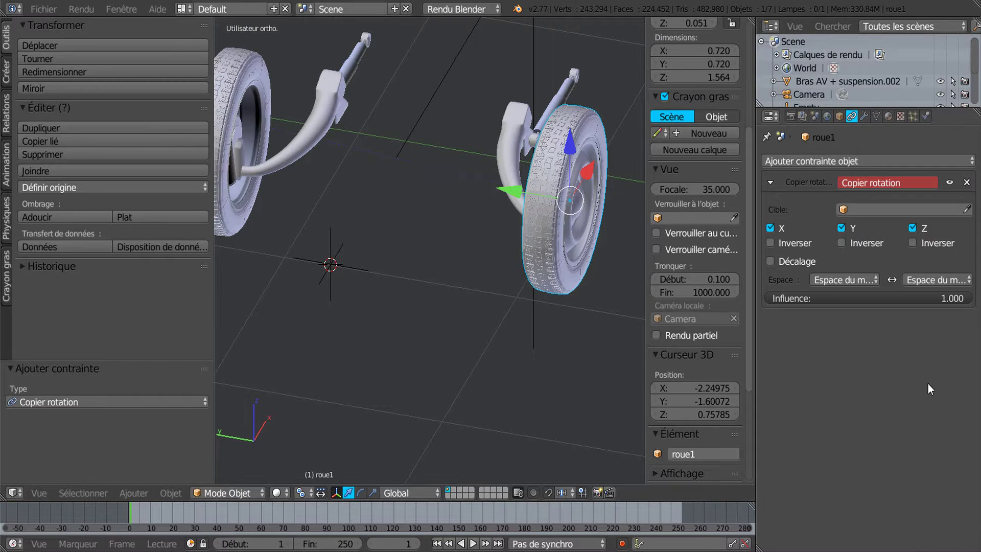
left_click(881, 209)
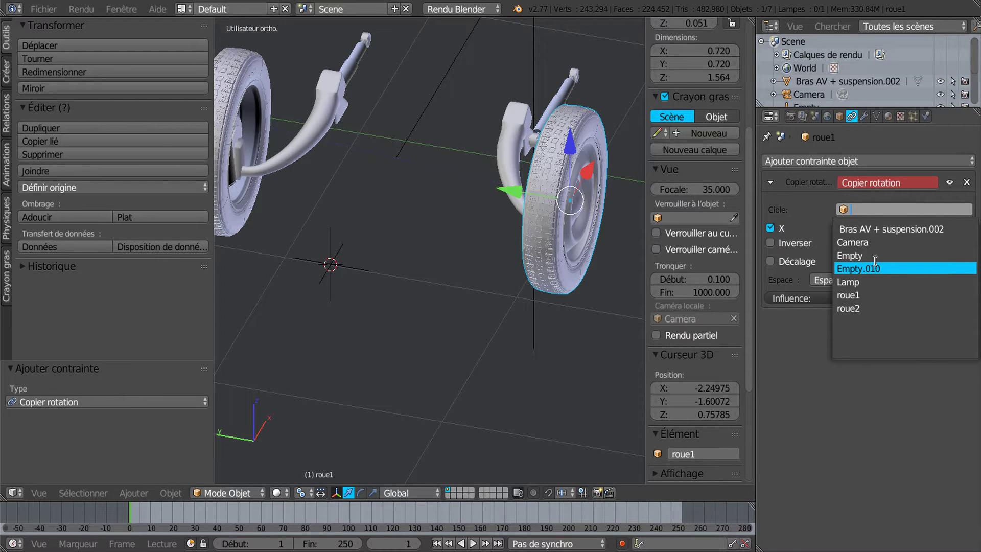
left_click(894, 256)
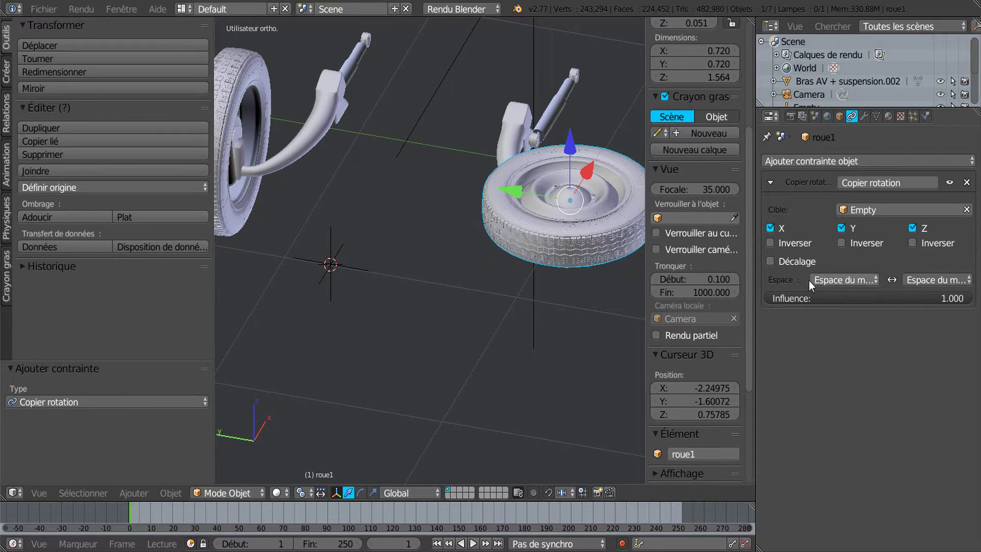
left_click(770, 228)
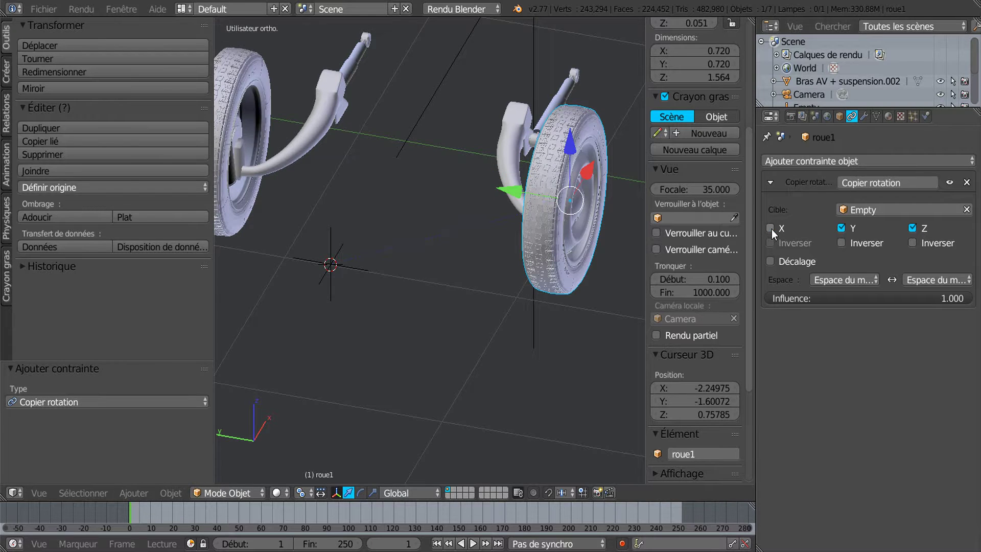
left_click(841, 228)
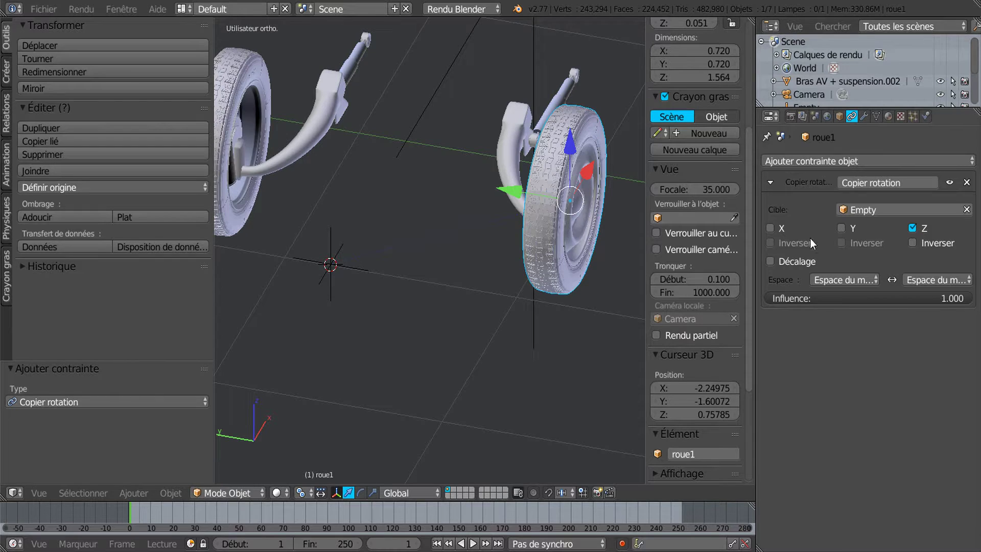
Test roue1's constraint by rotating the empty about the Z axis, and cancel the rotation
scroll(554, 374, "down", 2)
middle_click_drag(510, 388, 539, 372)
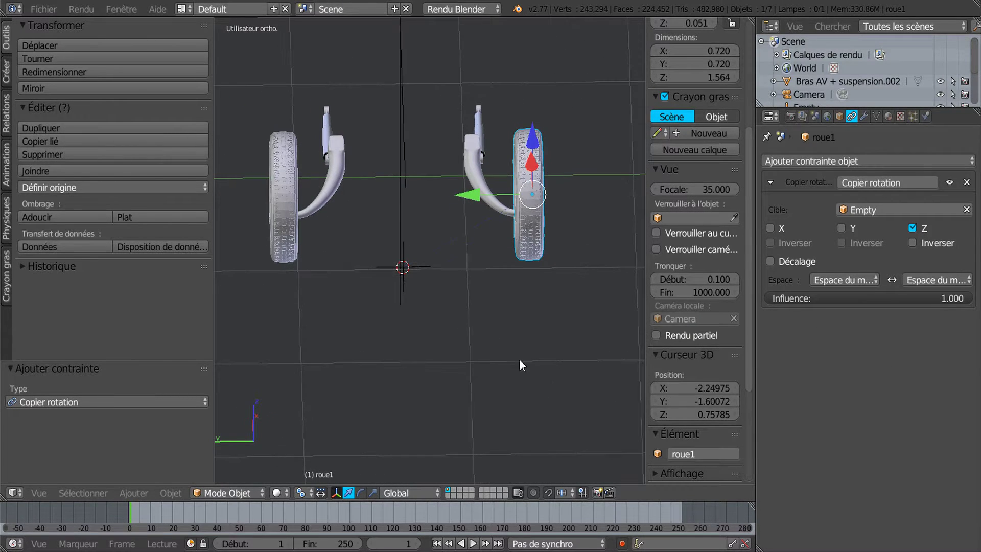
right_click(415, 270)
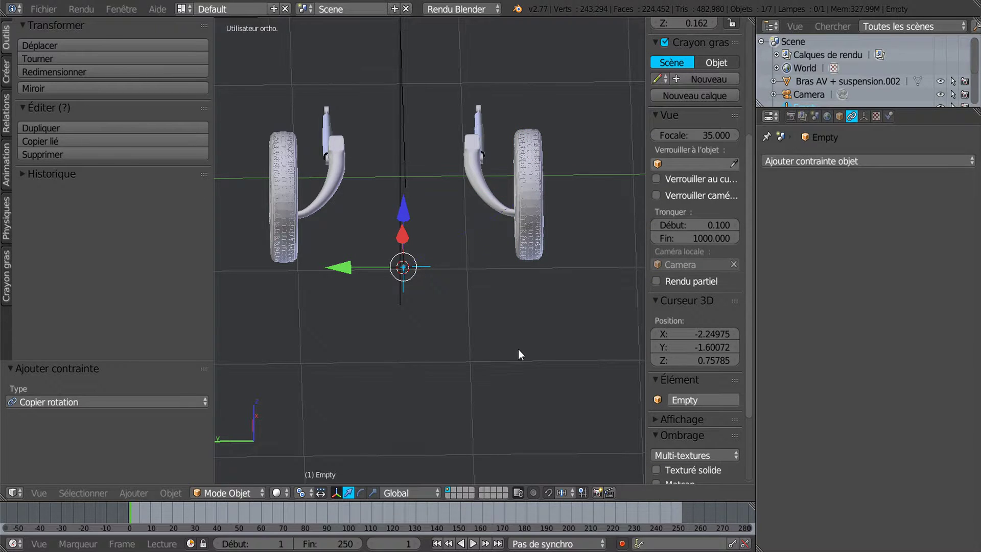
key("r")
key("z")
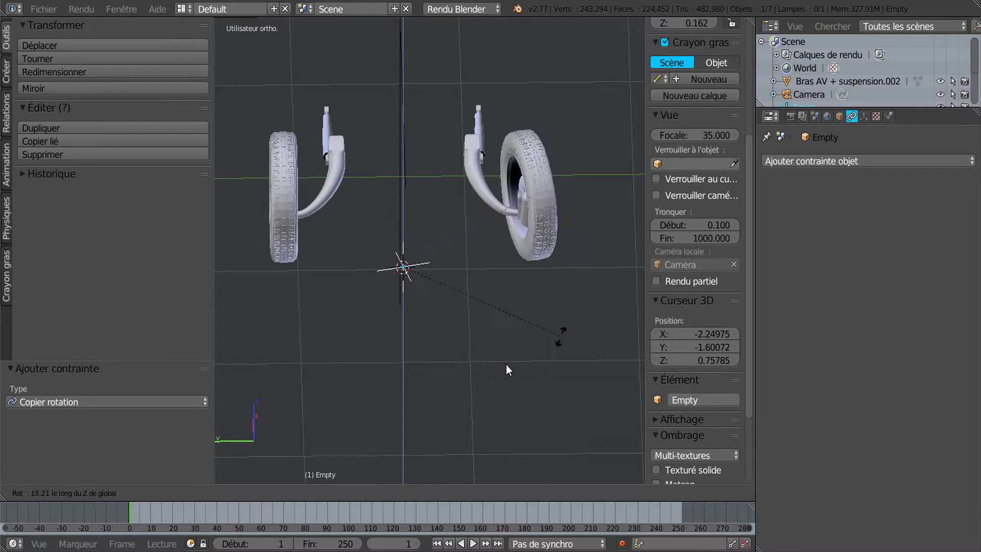
key("Escape")
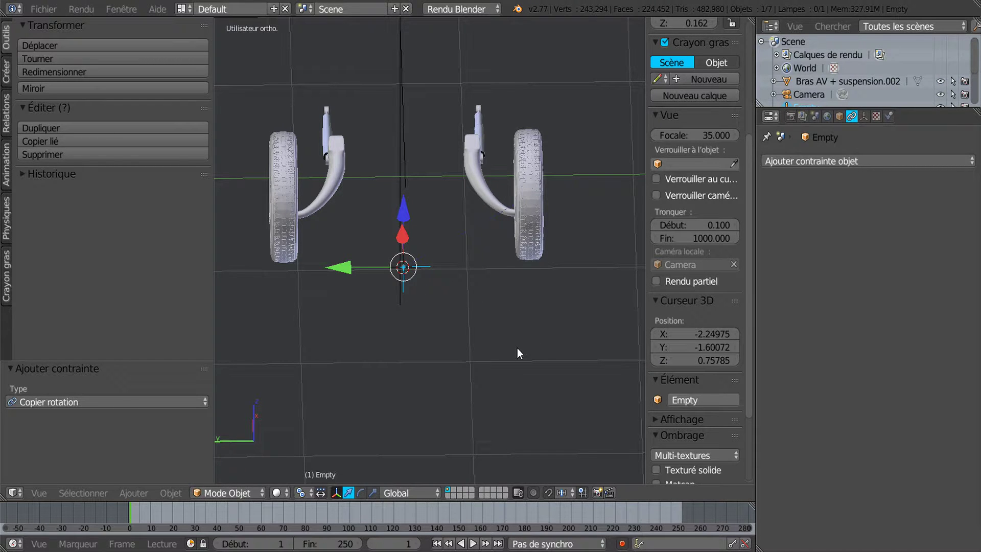
Add a Copier rotation constraint to the opposite wheel, roue2
middle_click_drag(502, 354, 529, 348)
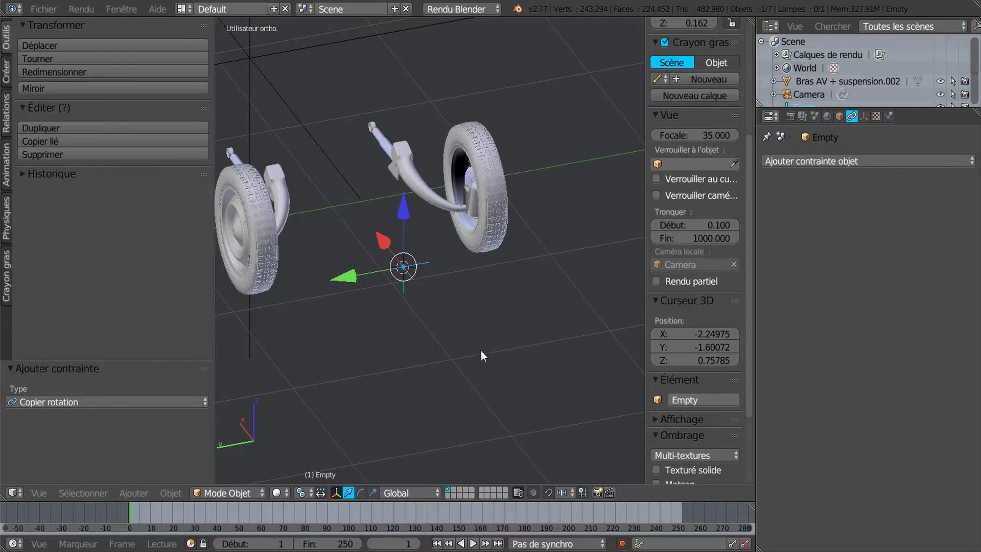
middle_click_drag(398, 345, 485, 357, "shift")
right_click(350, 236)
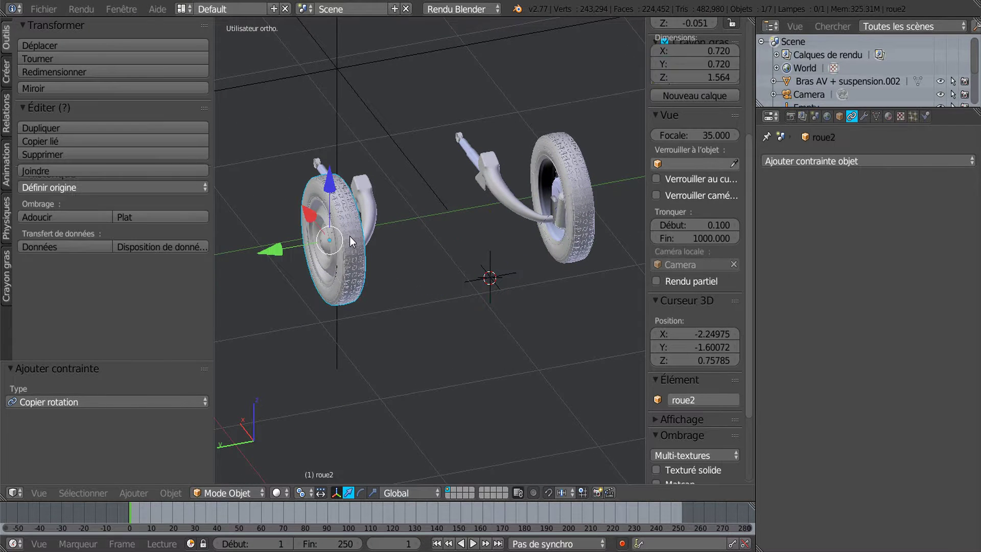
middle_click_drag(431, 369, 492, 339)
scroll(493, 338, "up", 1)
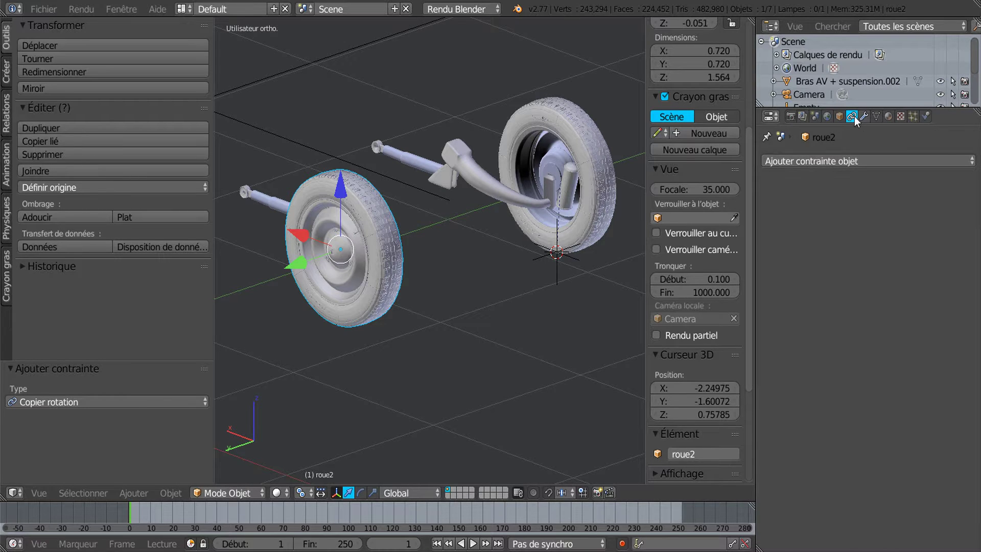
left_click(882, 159)
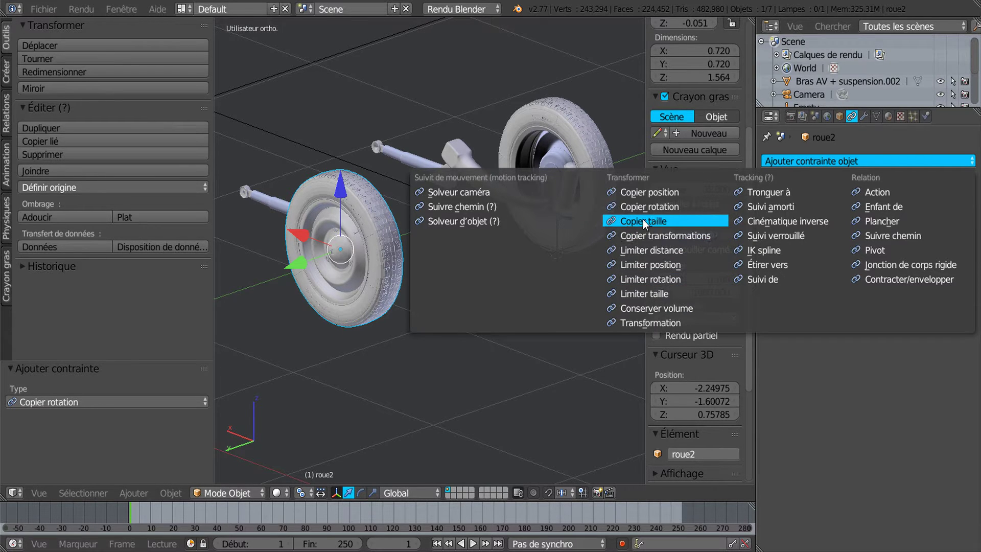
left_click(655, 205)
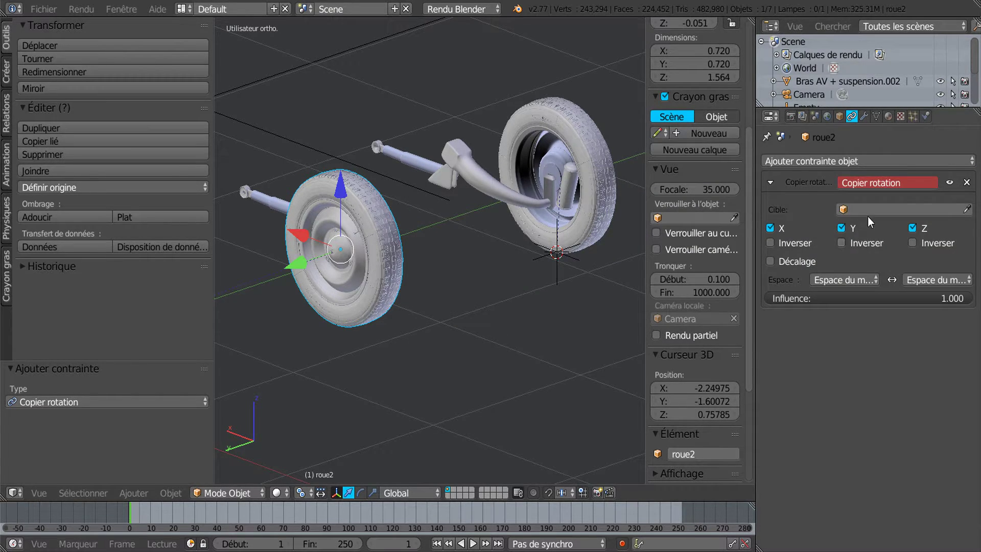
Set Empty.010 as the target of roue2's Copier rotation constraint and copy only the X and Z axes
left_click(880, 210)
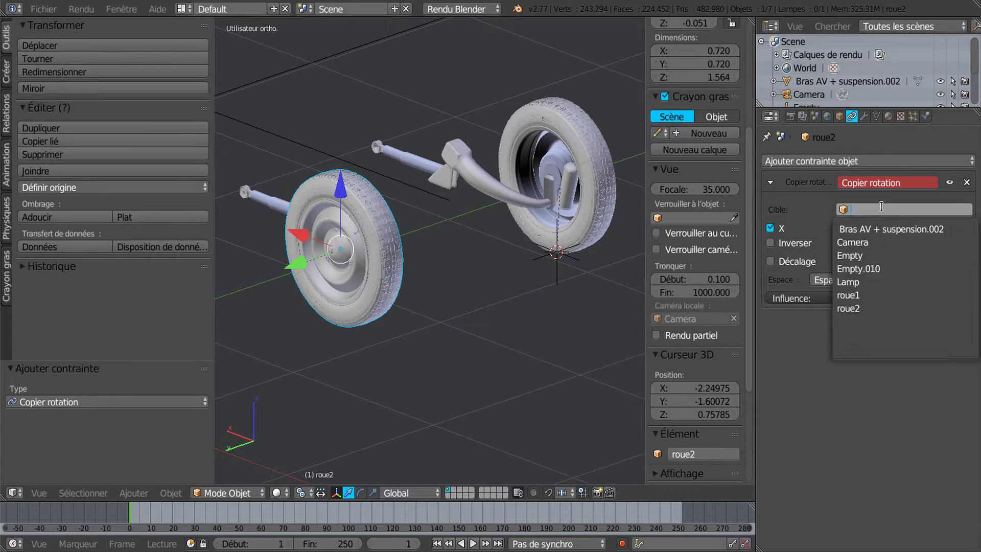
left_click(894, 269)
left_click(770, 228)
left_click(841, 228)
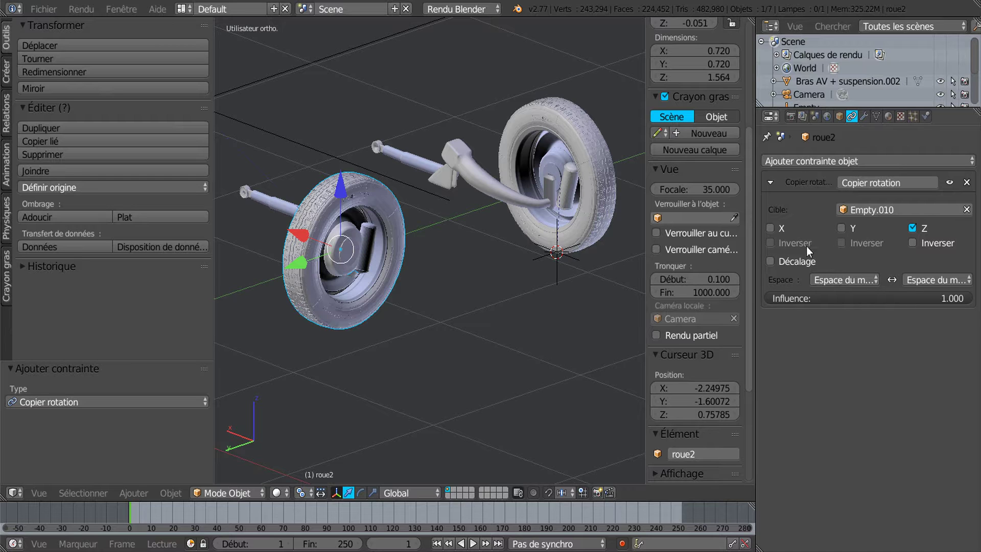
left_click(771, 228)
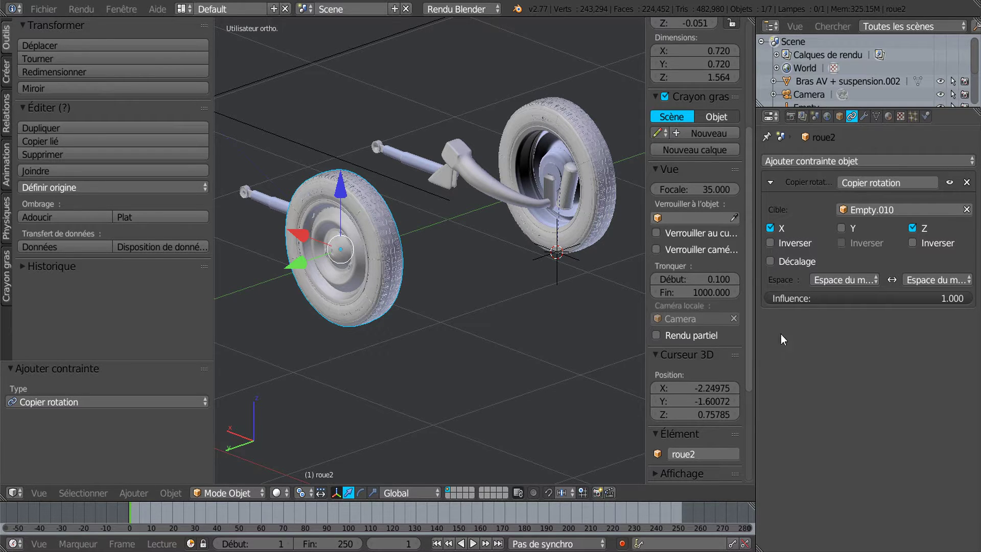
Try inverting the X axis and toggling Décalage in roue2's Copier rotation constraint to correct the wheel's orientation
middle_click_drag(466, 371, 485, 368)
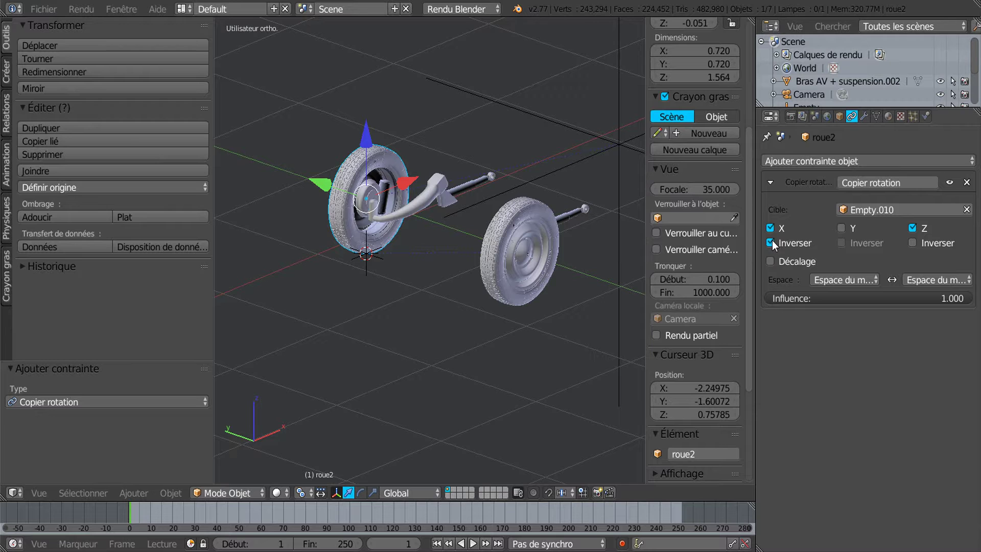
left_click(771, 262)
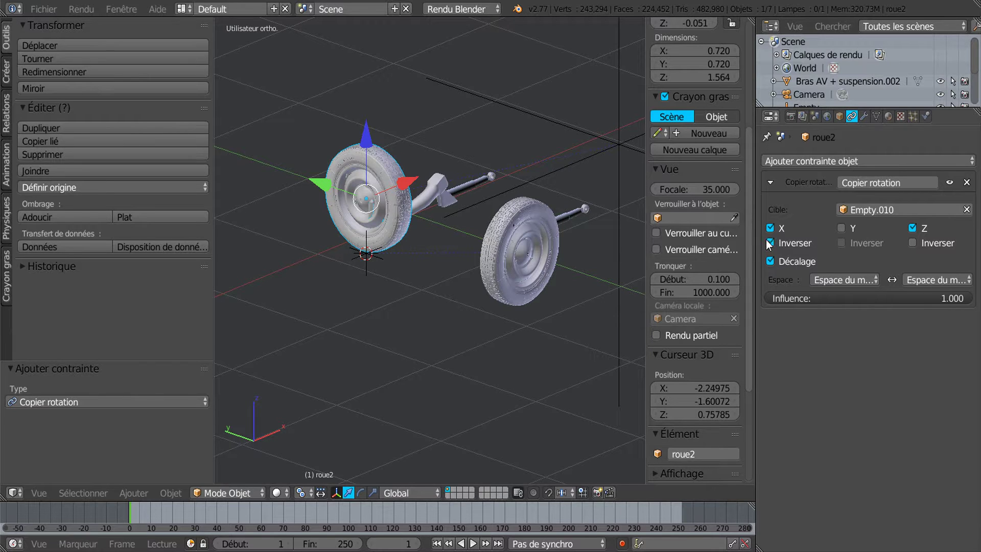
left_click(767, 241)
left_click(766, 242)
left_click(767, 261)
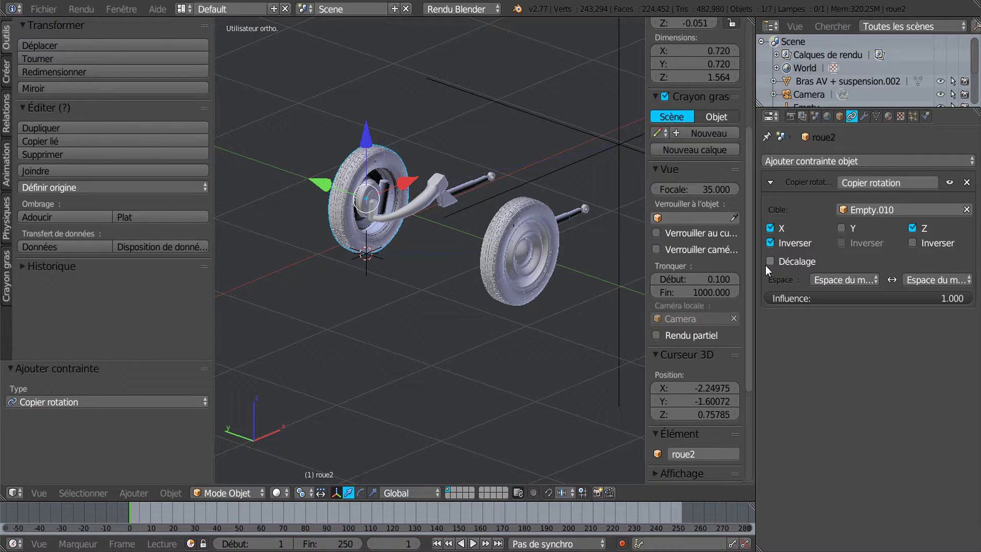
middle_click_drag(493, 312, 376, 353)
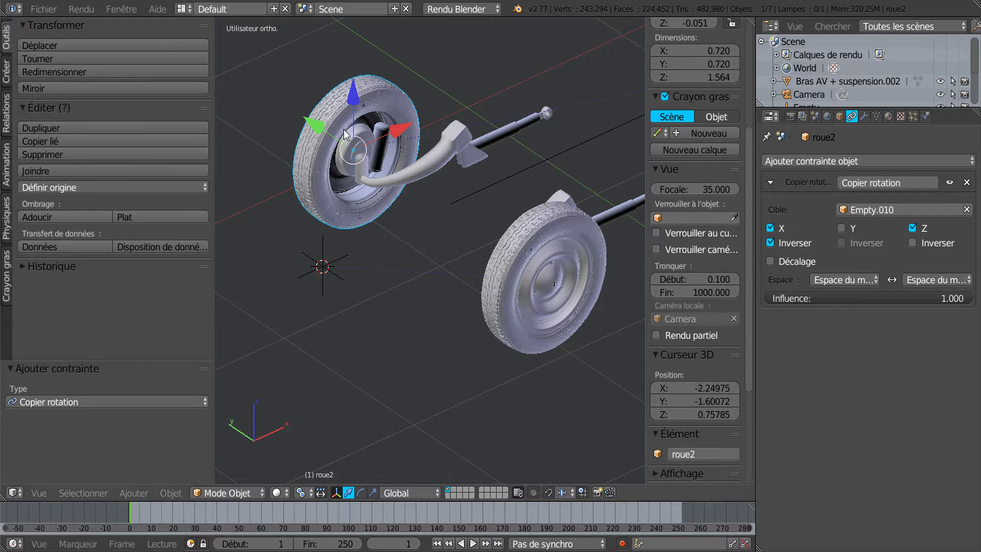
Disable the X and Z axes in roue2's Copier rotation constraint and try X and Y individually
left_click(770, 227)
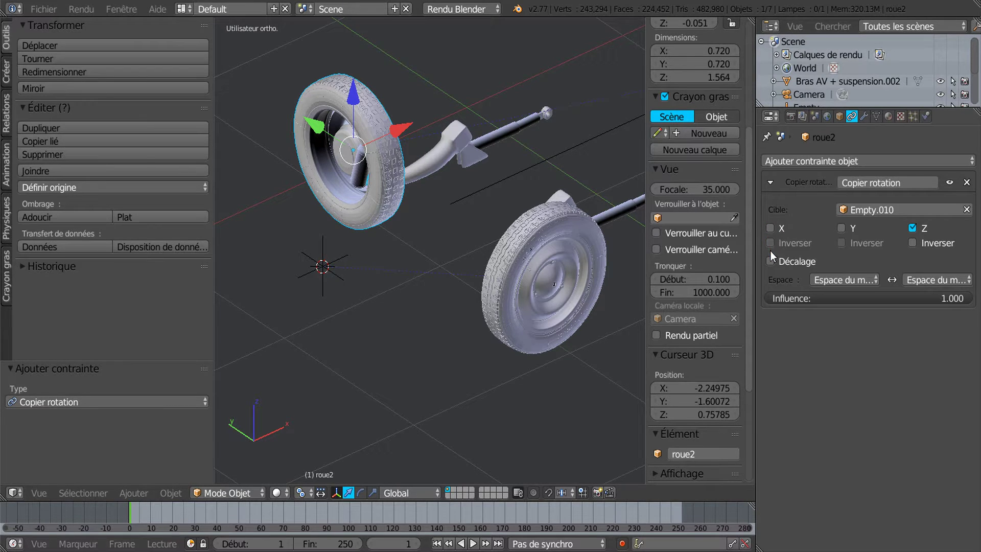
middle_click_drag(415, 277, 429, 327)
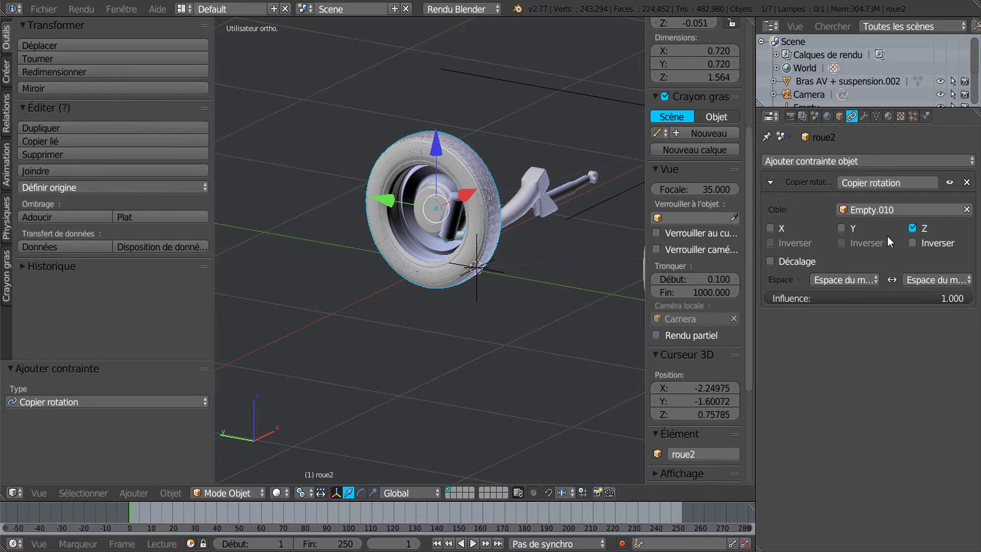
left_click(913, 228)
middle_click_drag(534, 256, 650, 272)
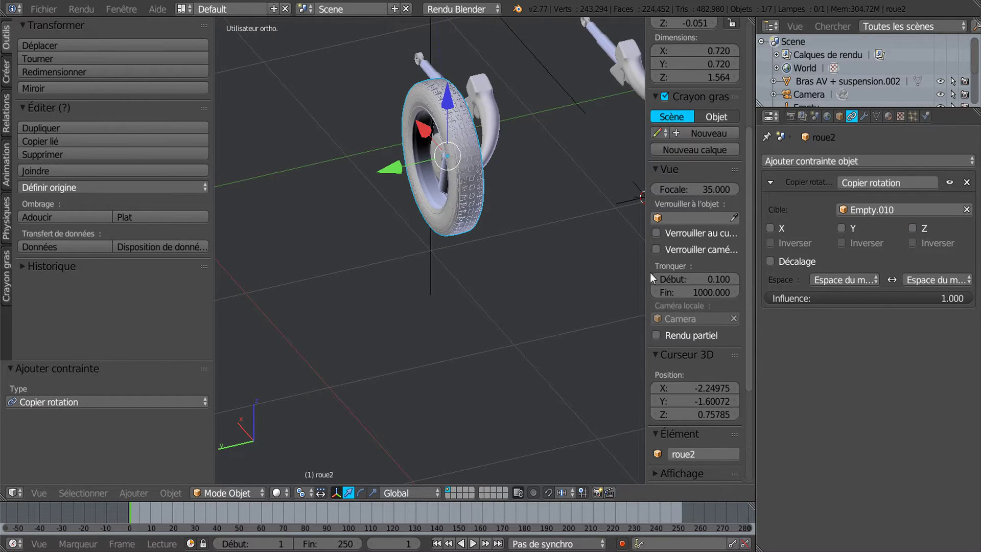
left_click(770, 228)
left_click(770, 228)
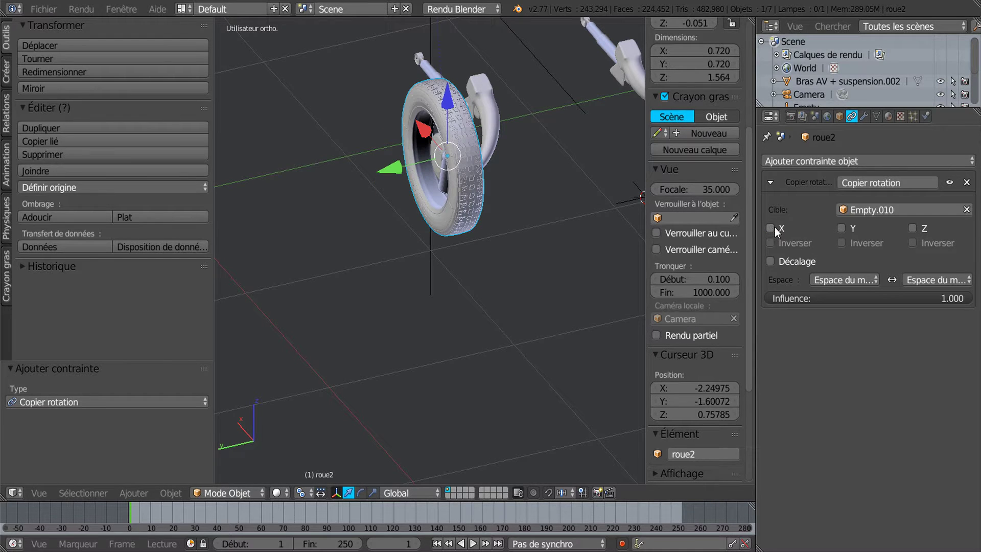
left_click(838, 227)
left_click(838, 227)
Try copying the X, Y and Z axes in roue2's constraint with Z inverted
left_click(766, 229)
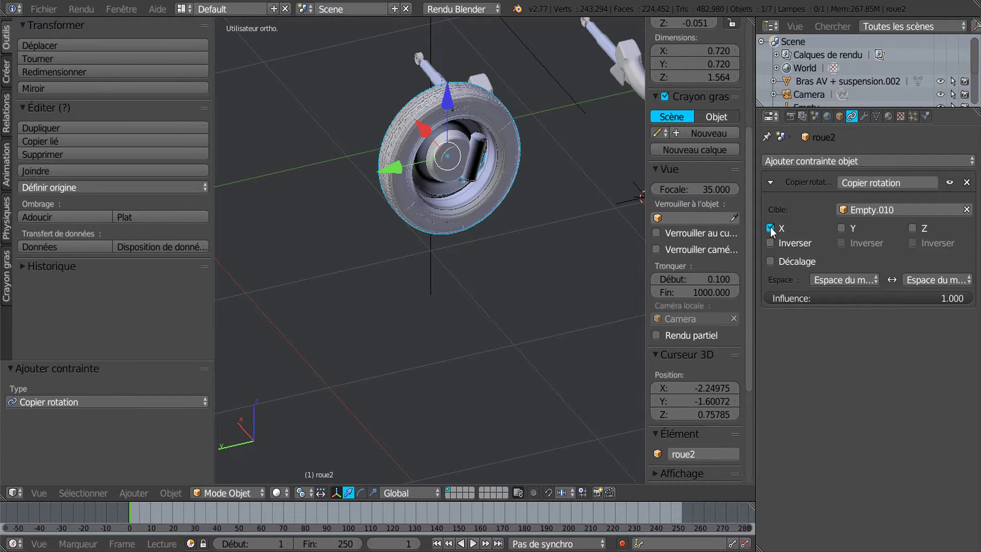
left_click(842, 229)
left_click(913, 228)
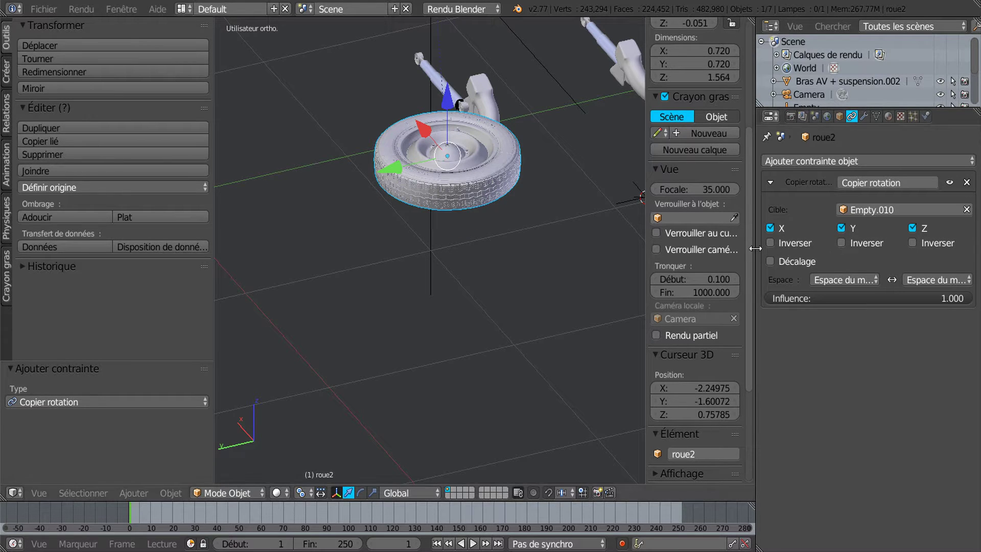
left_click(913, 242)
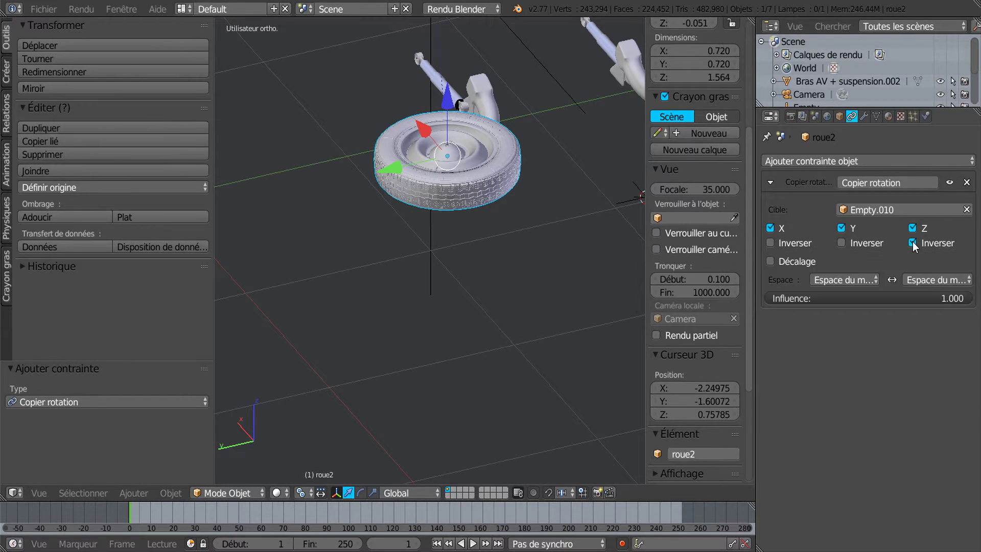
Try copying only the Z axis in roue2's constraint, without inversion
left_click(770, 228)
middle_click_drag(442, 281, 475, 368)
left_click(841, 228)
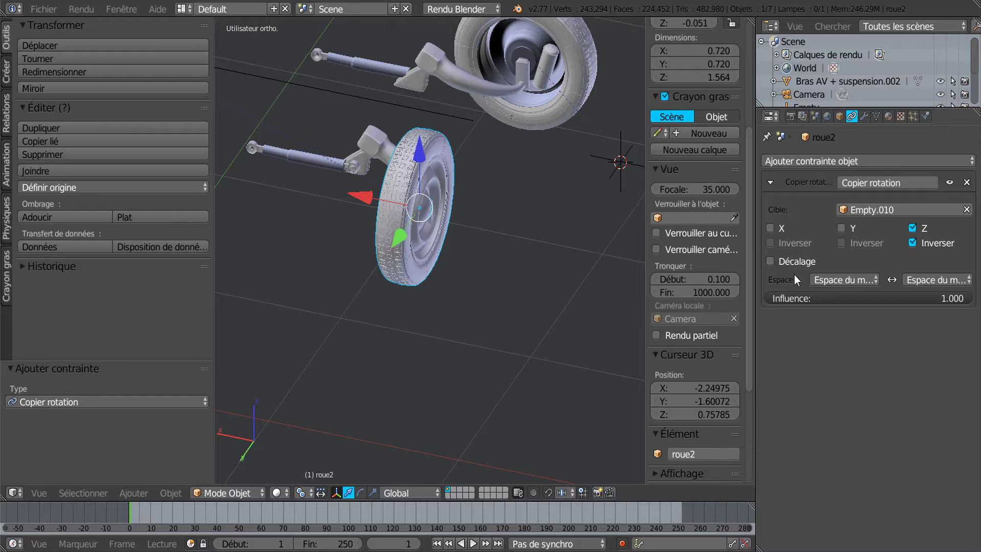
left_click(911, 242)
middle_click_drag(506, 306, 418, 355)
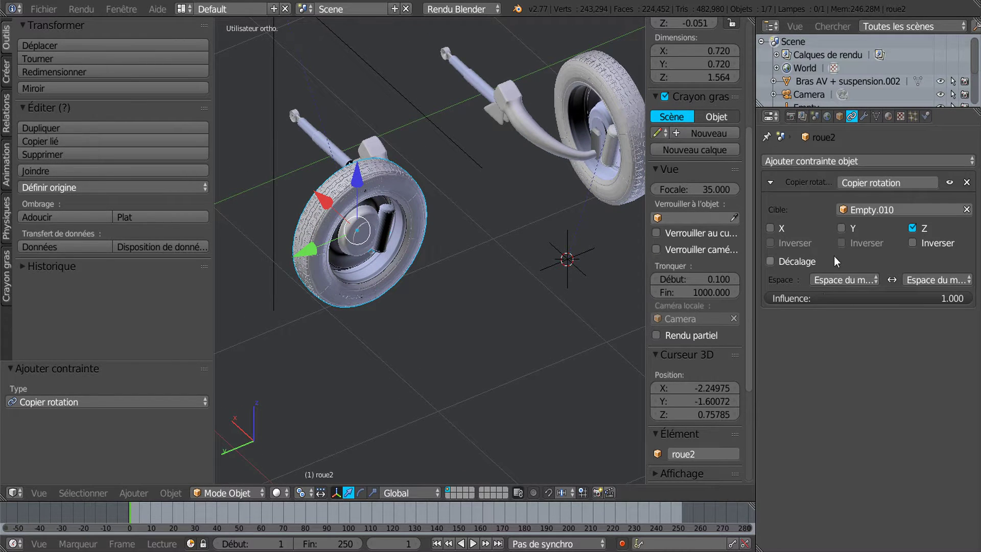
Try copying X and Z in roue2's constraint with X inverted and Décalage enabled
left_click(770, 261)
left_click(771, 228)
left_click(771, 242)
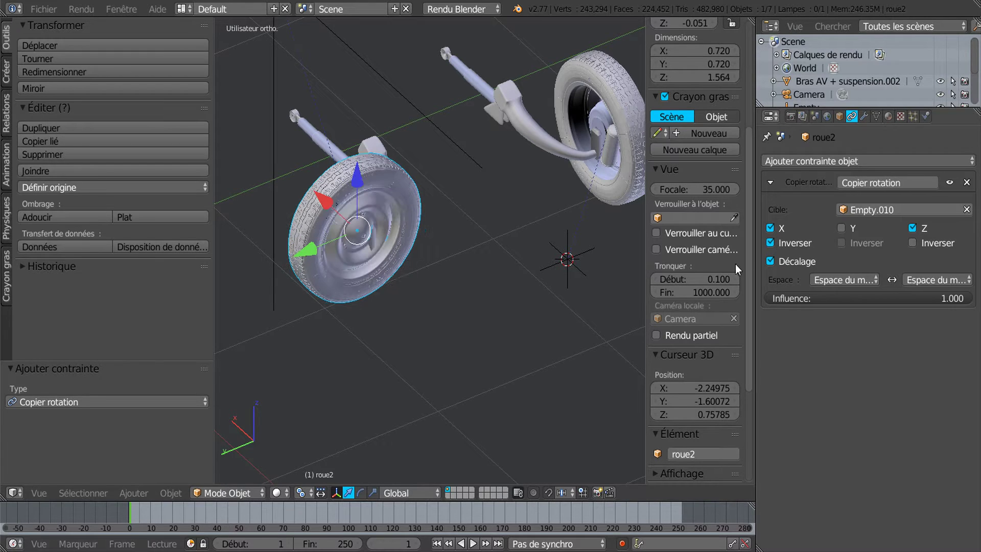
middle_click_drag(588, 324, 527, 346)
scroll(531, 391, "down", 2)
scroll(528, 345, "up", 2)
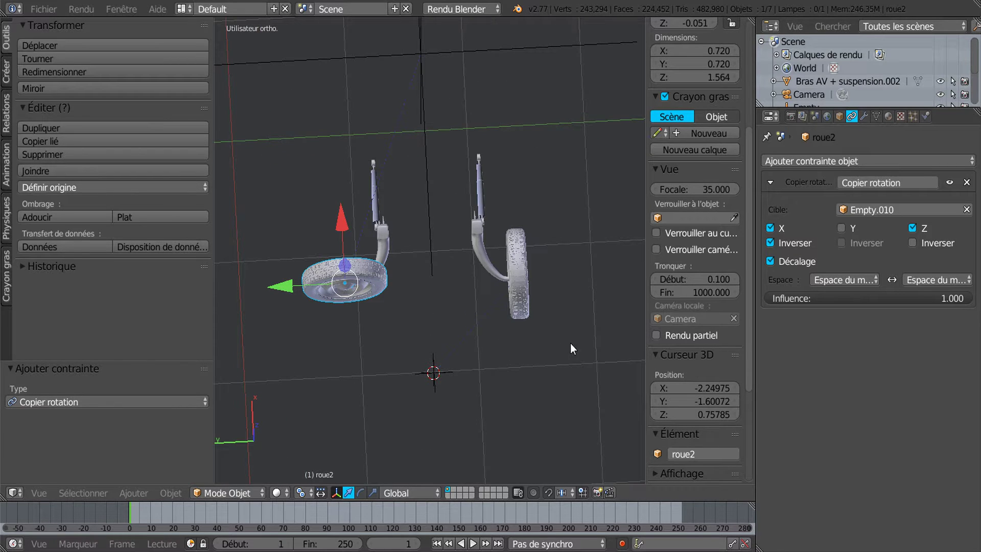
Replace roue2's Copier rotation constraint with a new one that targets Empty
left_click(966, 182)
middle_click_drag(594, 339, 565, 262)
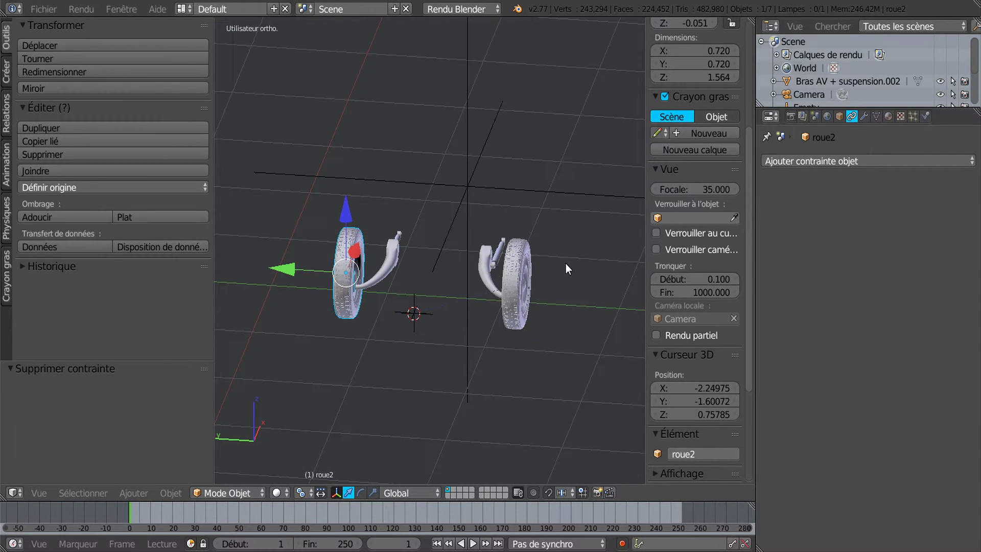
left_click(848, 161)
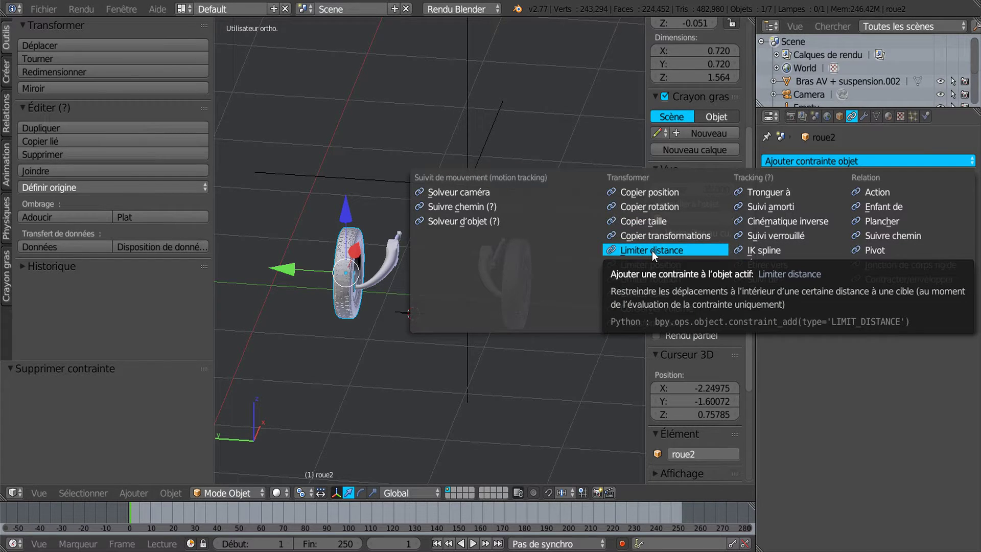
left_click(658, 208)
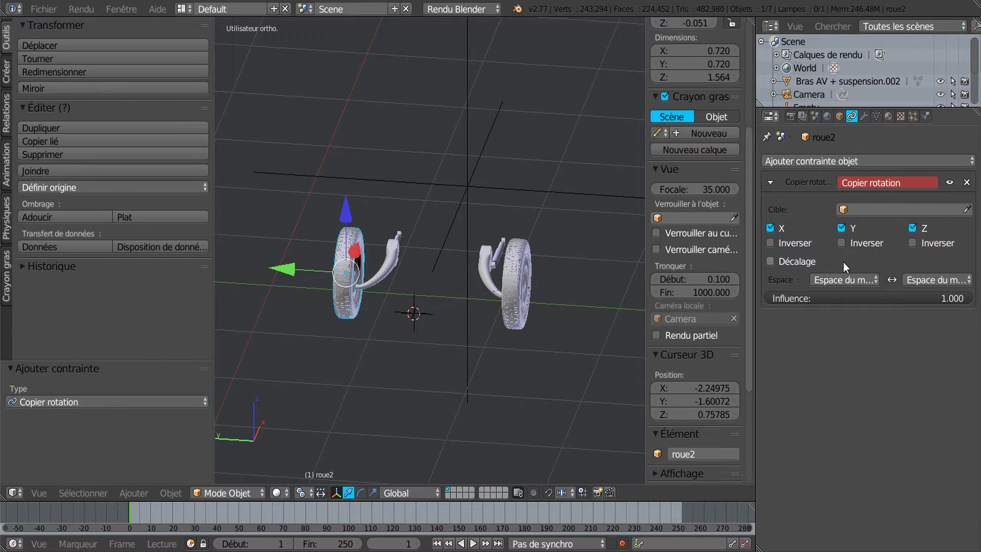
left_click(894, 209)
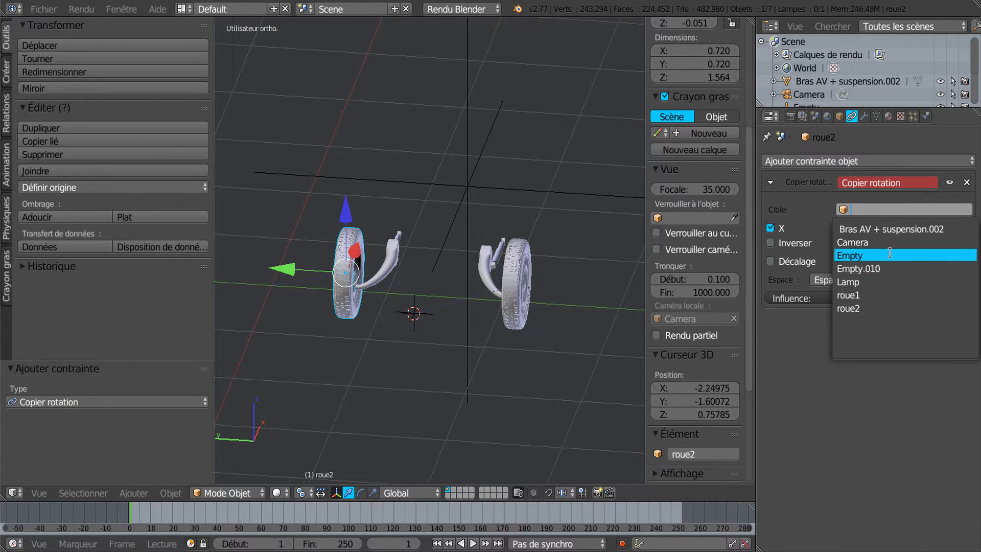
left_click(875, 255)
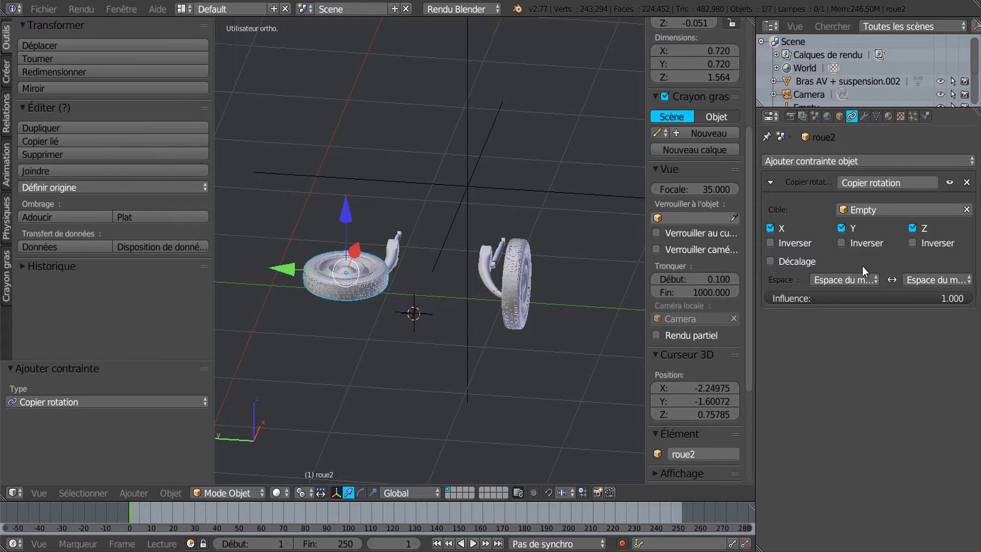
Copy only the X and Z axes in roue2's new constraint, with X inverted and Décalage enabled
left_click(771, 228)
left_click(841, 228)
middle_click_drag(489, 374, 497, 407)
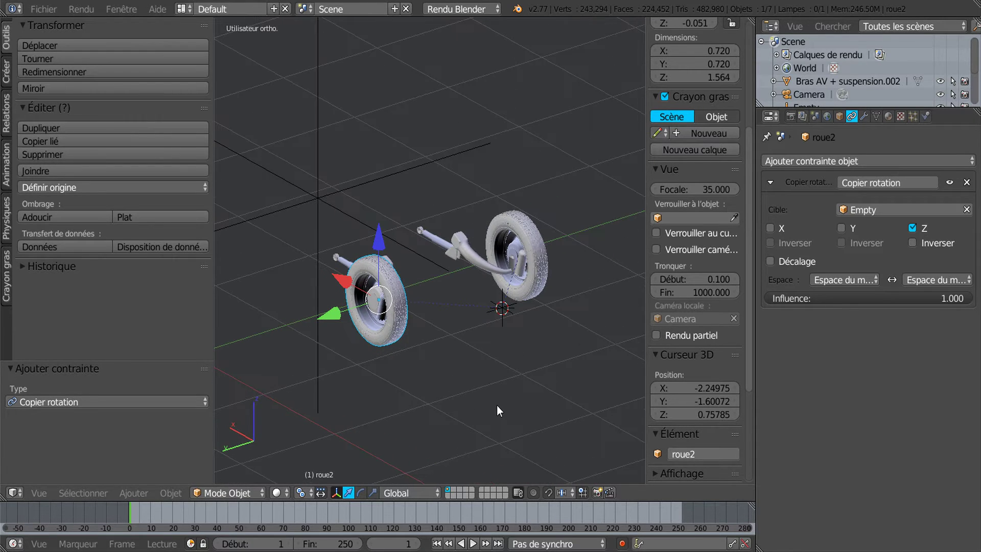
left_click(770, 228)
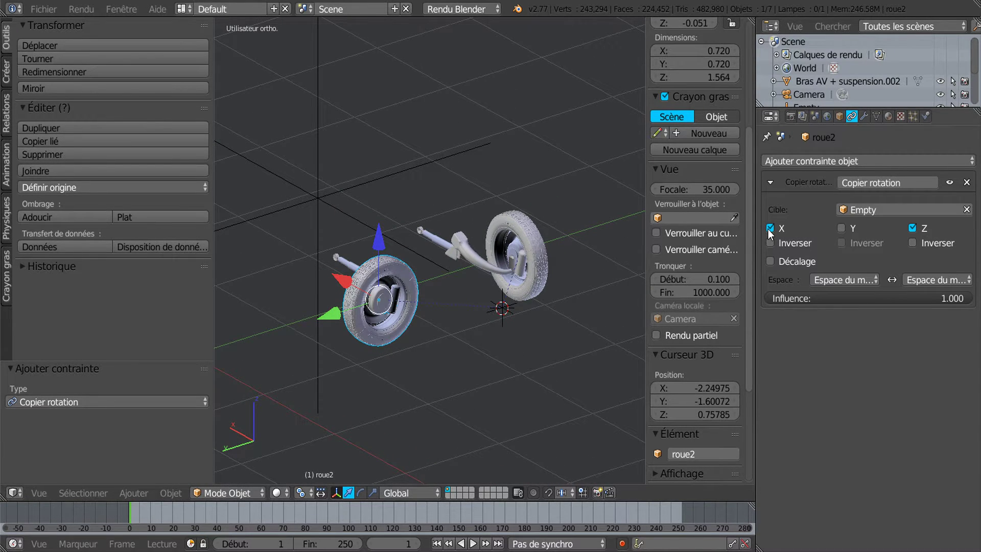
left_click(771, 262)
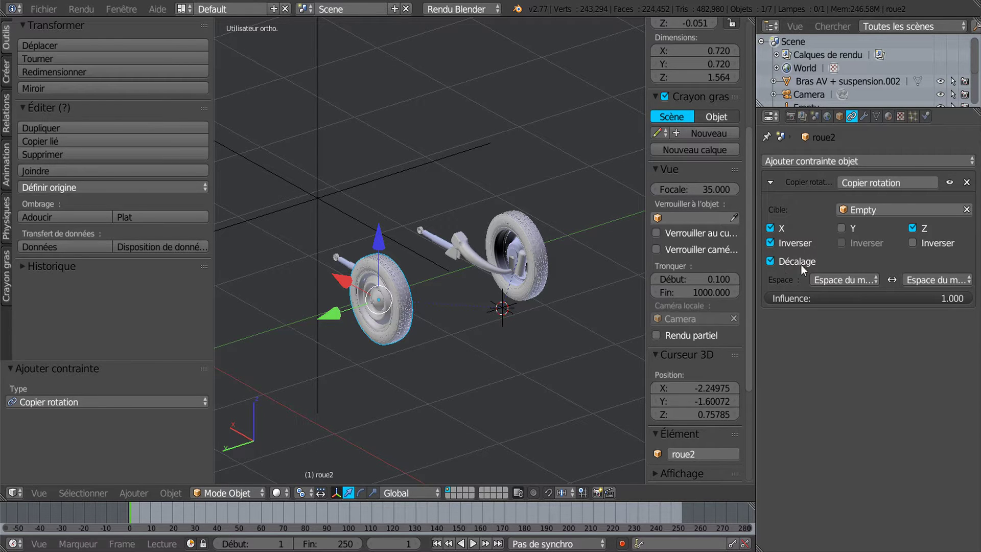
middle_click_drag(496, 388, 500, 402)
scroll(502, 403, "up", 1)
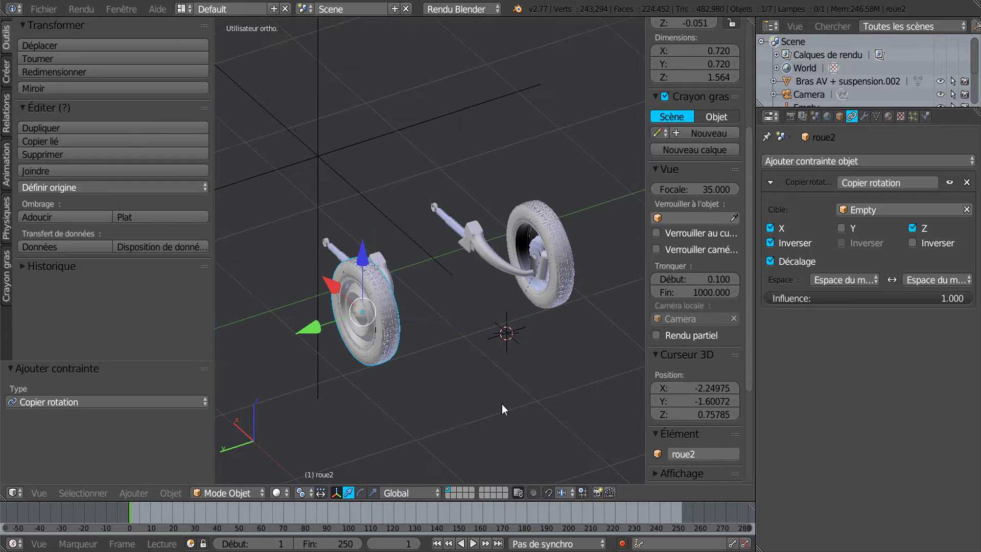
Test both wheels' constraints by rotating Empty about the Z axis, and cancel the rotation
right_click(510, 335)
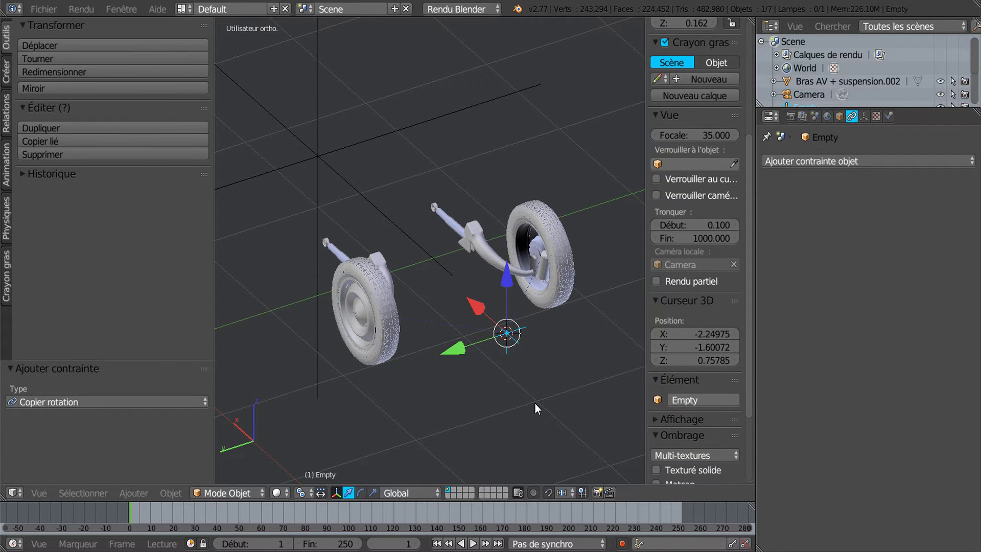
key("r")
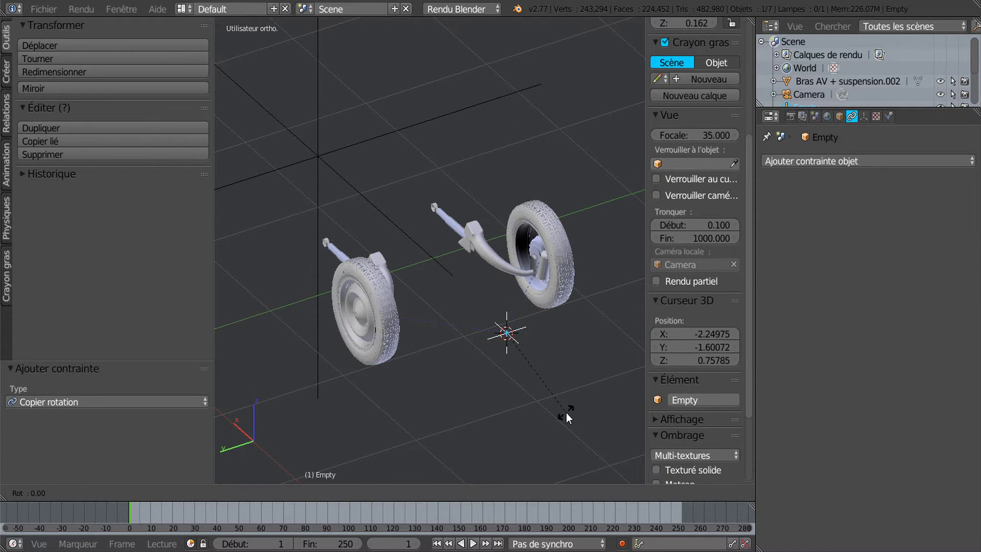
key("z")
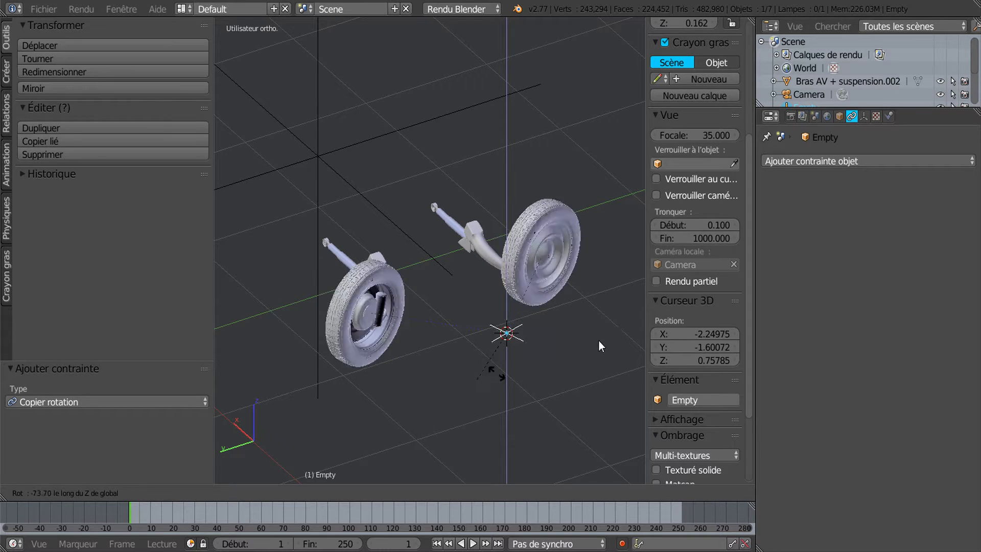
right_click(498, 367)
Shrink the 3D view's properties region to give the wheels and Empty more viewing space
middle_click_drag(536, 369, 486, 367)
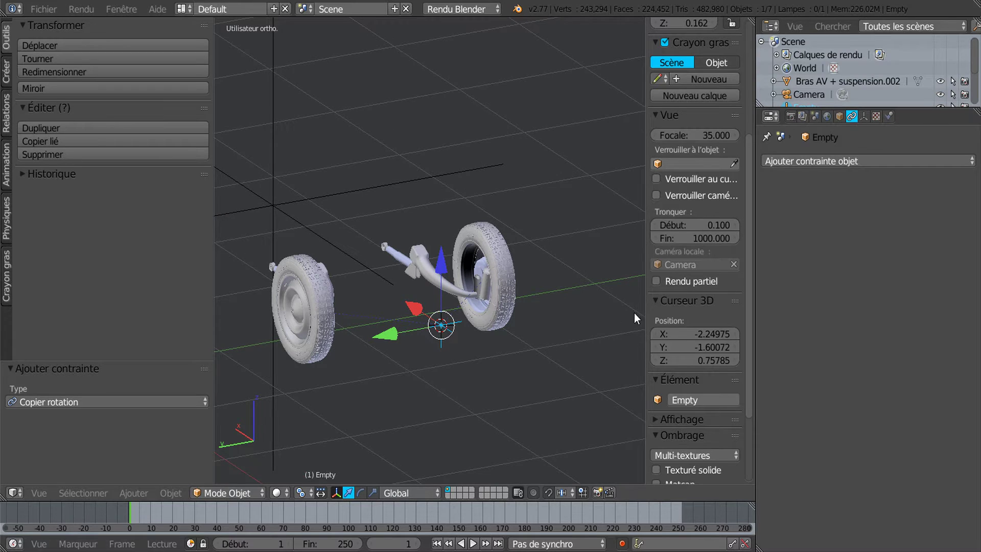
left_click_drag(644, 299, 701, 328)
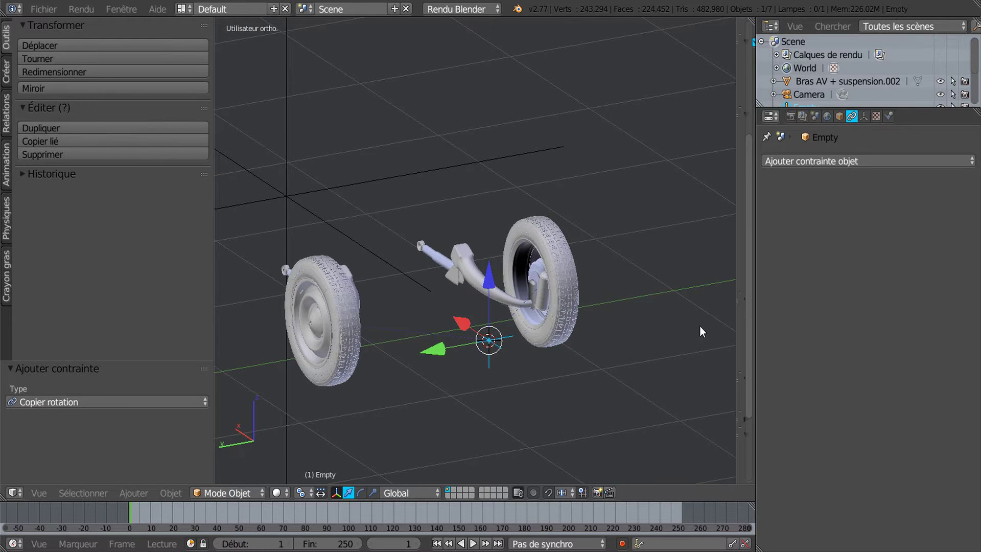
middle_click_drag(495, 375, 456, 431)
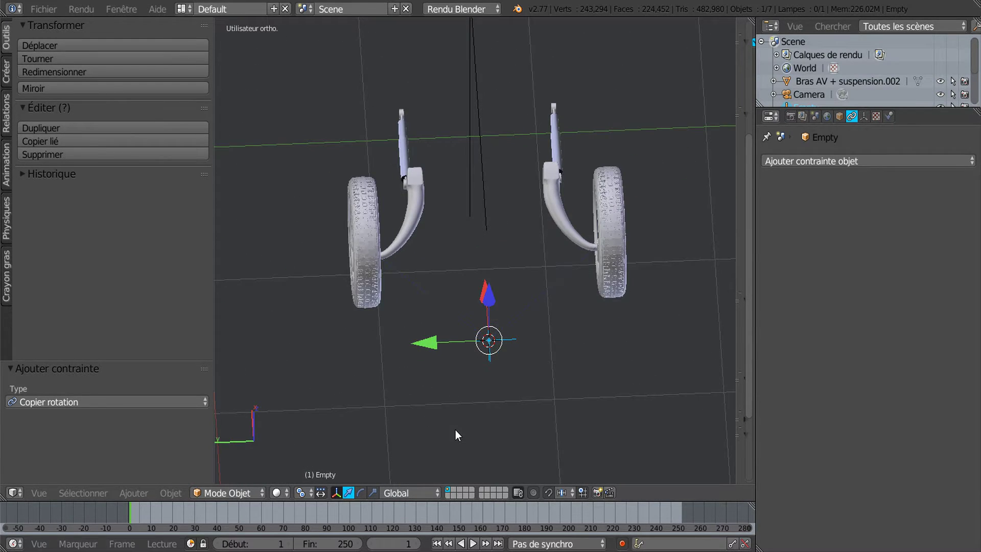
scroll(456, 430, "up", 3)
middle_click_drag(516, 434, 494, 401, "shift")
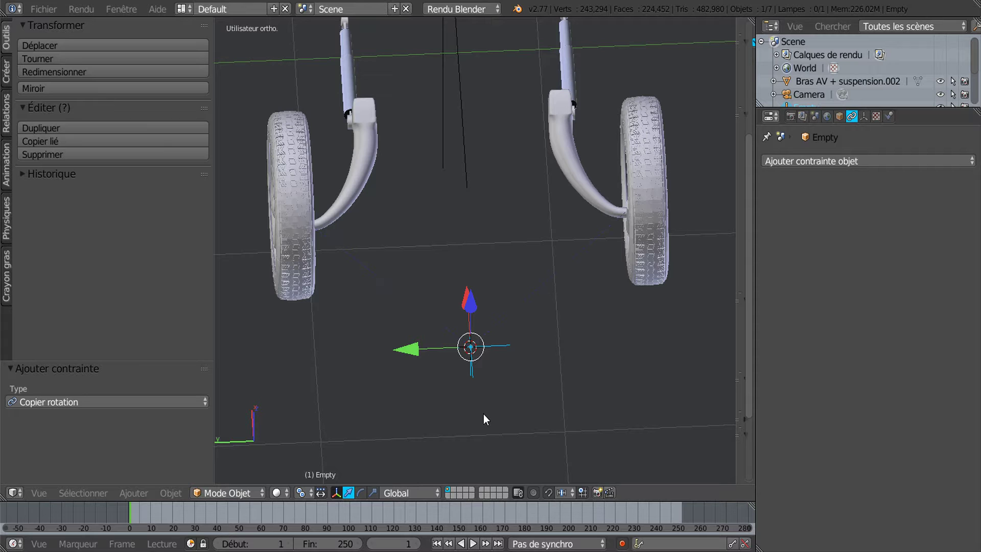
Add a Limiter rotation constraint to Empty and enable its Z-axis limit
left_click(910, 163)
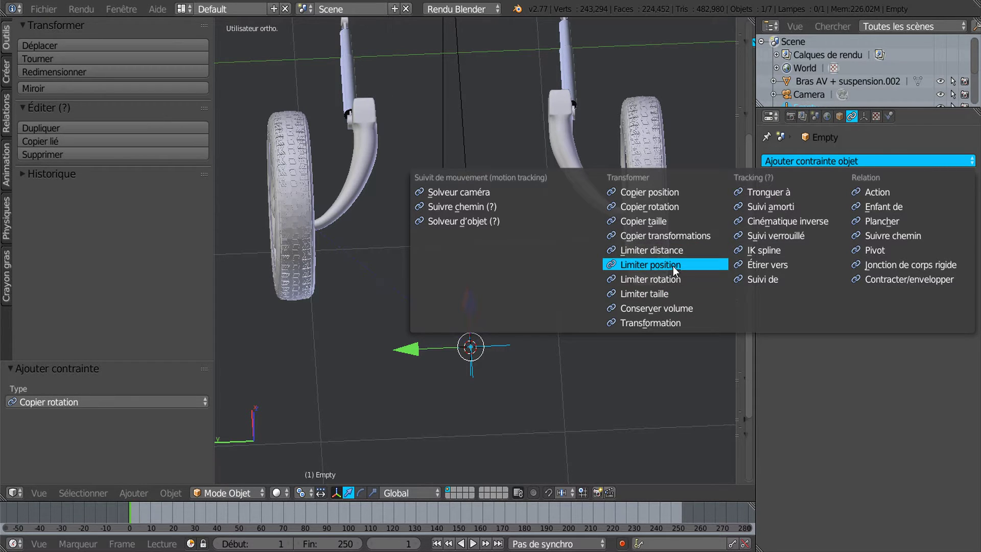
left_click(664, 279)
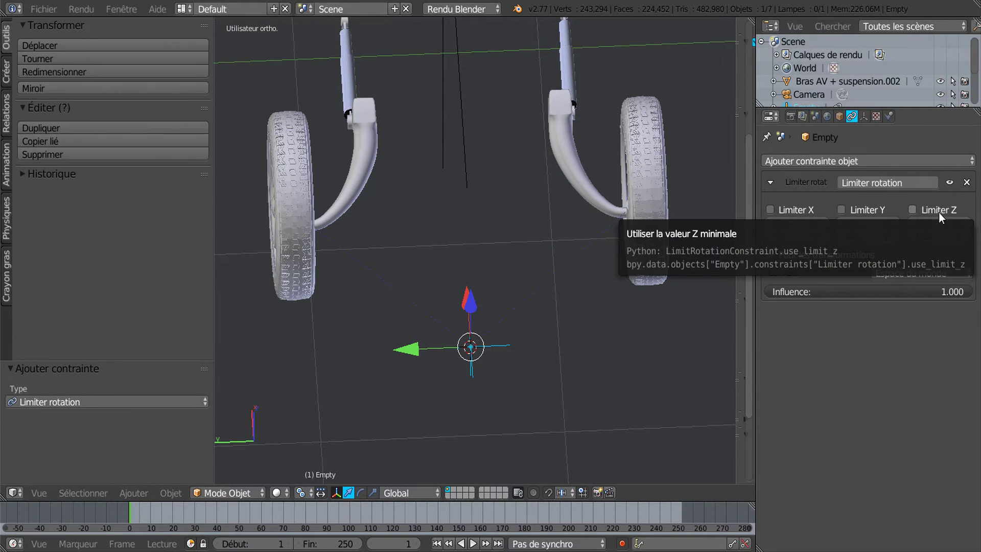
left_click(911, 208)
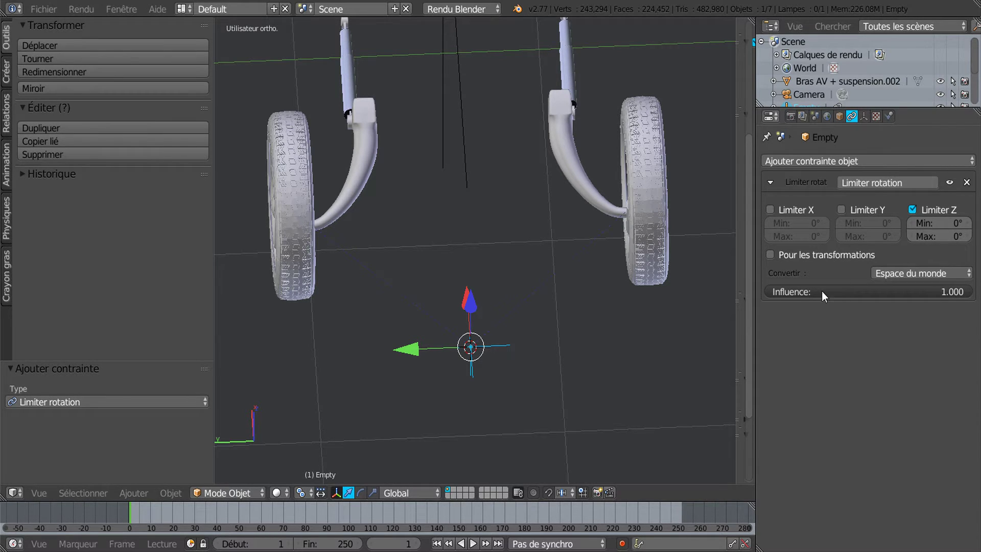
Limit Empty's Z rotation to a minimum of -35° and a maximum of 35°
left_click(960, 223)
type("d")
key("BackSpace")
key("BackSpace")
type("-")
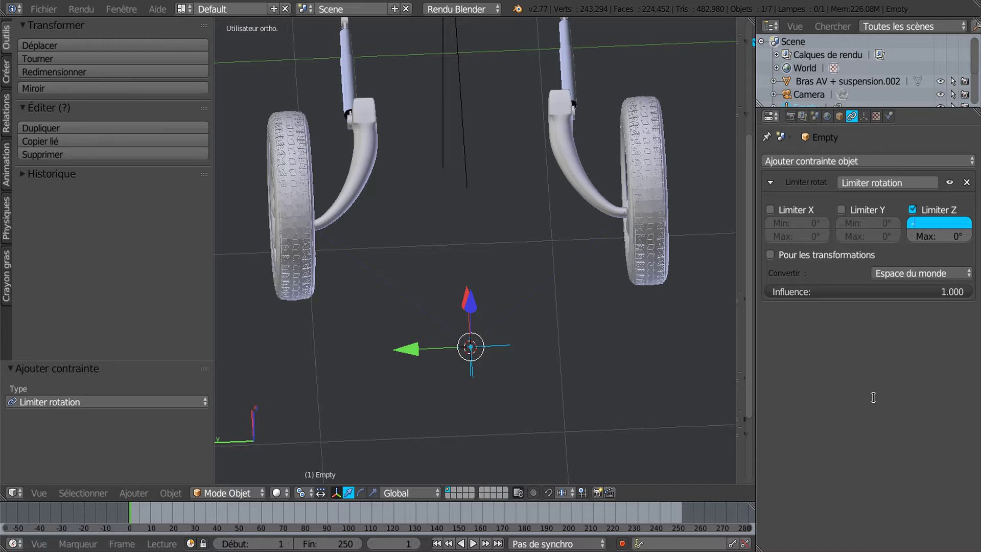
type("35")
key("Return")
left_click(939, 238)
type("35")
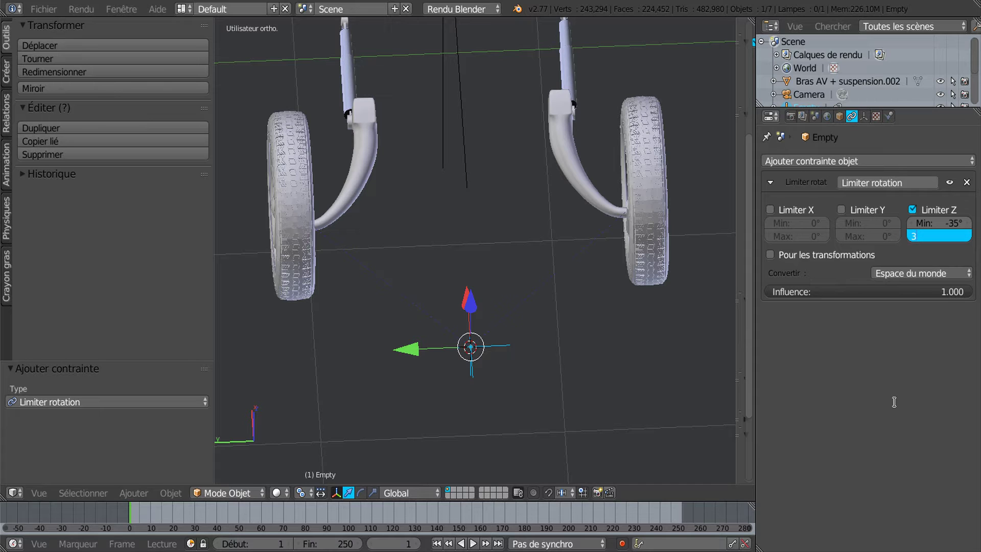
key("Return")
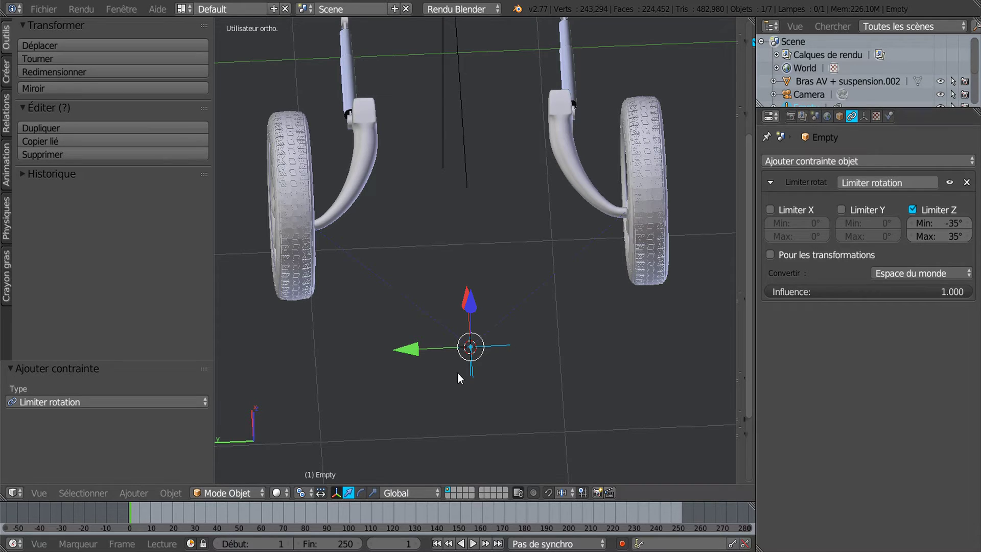
Test the steering limits in top view by rotating Empty about the Z axis with all objects framed, and cancel the rotation
key("KP_7")
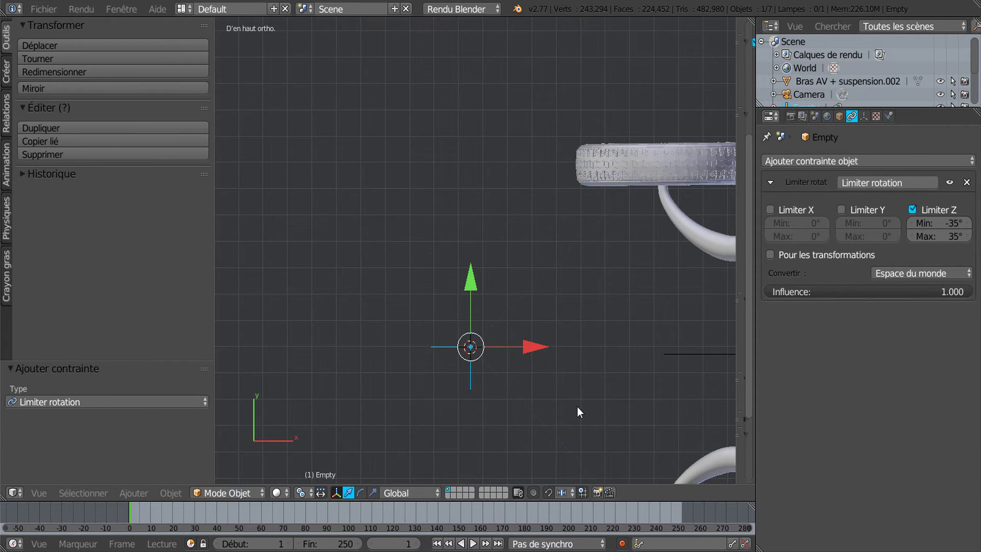
key("Home")
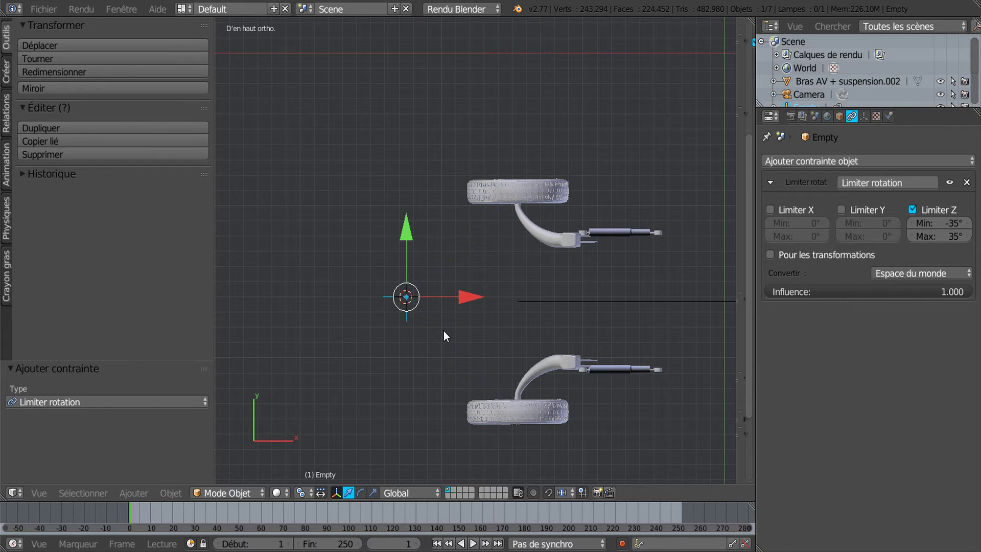
key("r")
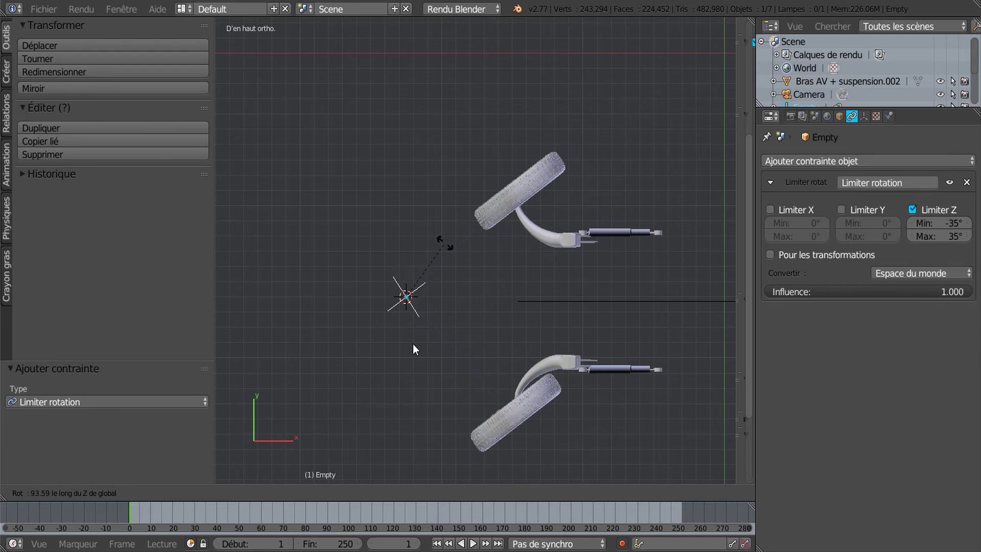
left_click(430, 333)
Change the 3D view's shading to display the wheels and suspension arms with their materials
mouse_move(431, 415)
middle_mouse_down()
mouse_move(548, 324)
mouse_move(495, 327)
mouse_move(572, 357)
mouse_move(528, 386)
middle_mouse_up()
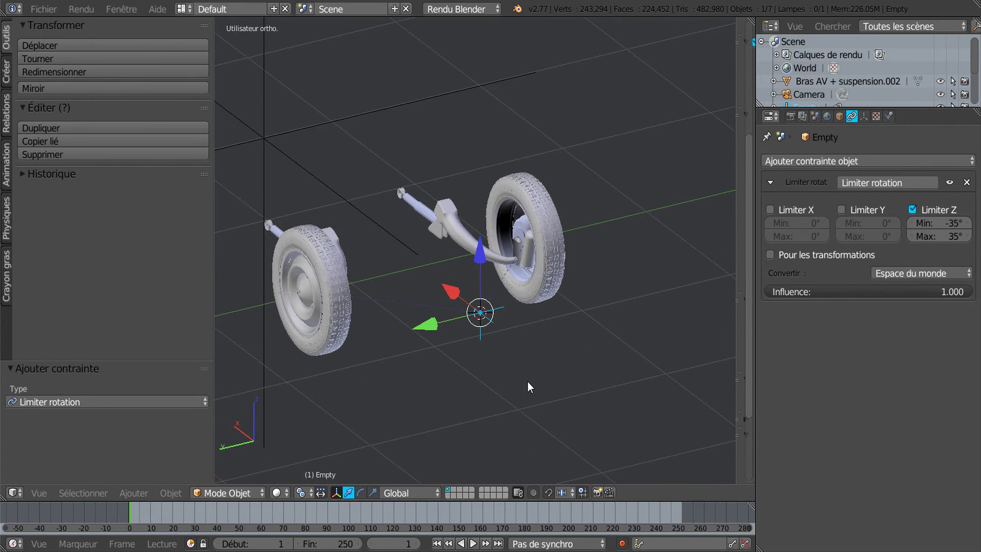
left_click(280, 492)
left_click(293, 418)
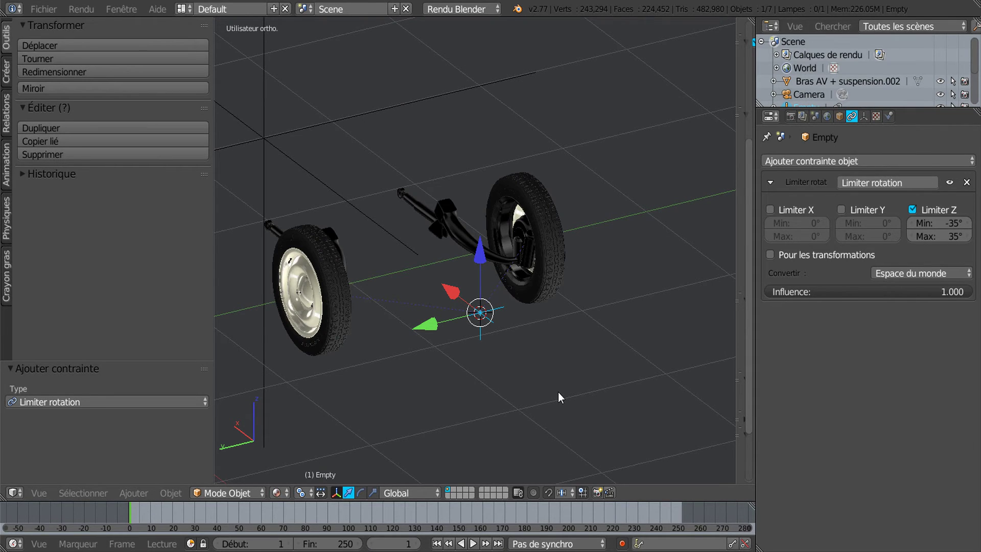
Preview the shaded wheels steering in perspective by rotating Empty around Z, and cancel the rotation
key("r")
key("z")
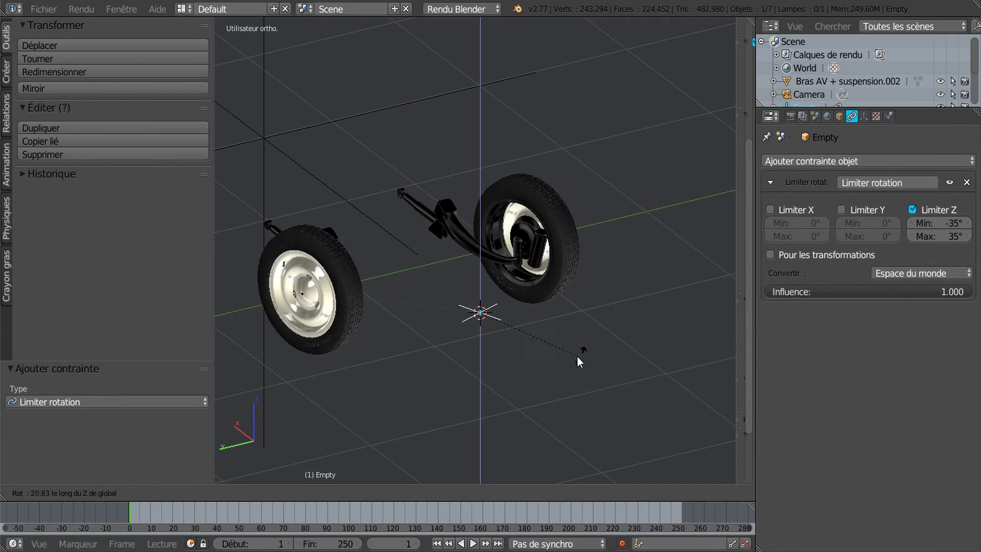
left_click(537, 382)
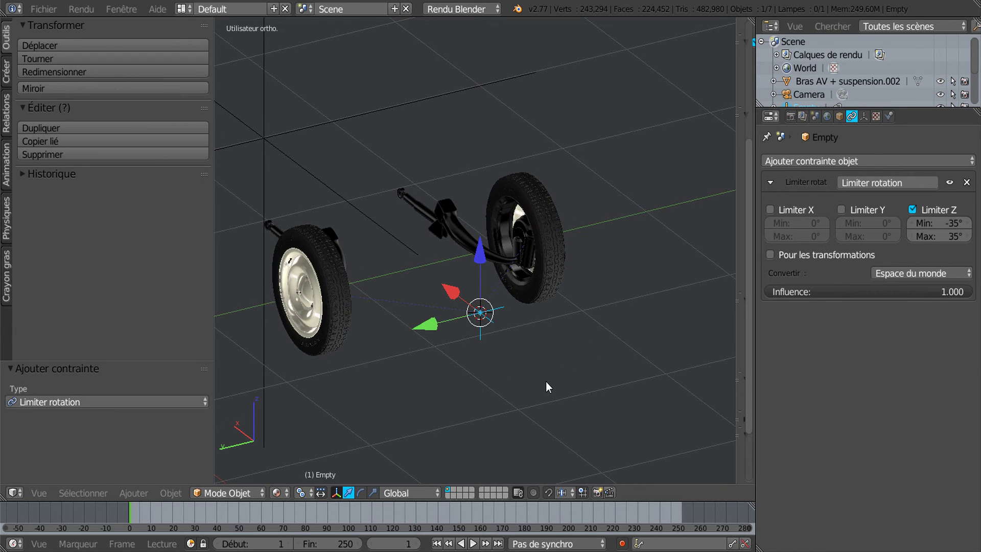
Widen the 3D view by narrowing the properties and outliner area, and inspect both wheels around Empty
middle_click_drag(578, 391, 651, 403)
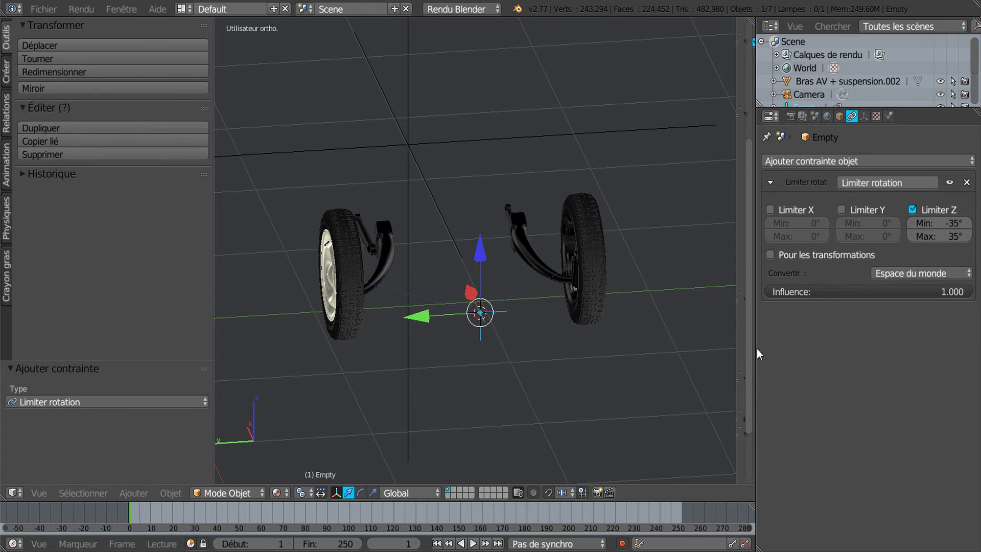
left_click_drag(758, 351, 911, 331)
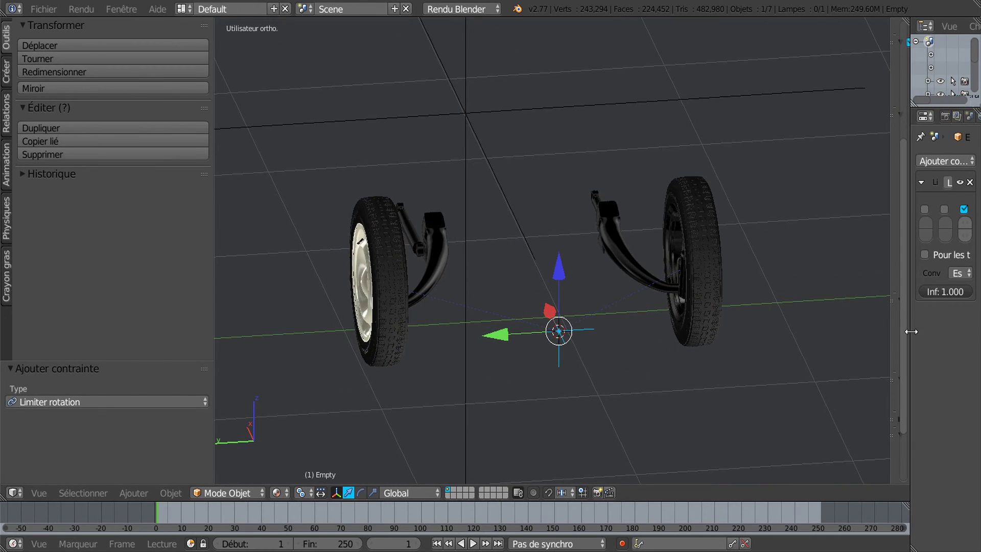
middle_click_drag(743, 420, 684, 410, "shift")
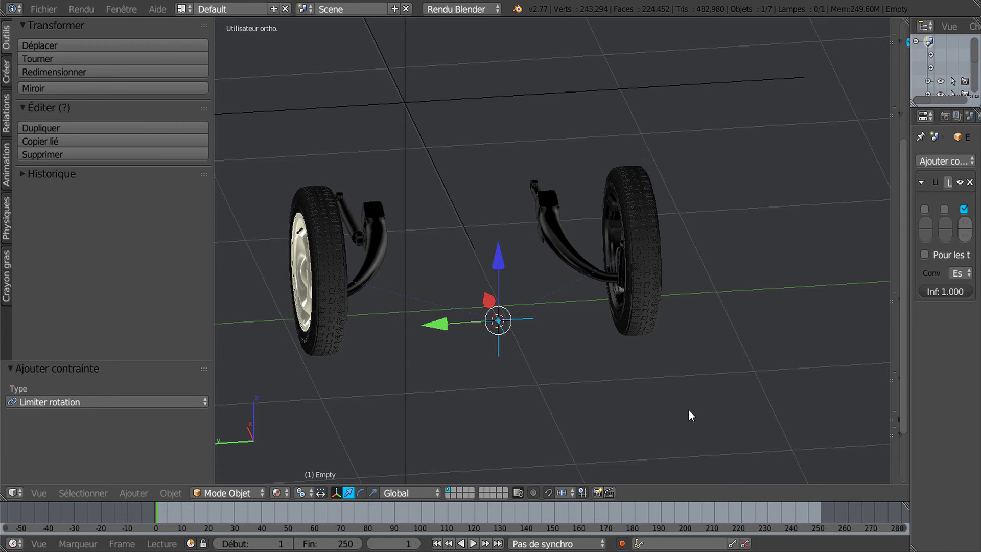
middle_click_drag(531, 417, 490, 379)
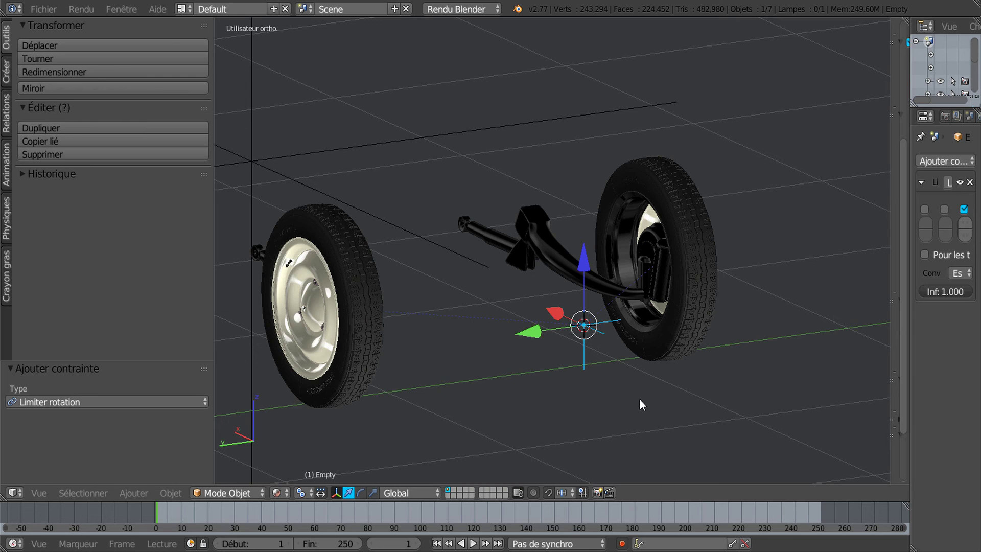
middle_click_drag(643, 403, 628, 385)
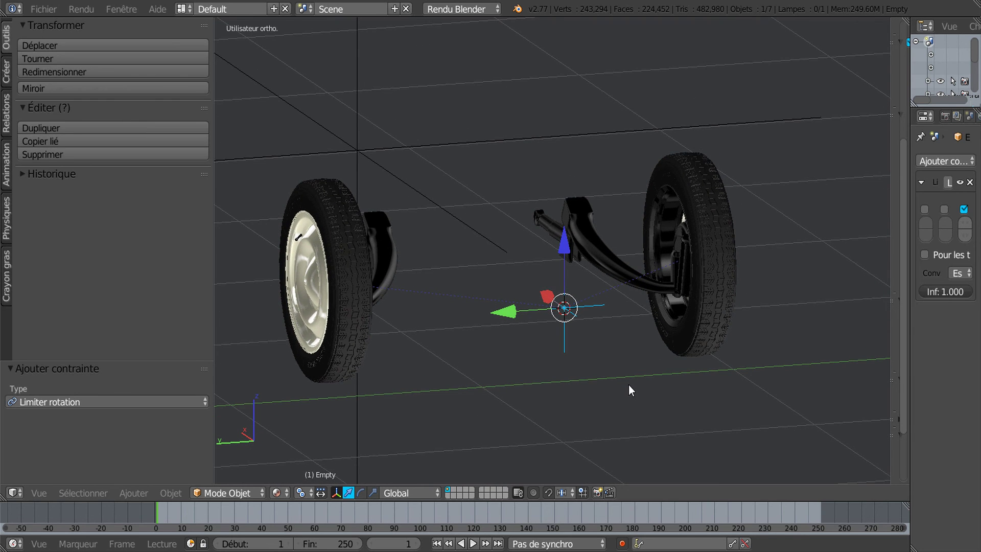